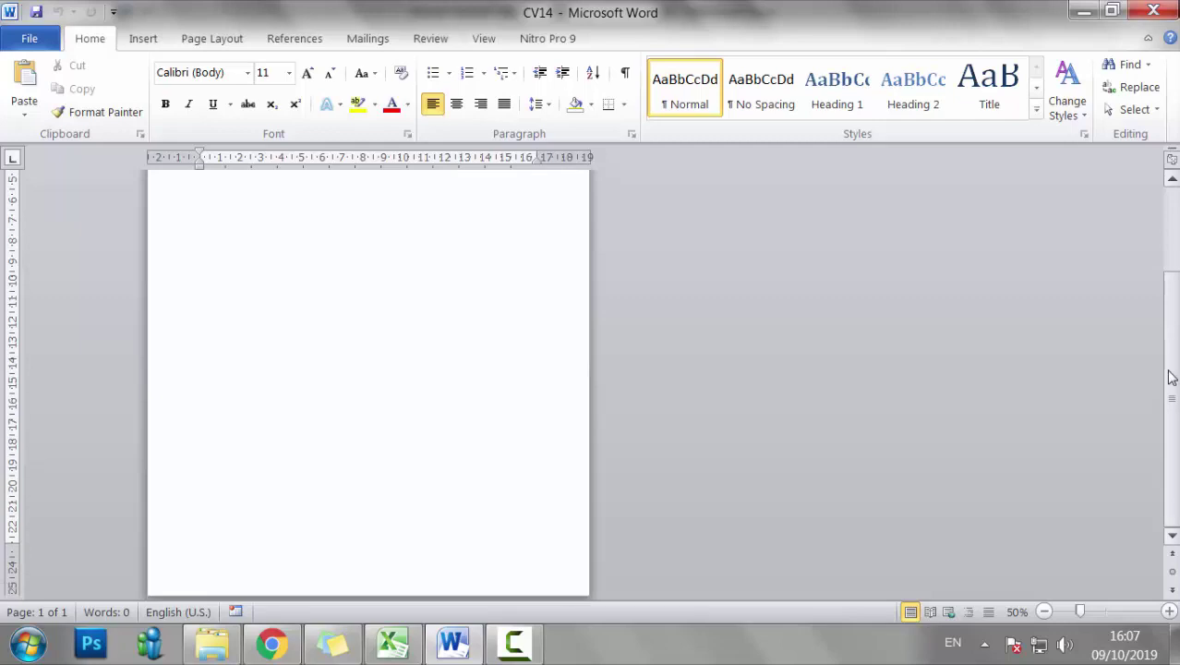
Draw a Rectangle shape from the page's top-left corner, about 20.53 cm by 8.3 cm
click(143, 38)
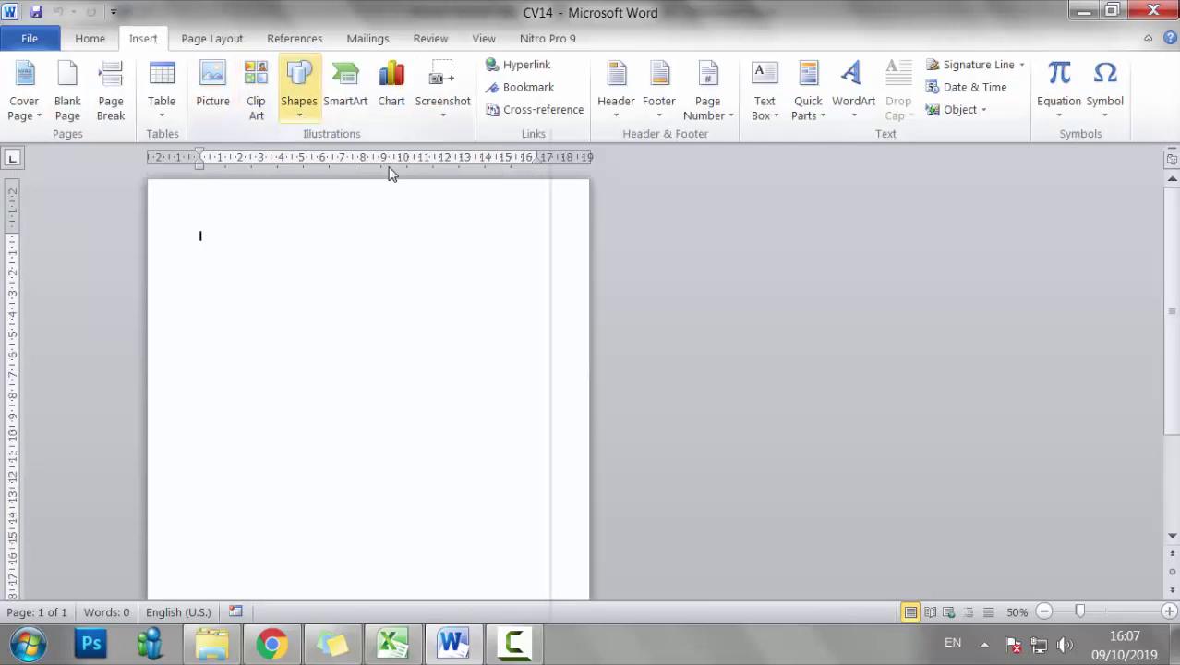
click(314, 118)
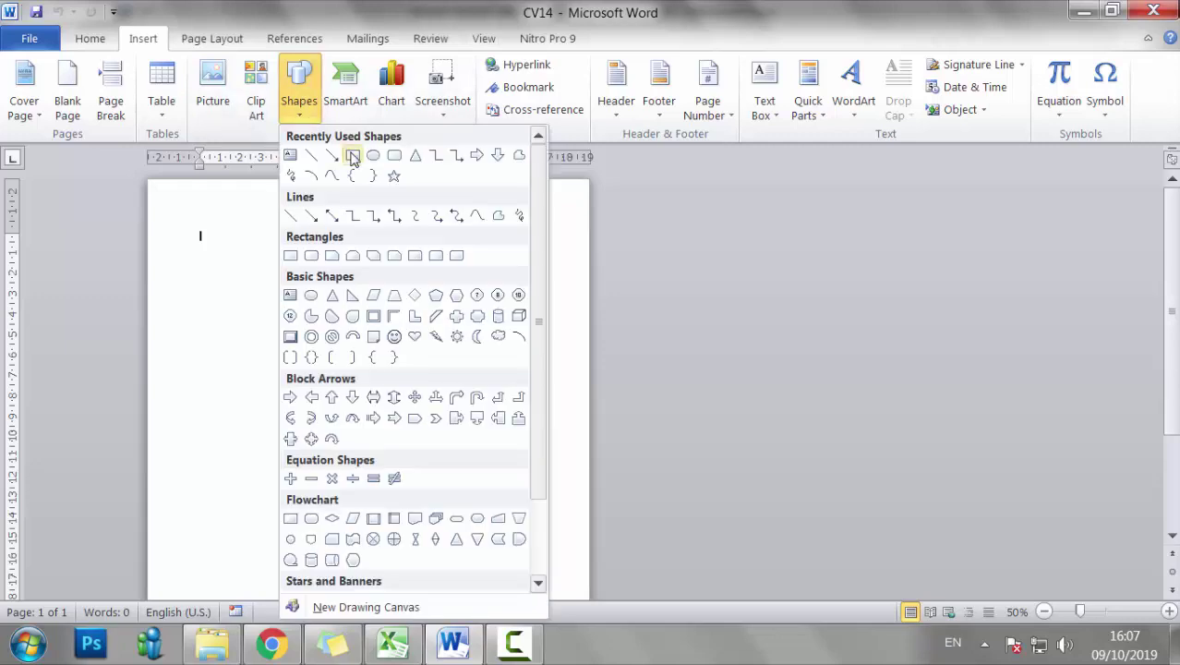
click(354, 157)
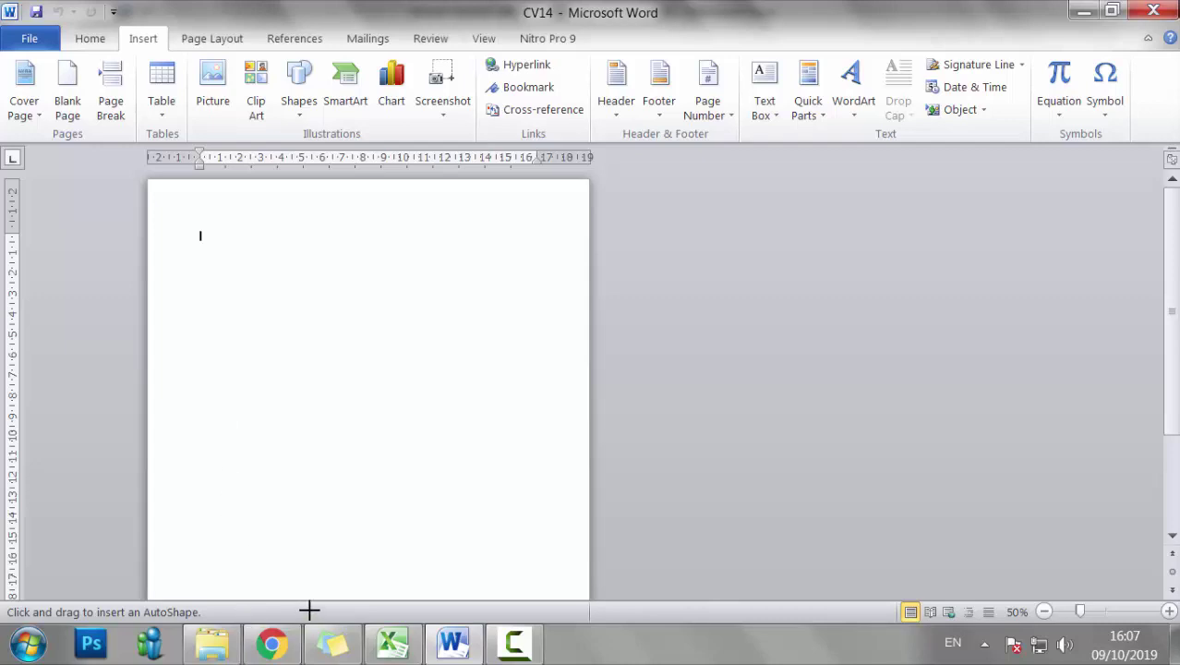
drag(309, 607, 318, 601)
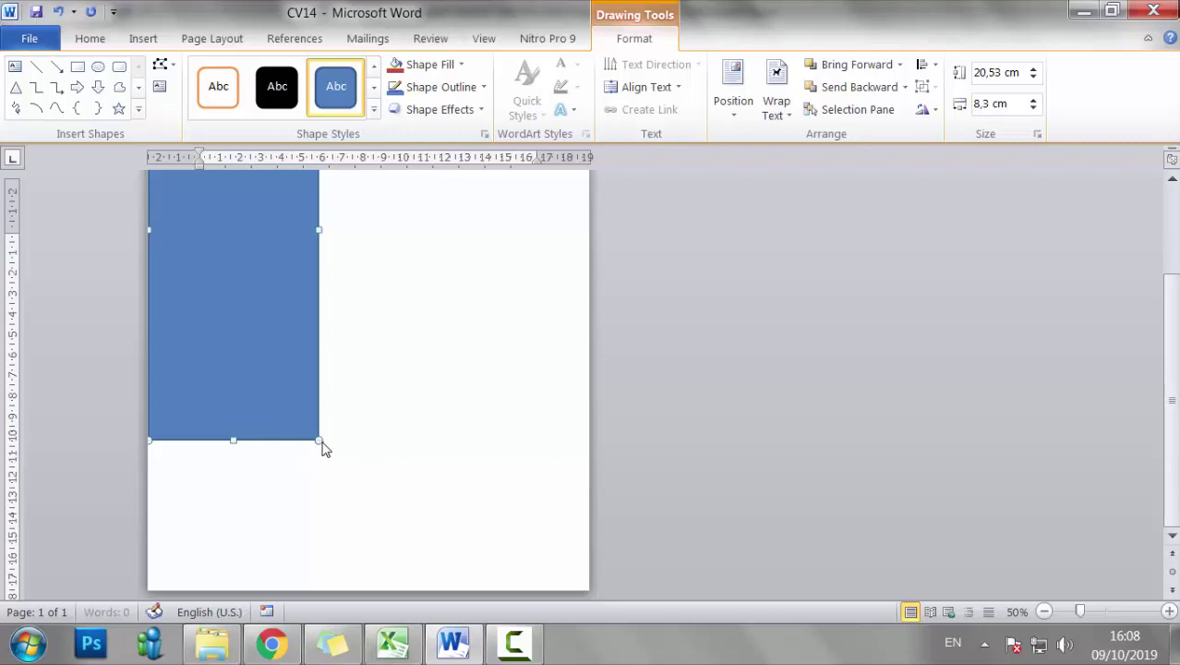
Drag the rectangle's bottom to the page bottom and its top past the page top (28.36 cm tall)
click(656, 328)
ctrl+scroll(554, 298, down, 1)
scroll(247, 388, down, 1)
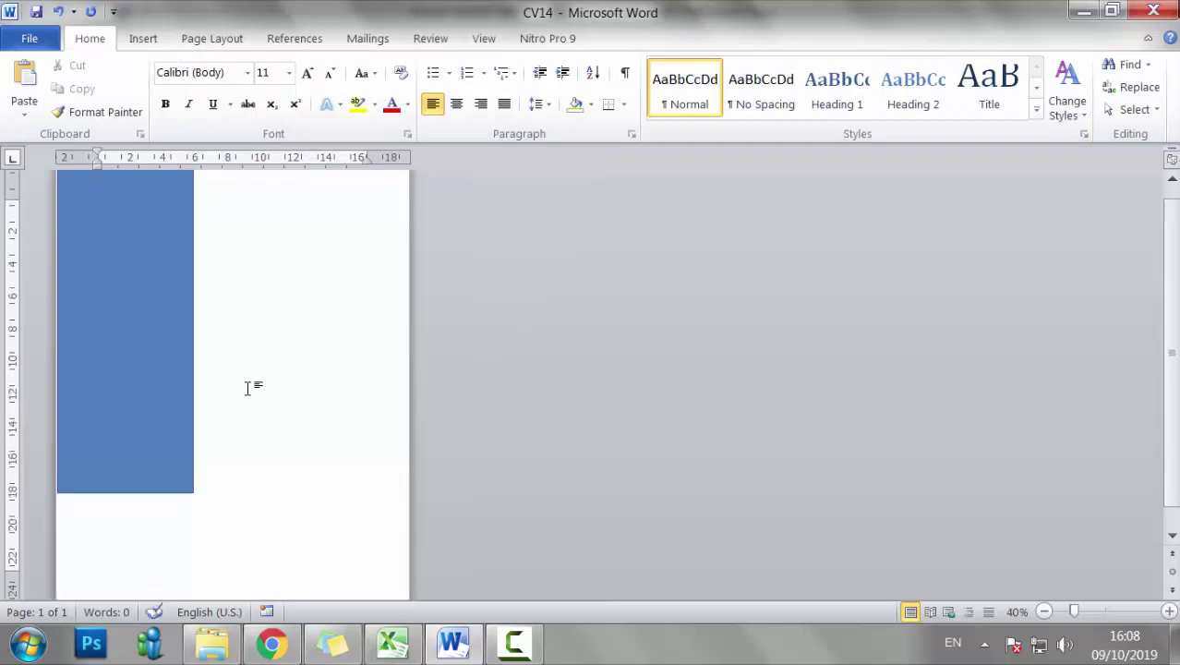
click(180, 490)
drag(194, 507, 204, 596)
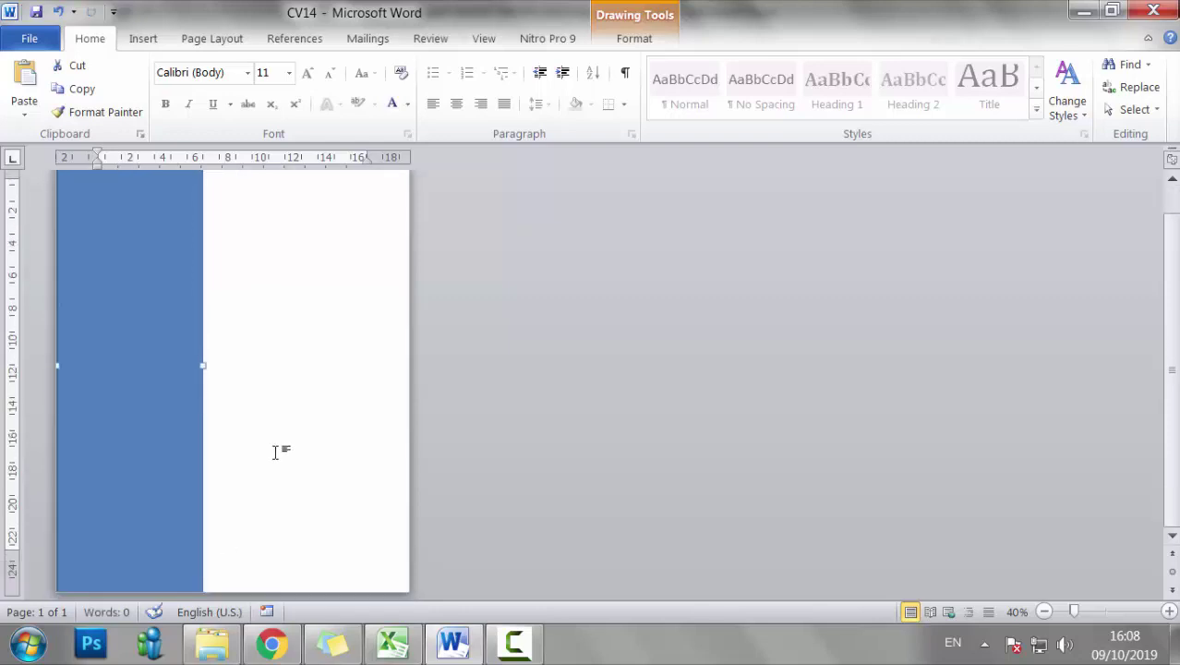
drag(55, 179, 56, 168)
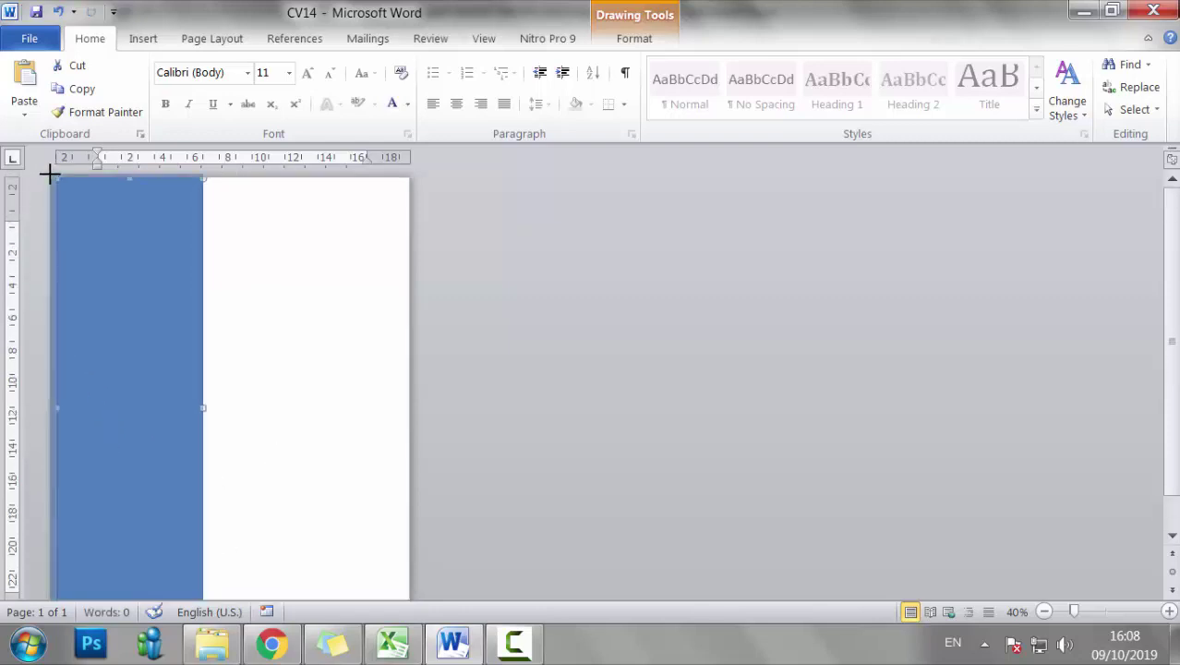
scroll(249, 351, up, 2)
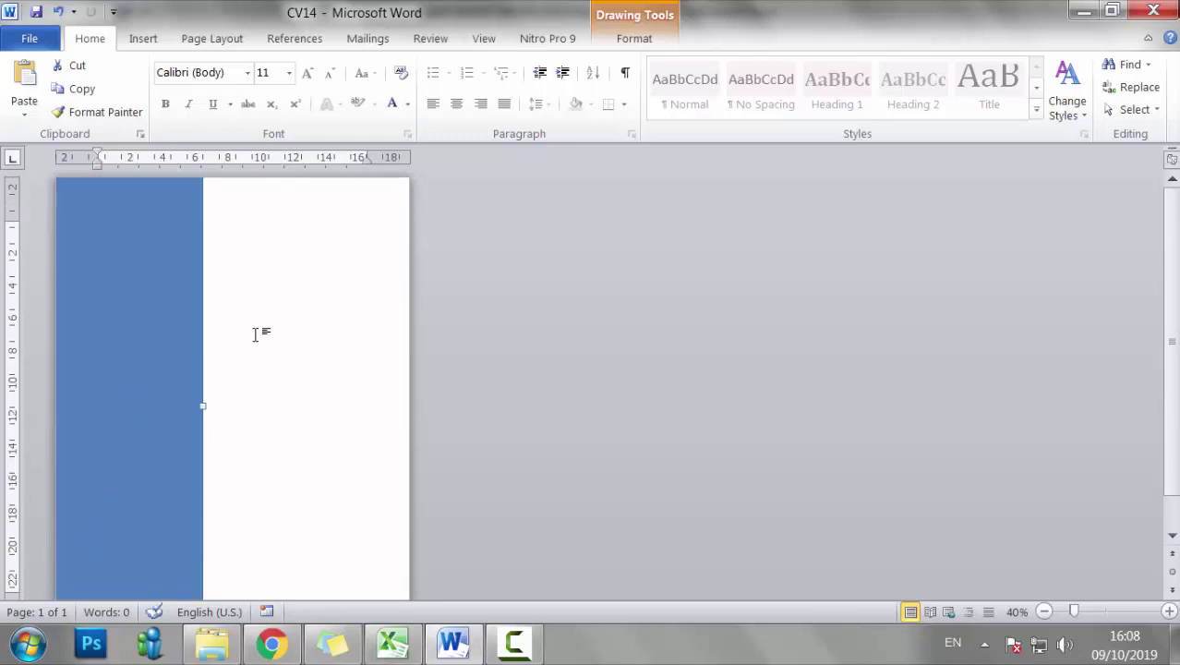
click(631, 40)
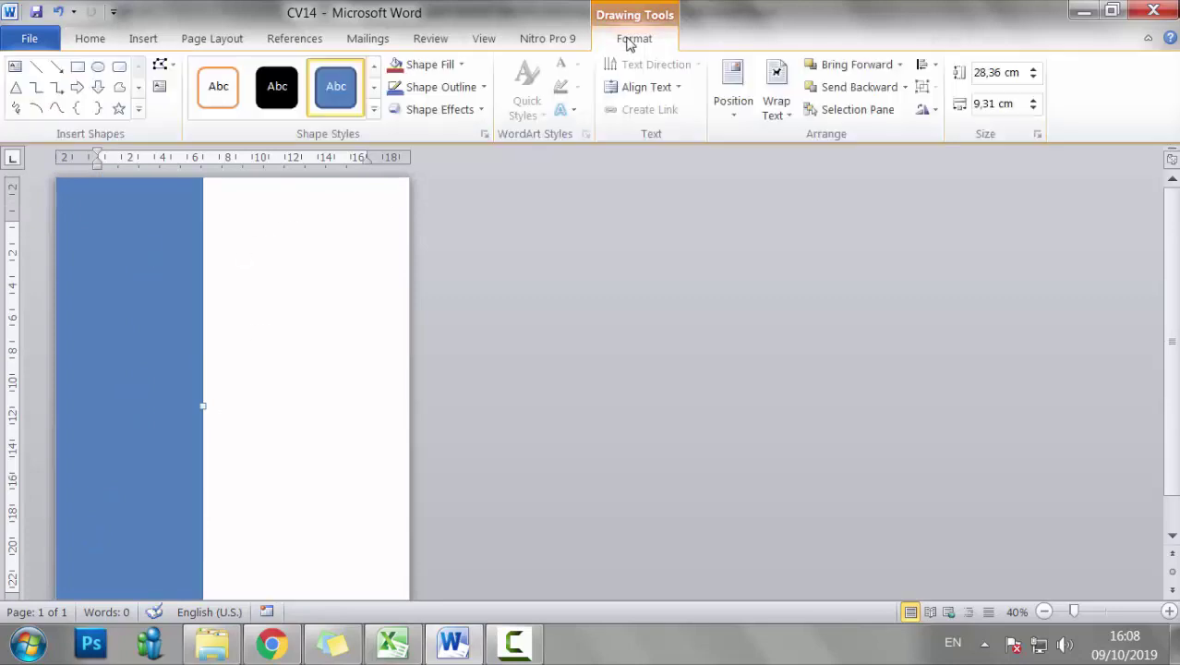
Fill the sidebar rectangle with light pink and set its outline to No Outline
click(463, 65)
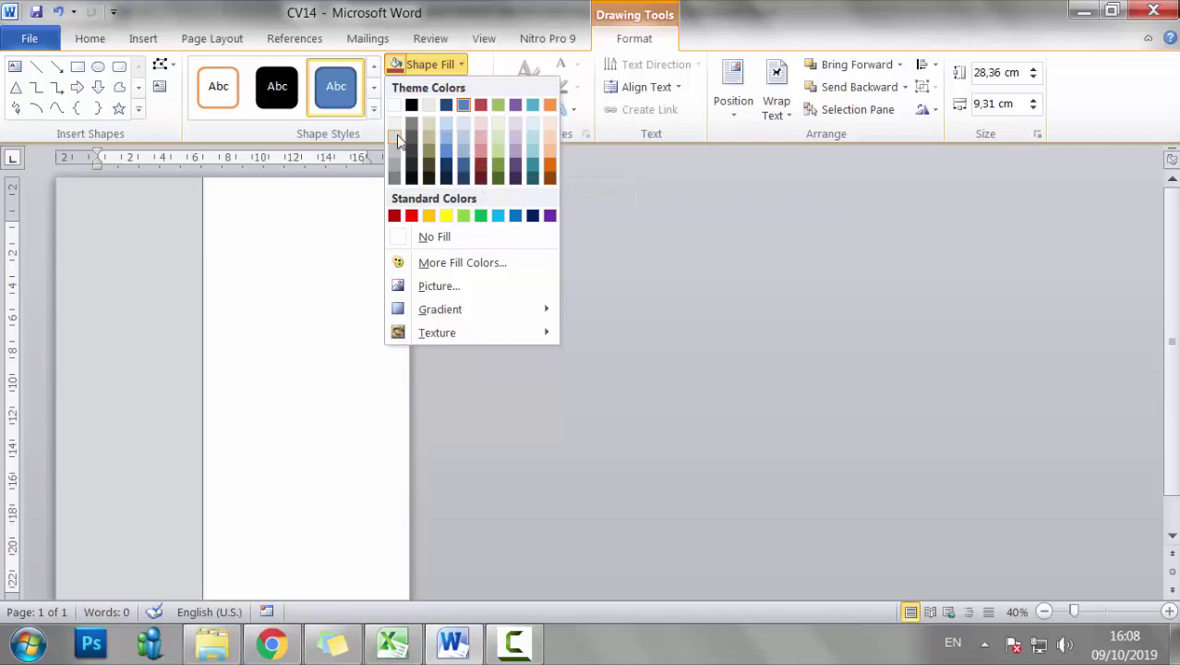
click(477, 145)
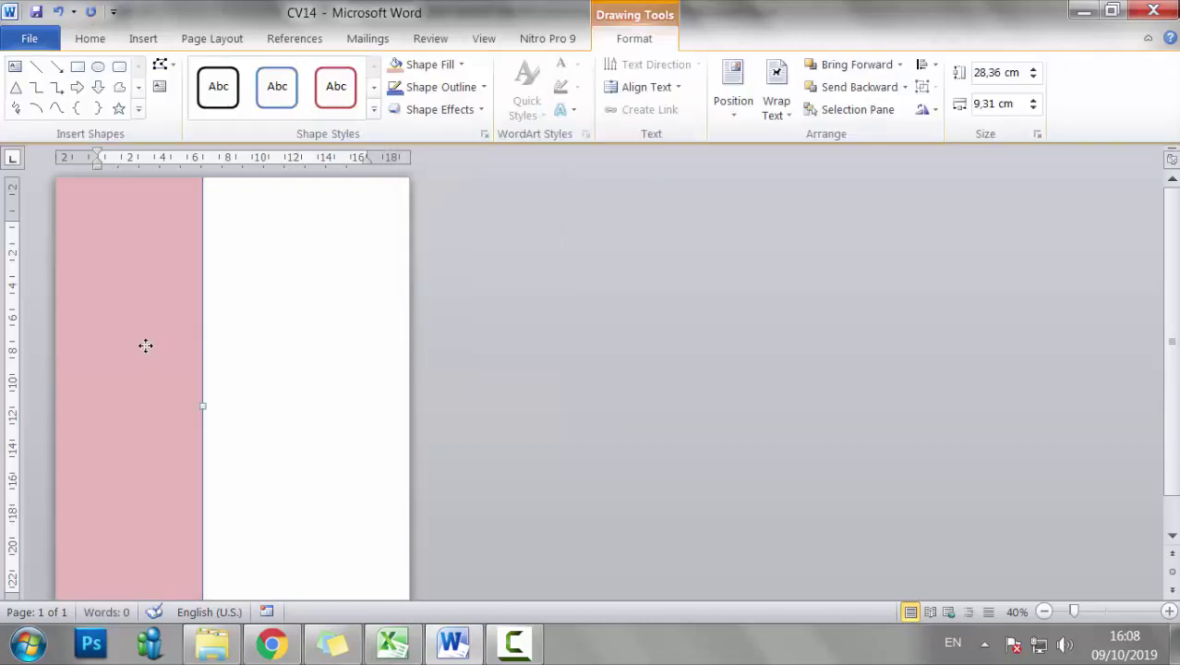
click(484, 89)
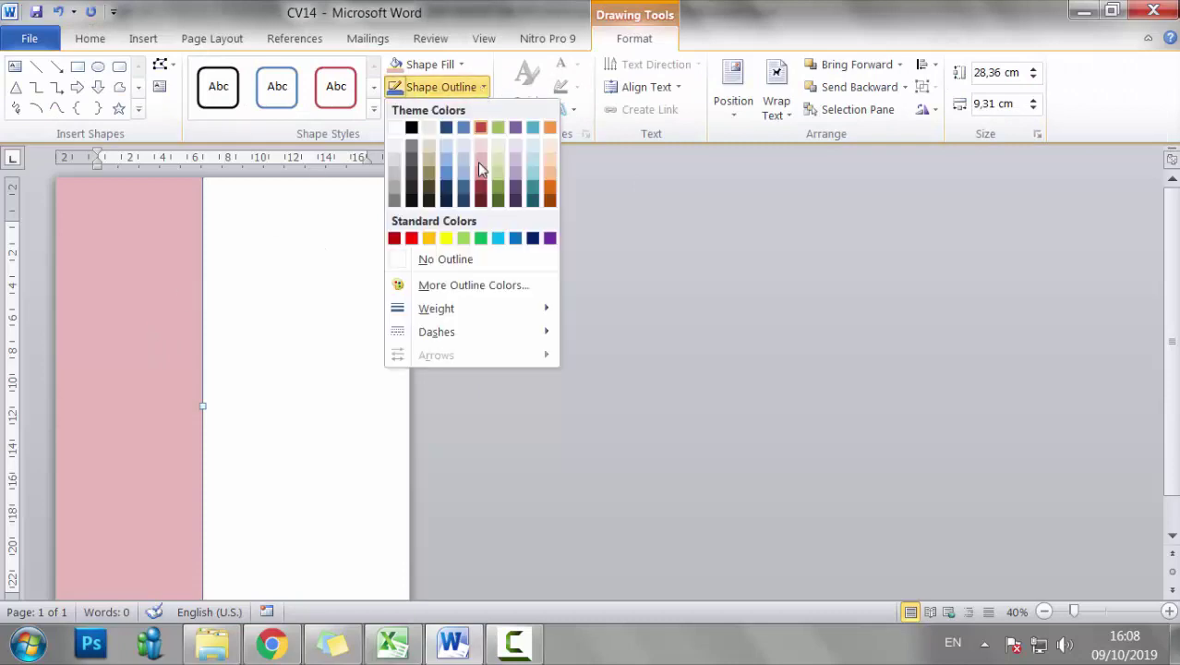
click(411, 260)
click(89, 38)
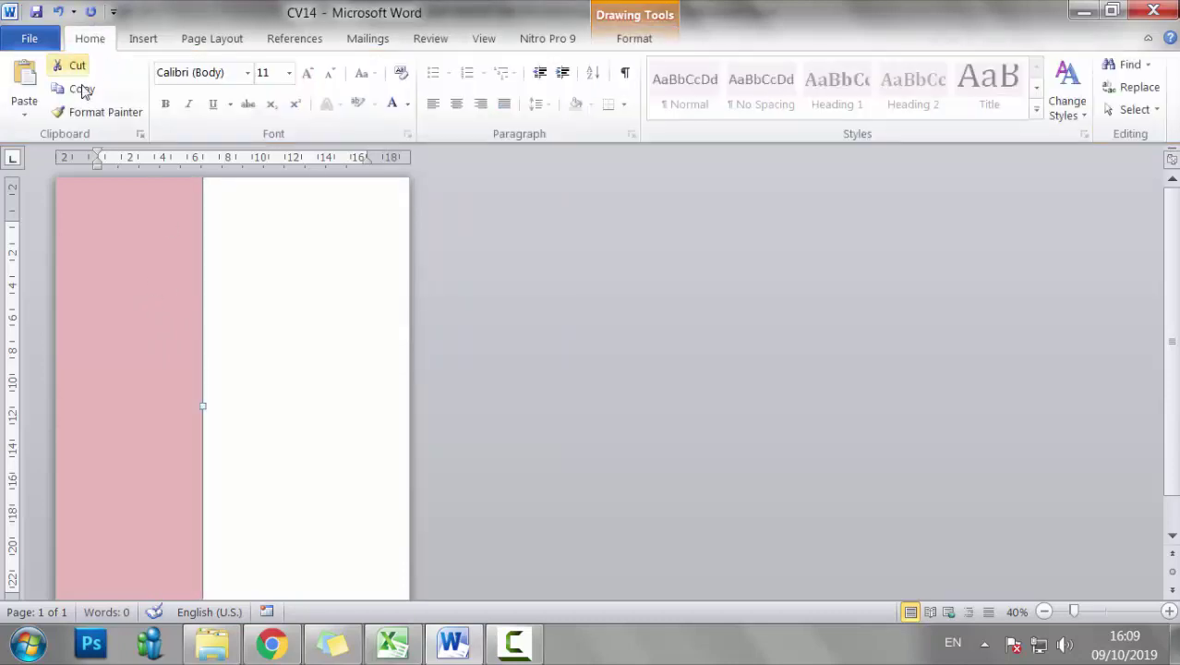
Duplicate the sidebar in front of text, fill it darker pink, send it backward and offset it left
click(63, 93)
click(24, 79)
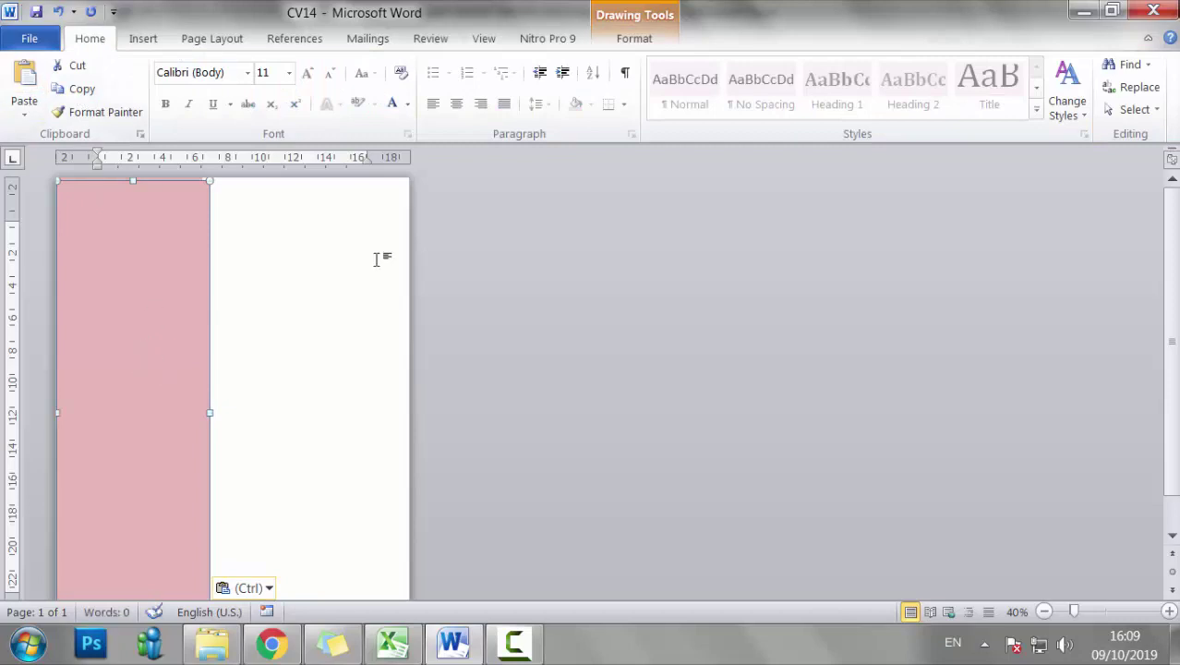
click(634, 38)
click(776, 102)
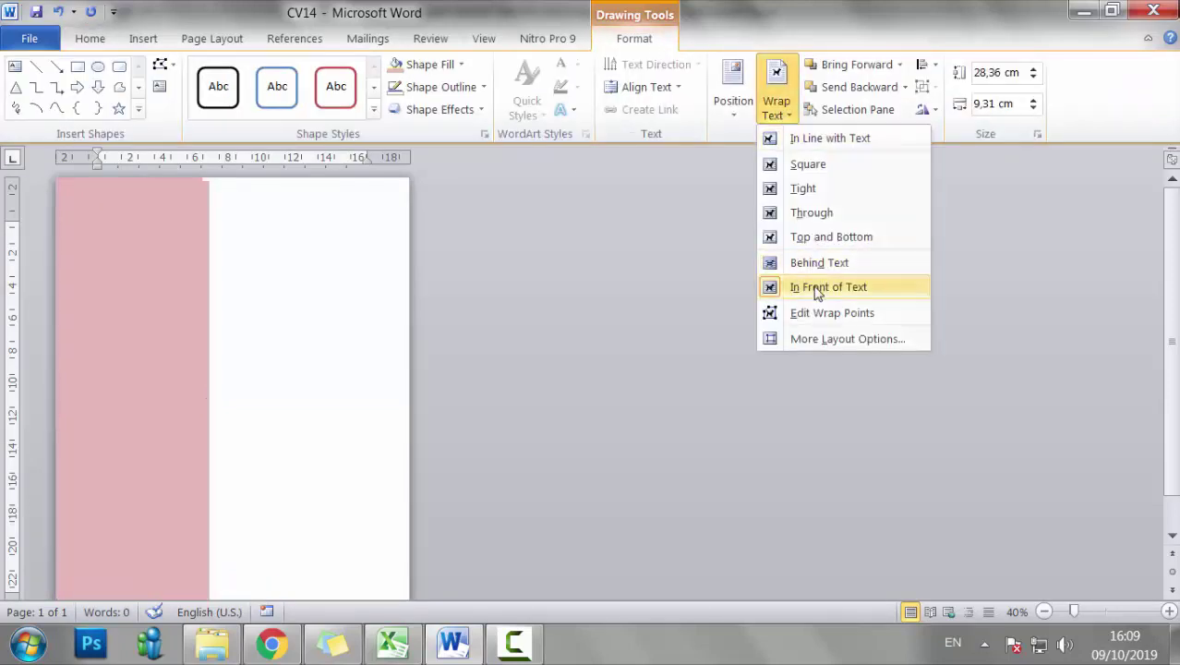
click(816, 292)
click(459, 65)
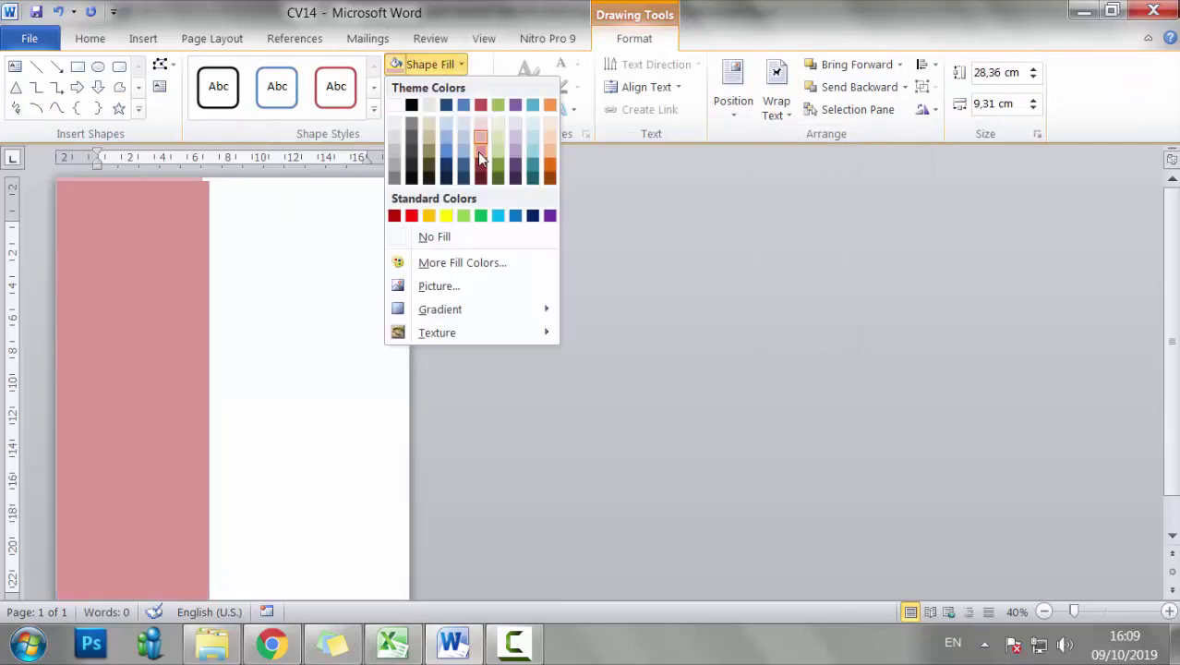
click(477, 152)
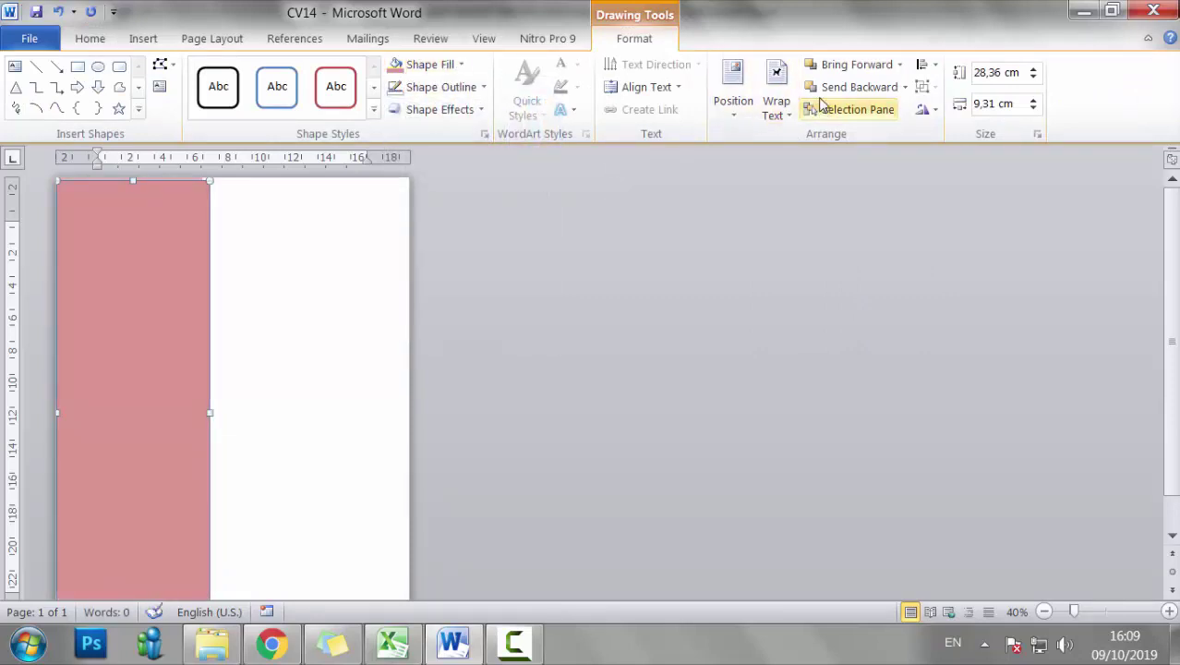
click(850, 87)
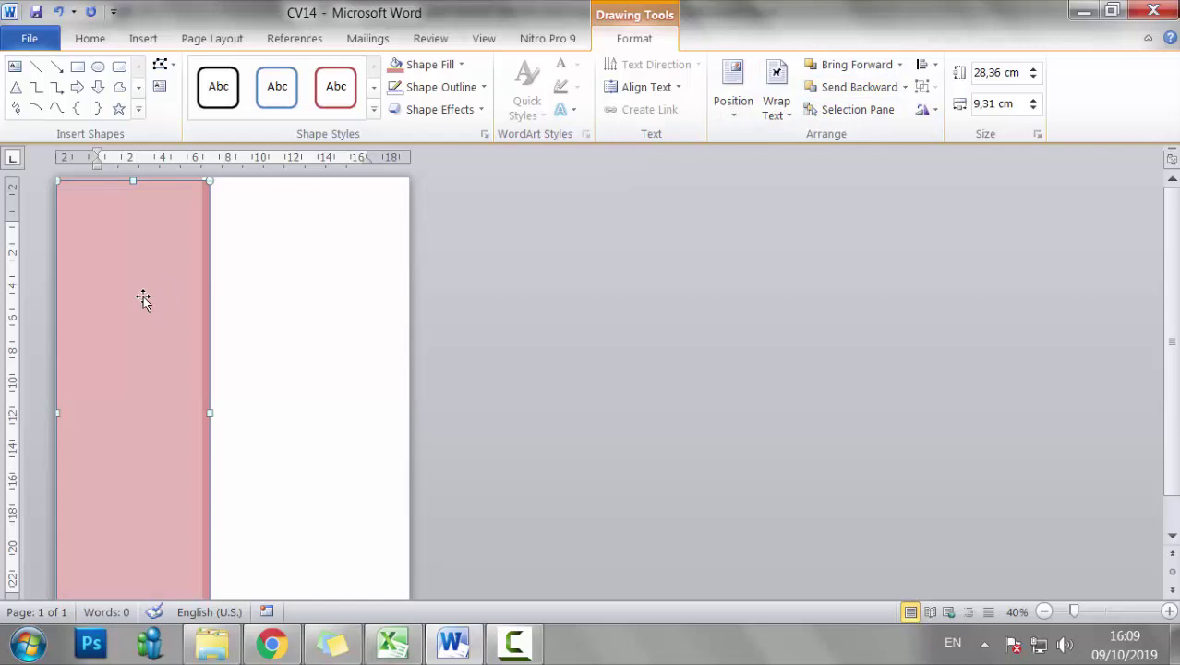
drag(143, 296, 156, 295)
drag(72, 305, 60, 302)
scroll(97, 314, down, 1)
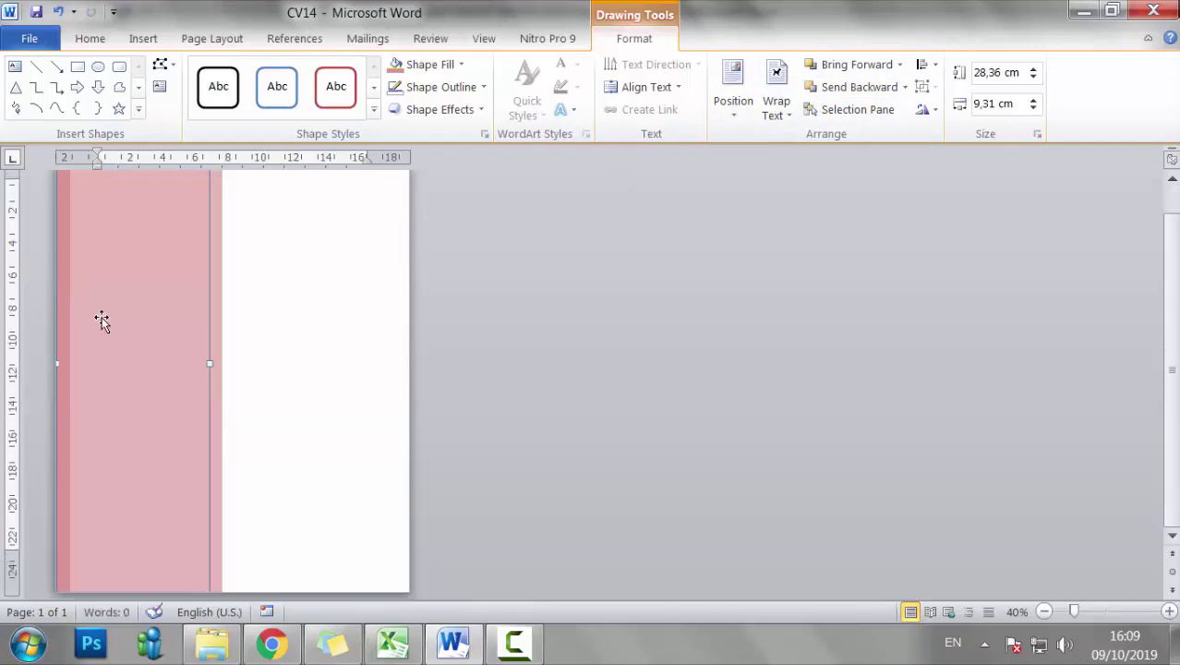
Group the light pink sidebar with the darker pink strip behind it
click(266, 319)
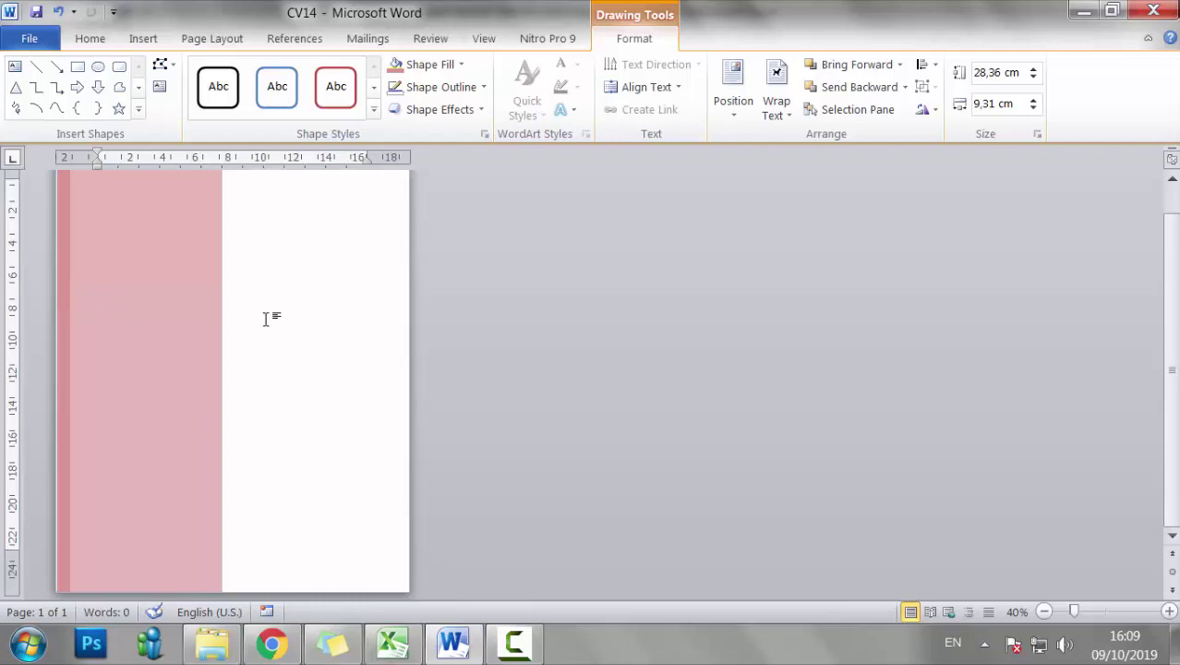
click(101, 249)
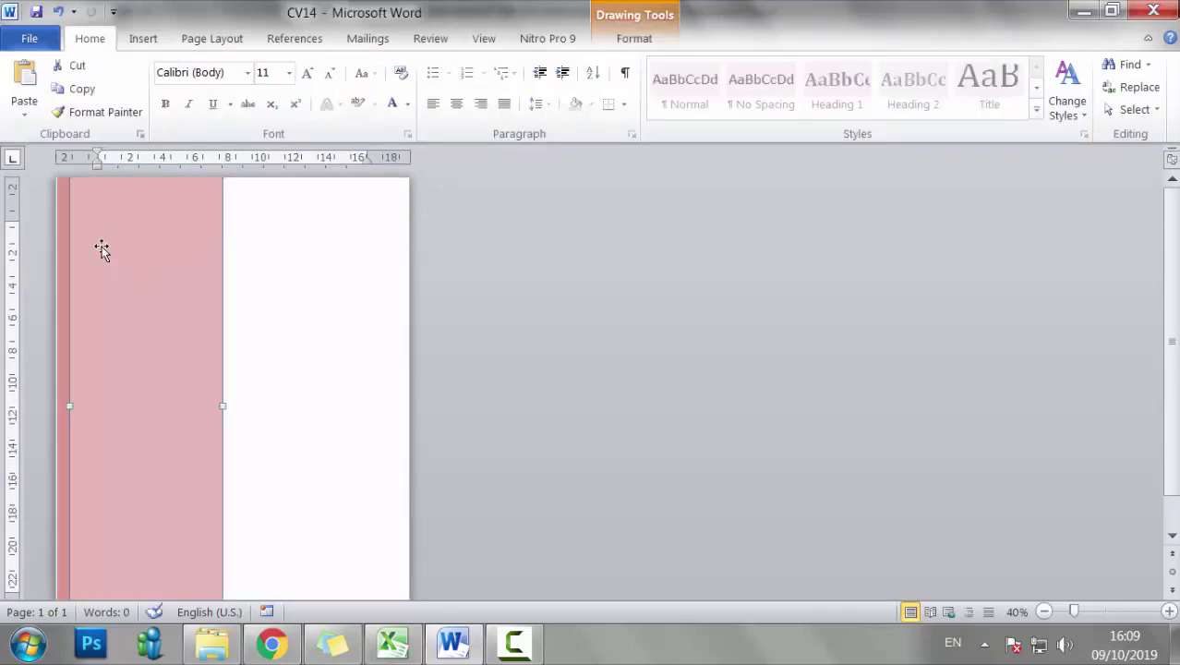
shift+click(62, 267)
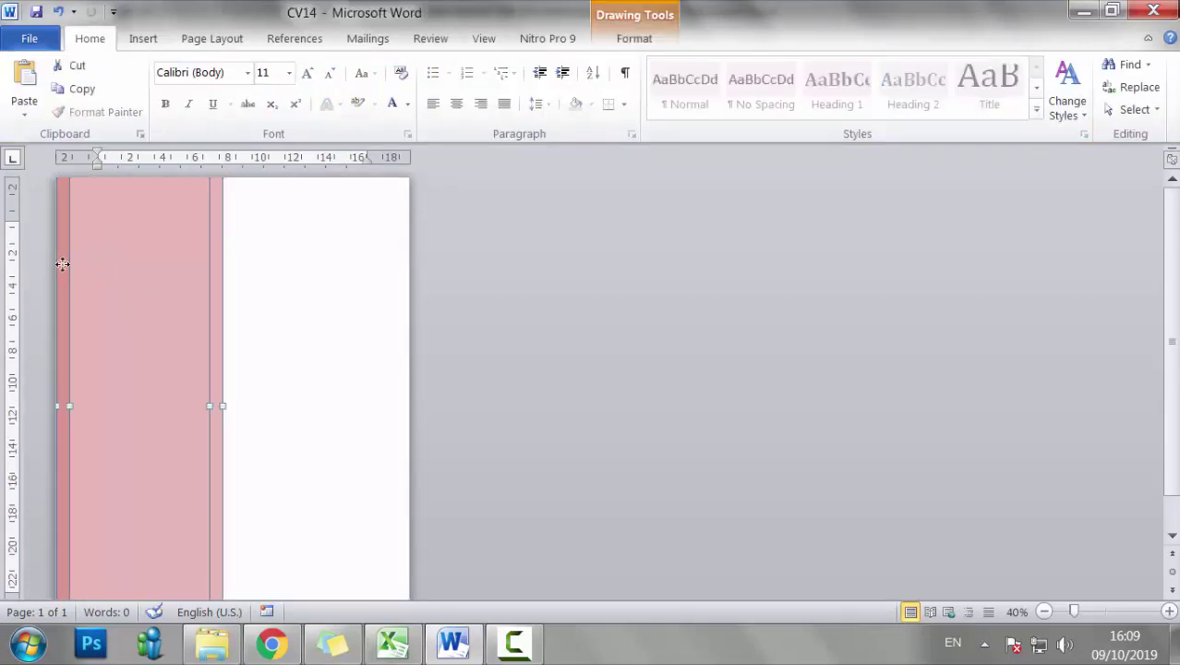
click(634, 37)
click(935, 87)
click(960, 110)
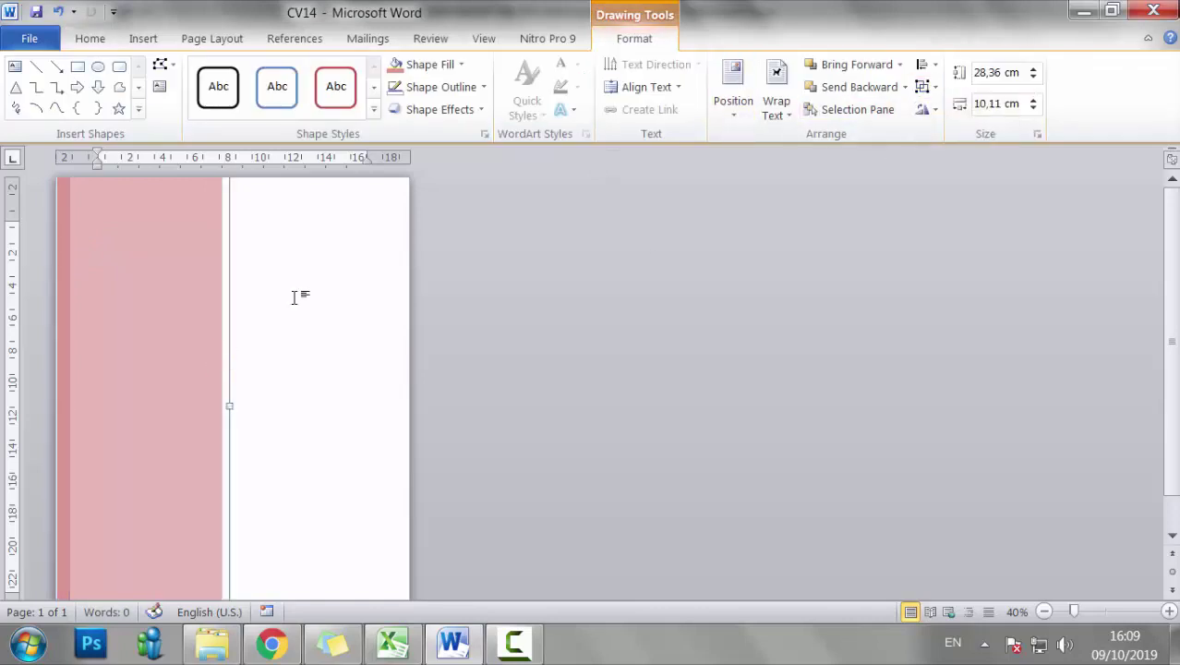
click(158, 379)
scroll(158, 365, up, 1)
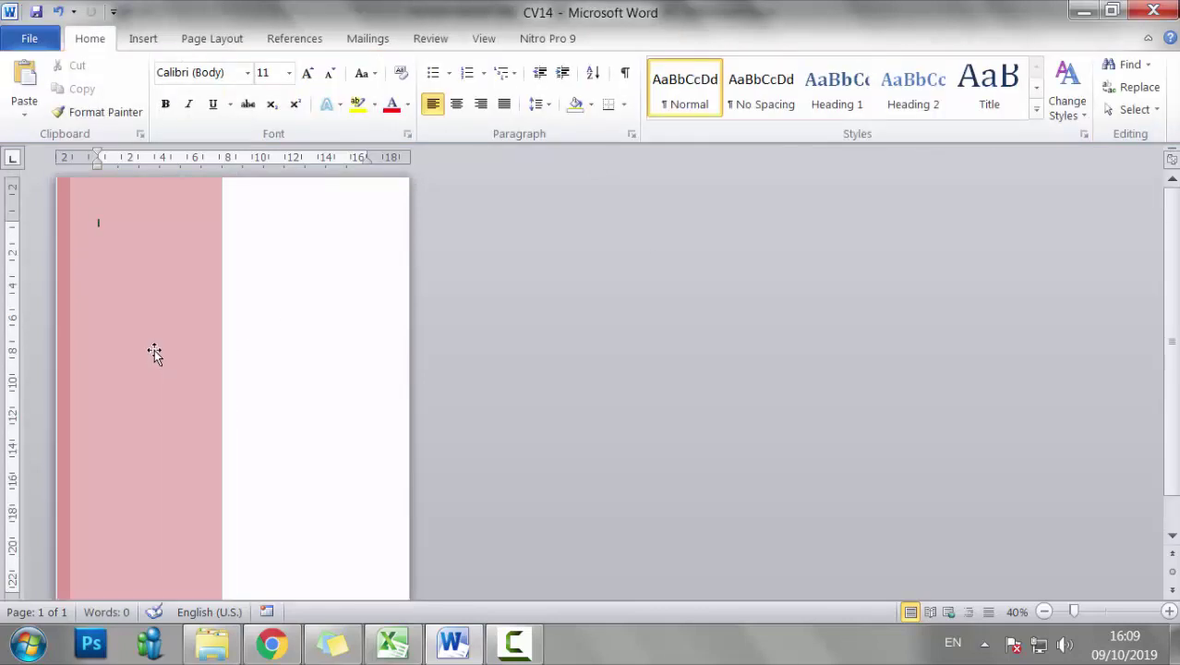
Choose Nitro PDF Creator (Pro 9) as the printer in the Print settings
click(30, 39)
click(39, 304)
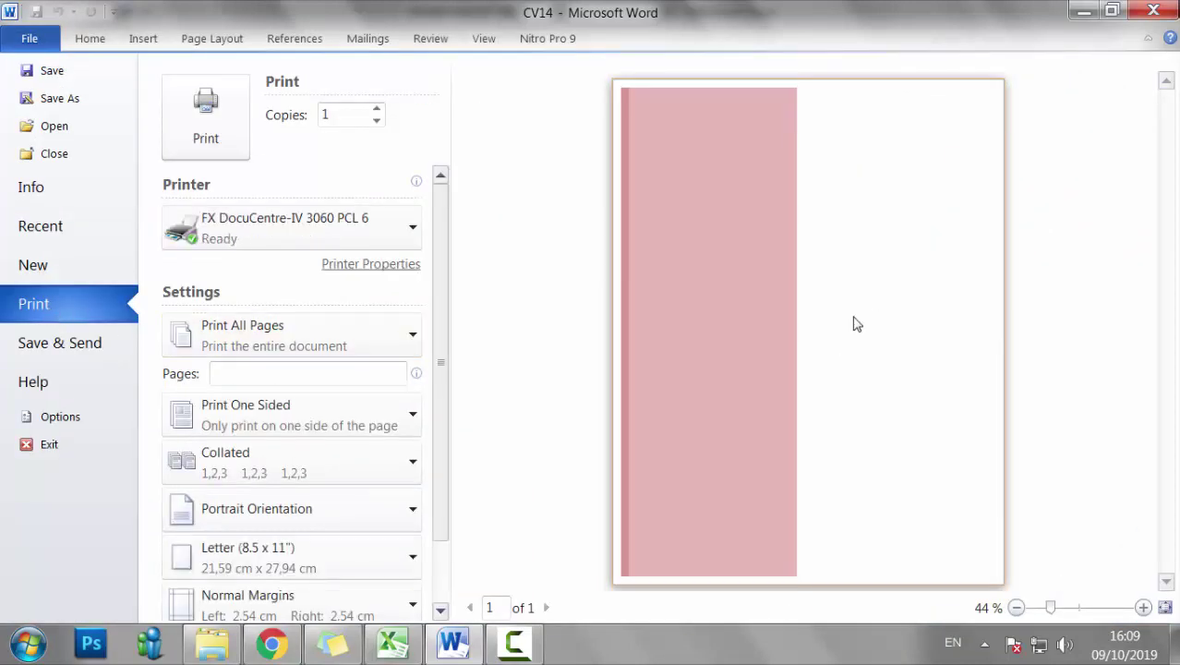
click(330, 227)
scroll(314, 443, down, 2)
click(337, 490)
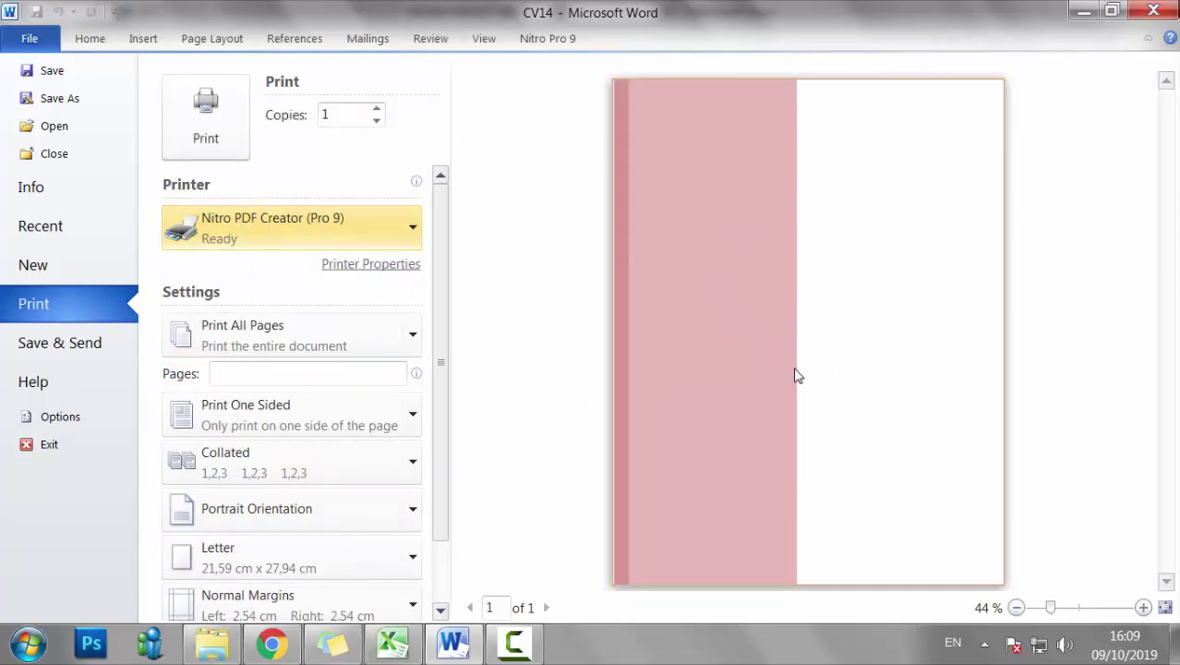
Back in the document, pull the sidebar's right edge slightly left to narrow it
click(46, 39)
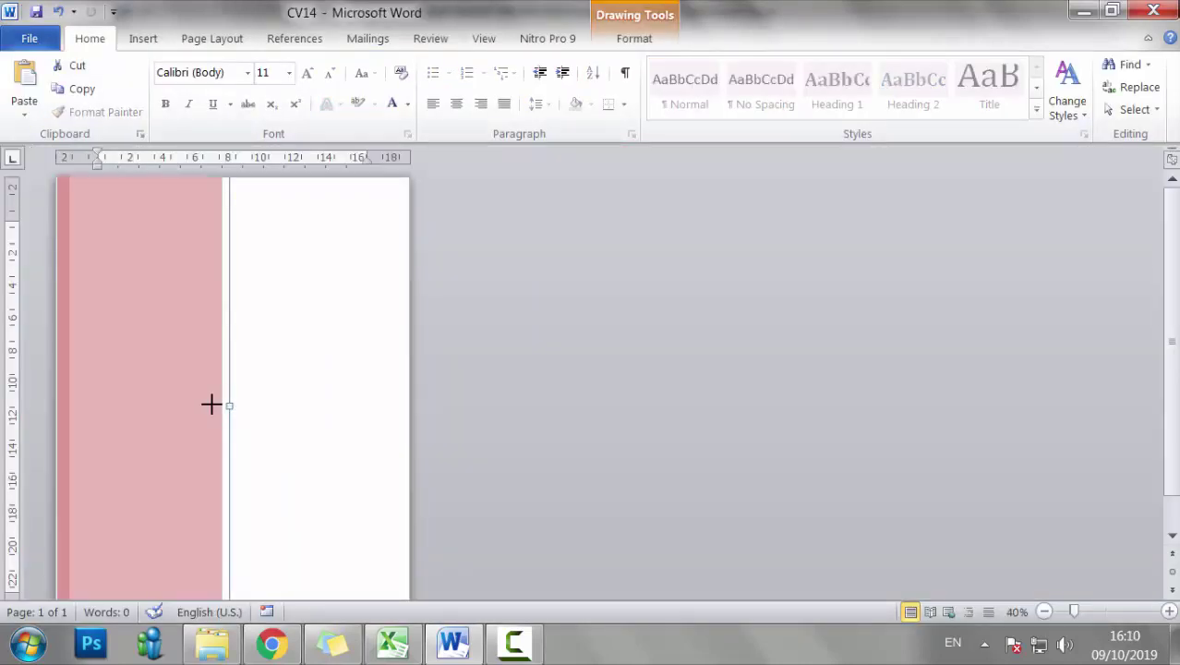
drag(222, 403, 211, 404)
click(312, 363)
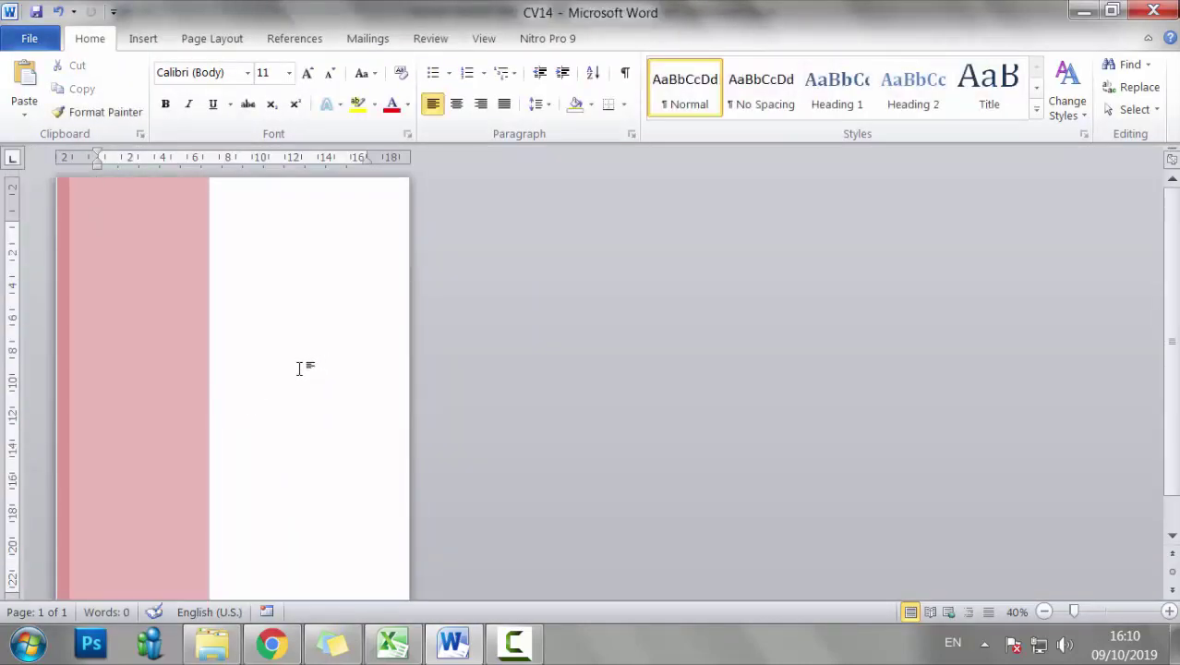
Save CV14, then draw a snipped-corner banner near the page top, light pink with no outline
key(ctrl+s)
click(145, 38)
click(300, 106)
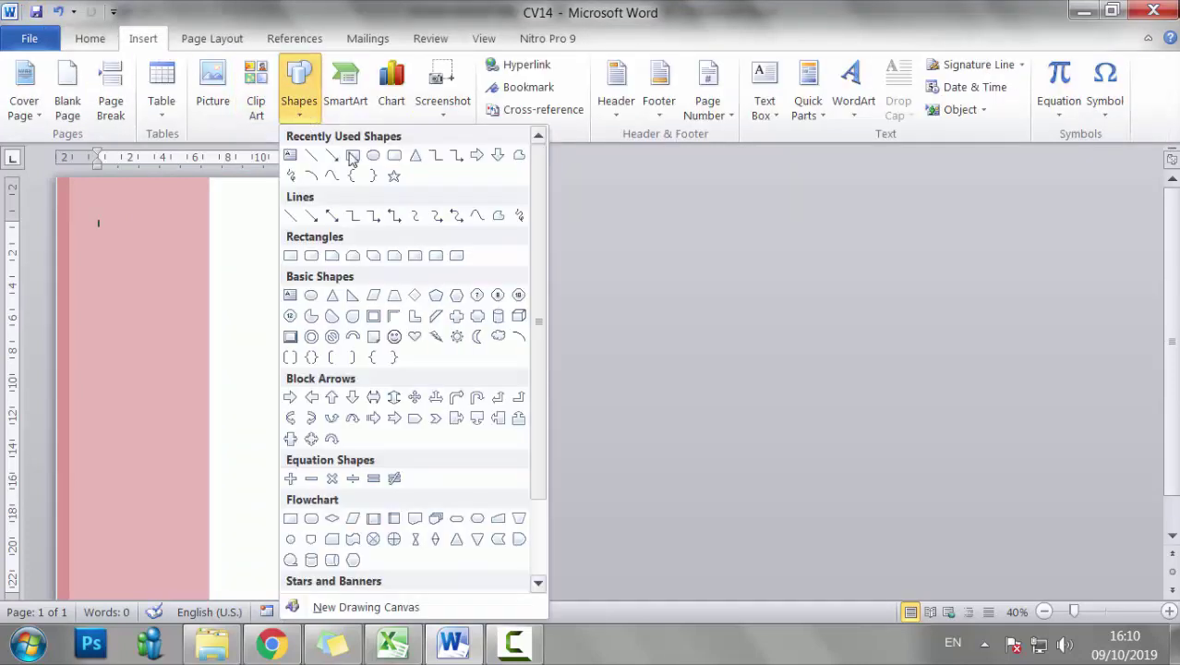
click(374, 257)
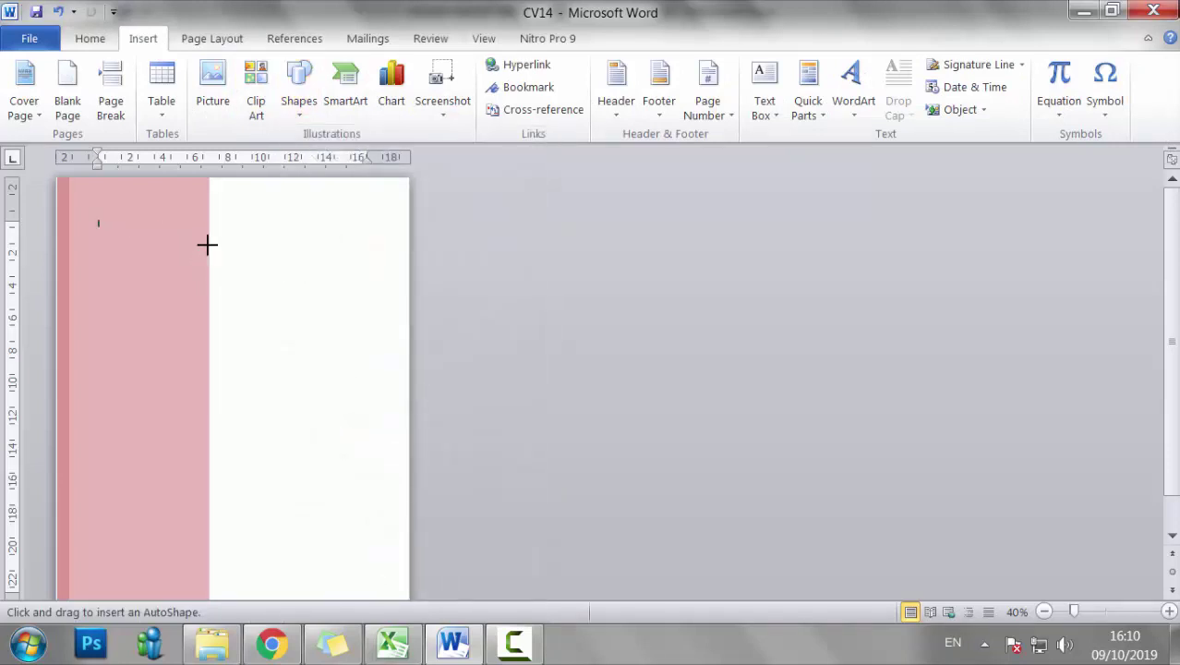
drag(203, 193, 346, 219)
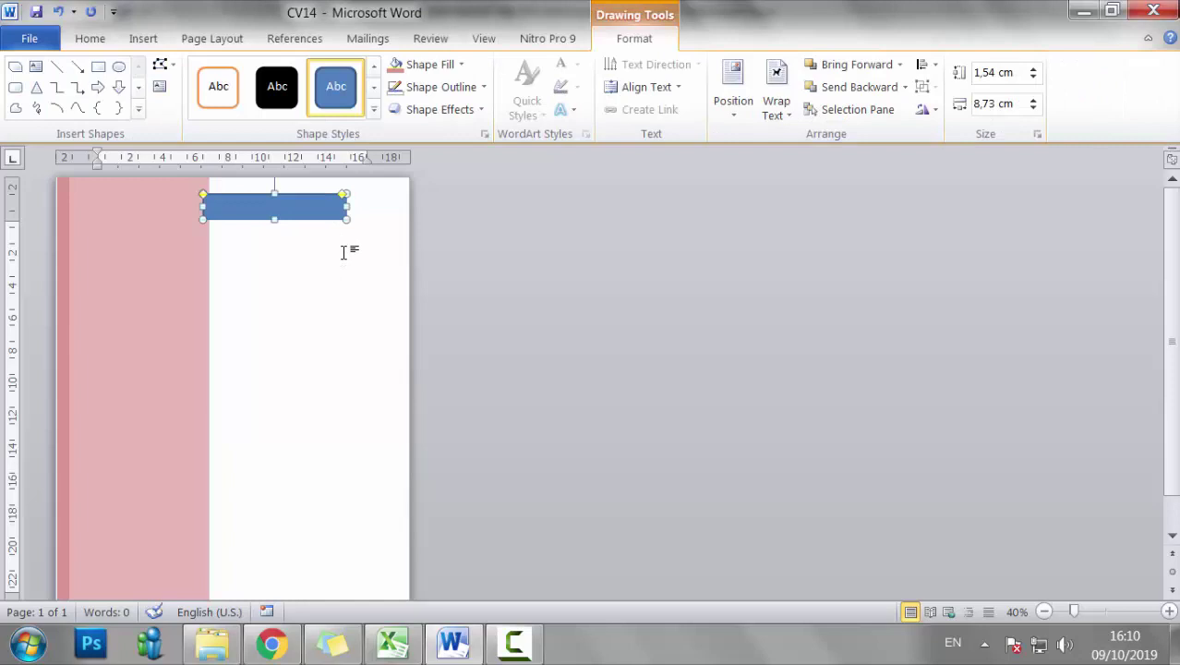
click(439, 87)
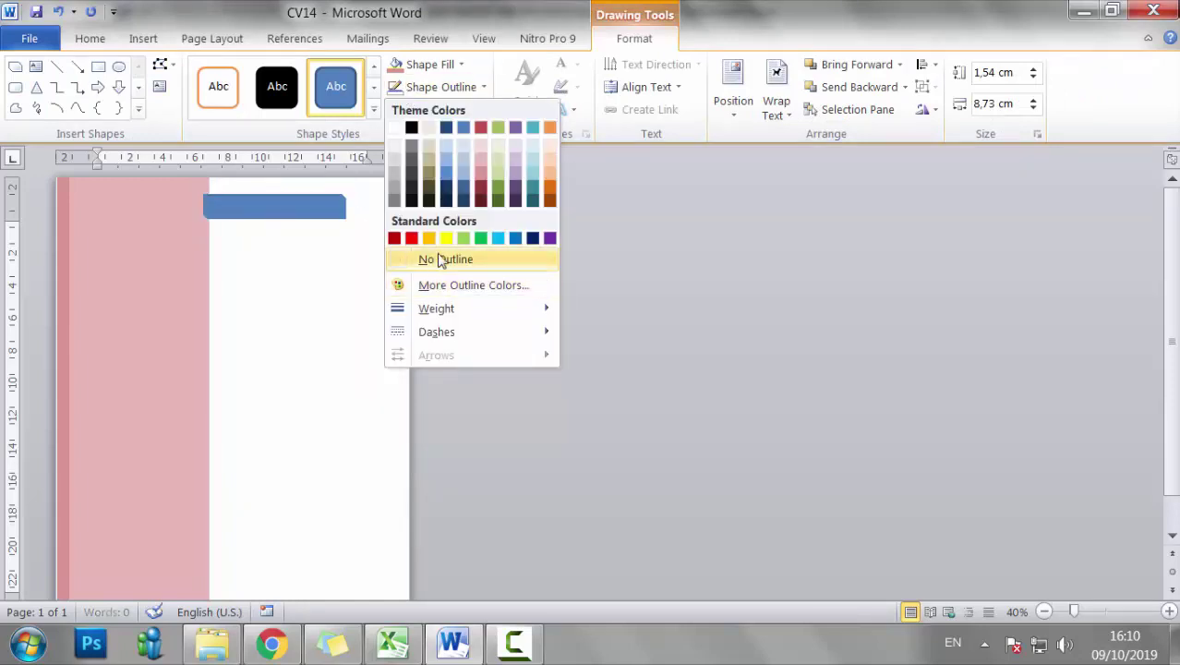
click(421, 256)
click(396, 65)
click(444, 65)
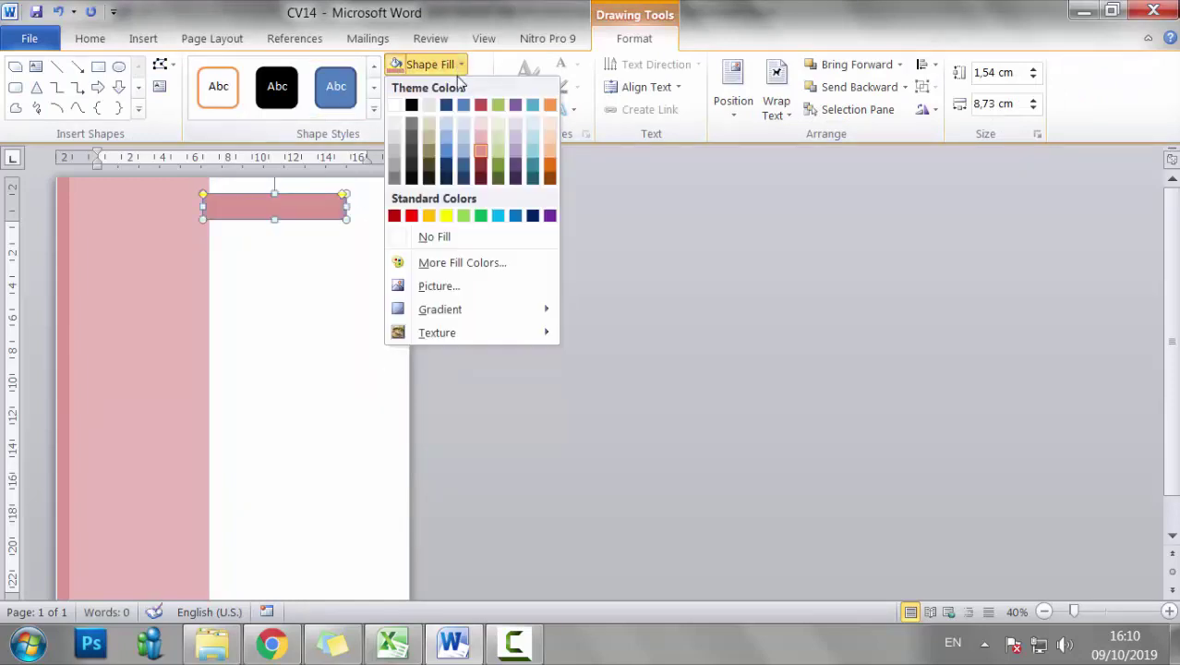
click(478, 145)
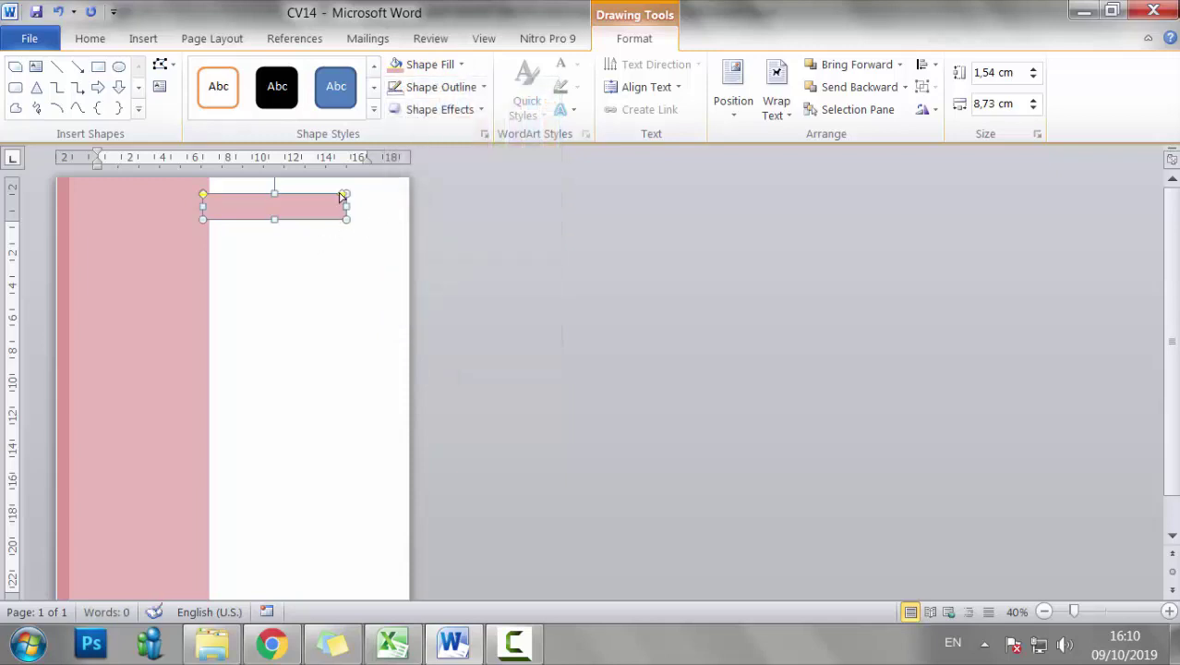
Widen the top banner to 10.11 cm
click(254, 254)
click(274, 205)
drag(345, 206, 369, 206)
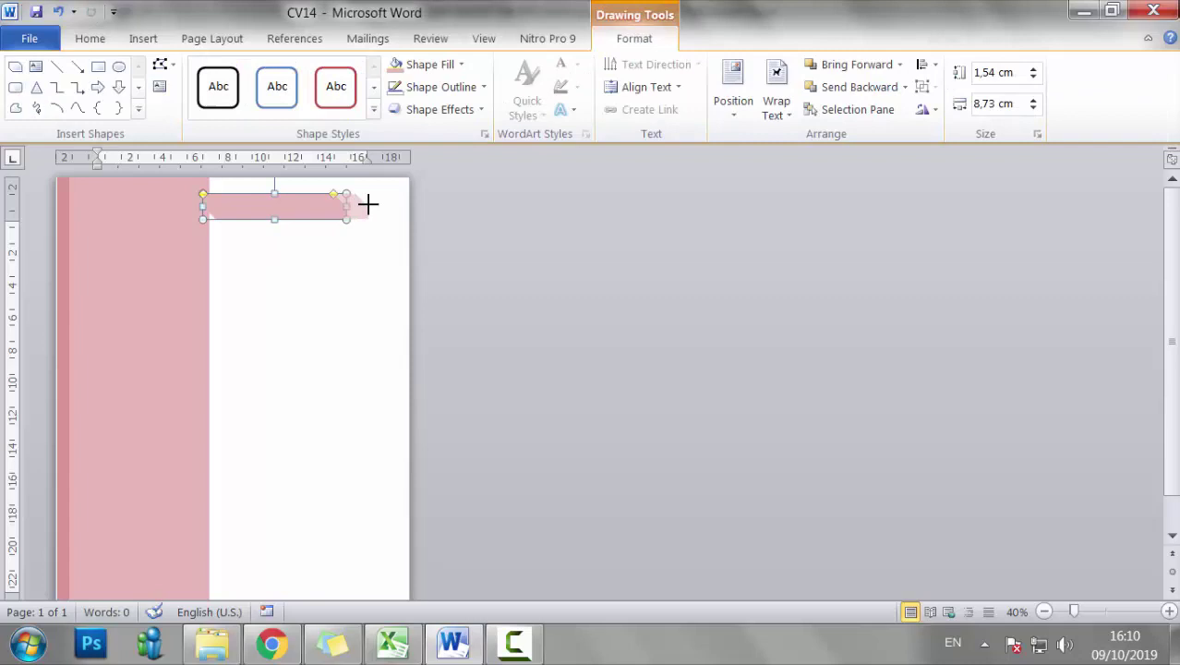
click(273, 297)
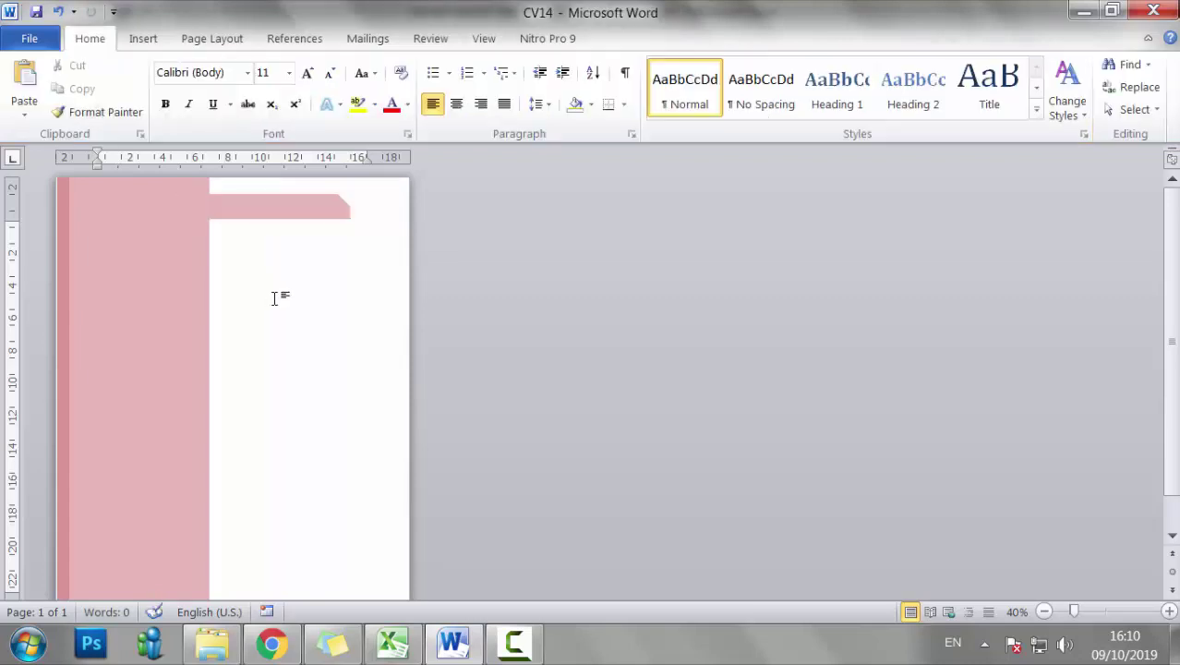
click(305, 207)
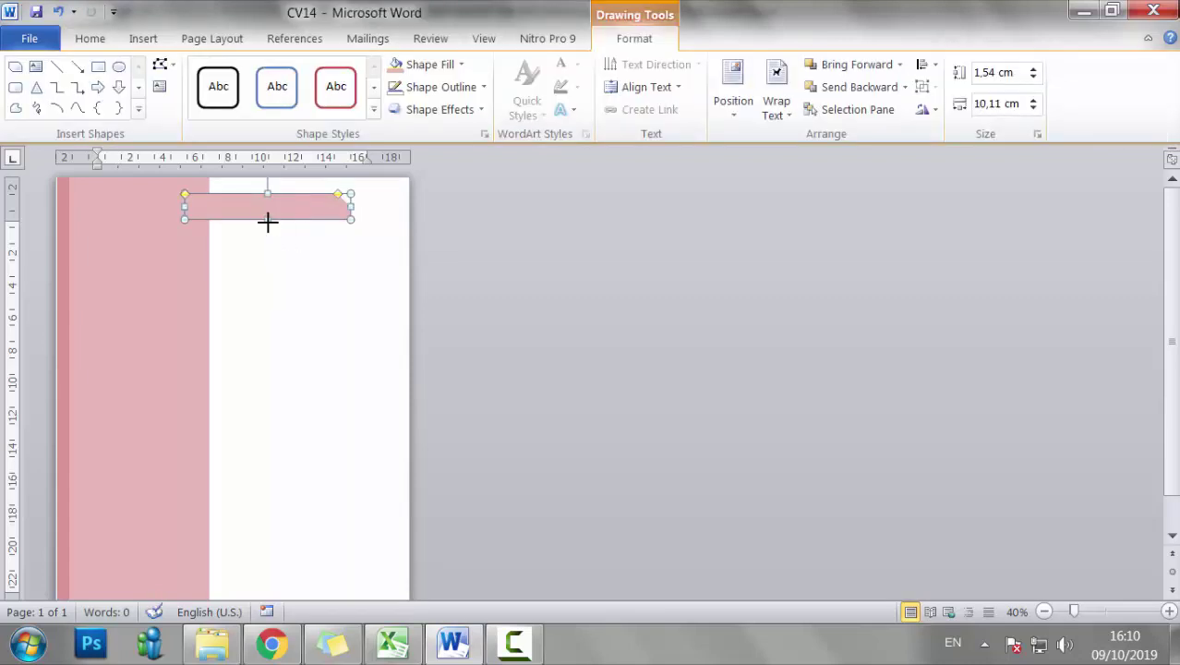
click(296, 272)
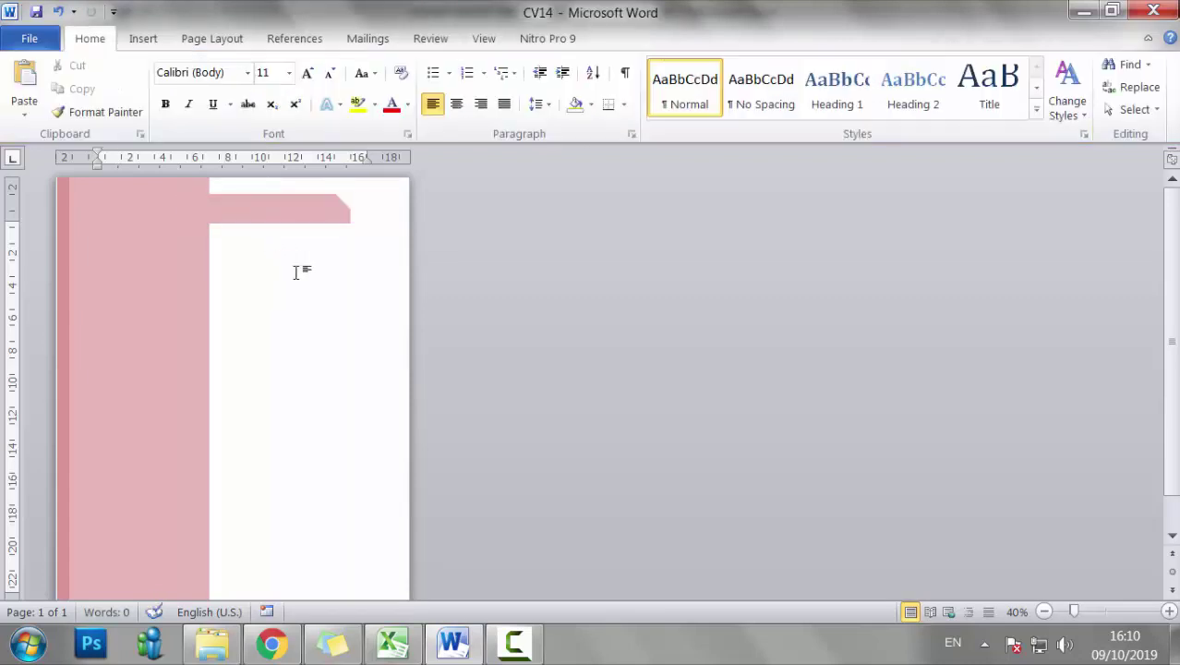
click(268, 207)
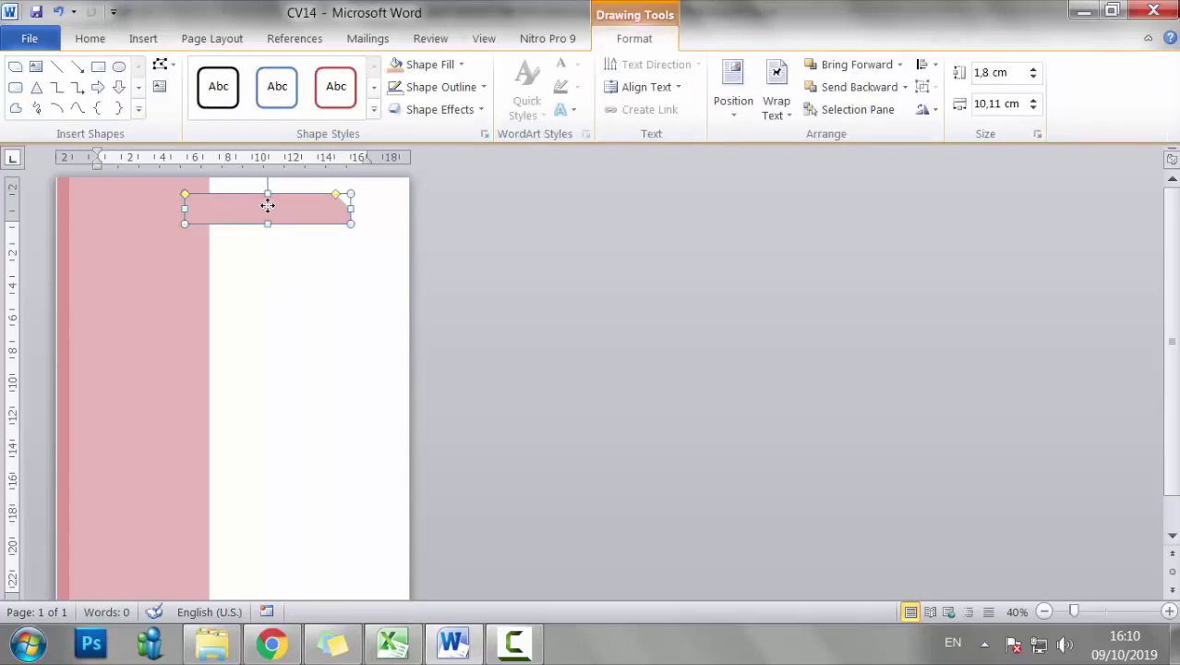
Duplicate the banner, give the copy a darker pink fill and send it backward
click(89, 39)
click(82, 89)
click(24, 81)
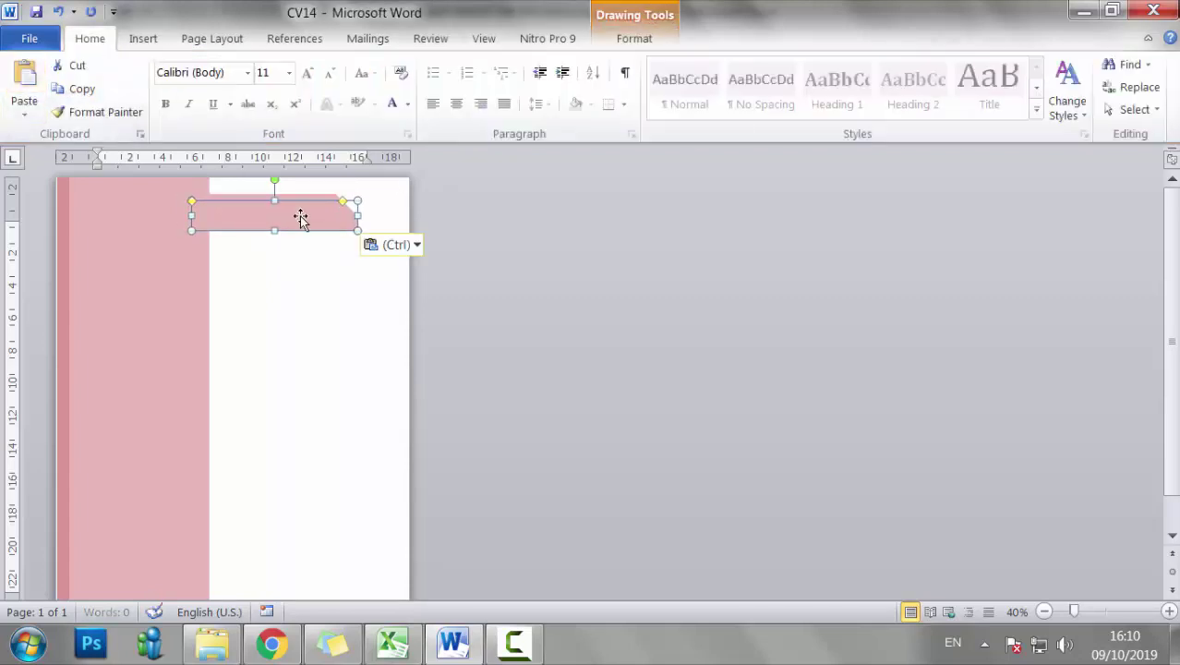
drag(301, 213, 302, 206)
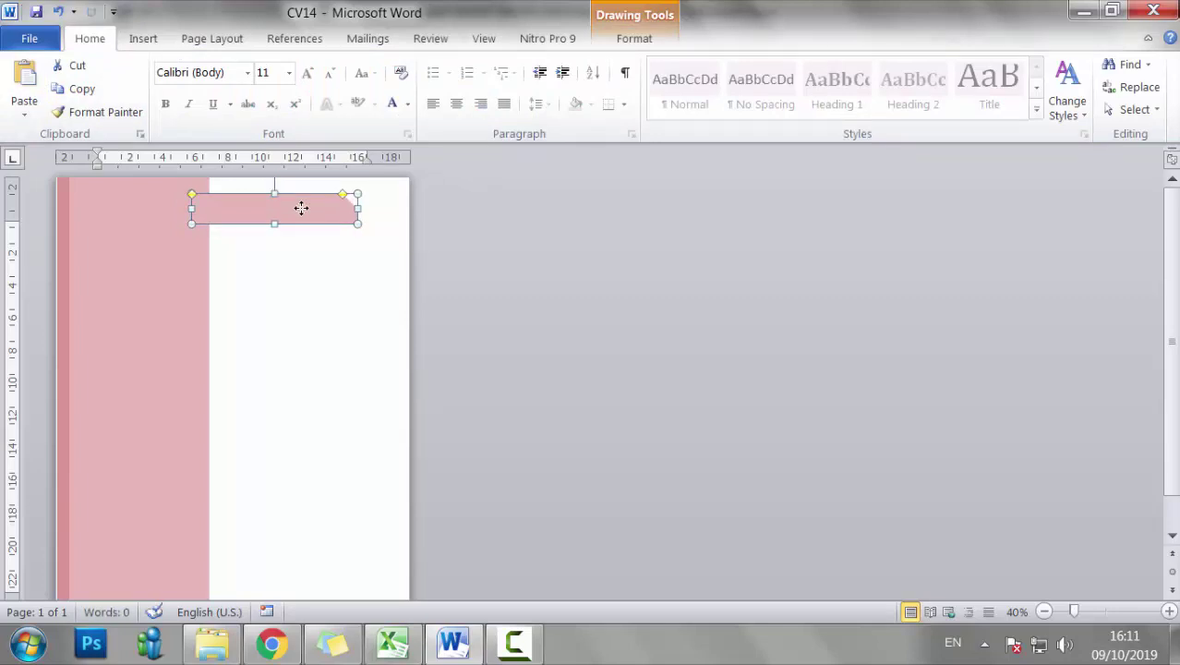
click(635, 39)
click(431, 64)
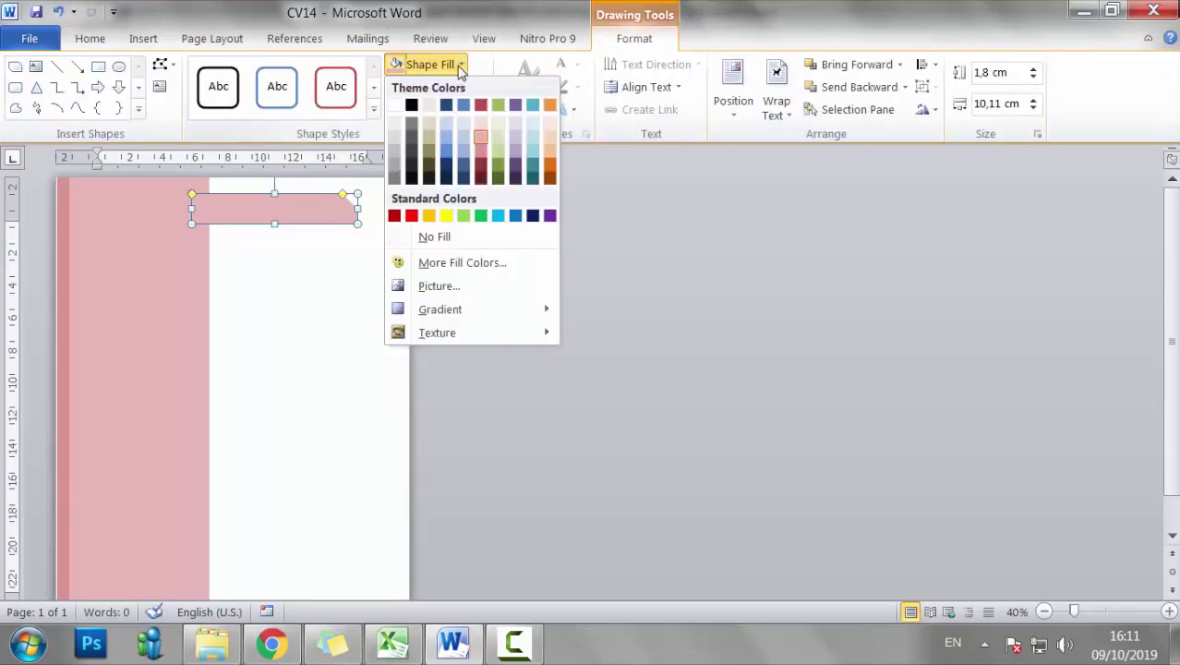
click(479, 157)
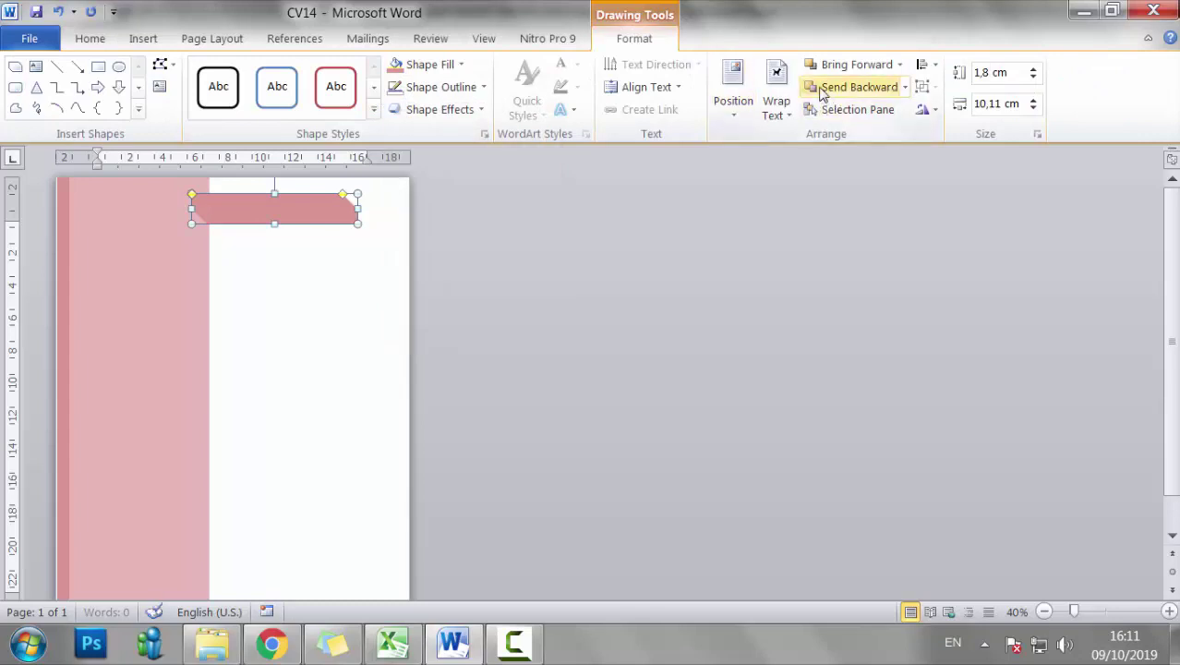
click(822, 89)
click(266, 347)
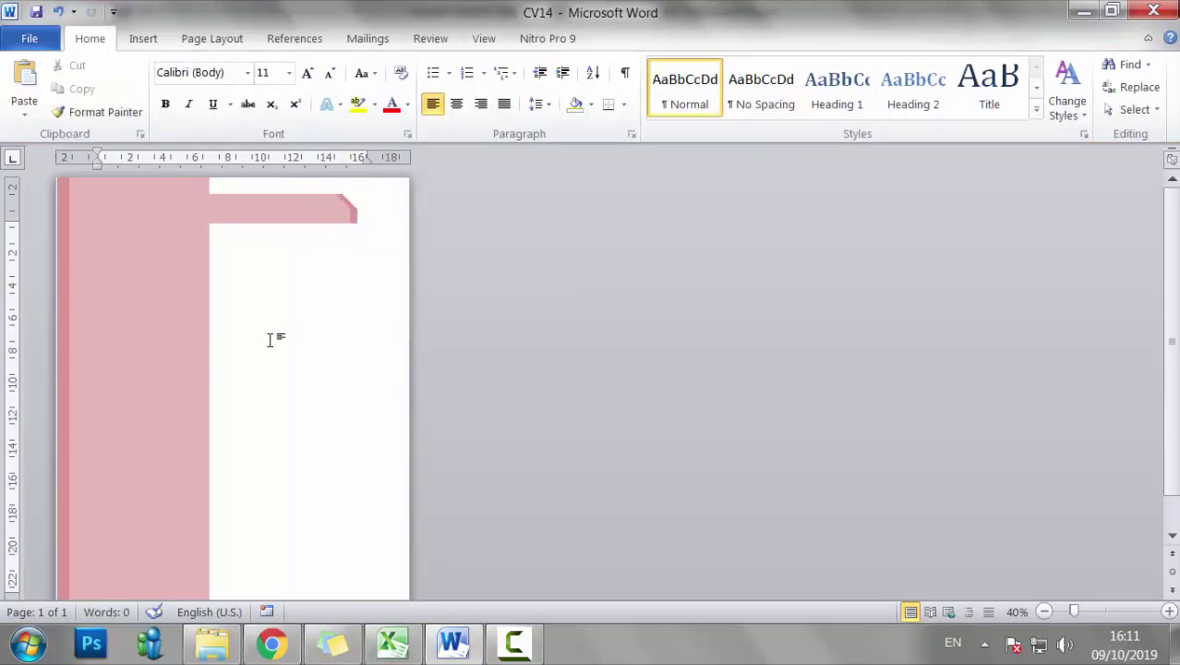
Nudge the banner down and send it behind the sidebar
click(356, 219)
key(Down)
key(Down)
key(Down)
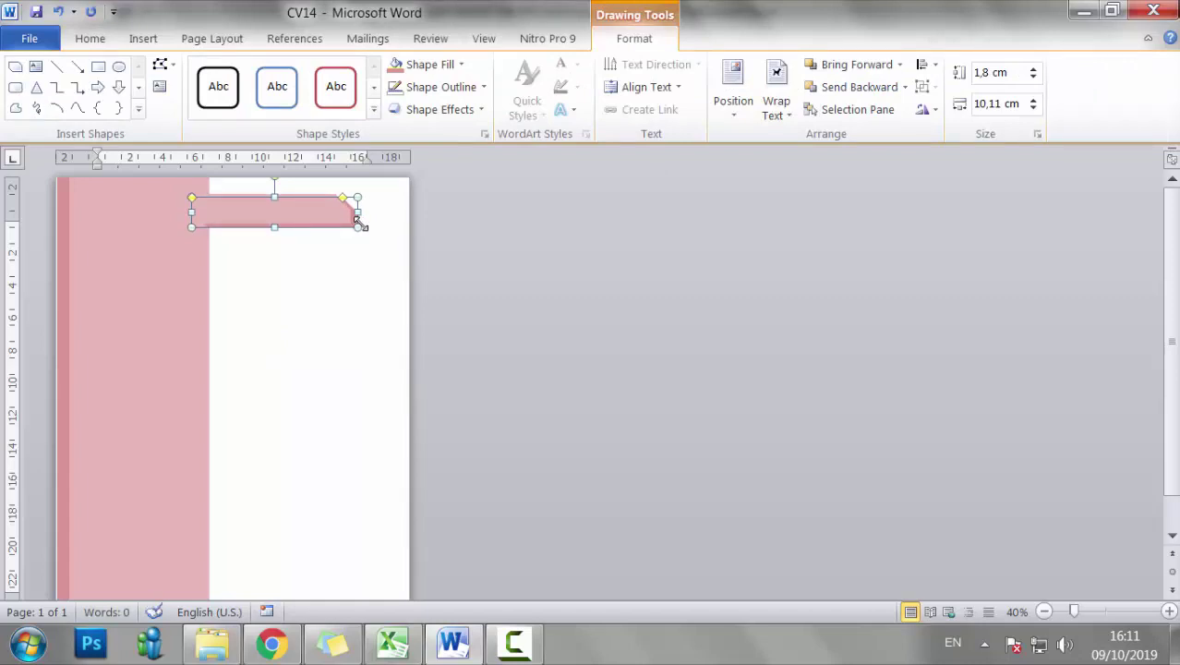
click(337, 321)
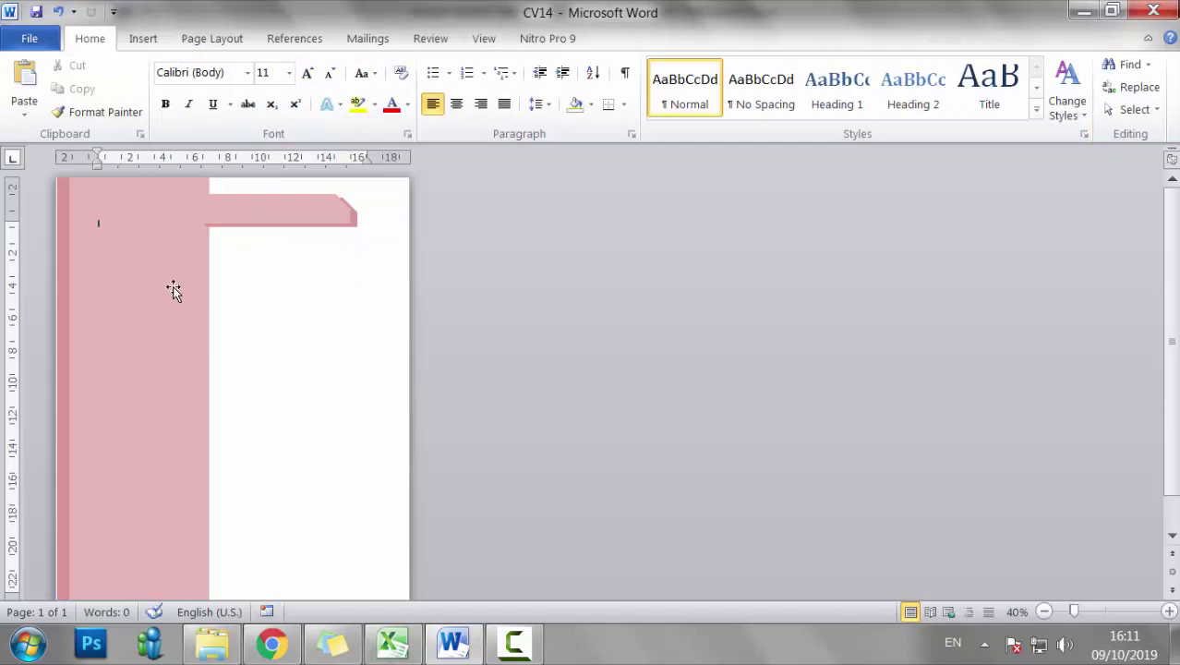
click(852, 100)
click(350, 218)
click(665, 43)
click(826, 89)
click(360, 229)
Fine-tune the banner's position with small drags and arrow-key nudges
click(355, 222)
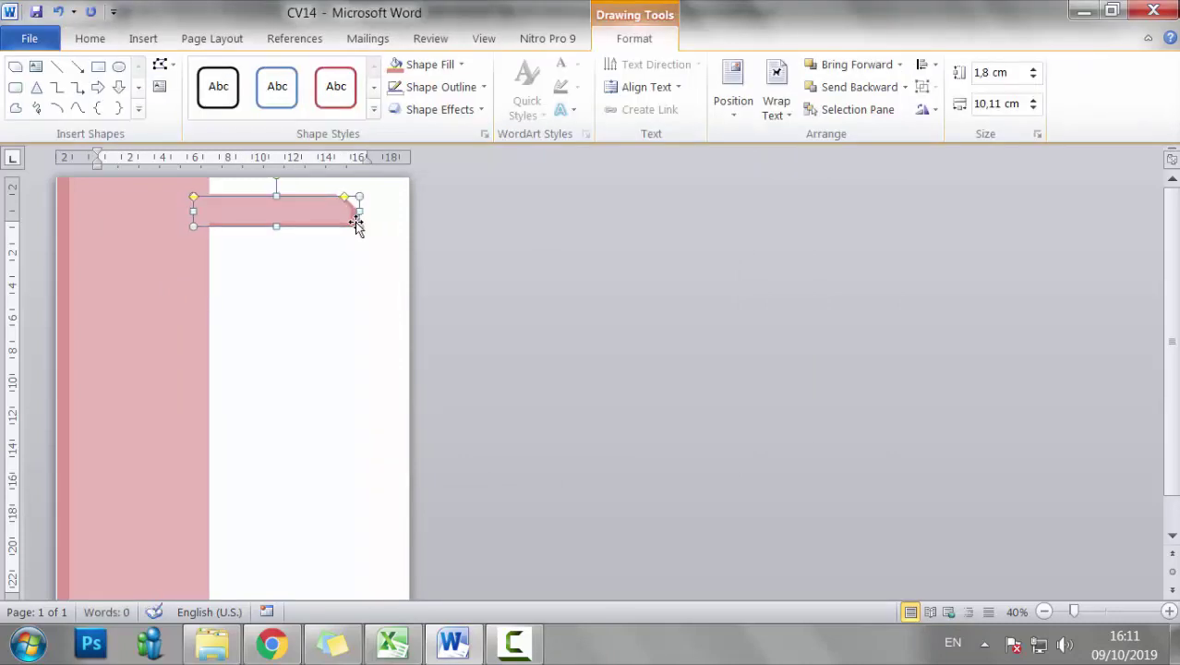
click(330, 274)
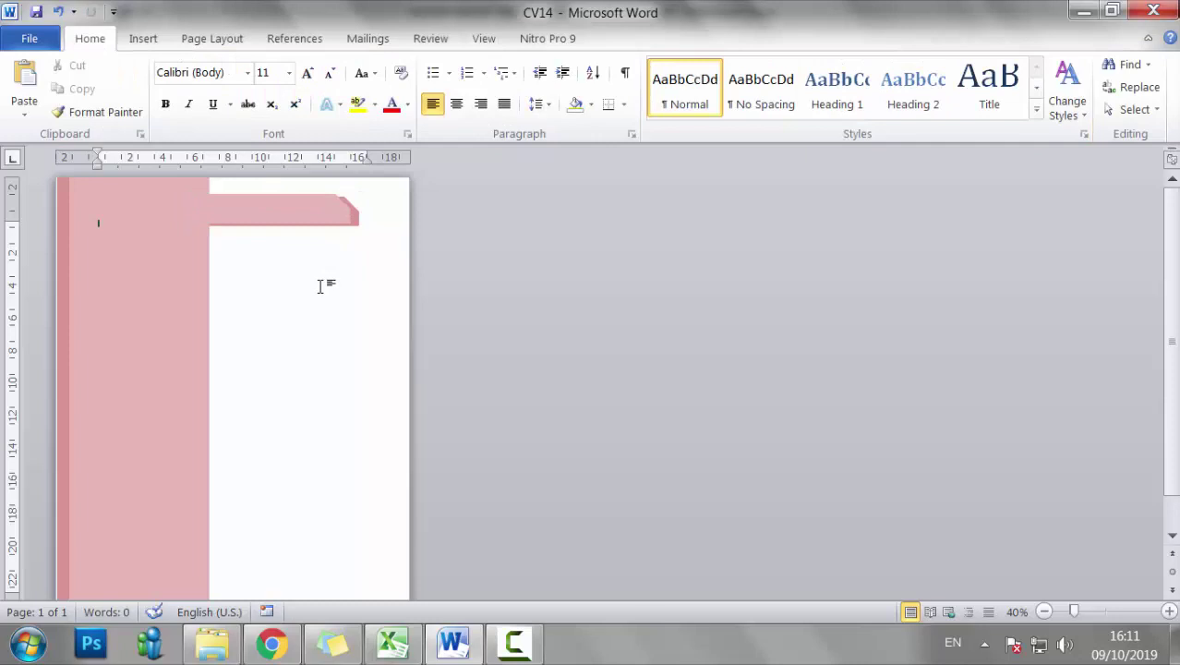
click(356, 223)
drag(356, 224, 357, 225)
key(Up)
key(Left)
key(Up)
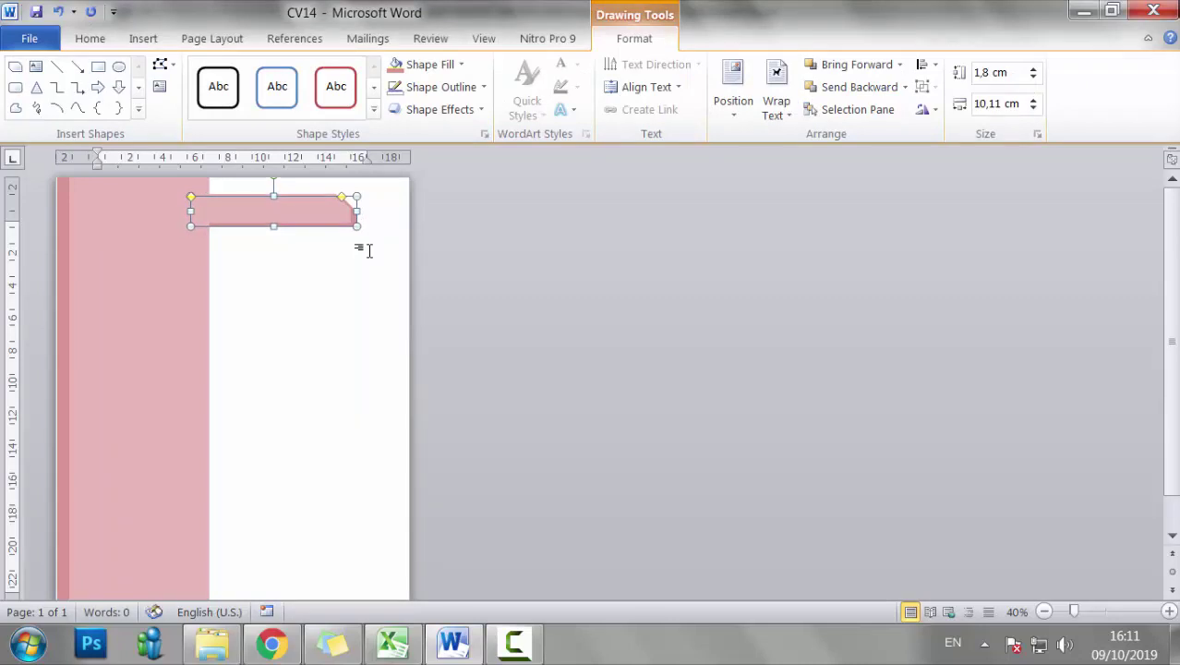
click(374, 278)
Select the light pink banner together with its darker copy
scroll(324, 346, down, 1)
scroll(324, 345, up, 1)
click(323, 212)
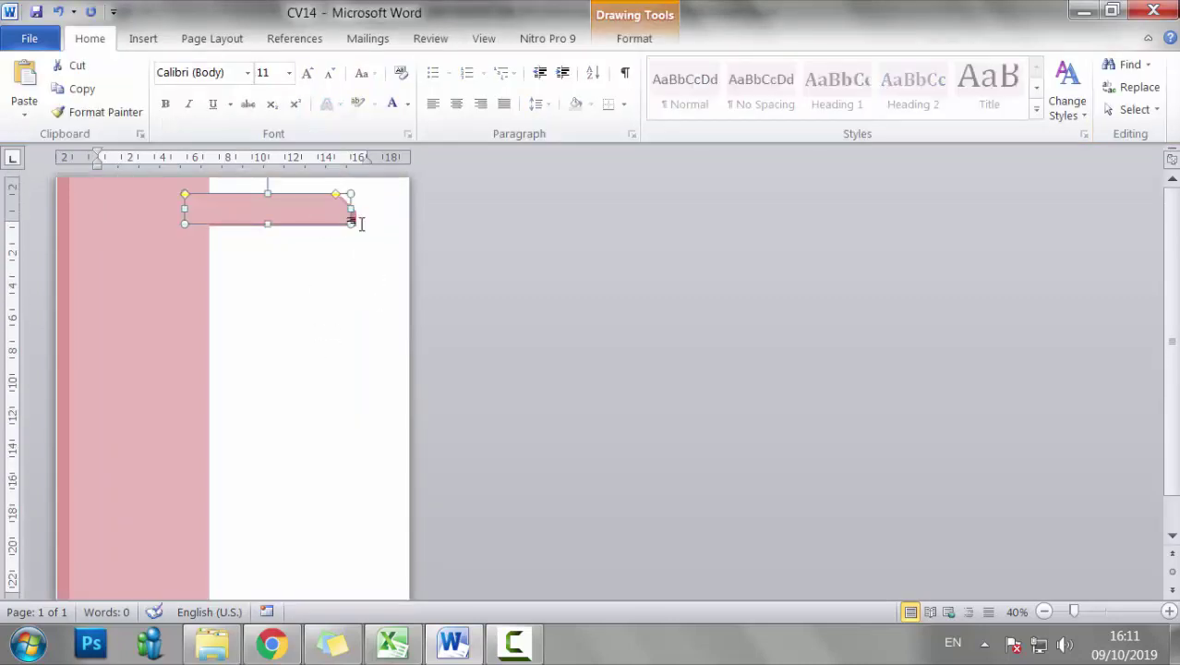
shift+click(356, 217)
click(635, 38)
Group the two banner shapes and paste a copy of the grouped banner
click(923, 86)
click(943, 124)
click(92, 40)
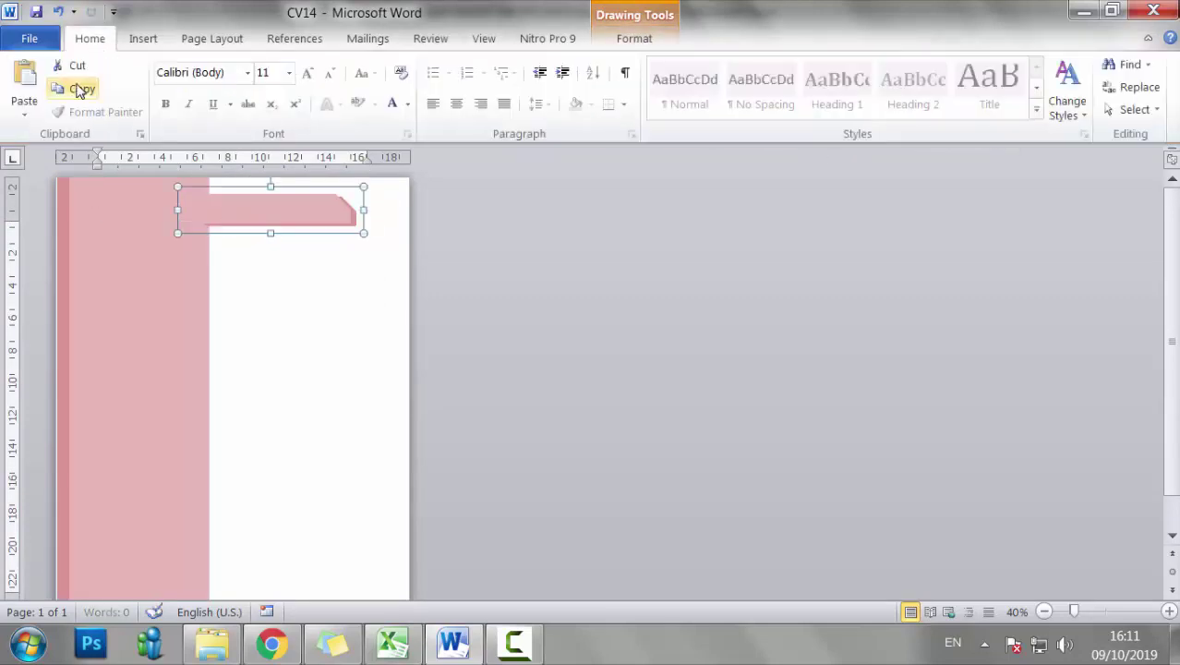
click(37, 83)
click(328, 235)
double_click(351, 219)
Move the banner copy down to the middle of the page as the second tab
drag(325, 233, 318, 366)
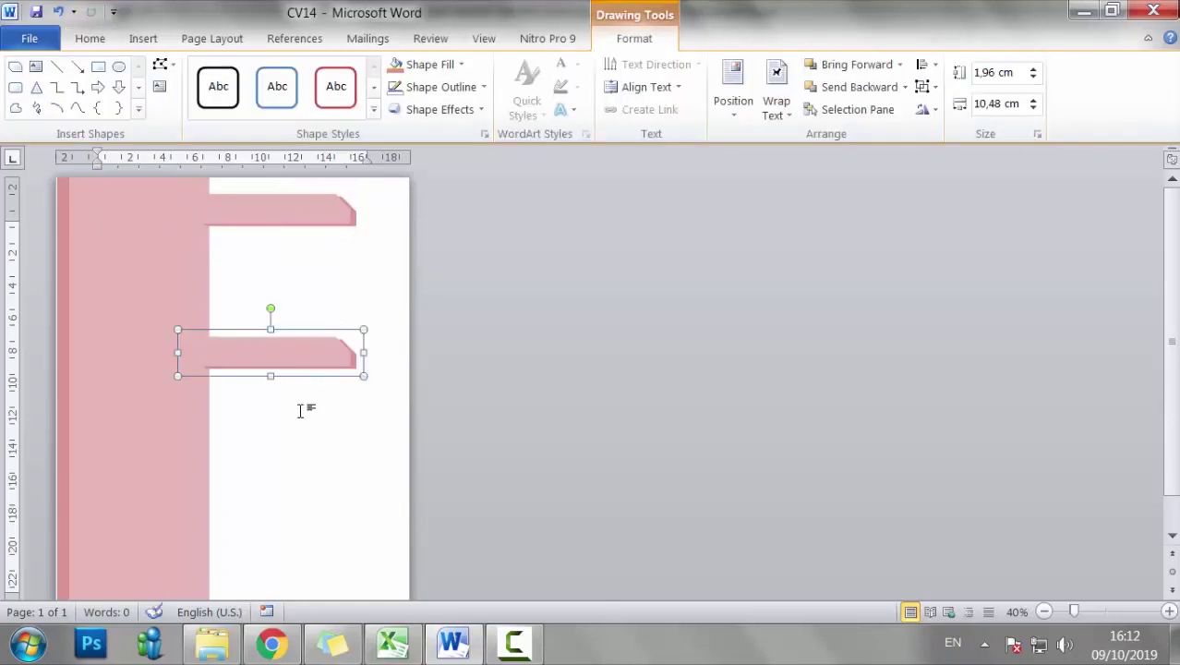
drag(324, 351, 326, 364)
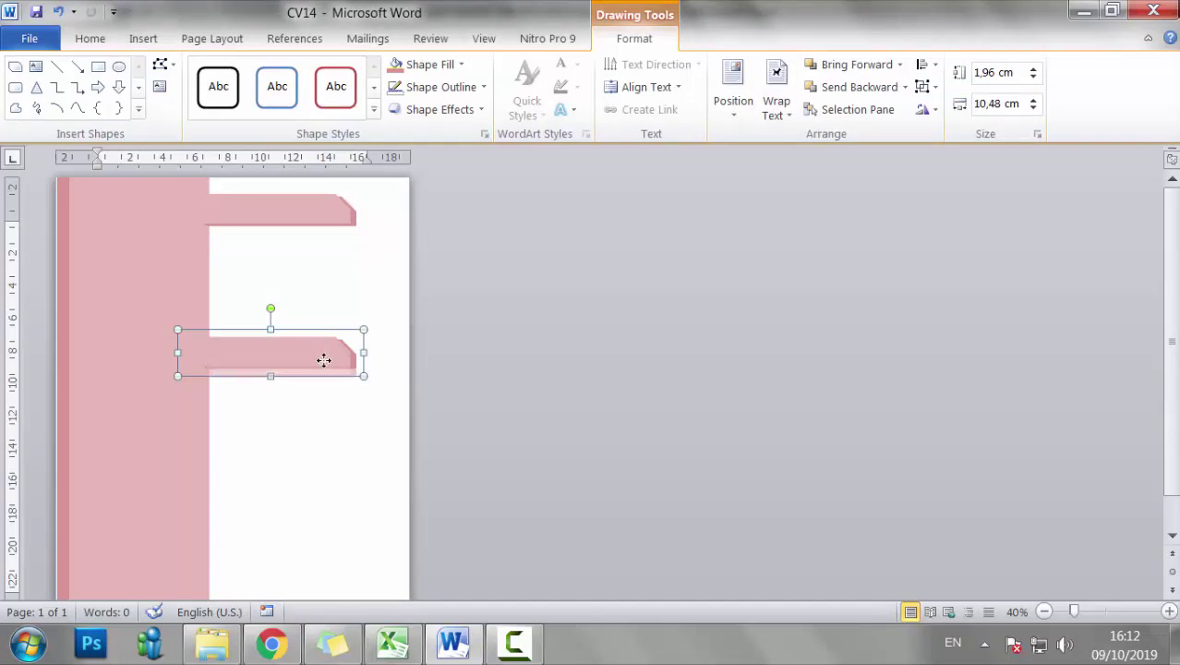
scroll(326, 364, down, 2)
scroll(323, 363, up, 2)
mouse_move(326, 364)
mouse_down()
mouse_move(320, 349)
mouse_move(319, 381)
mouse_up()
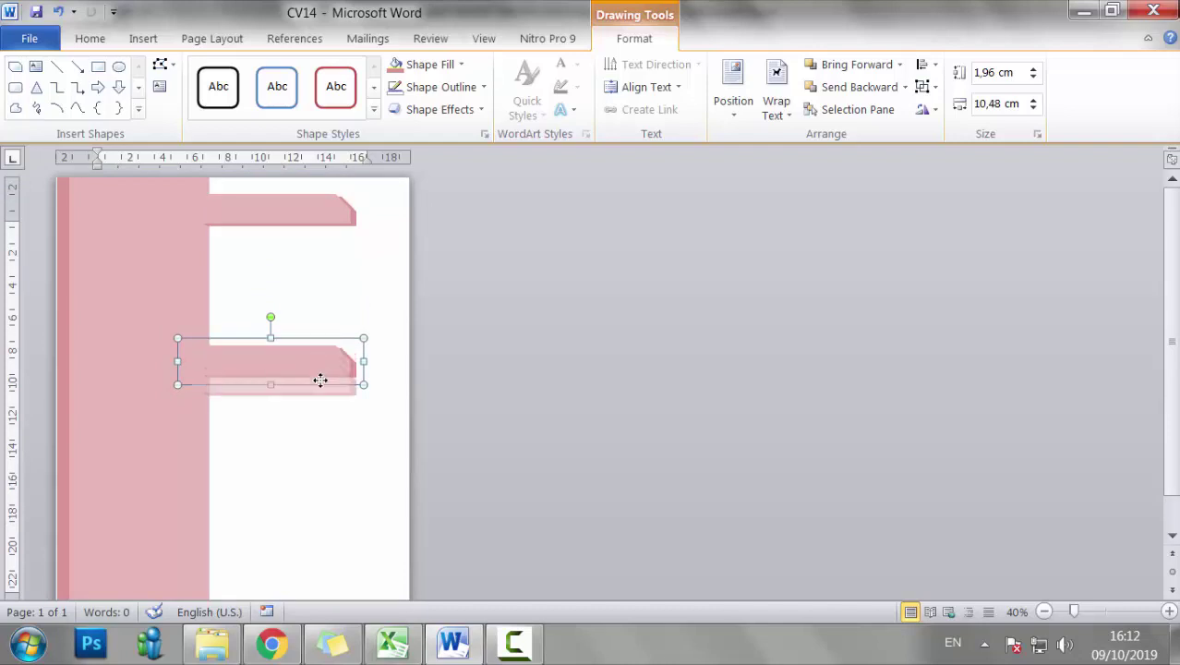
scroll(320, 383, down, 2)
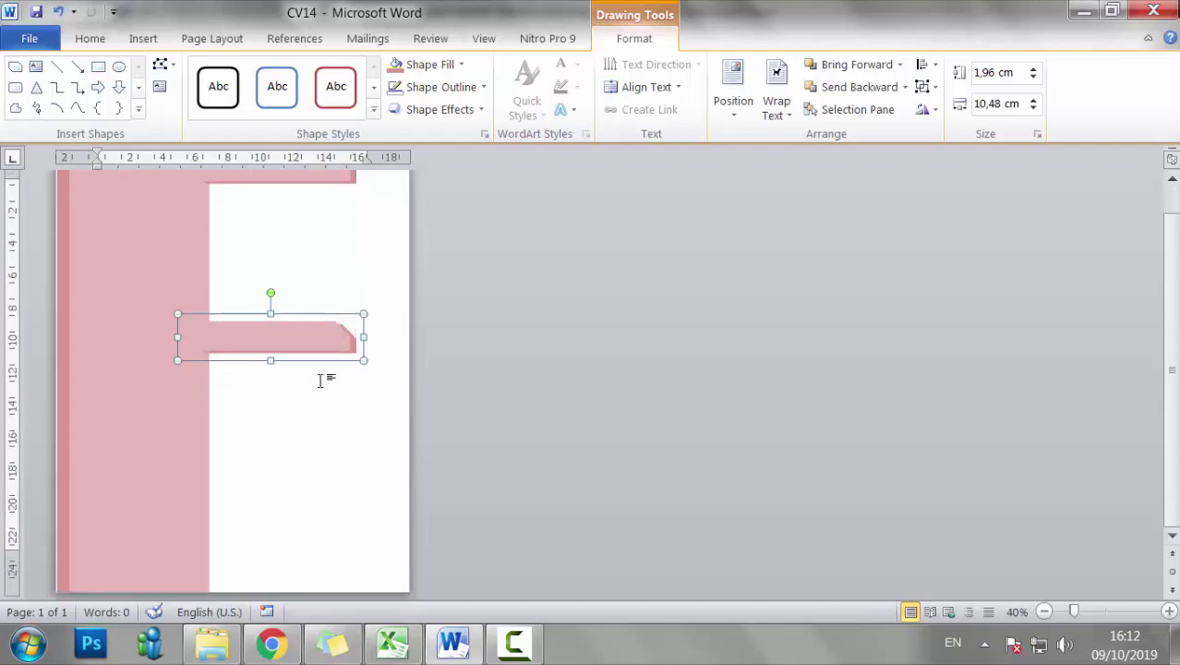
scroll(320, 381, up, 2)
drag(316, 386, 308, 372)
click(300, 414)
click(306, 366)
Paste a third banner copy and place it near the page bottom
click(89, 37)
click(81, 89)
click(24, 87)
drag(332, 221, 349, 513)
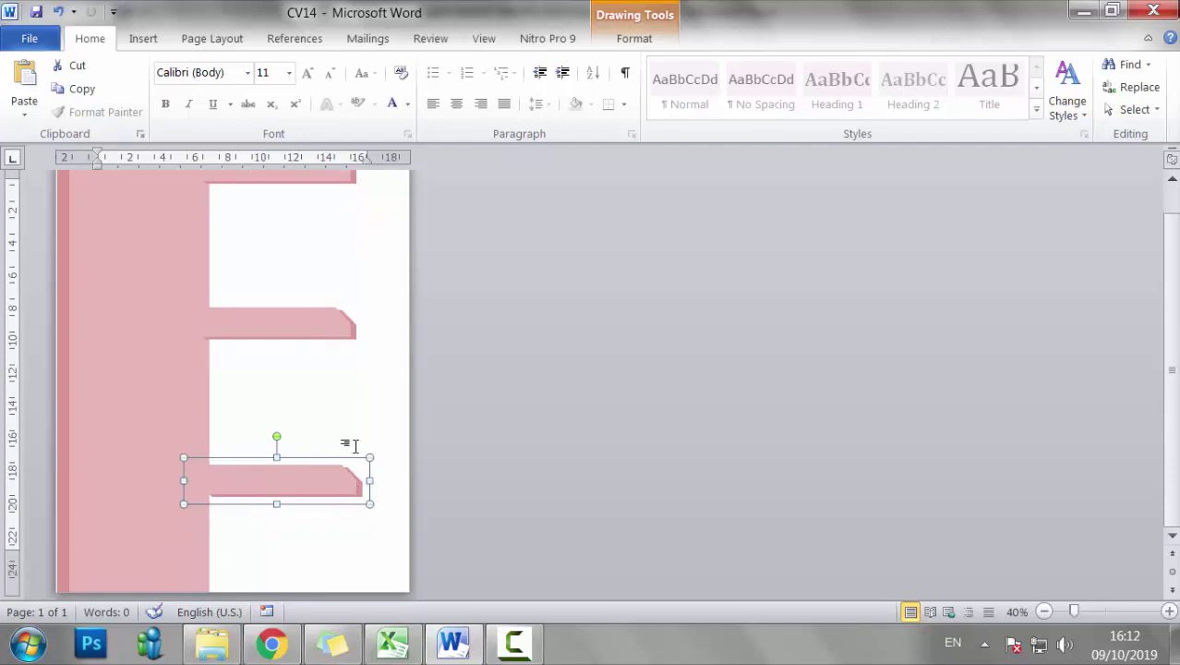
Raise the middle and bottom tabs slightly to line them up along the sidebar
click(331, 369)
drag(332, 356, 330, 330)
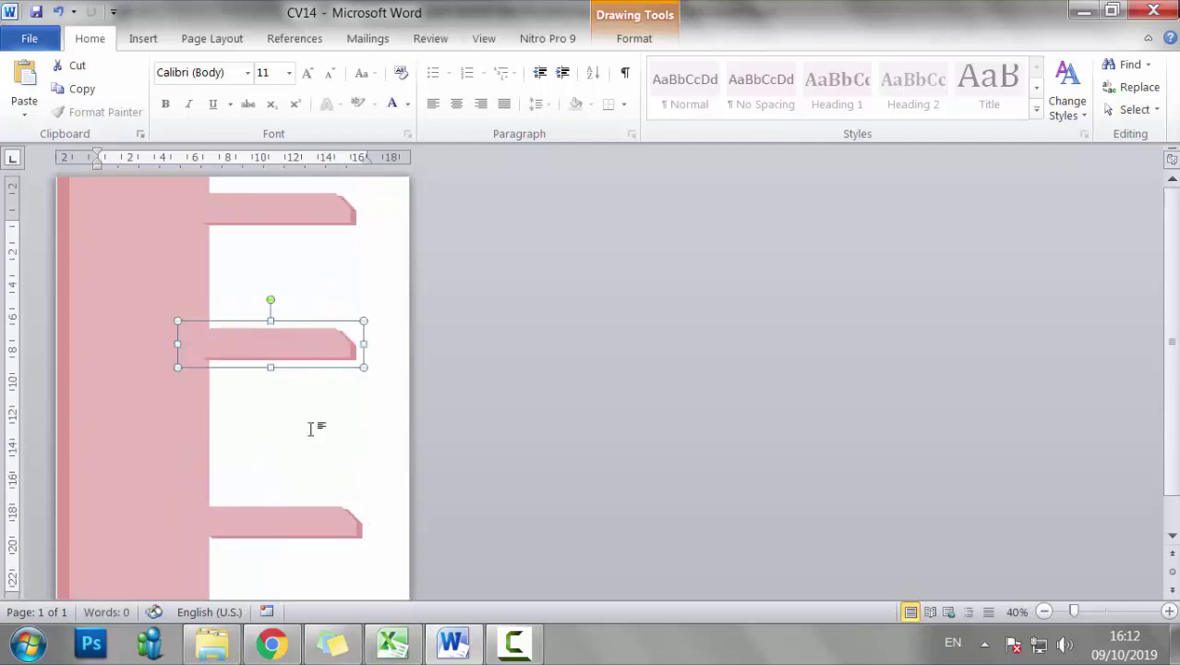
drag(298, 522, 308, 491)
click(368, 486)
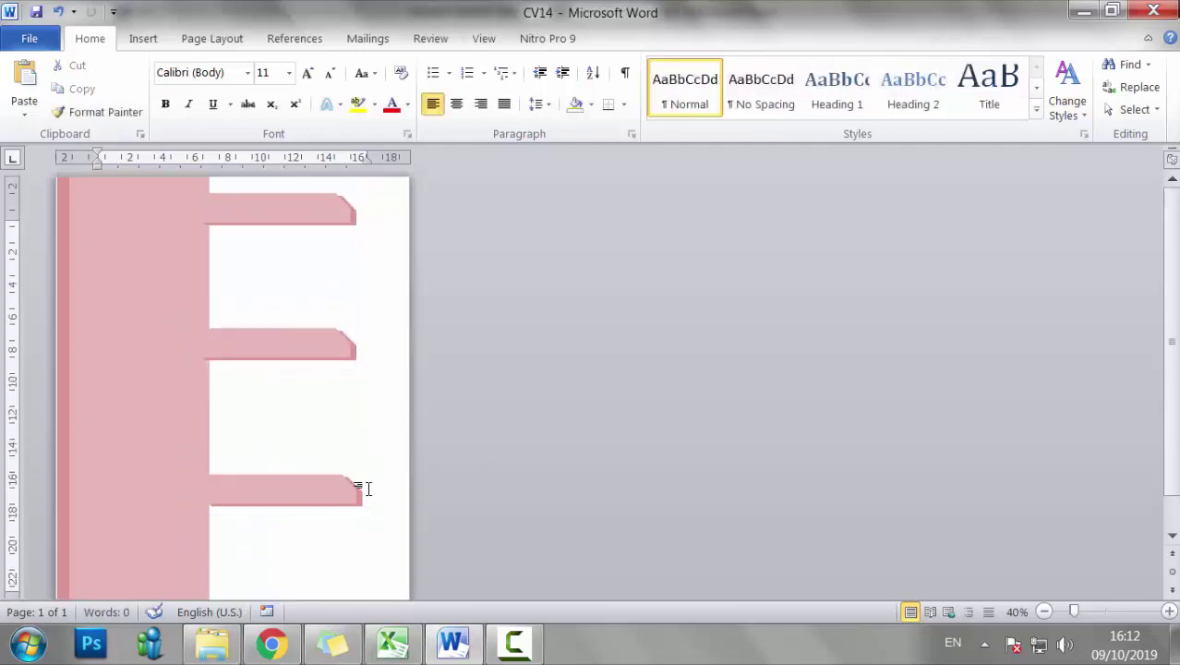
scroll(357, 488, down, 1)
scroll(357, 487, up, 1)
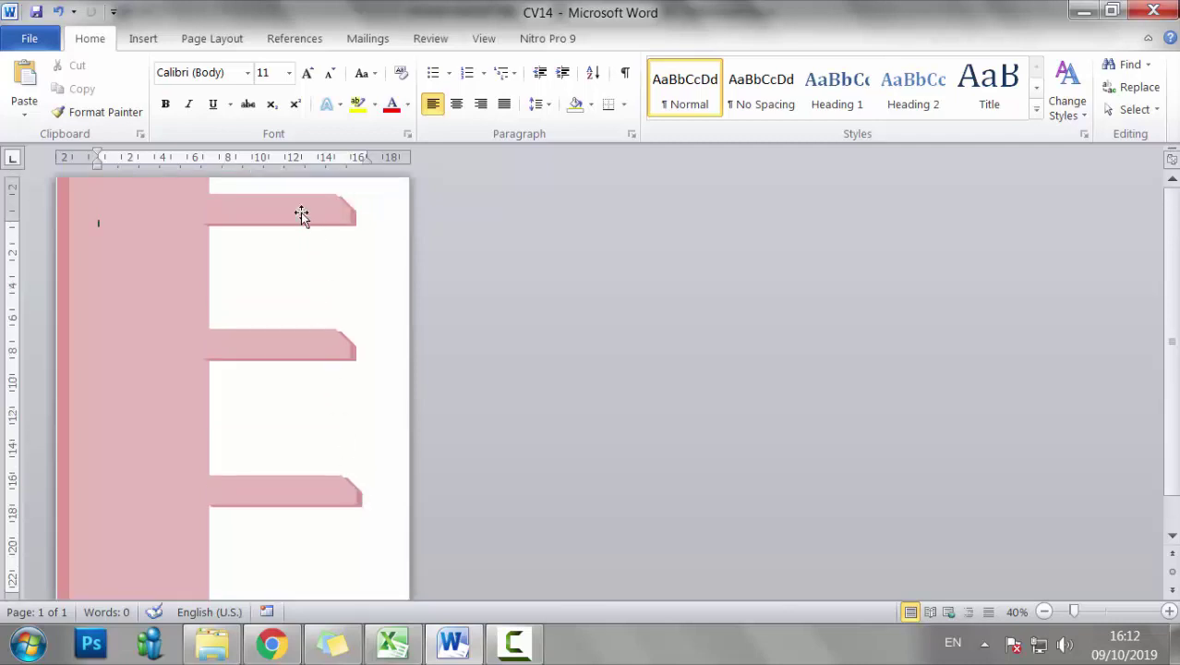
click(303, 211)
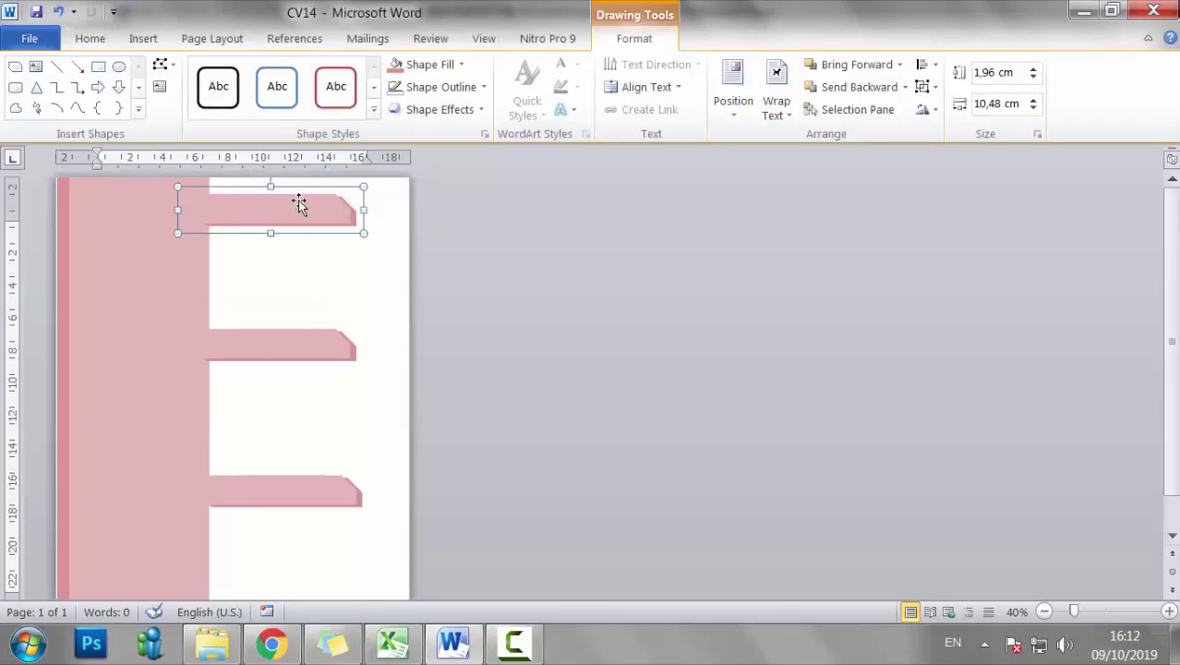
Nudge the bottom tab slightly left against the sidebar
scroll(385, 354, down, 1)
click(297, 456)
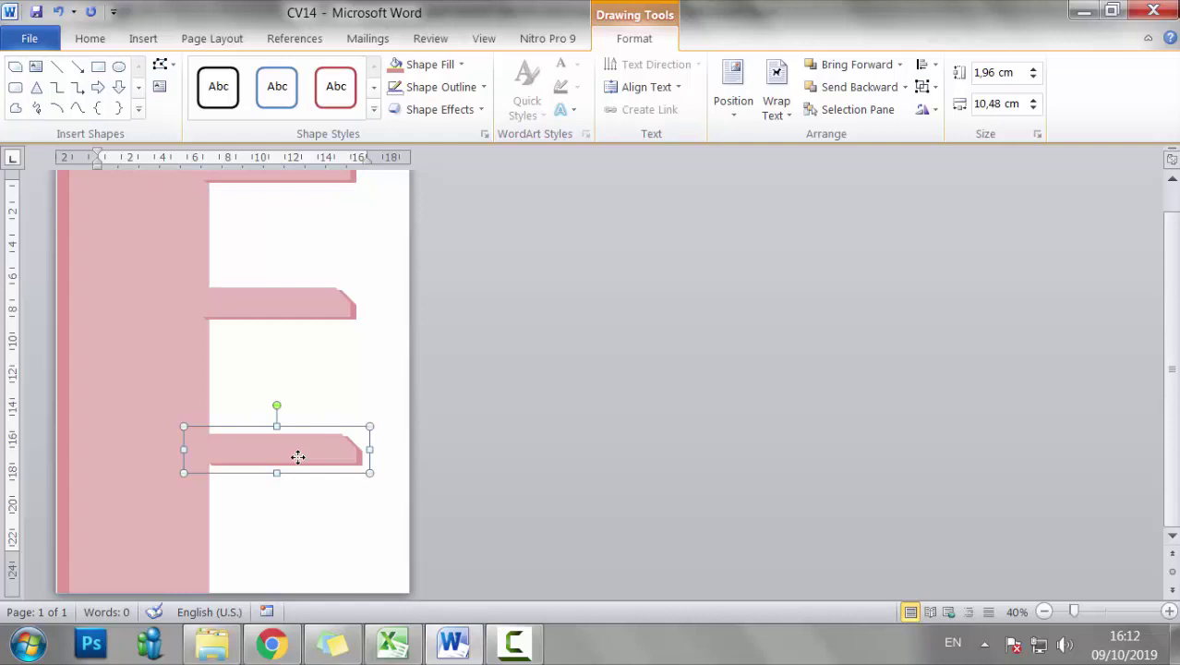
key(Left)
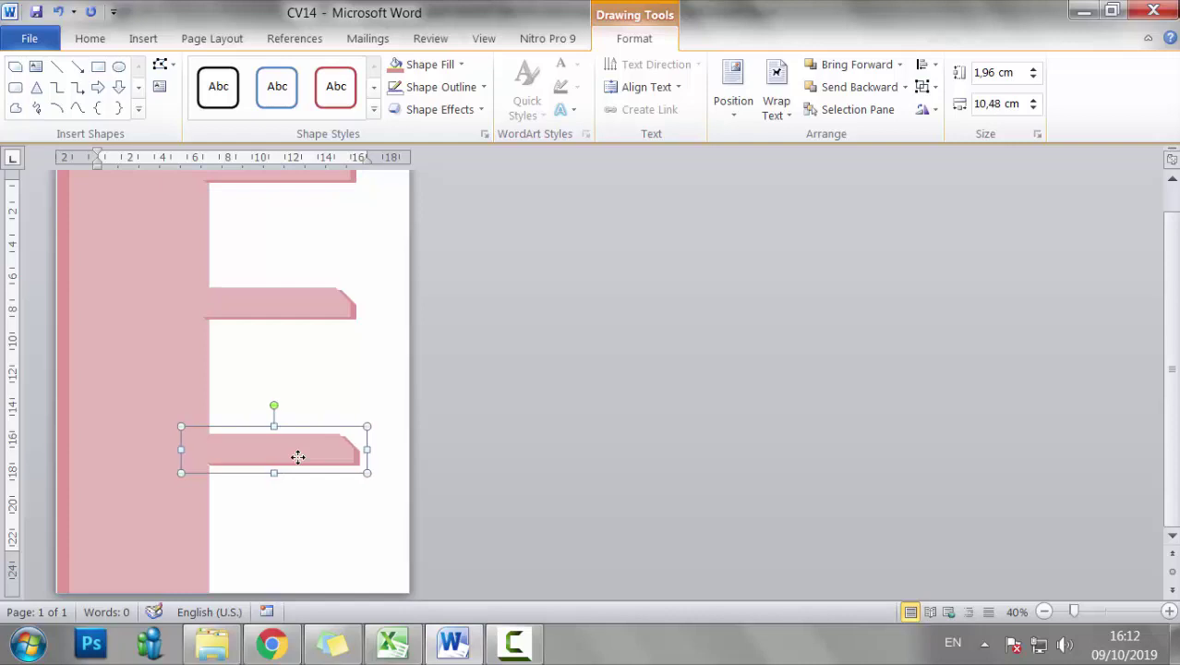
click(288, 370)
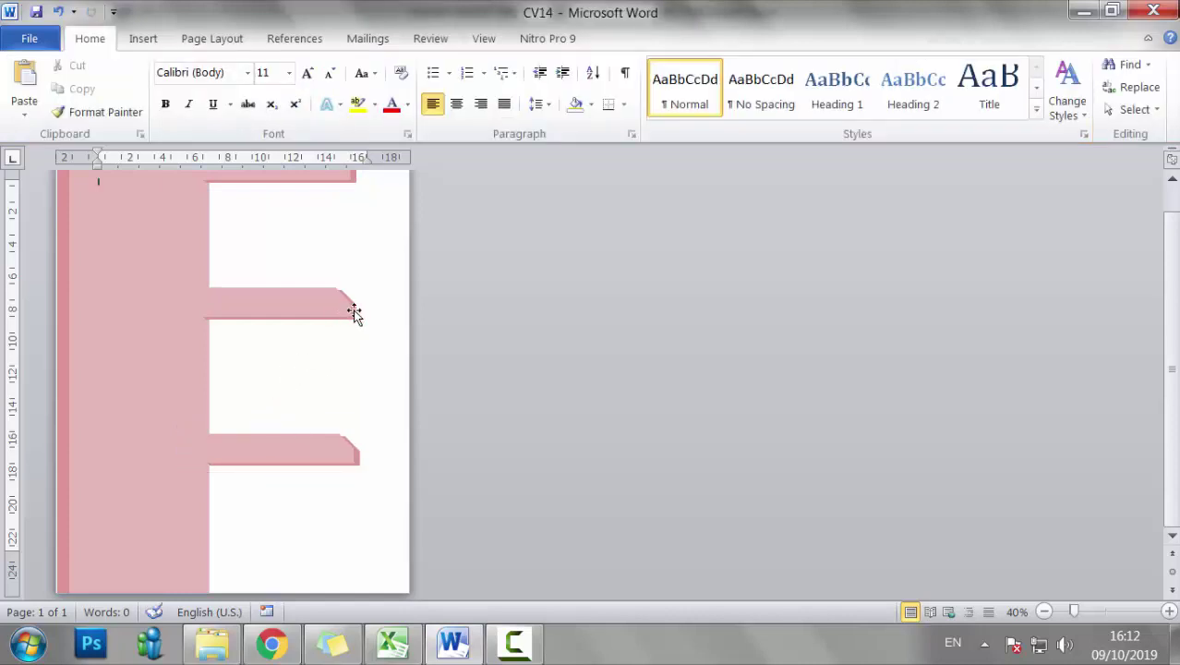
Send the middle tab behind the pink sidebar
click(354, 314)
click(820, 96)
click(350, 382)
click(306, 314)
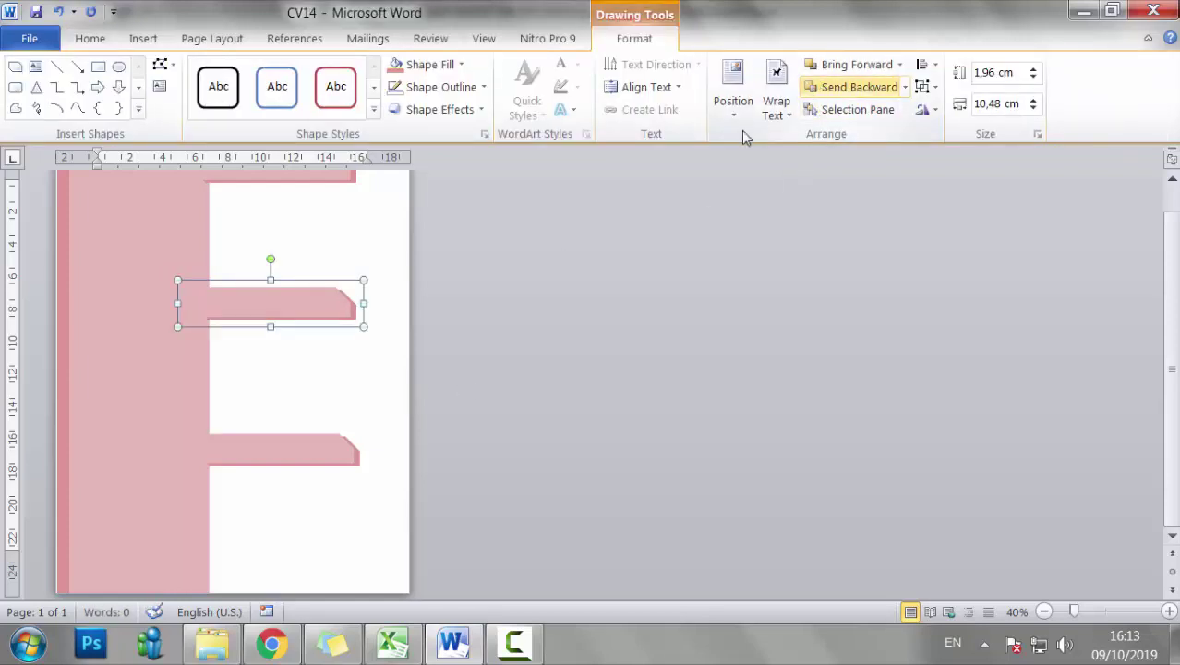
click(519, 370)
scroll(358, 310, up, 1)
Check the arrangement options of the top and bottom tabs
click(301, 218)
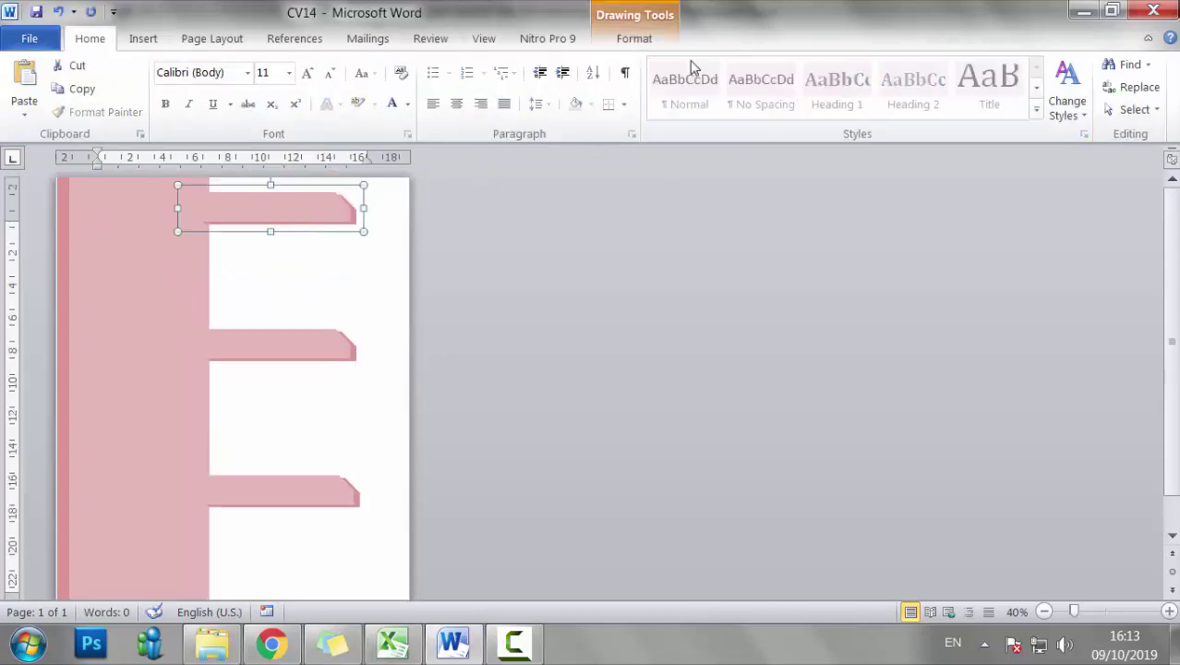
click(635, 38)
click(492, 310)
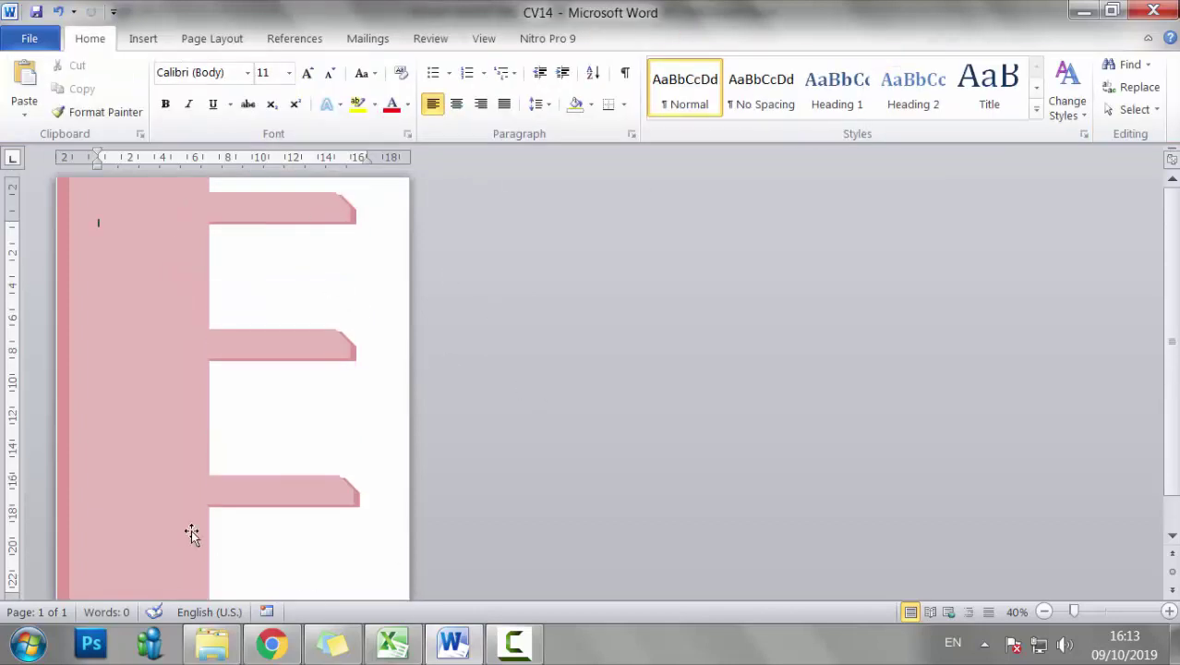
scroll(314, 484, down, 1)
click(319, 451)
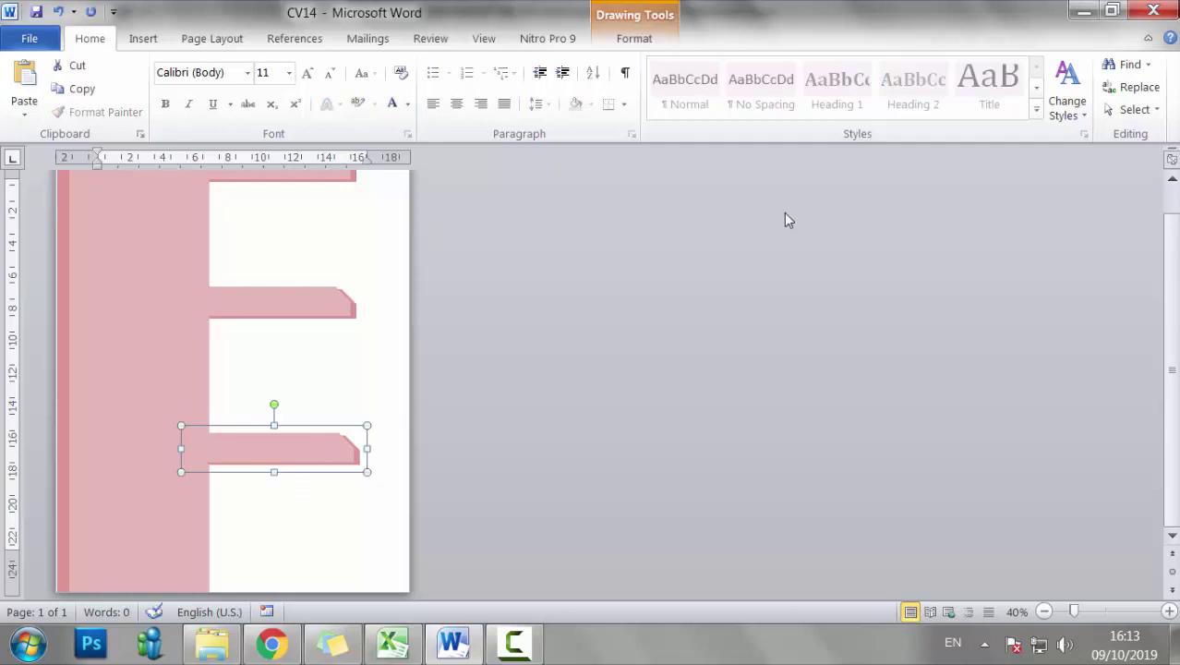
click(635, 38)
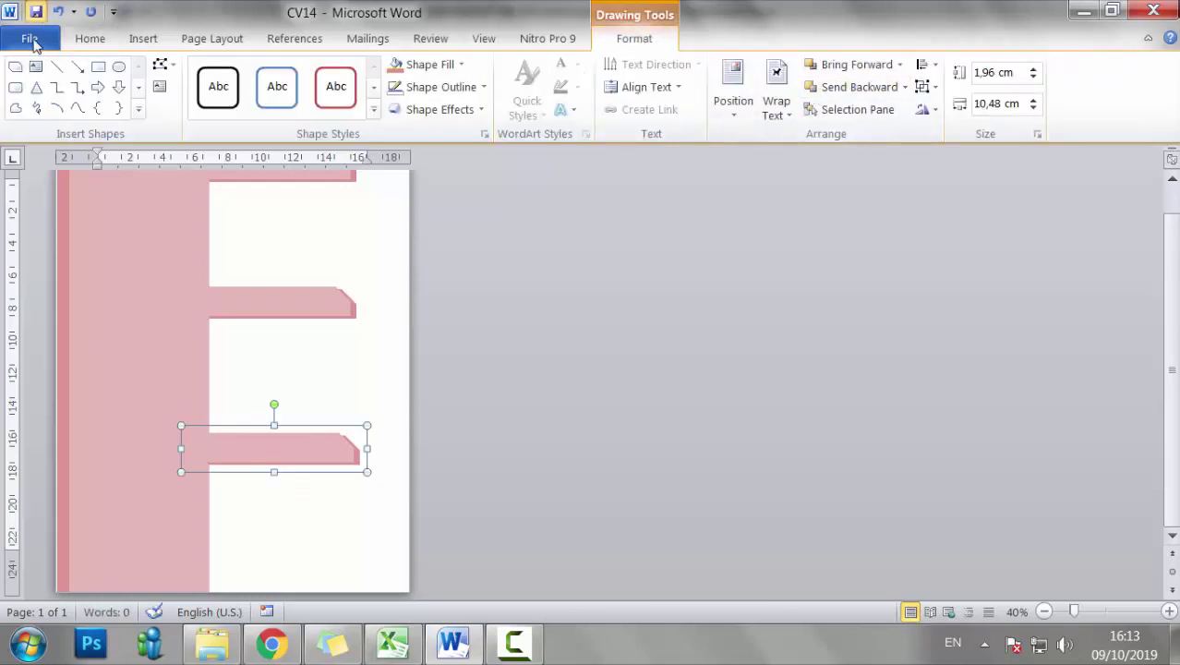
scroll(323, 459, up, 1)
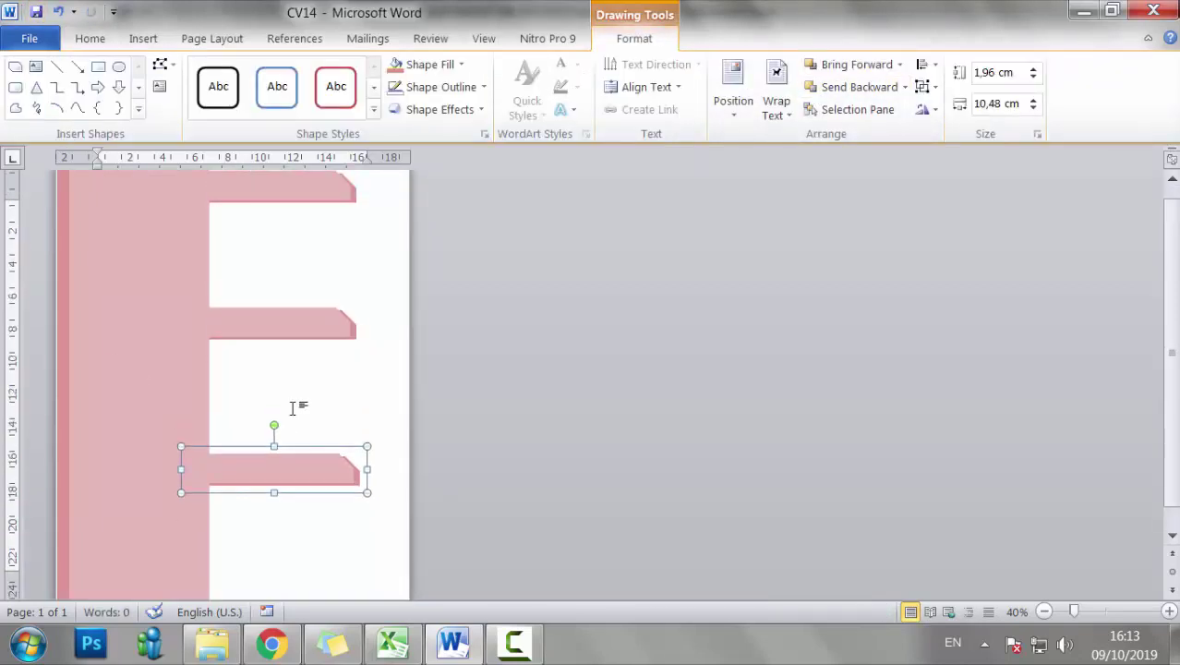
click(126, 411)
Switch the CV's paper size from Letter to A4 (21 cm x 29.7 cm) in the Print settings
click(30, 39)
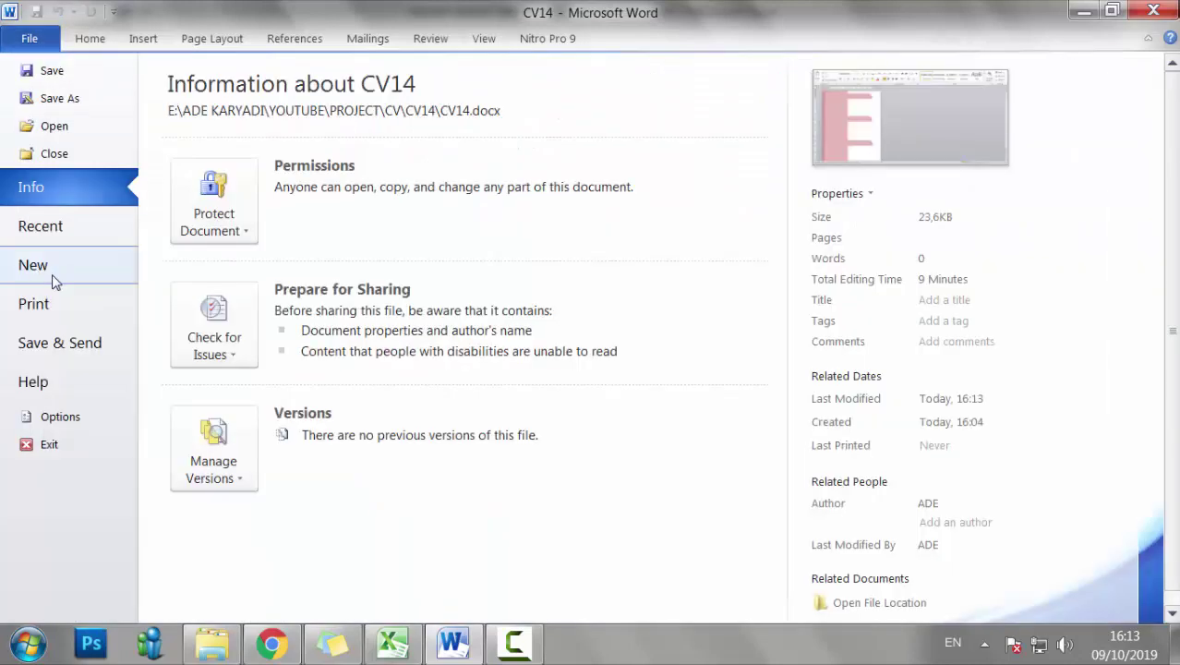
click(34, 303)
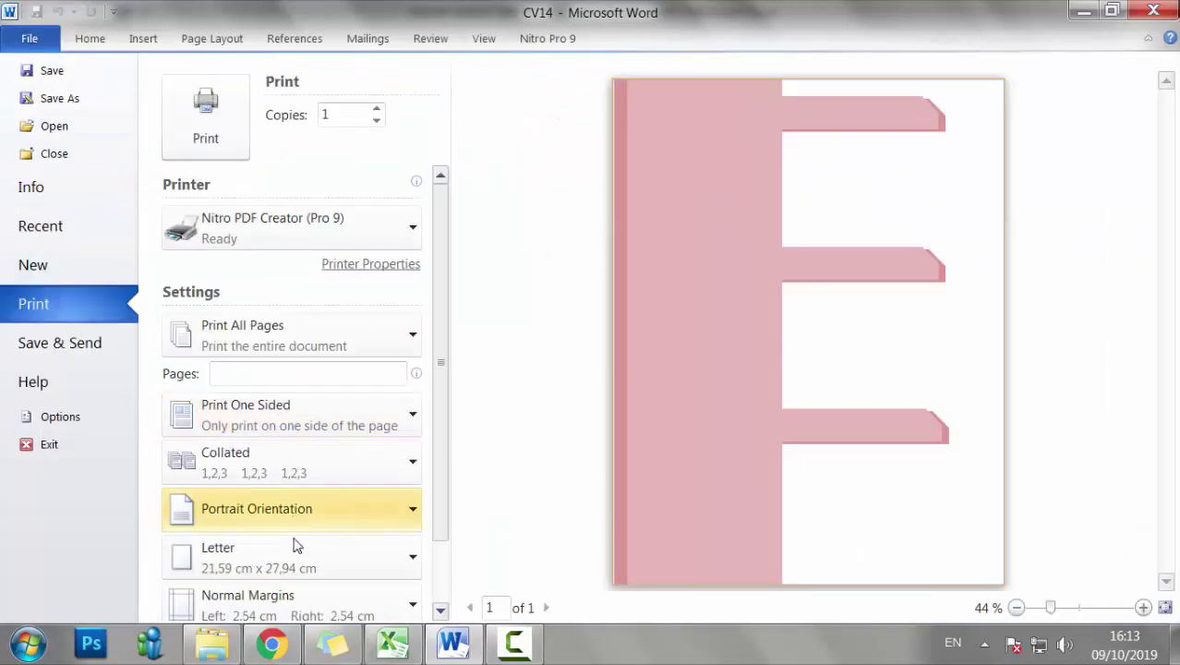
click(297, 554)
scroll(294, 335, down, 3)
scroll(290, 458, up, 1)
click(268, 254)
scroll(873, 351, down, 1)
scroll(873, 369, up, 1)
click(41, 41)
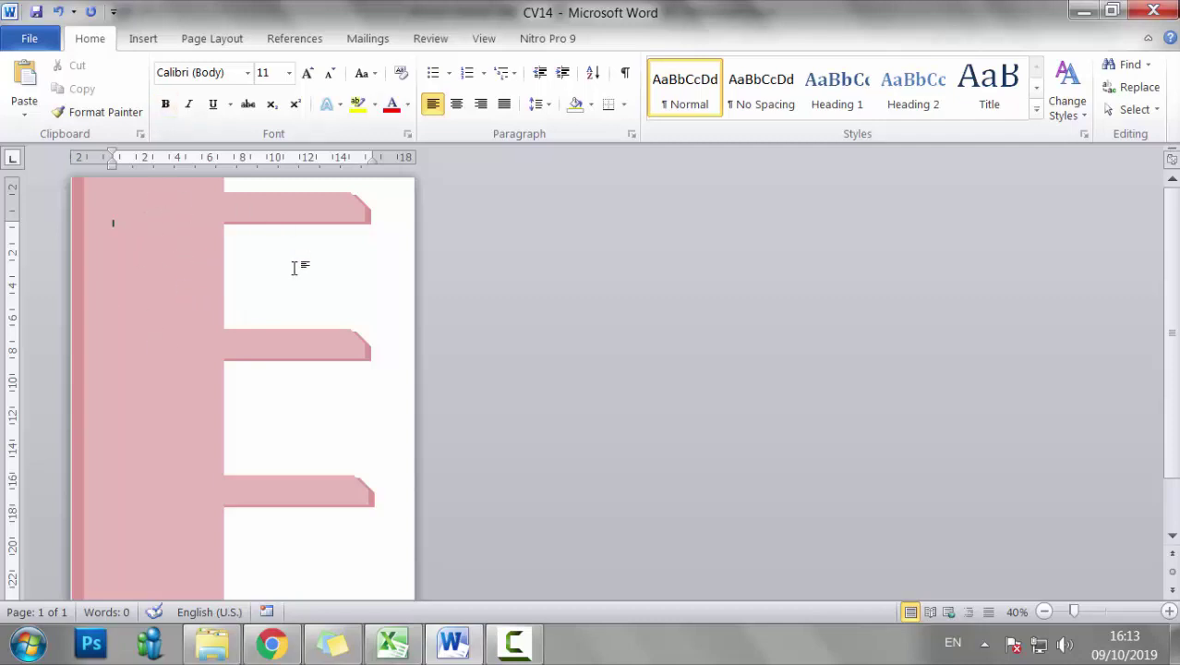
Set the font to Gulim
click(143, 39)
click(96, 40)
click(220, 74)
text(Gulim)
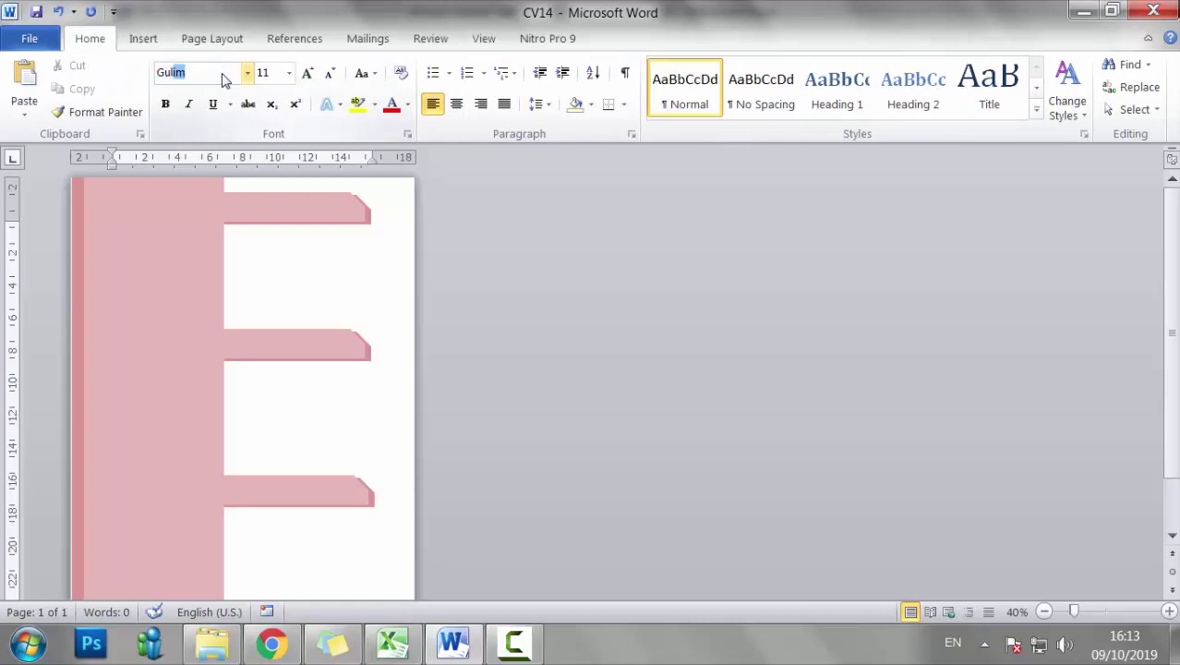
key(Return)
Make the top banner's text dark red
click(258, 216)
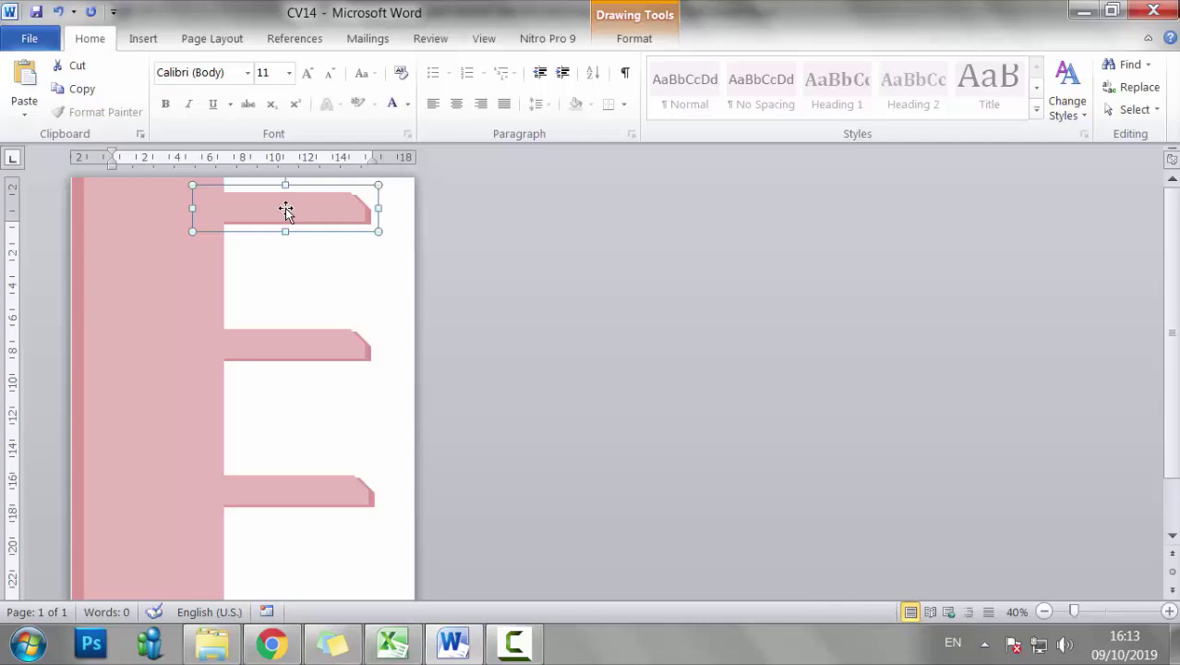
click(285, 211)
click(287, 210)
click(286, 210)
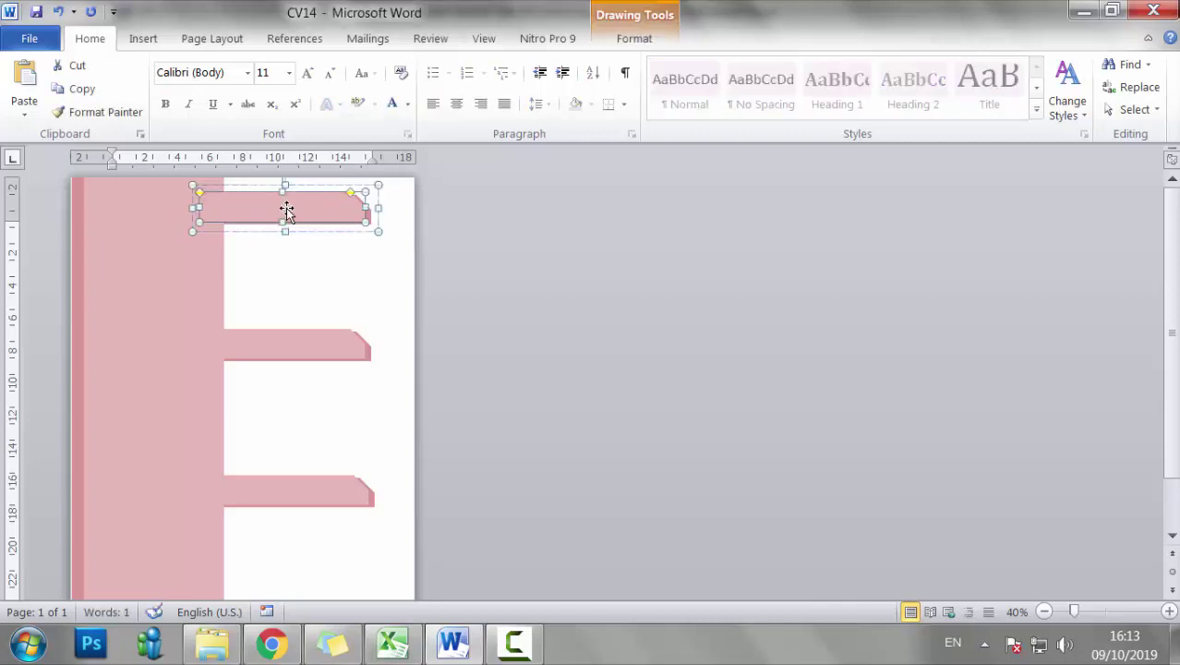
double_click(286, 211)
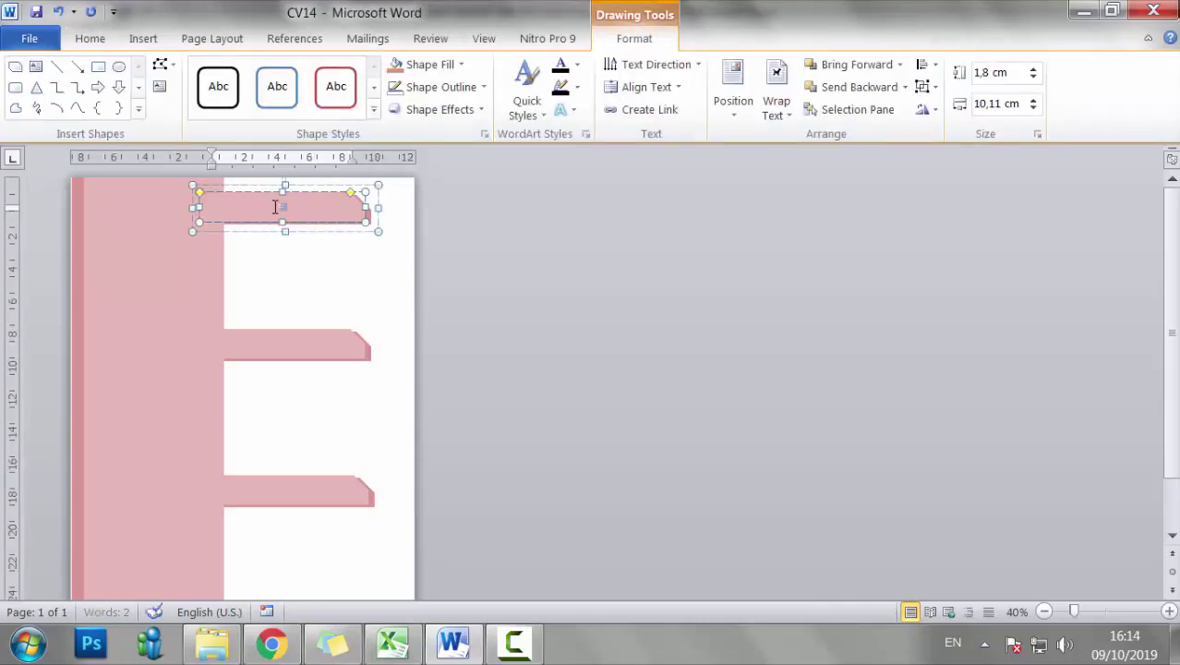
double_click(277, 207)
click(89, 38)
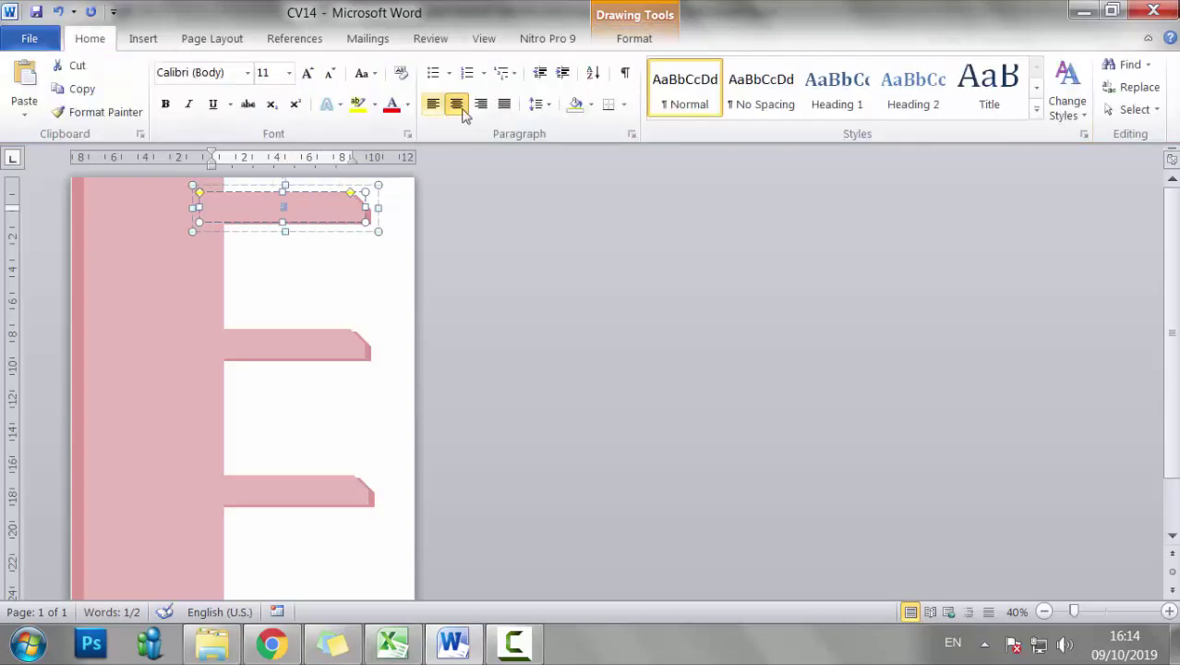
click(407, 104)
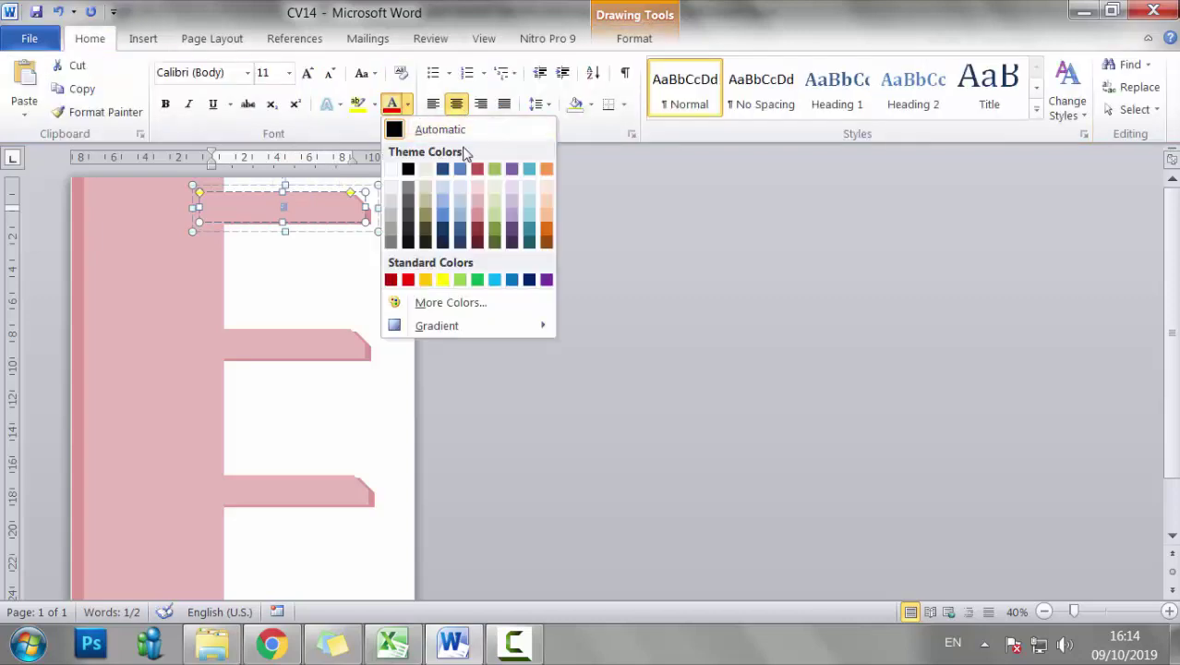
click(476, 243)
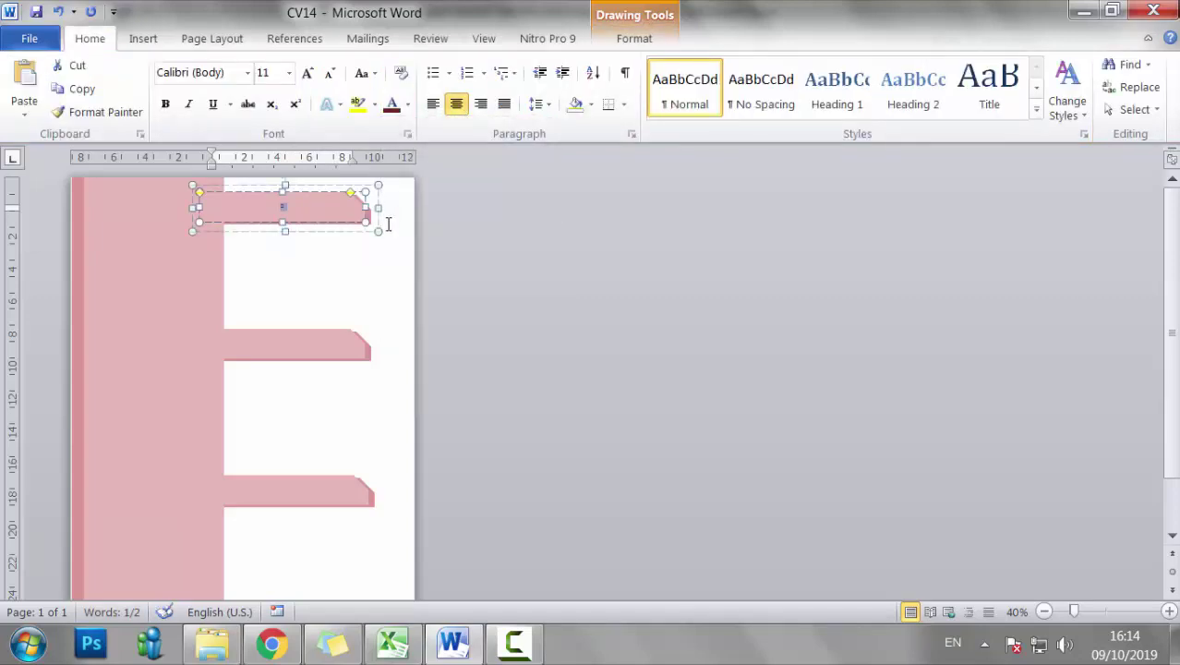
Enlarge the font four steps and type 'DATA DIRI' in bold in the top banner
key(Right)
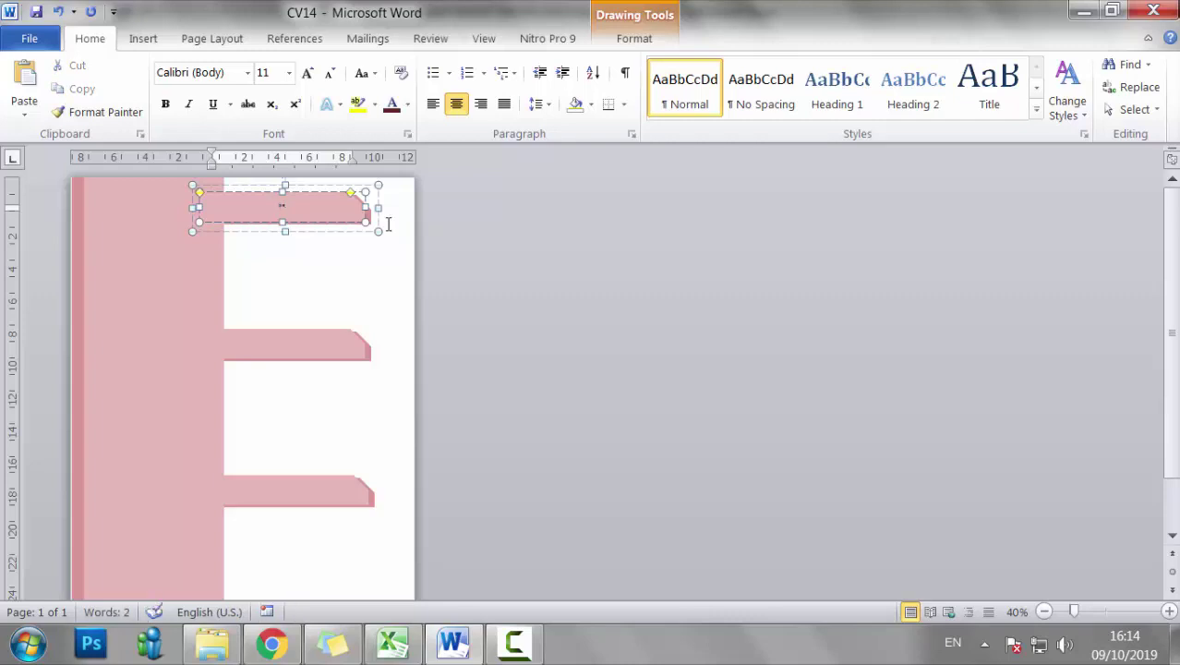
click(308, 73)
click(307, 73)
click(307, 73)
click(307, 73)
click(307, 73)
click(307, 73)
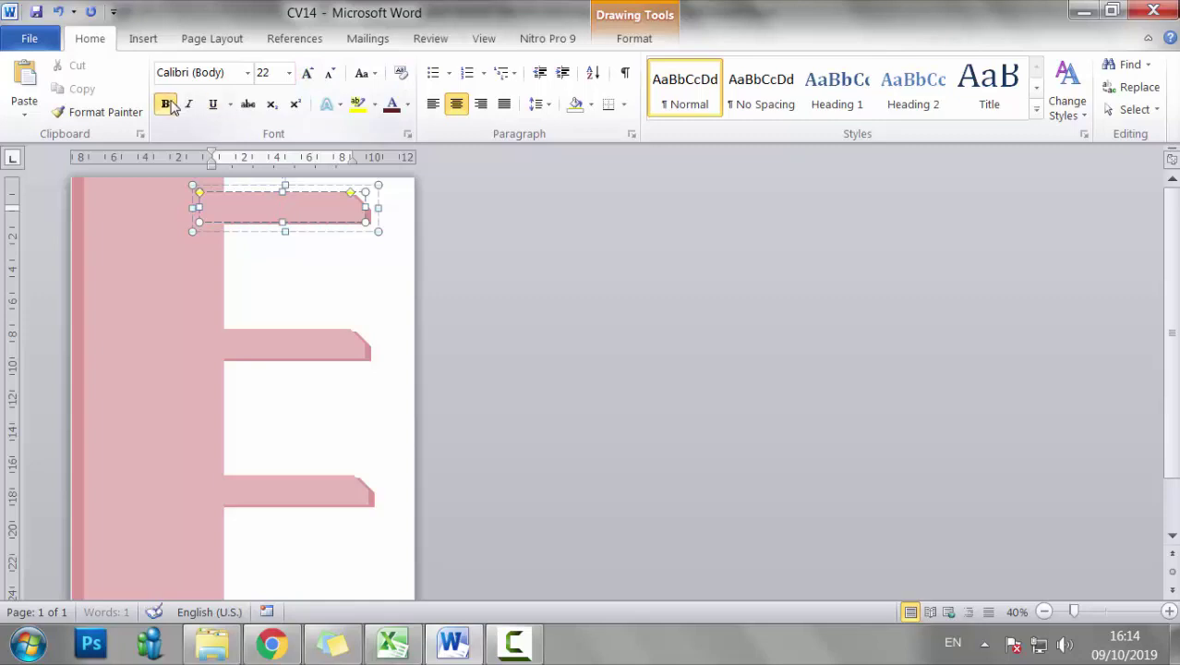
text(DATA DIRI)
click(168, 104)
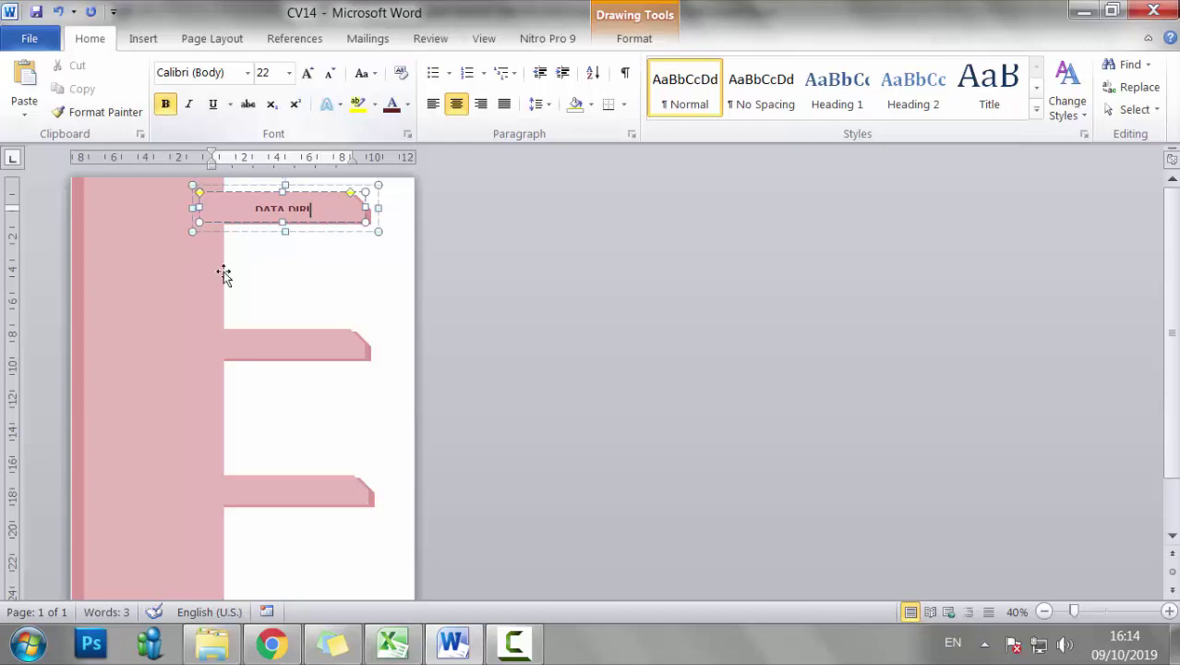
Replace 'DATA DIRI' with 'PROFIL' in the top banner
click(282, 219)
drag(318, 208, 255, 209)
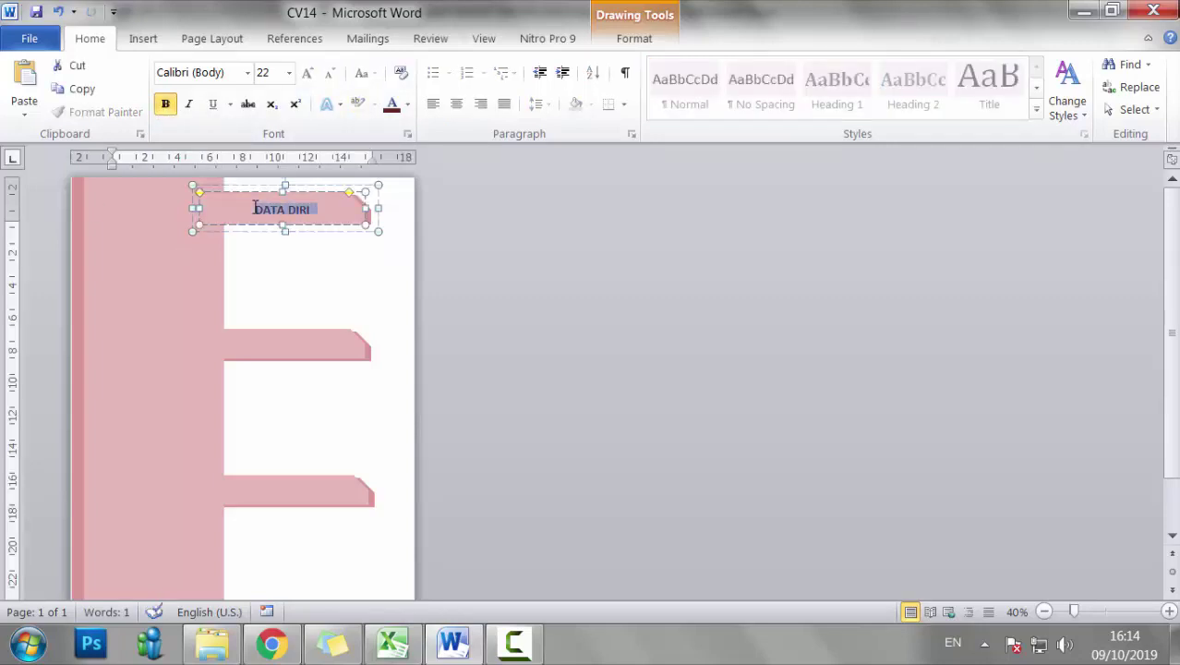
text(PROFIL)
click(311, 298)
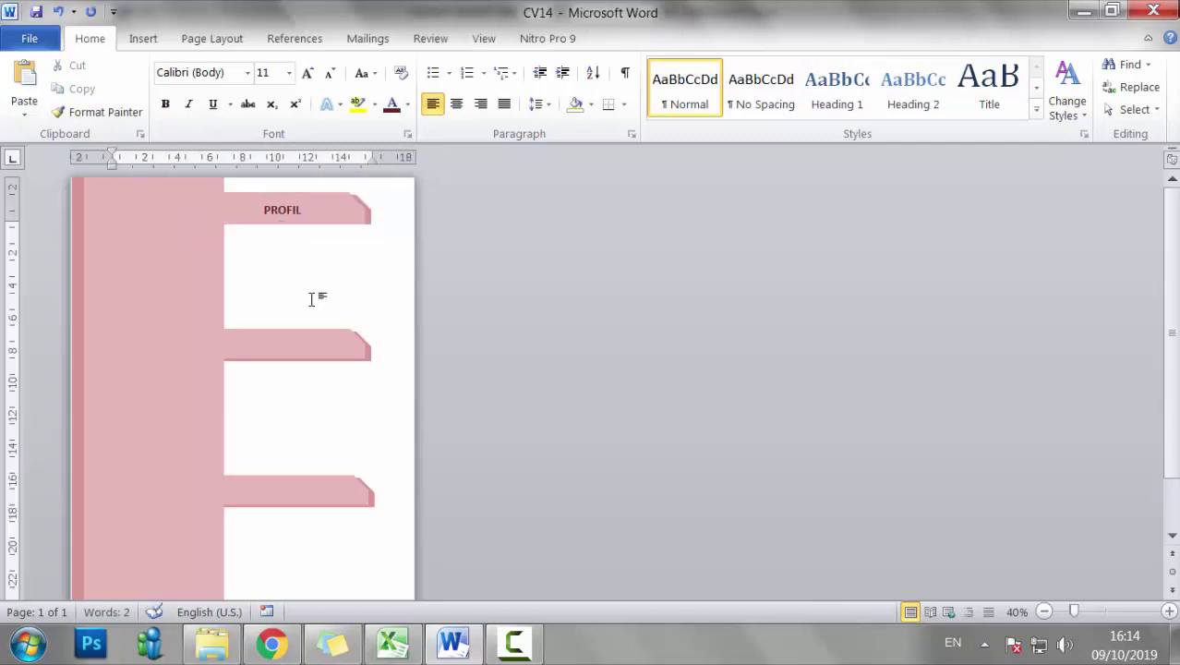
Format the middle banner's text as bold Gulim, two size steps larger
scroll(311, 298, down, 1)
click(298, 324)
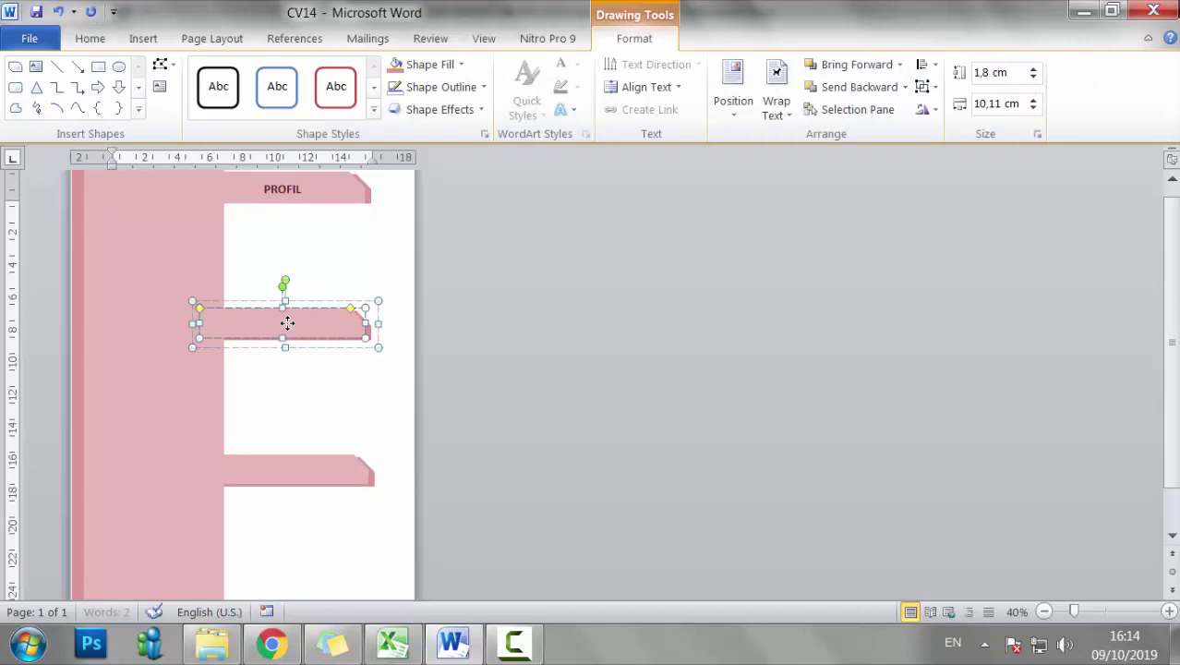
click(287, 322)
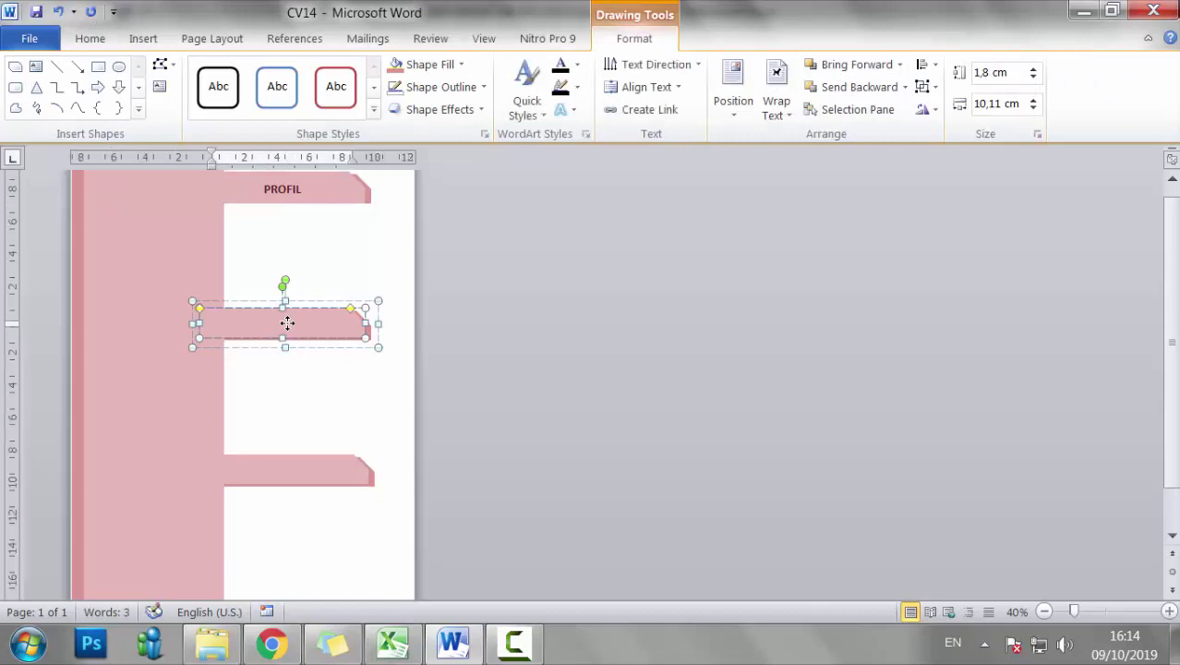
click(90, 37)
click(219, 73)
text(Gulim)
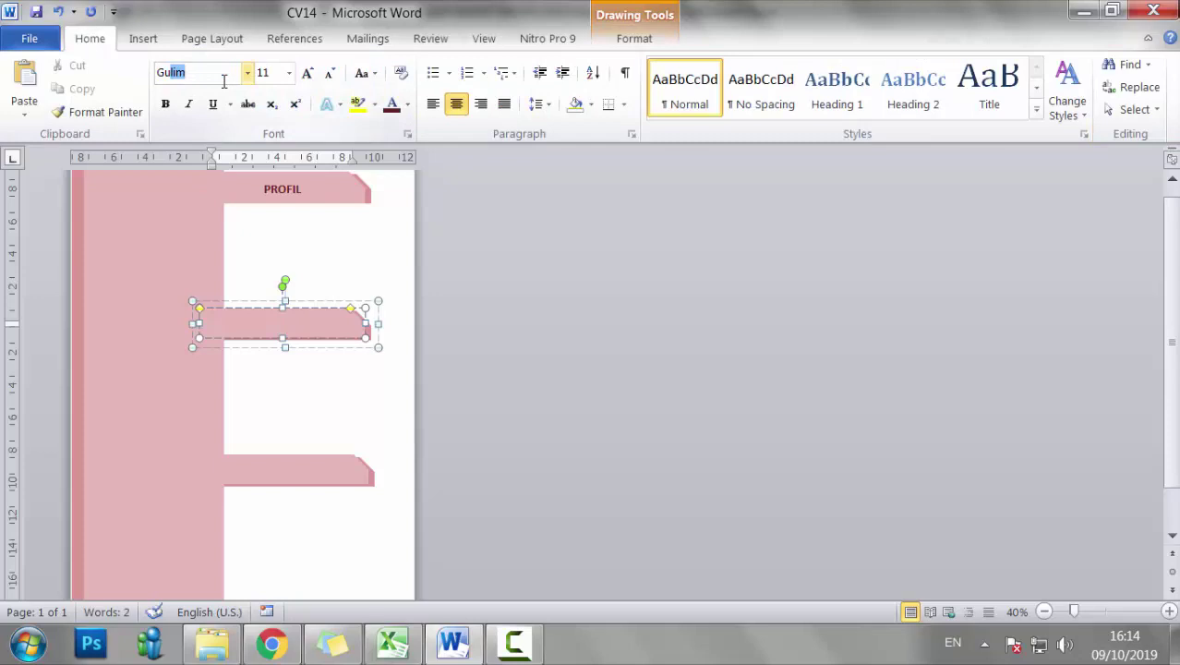
click(308, 72)
click(308, 73)
click(307, 73)
click(308, 72)
click(166, 103)
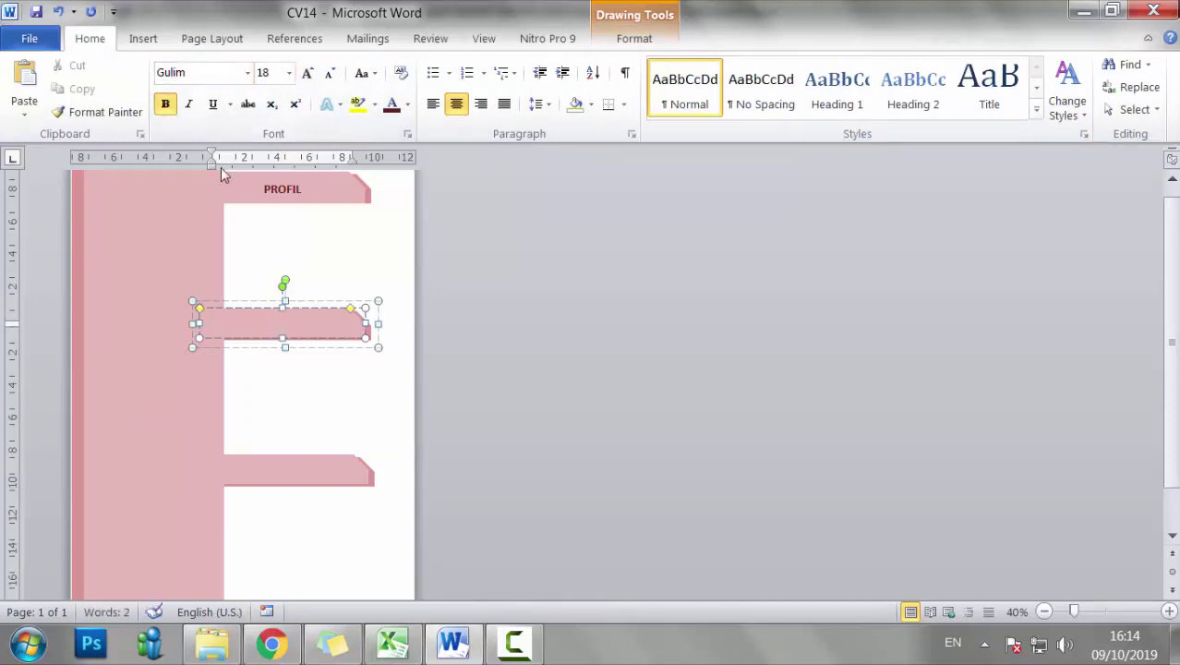
click(267, 305)
Finish typing 'EDUCATION' in the middle banner and deselect it
text(EDUC)
text(ATION)
double_click(324, 345)
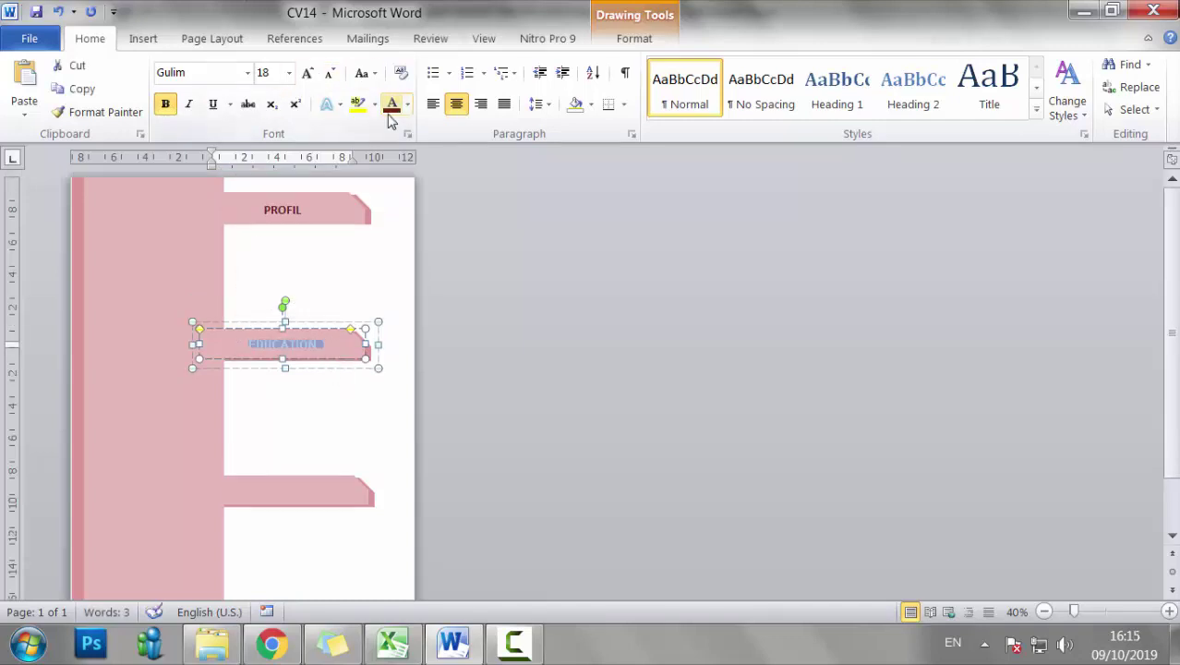
click(282, 358)
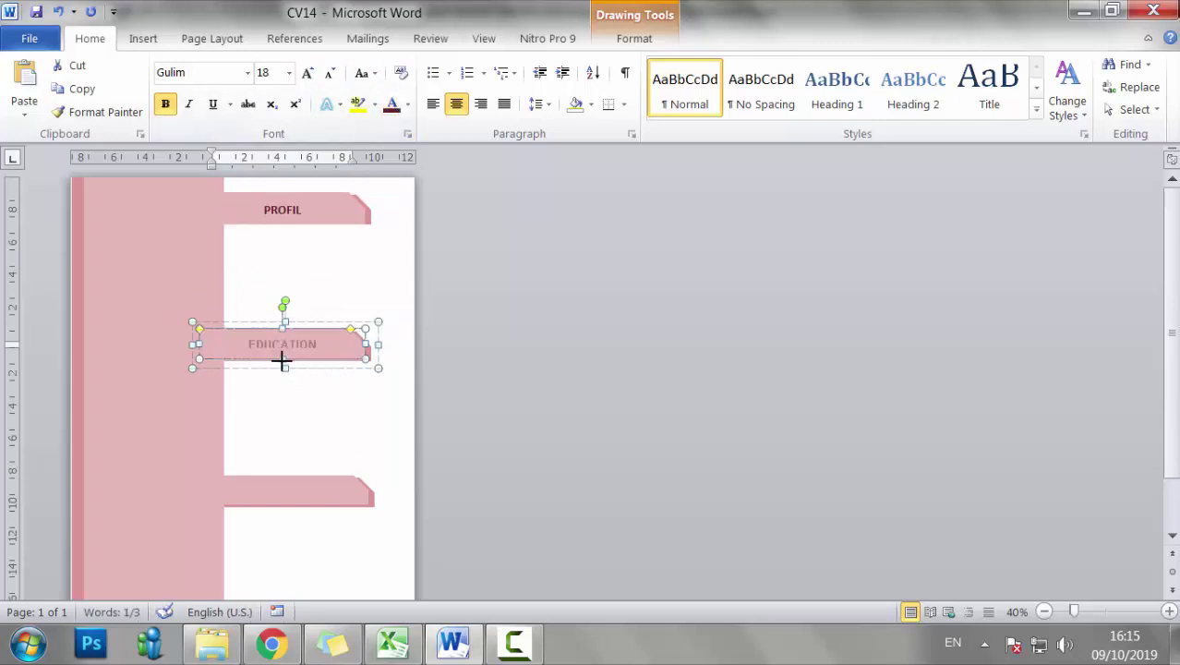
click(326, 418)
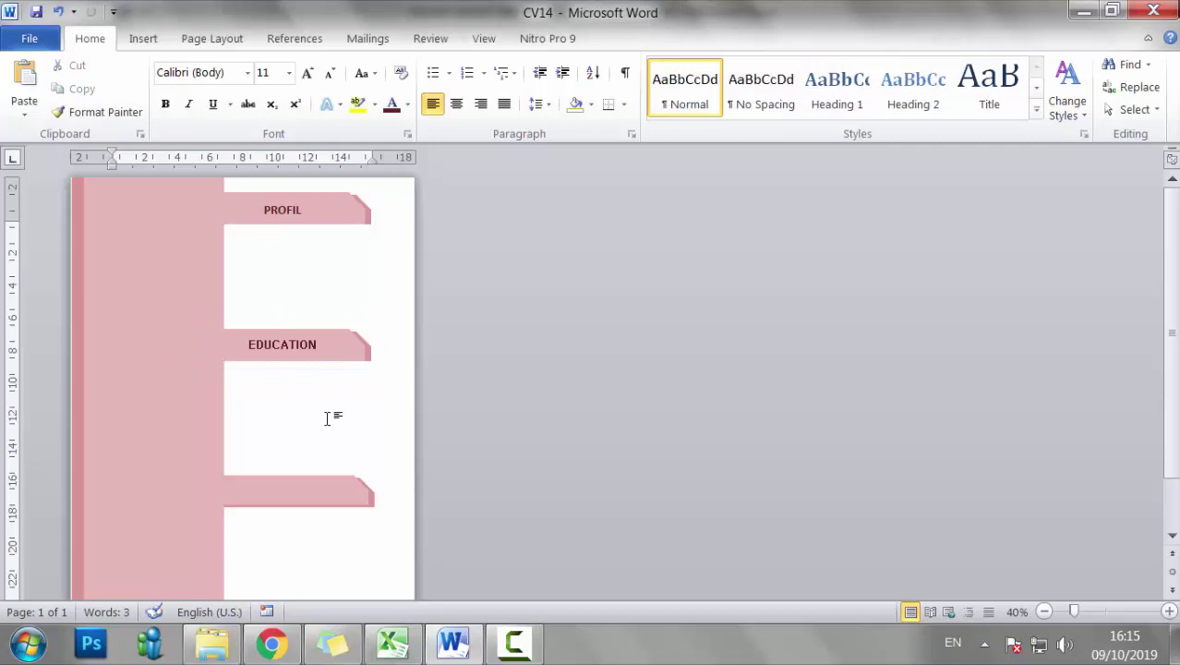
click(372, 350)
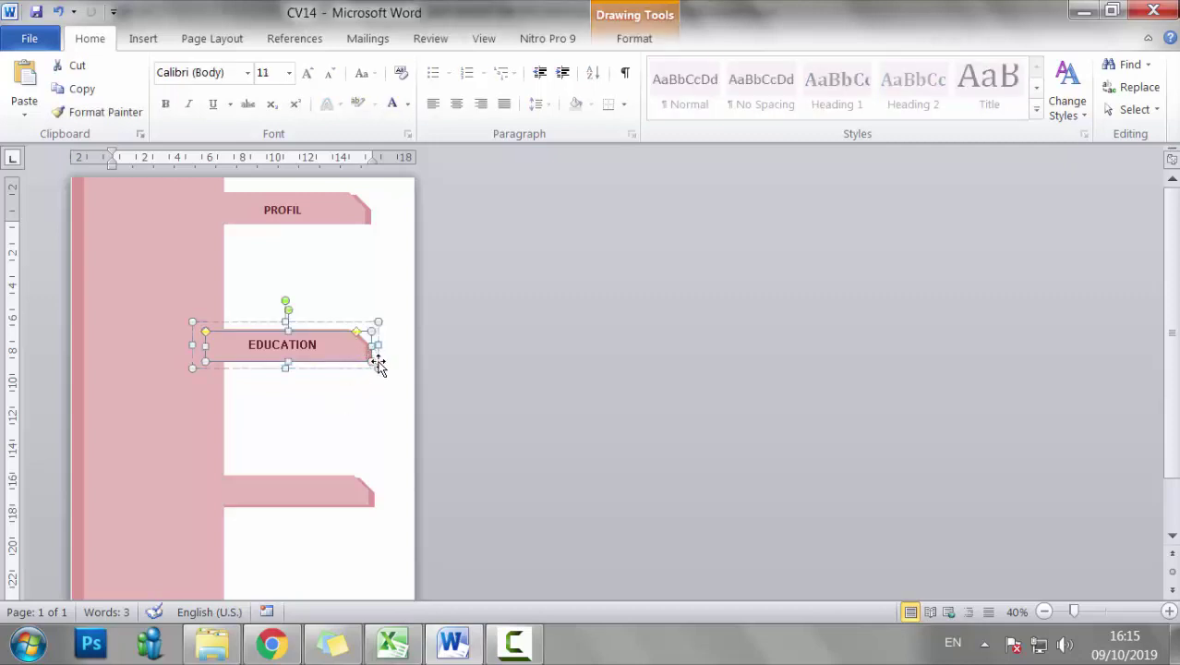
click(351, 407)
double_click(368, 217)
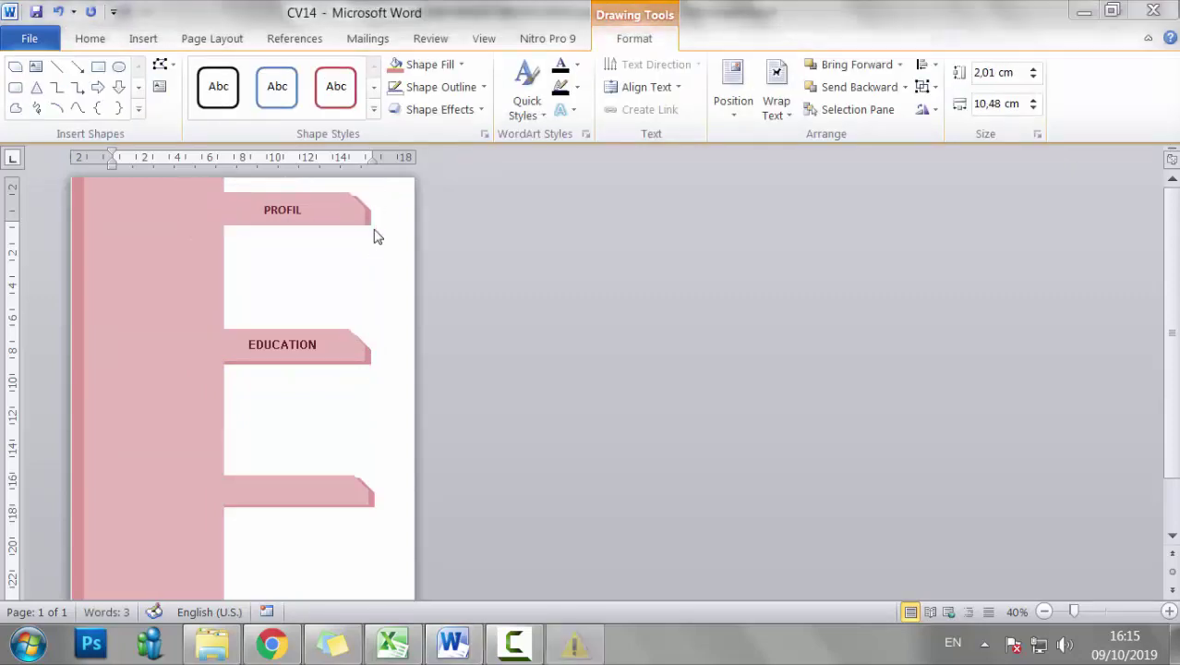
Dismiss the colour-scheme warning and check the EDUCATION label's font and size
key(Escape)
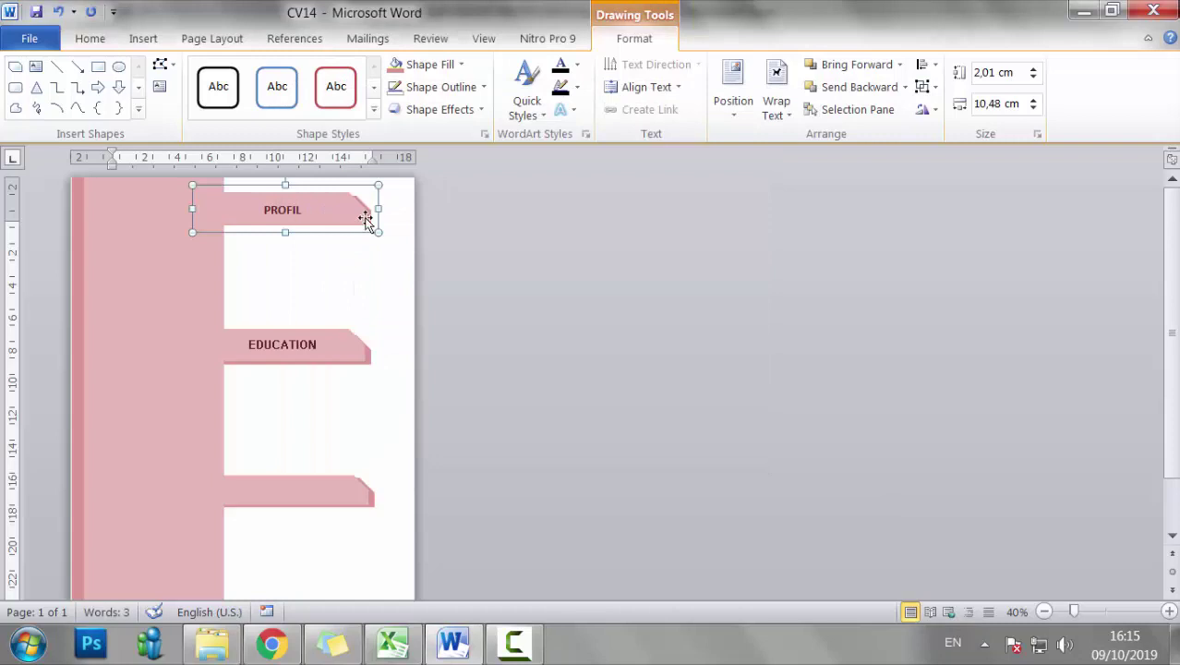
click(367, 219)
click(361, 279)
scroll(356, 454, down, 2)
scroll(323, 267, up, 2)
click(288, 206)
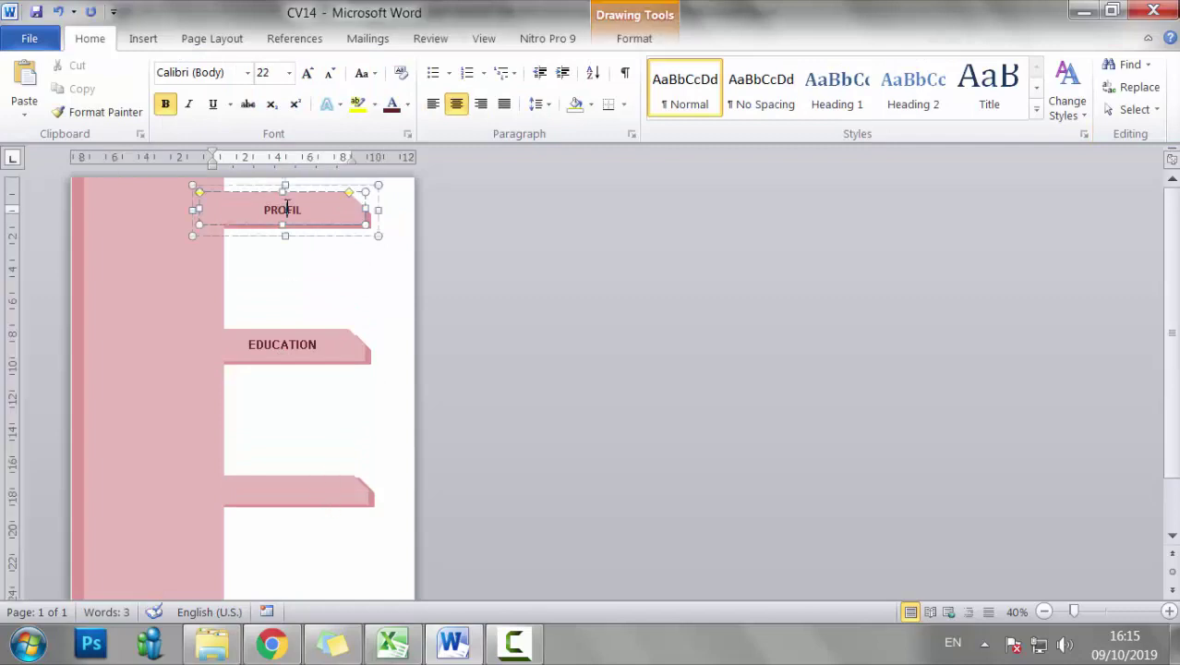
click(283, 345)
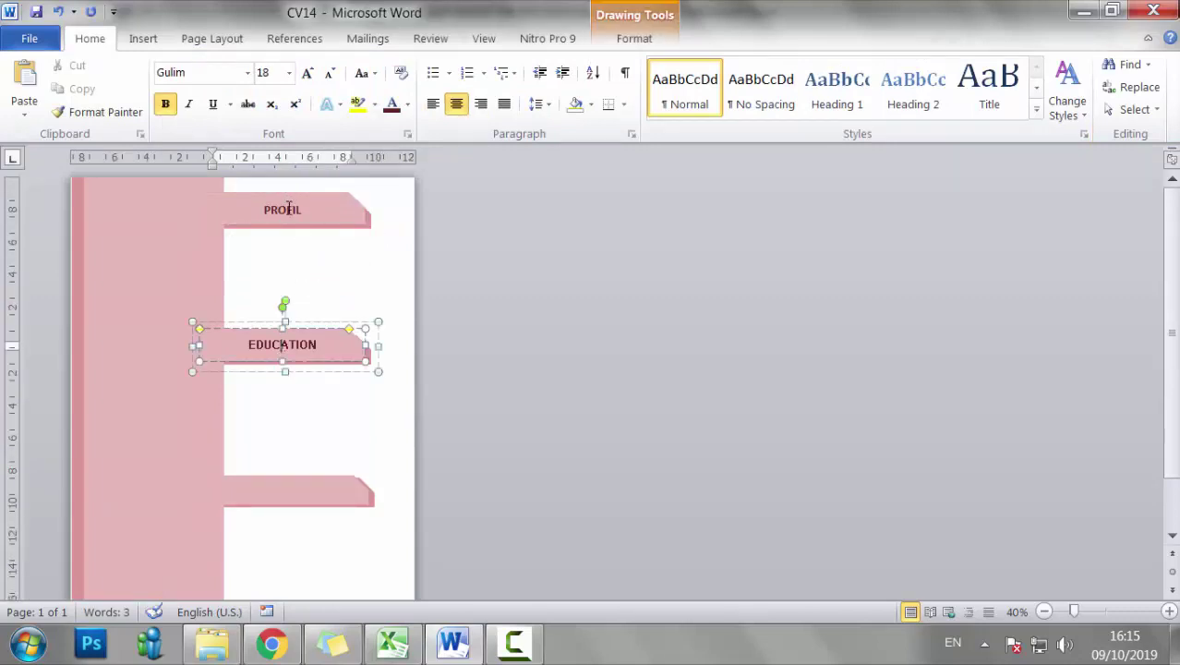
Set the PROFIL label to Gulim and shrink it to 18 pt
click(288, 207)
drag(316, 207, 259, 209)
click(222, 78)
text(Gulim)
key(Return)
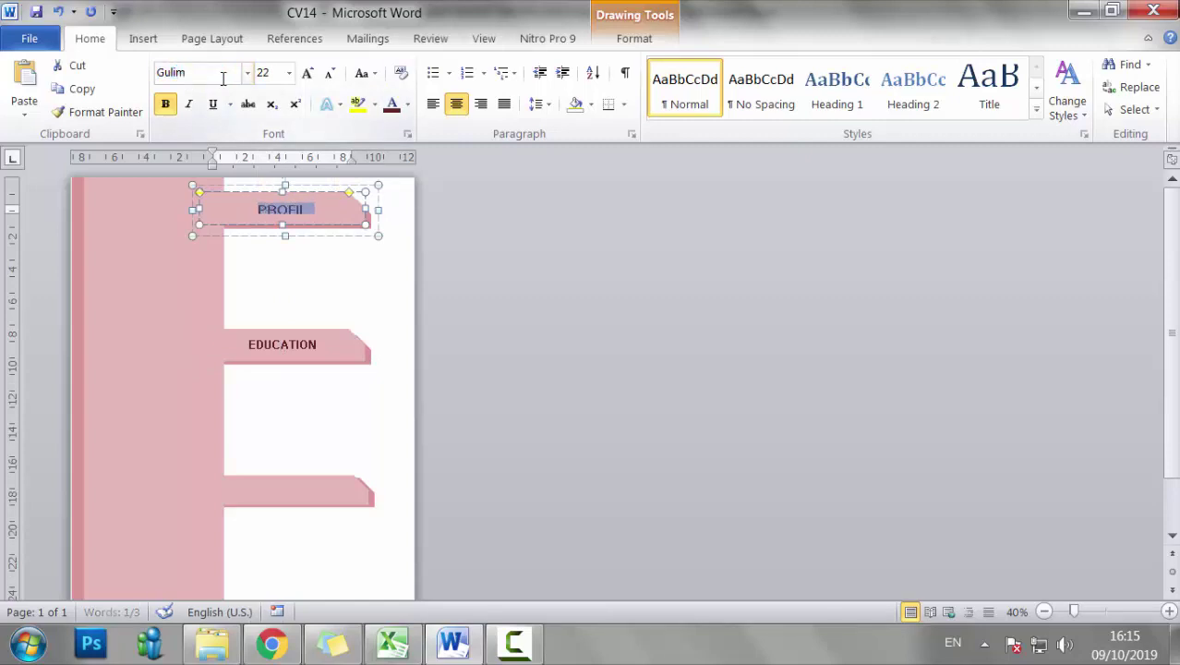
click(331, 74)
click(331, 74)
Re-centre the EDUCATION label in its banner
click(273, 344)
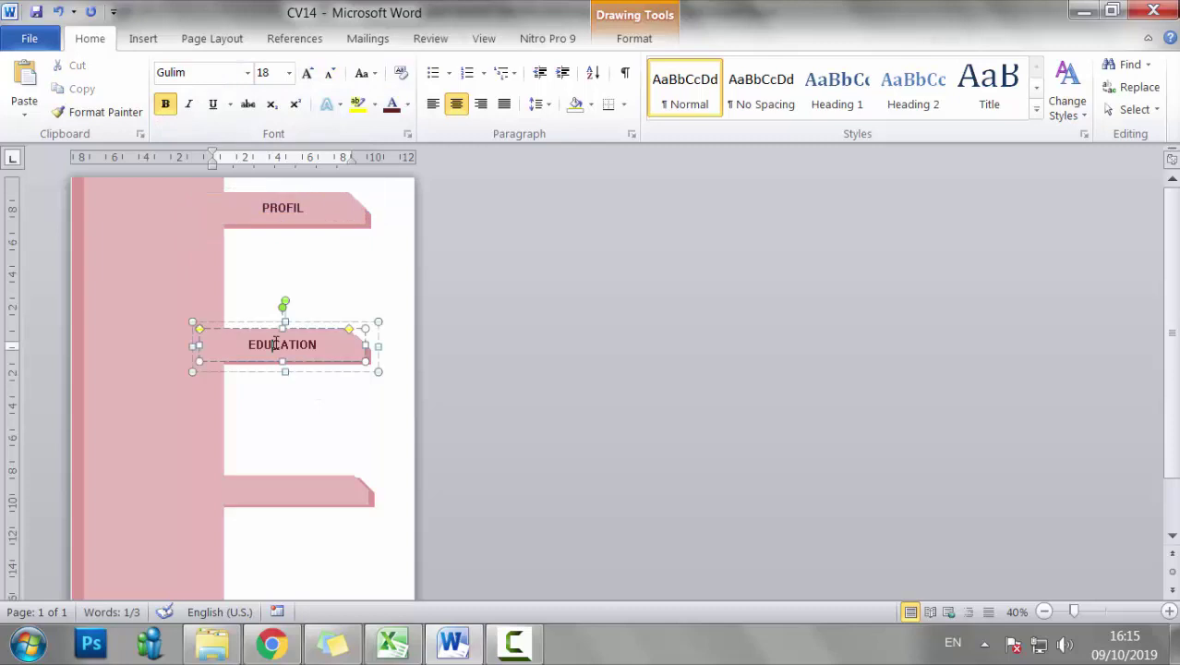
click(321, 265)
click(325, 350)
double_click(314, 347)
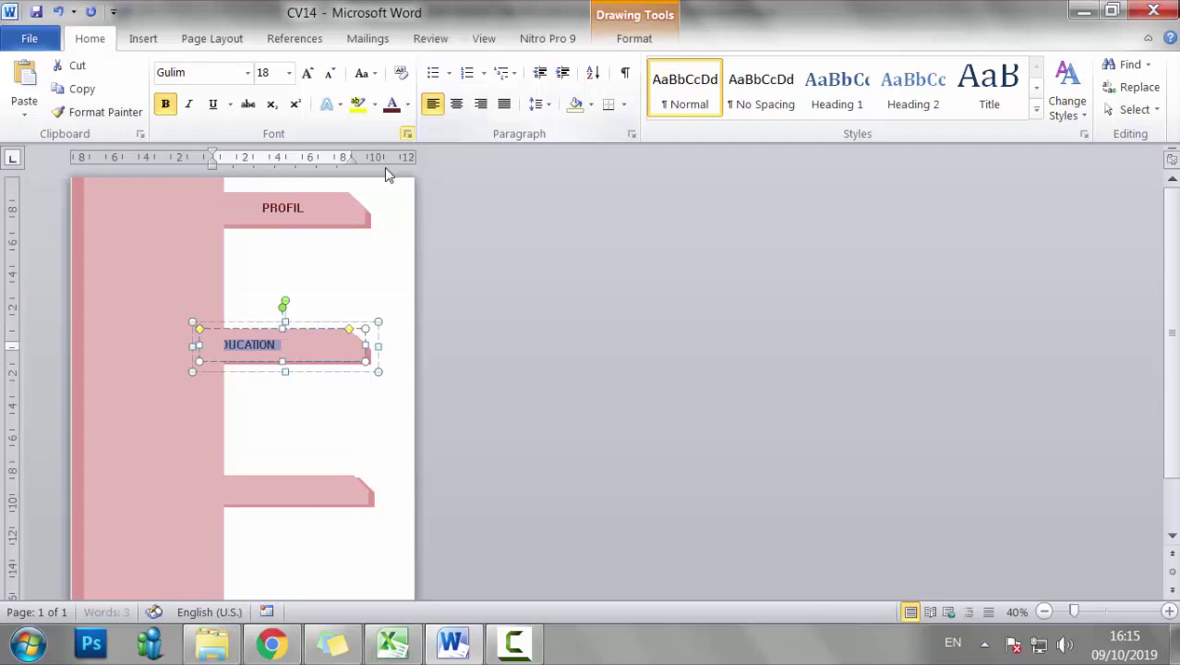
click(456, 104)
Left-align the PROFIL and EDUCATION labels and indent both to line up
click(308, 209)
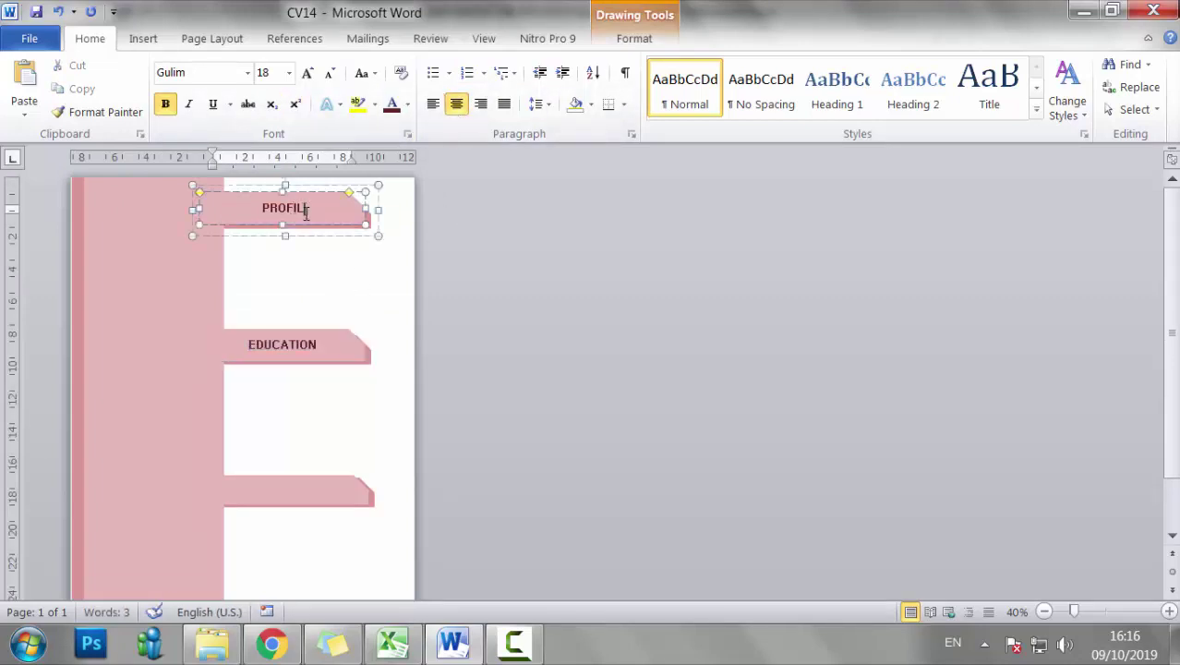
drag(310, 209, 261, 209)
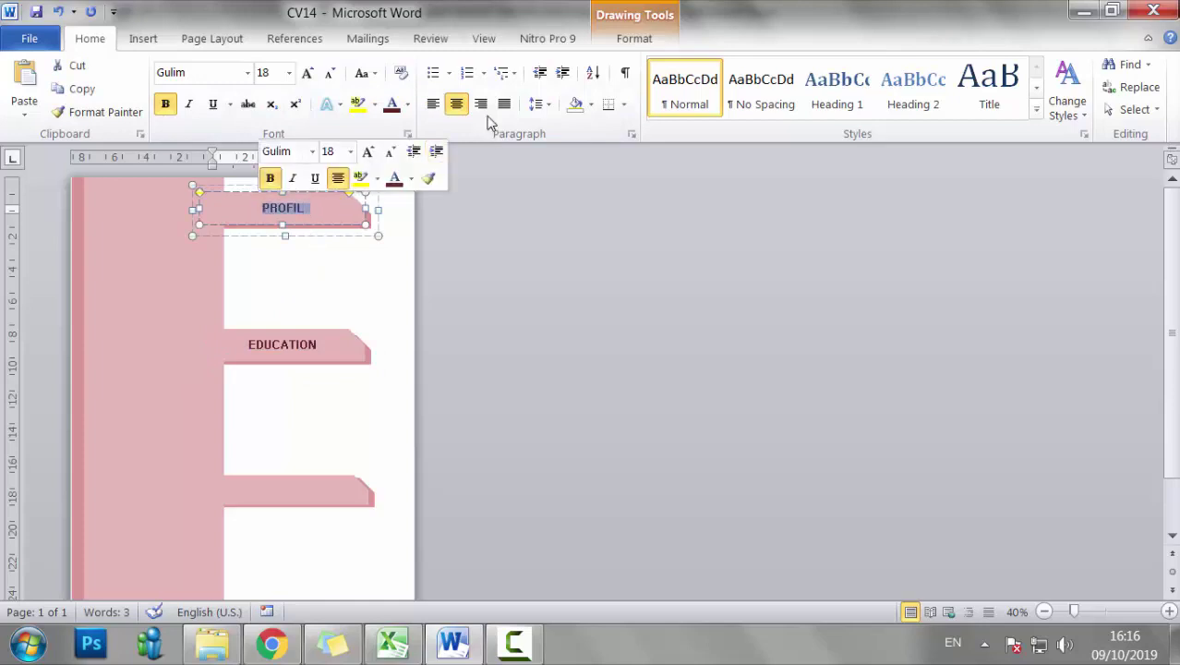
click(433, 104)
drag(213, 164, 238, 163)
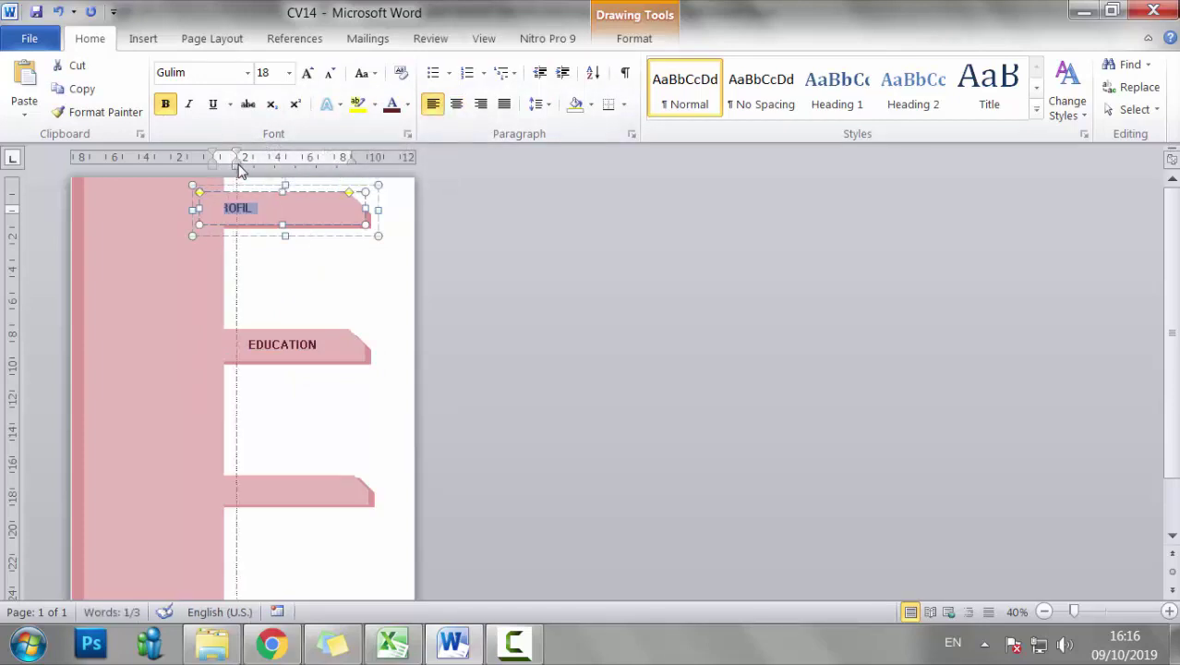
click(306, 366)
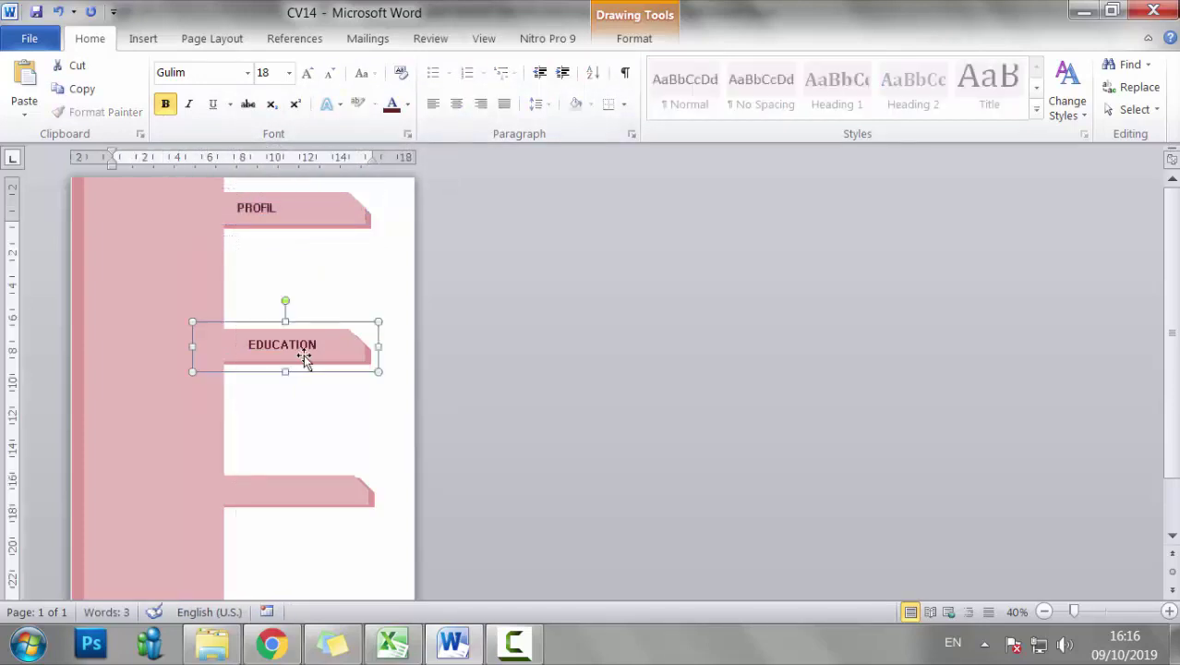
drag(325, 345, 247, 344)
click(432, 104)
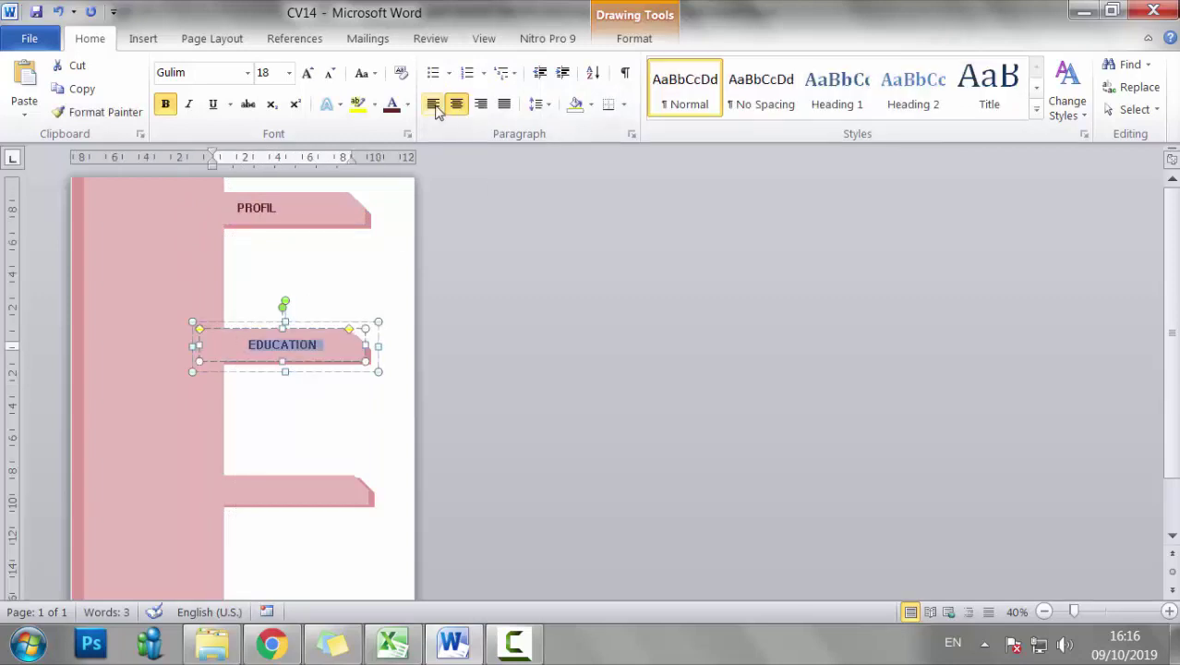
drag(214, 166, 234, 174)
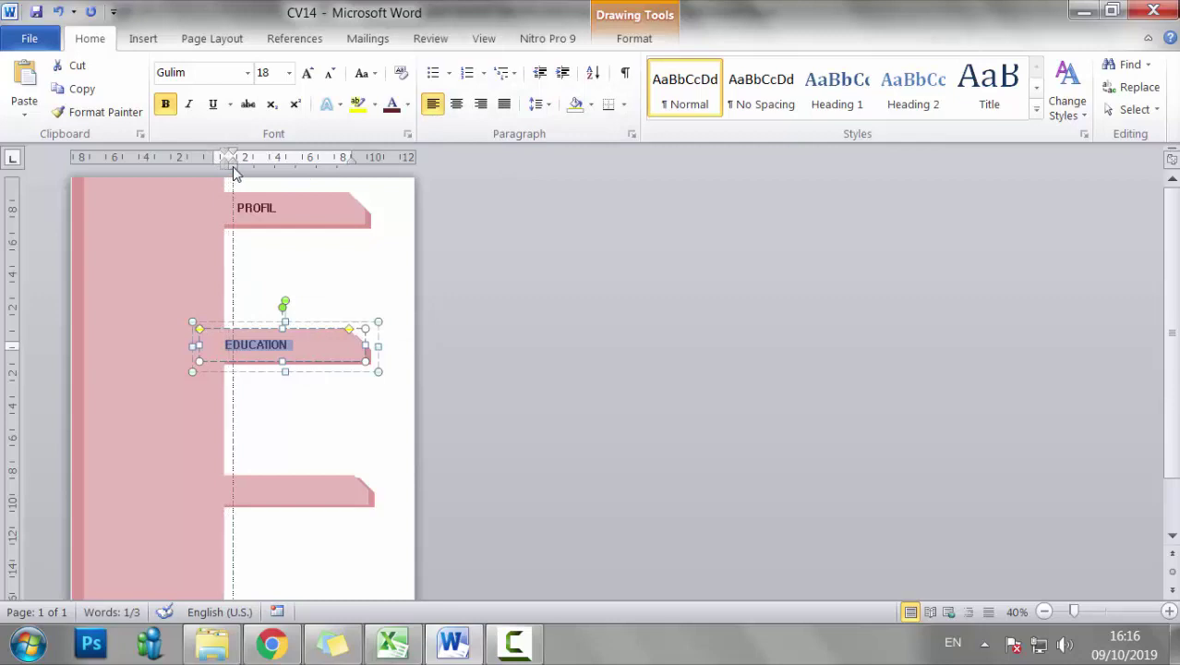
click(340, 280)
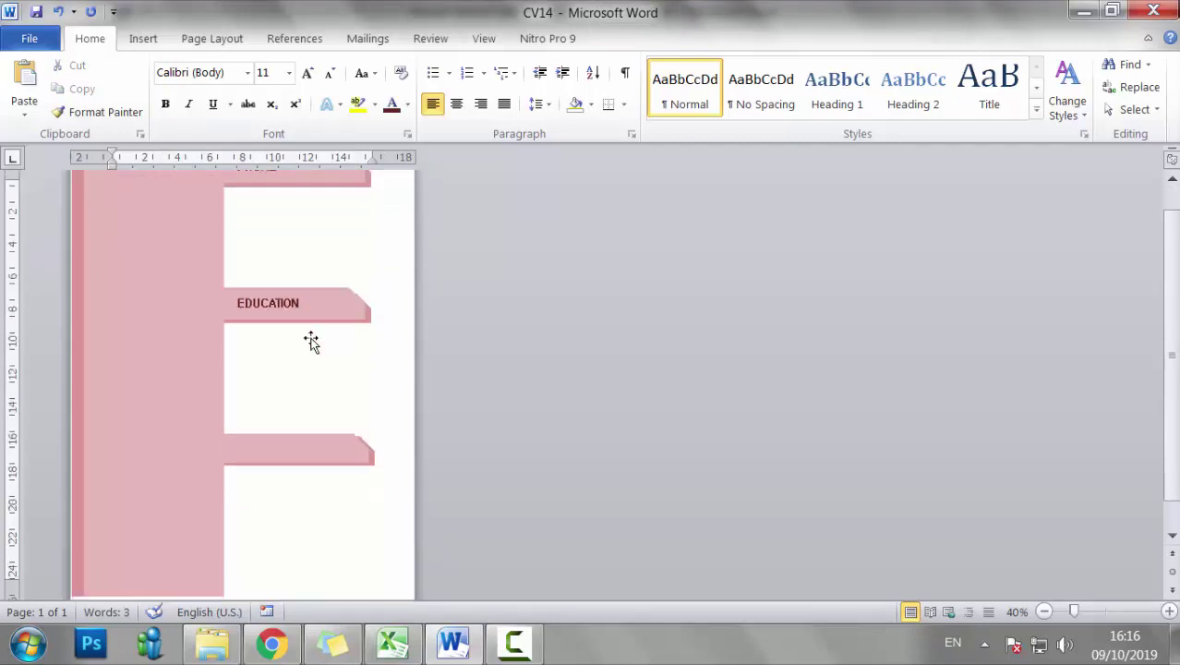
Format the bottom banner's placeholder text as bold Gulim 18 pt
double_click(272, 482)
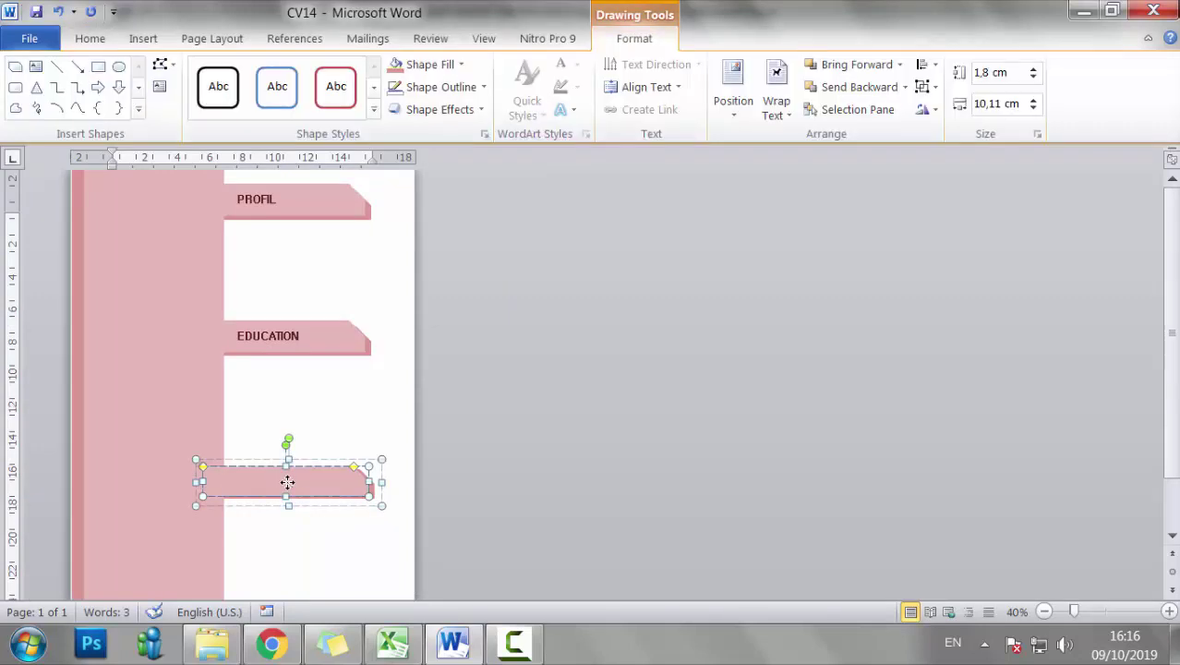
double_click(287, 482)
click(90, 38)
text(g)
click(264, 73)
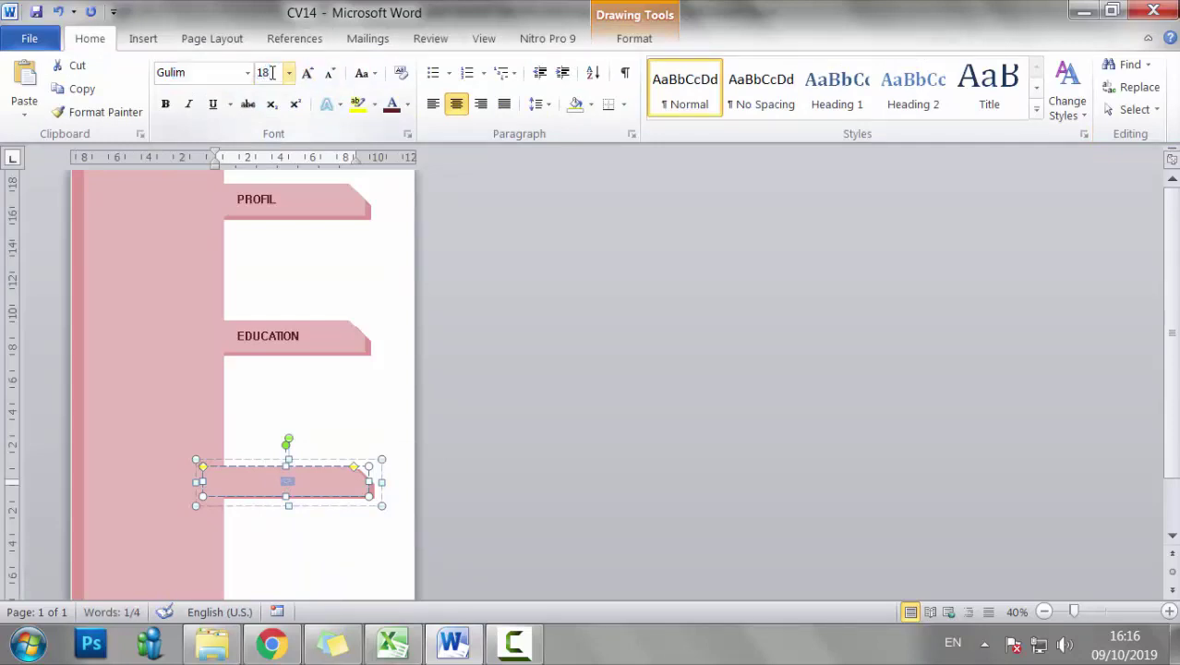
key(Return)
click(165, 103)
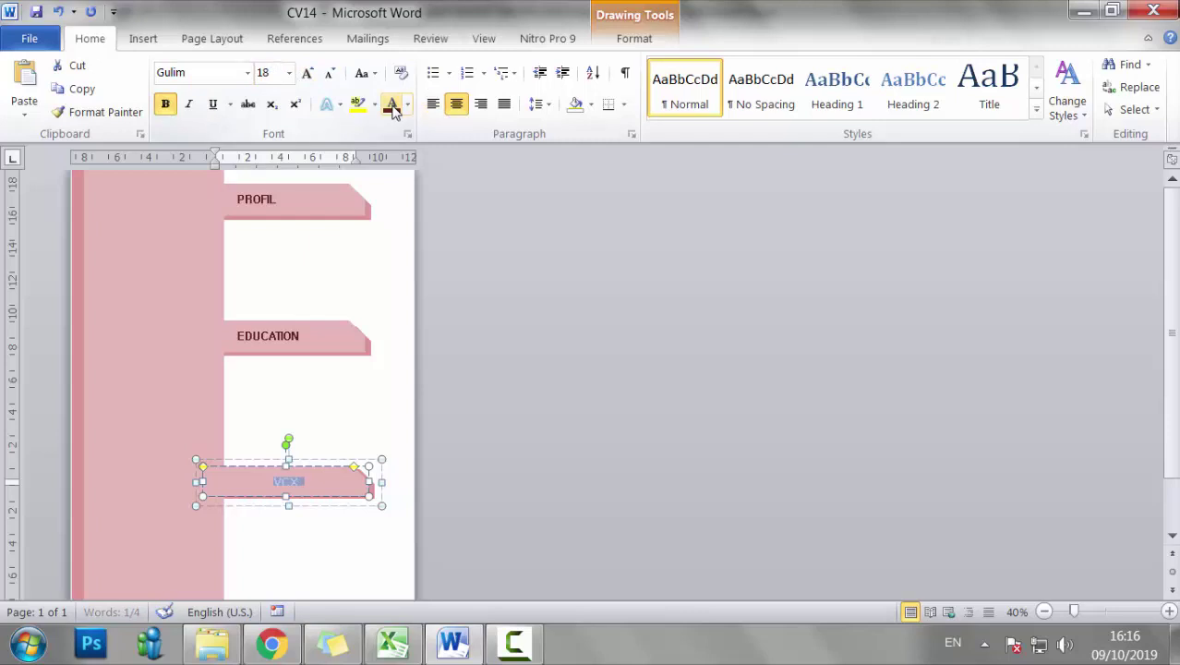
Nudge the bottom banner slightly up and type 'EXPERIENCE' into it
click(278, 462)
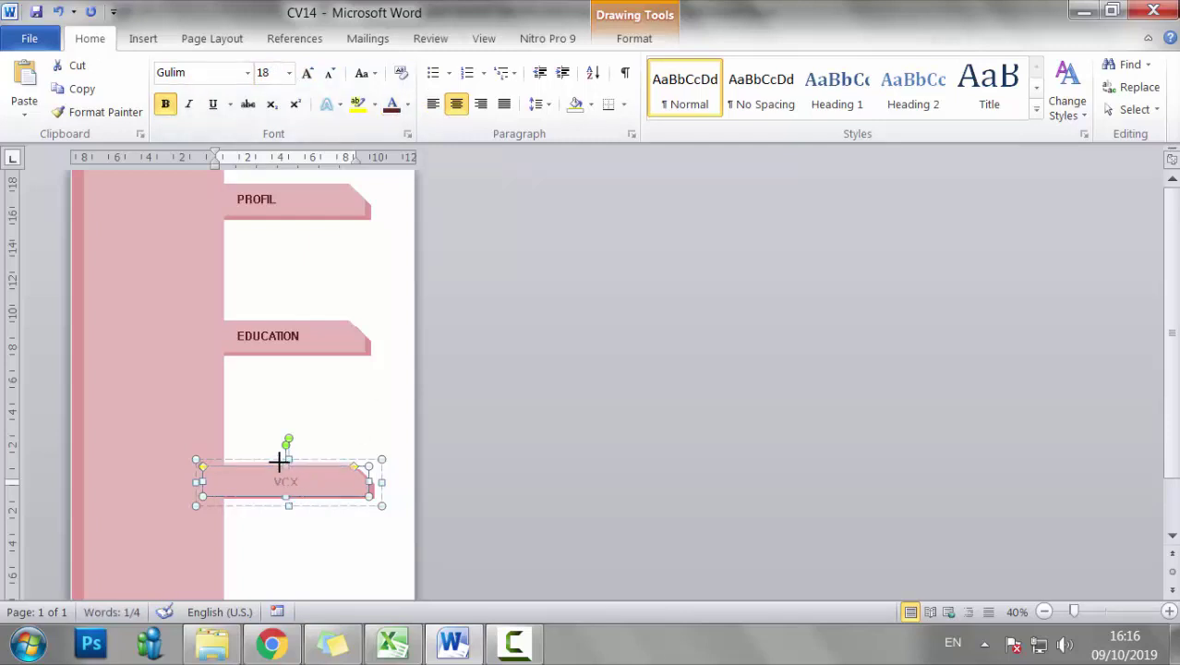
drag(278, 462, 263, 479)
click(304, 477)
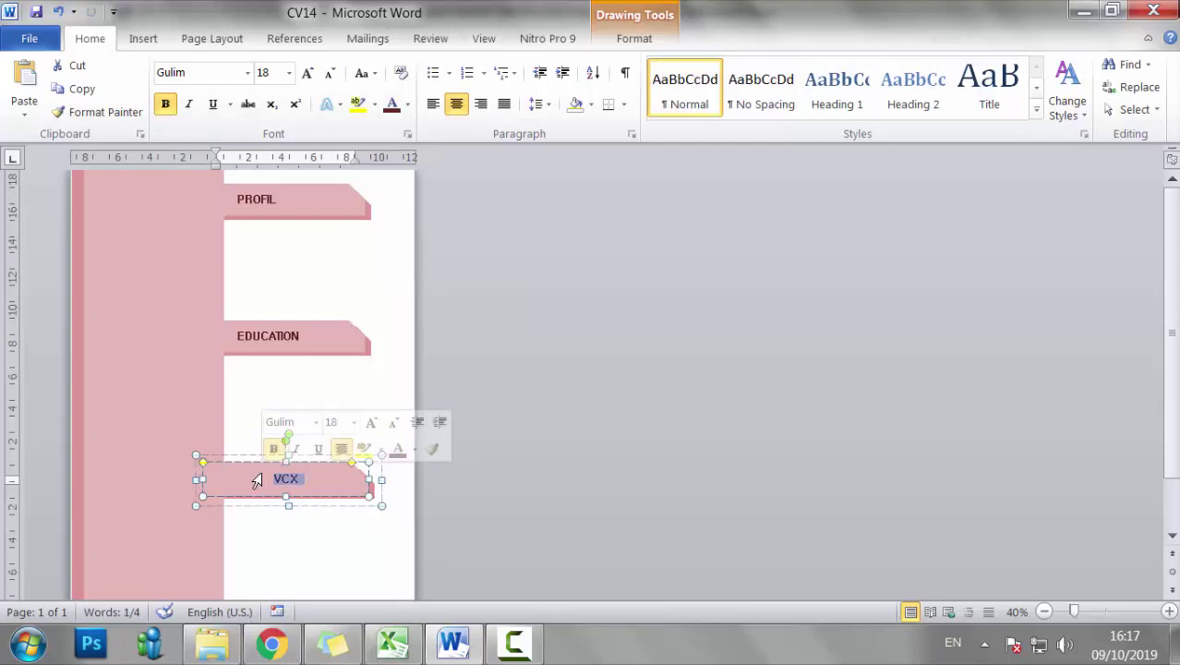
text(EXPERIE)
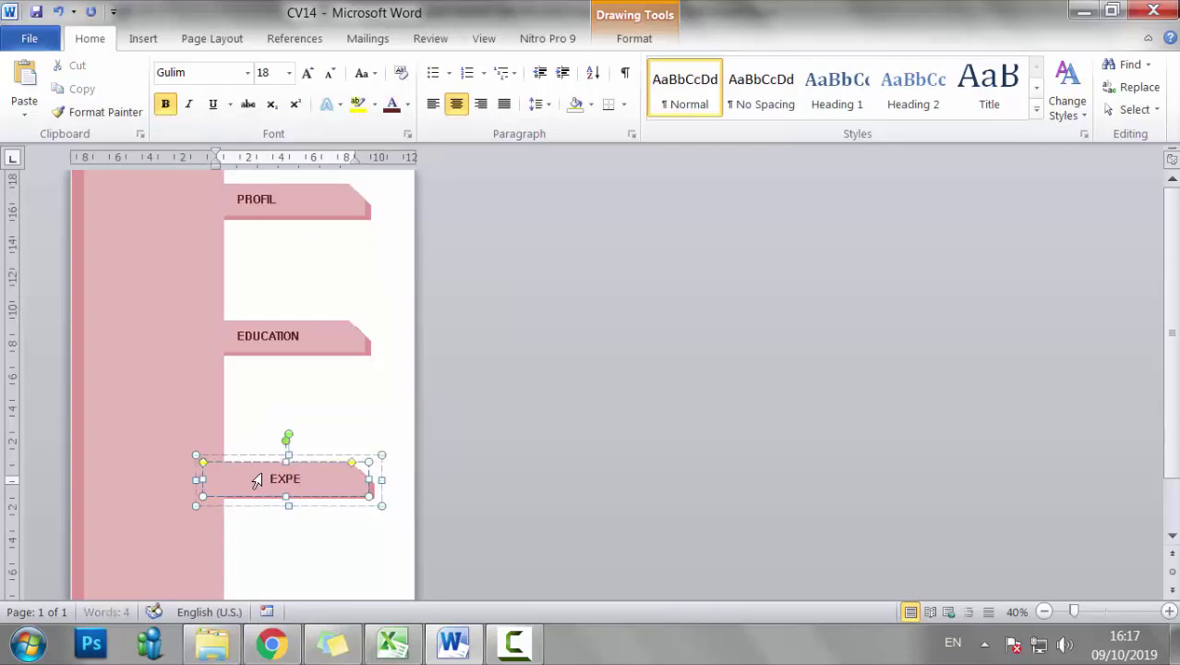
text(NCE)
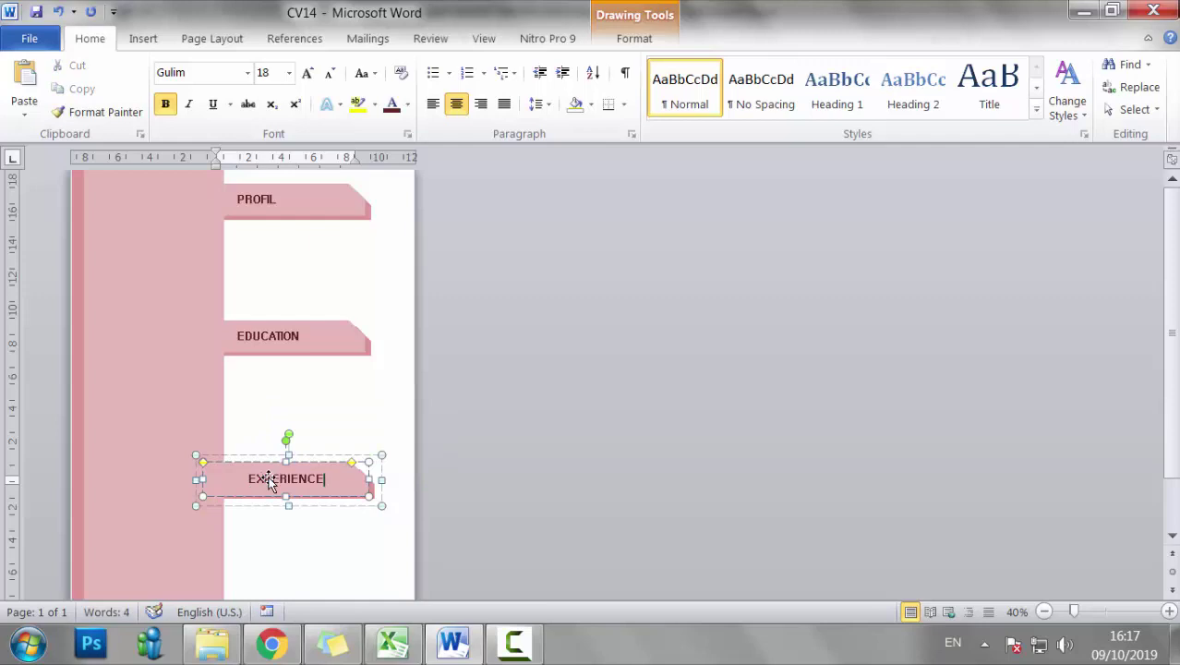
click(452, 492)
drag(371, 493, 374, 497)
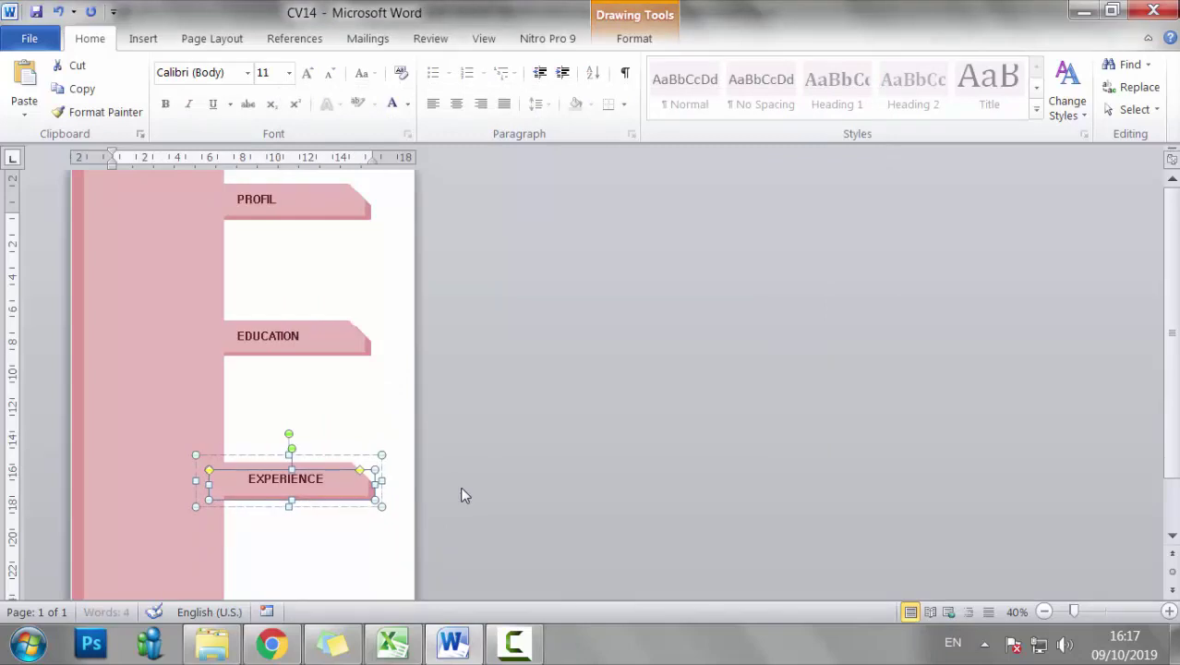
Group the vertical divider line with the PROFIL, EDUCATION and EXPERIENCE banners
click(460, 485)
scroll(416, 517, down, 1)
scroll(328, 527, up, 1)
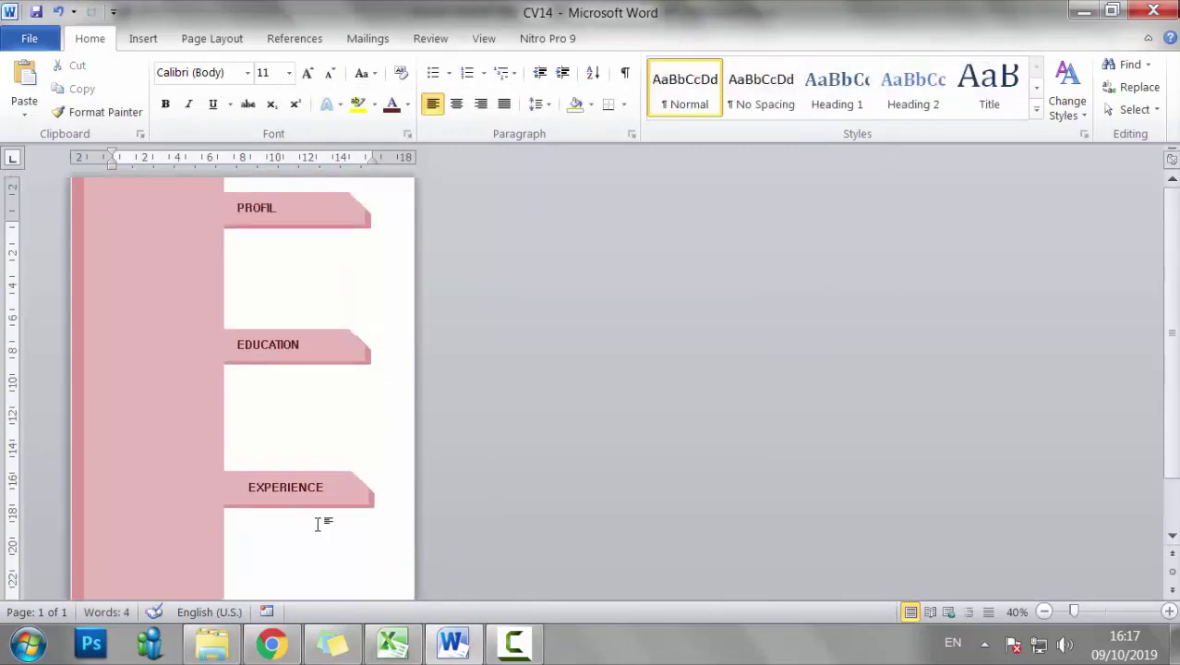
click(36, 11)
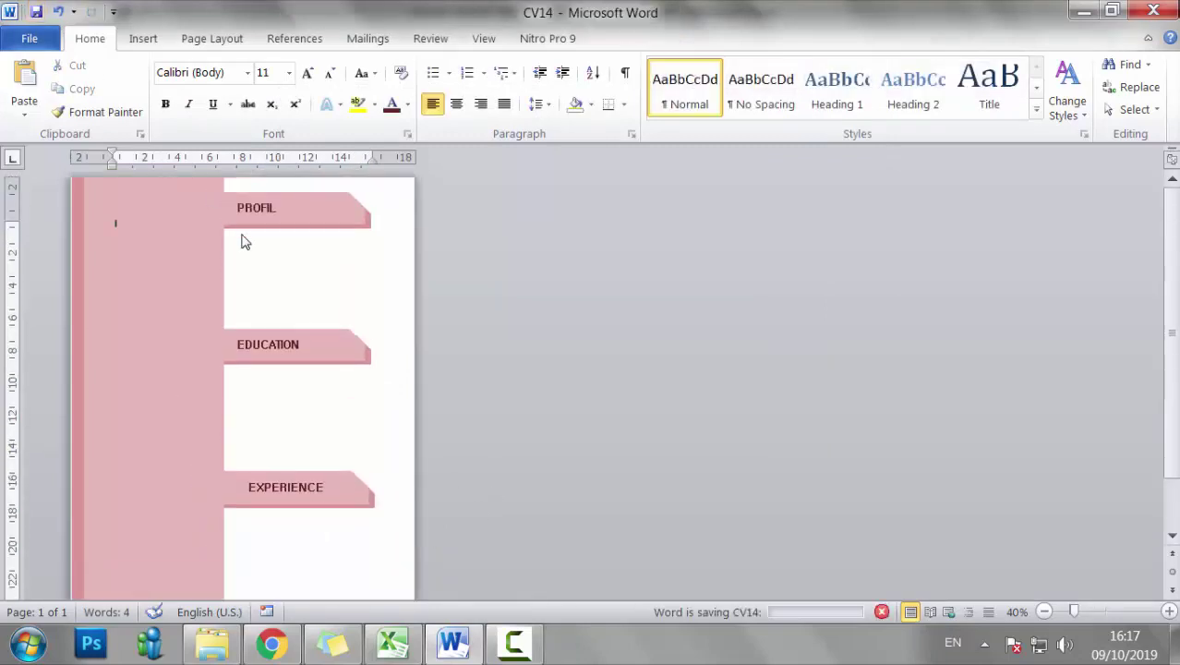
click(231, 268)
shift+click(308, 222)
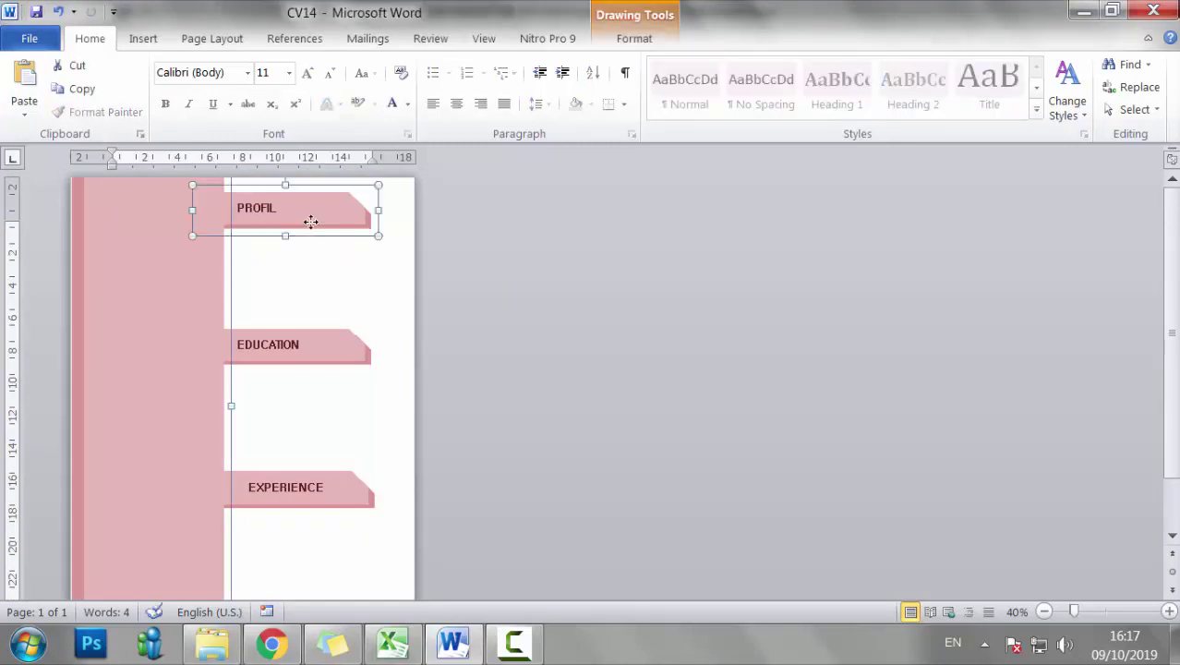
shift+click(317, 344)
shift+click(334, 501)
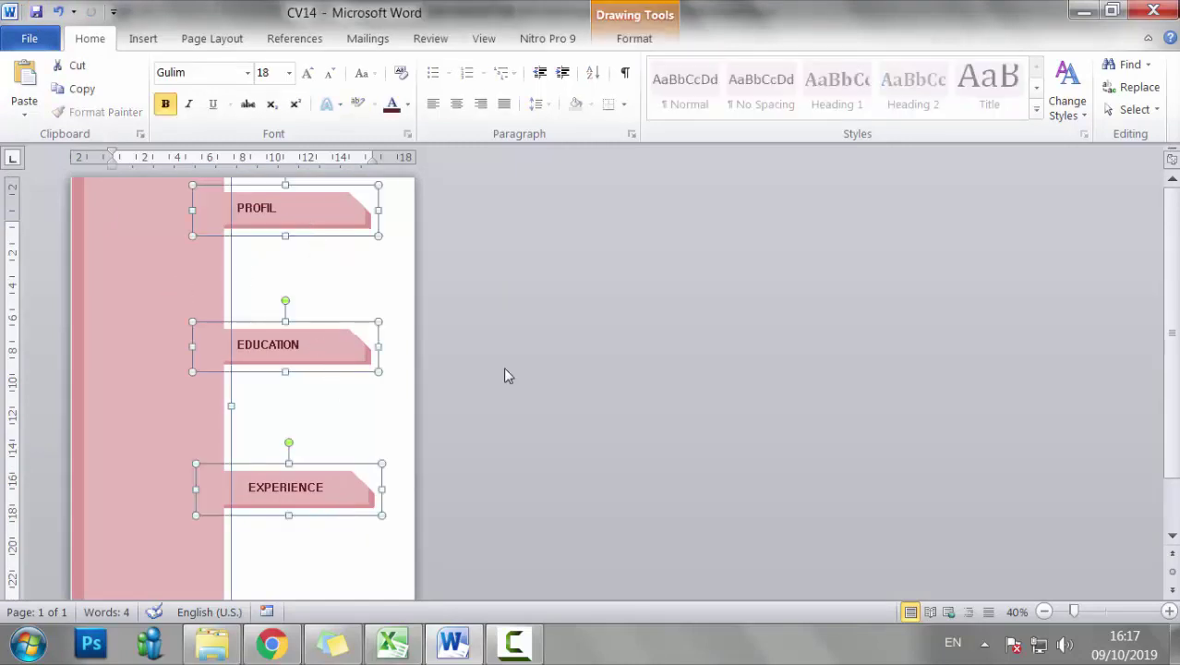
click(633, 38)
click(922, 87)
click(940, 112)
Stretch the group to full page height, nudge it down, and shift the sidebar slightly left
scroll(377, 330, down, 2)
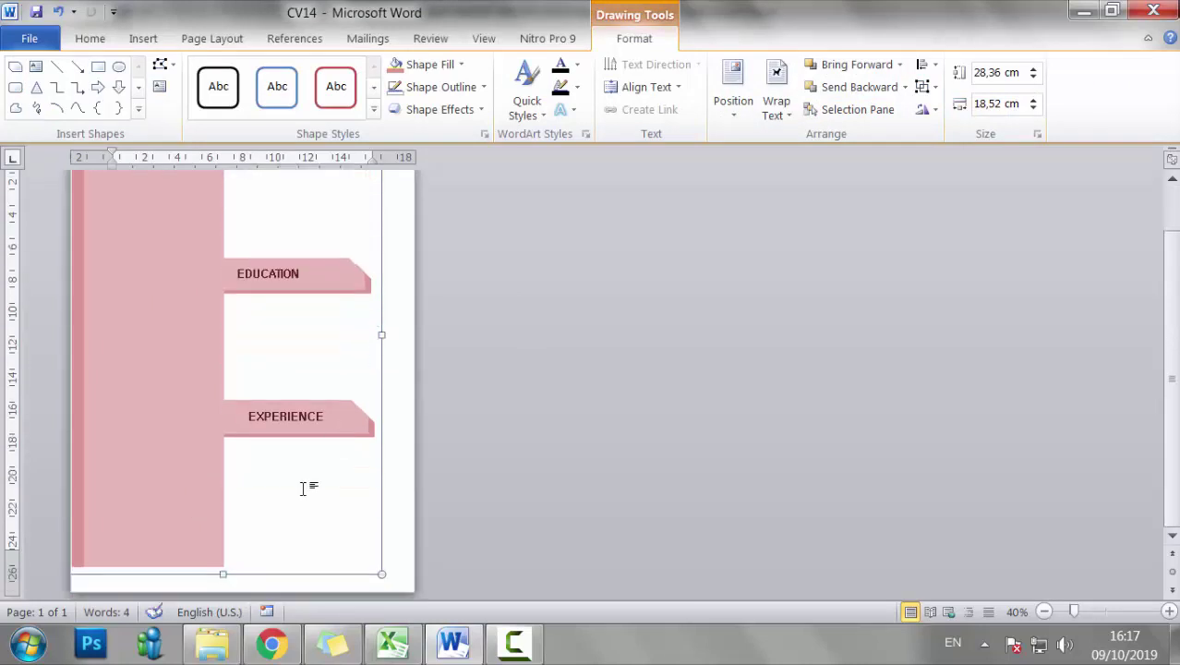
drag(223, 572, 221, 584)
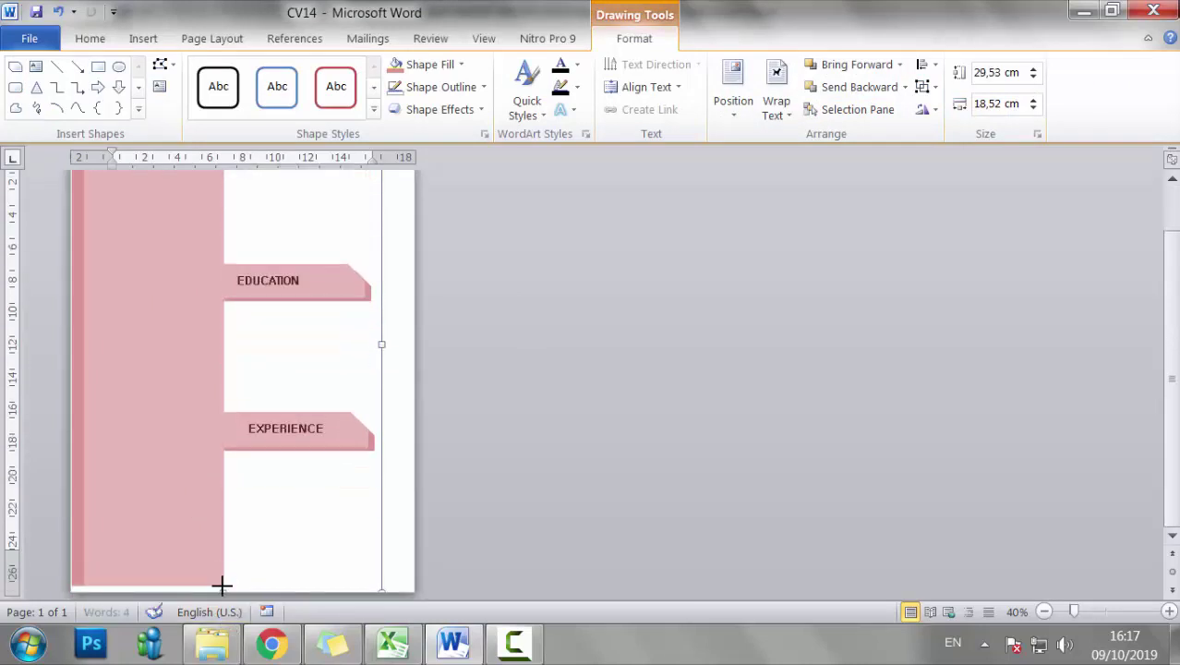
scroll(321, 541, up, 2)
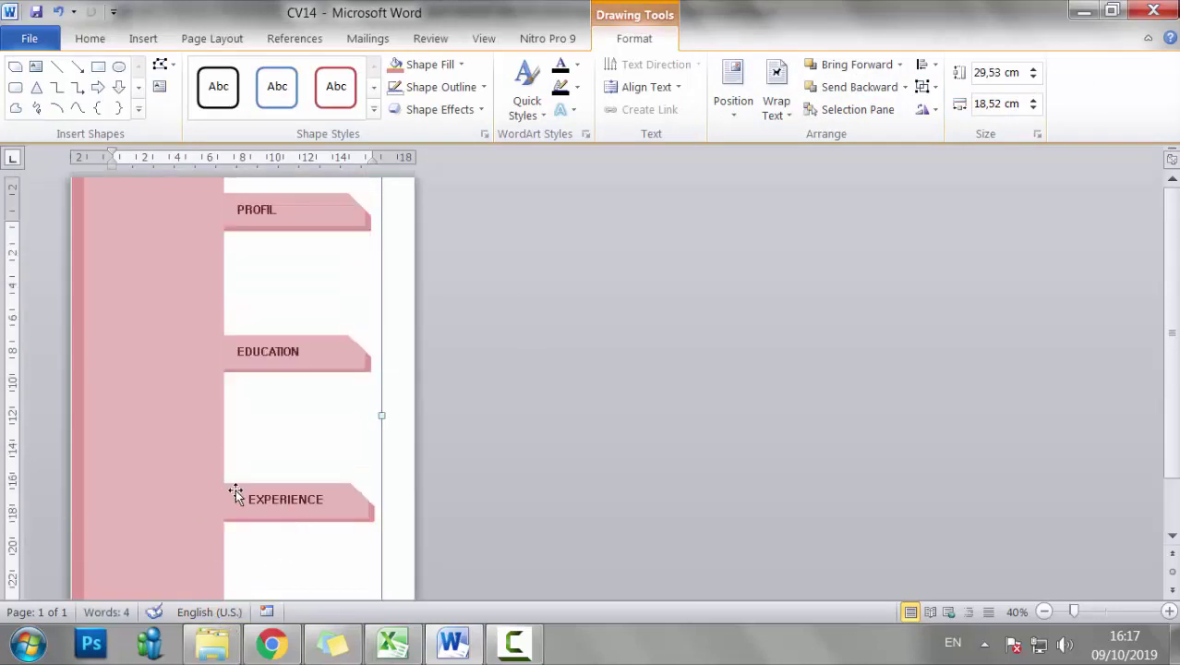
key(Down)
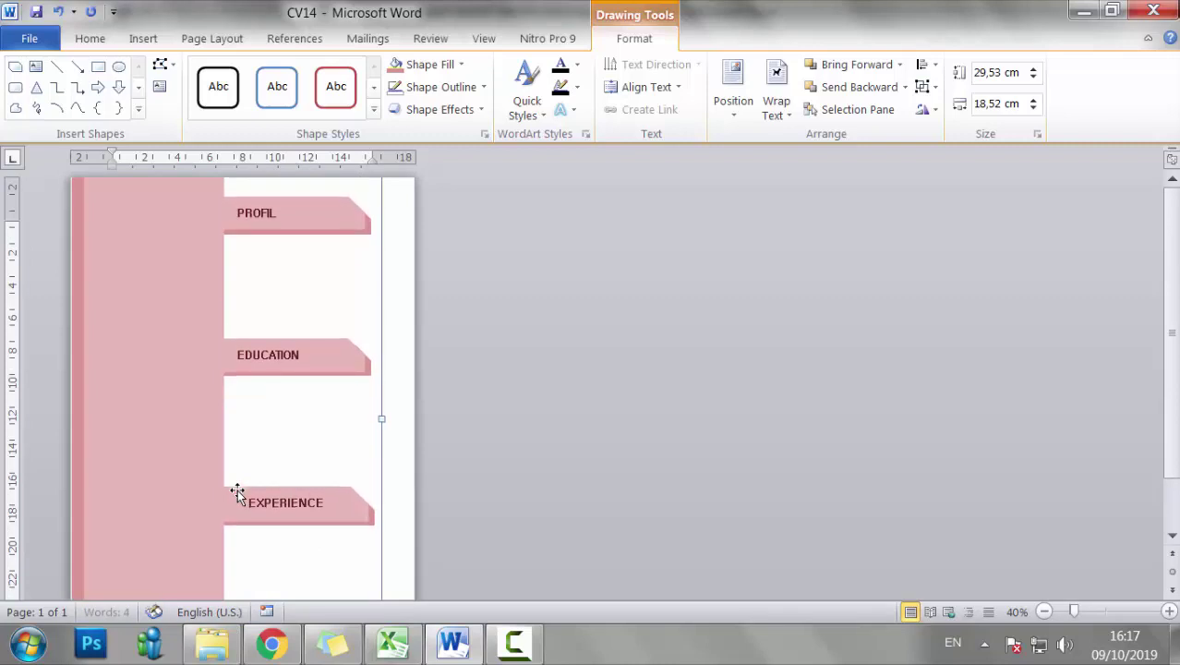
scroll(238, 495, down, 2)
click(186, 549)
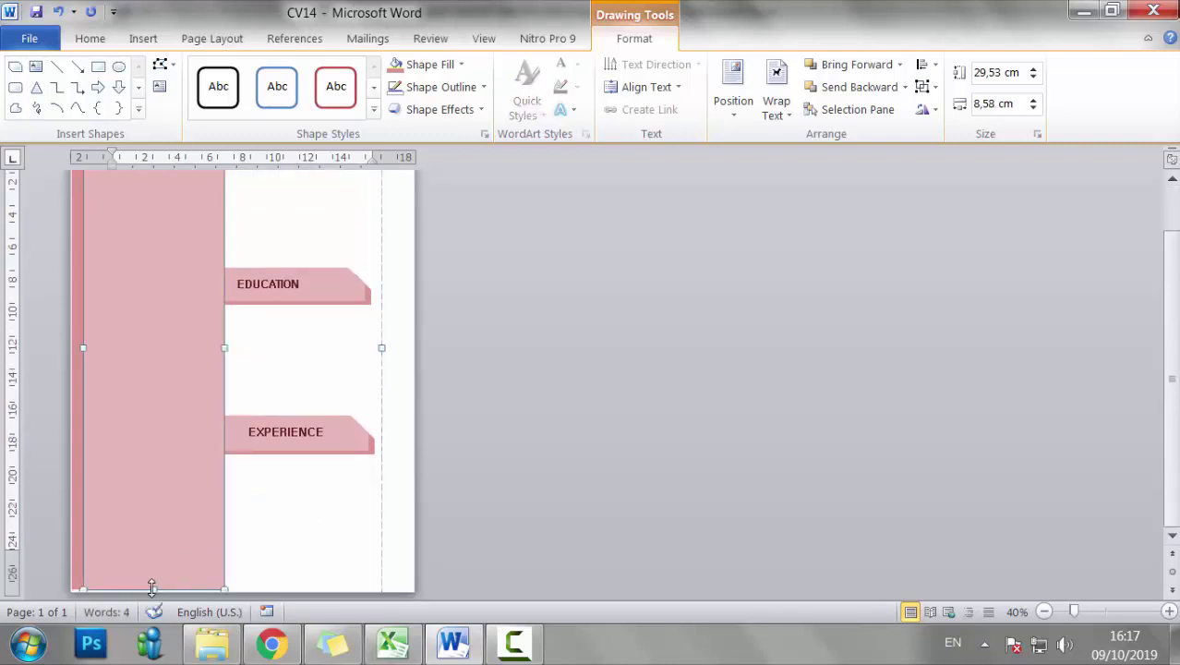
key(Left)
key(Left)
key(Left)
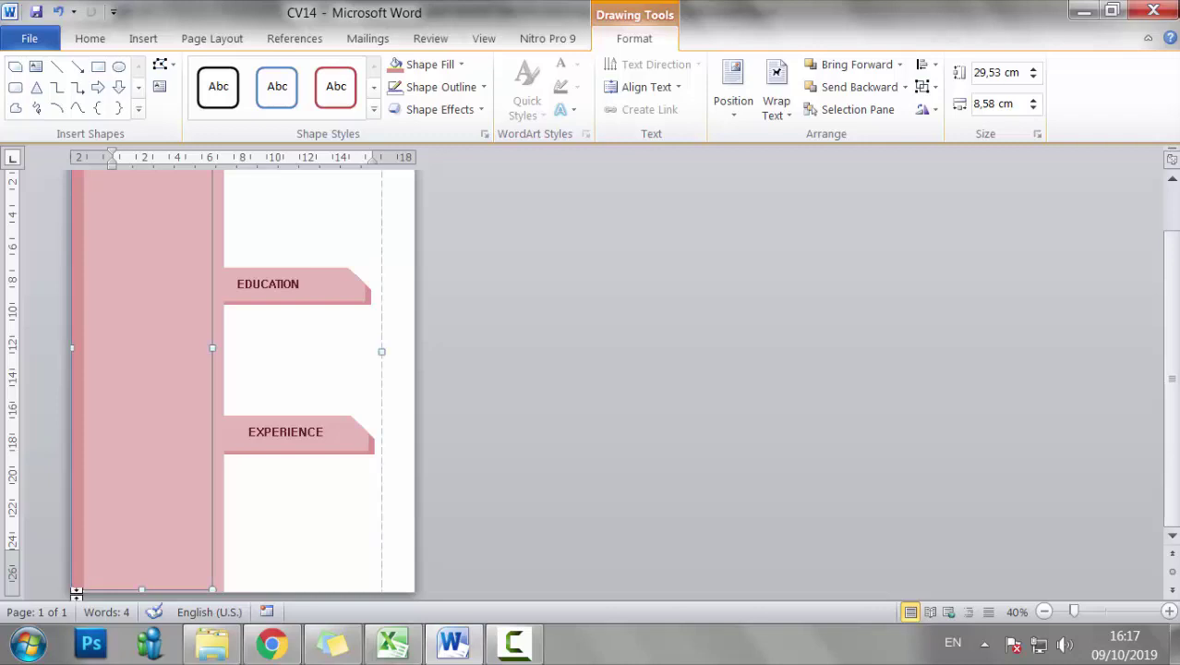
drag(142, 588, 145, 610)
click(437, 496)
scroll(438, 497, up, 1)
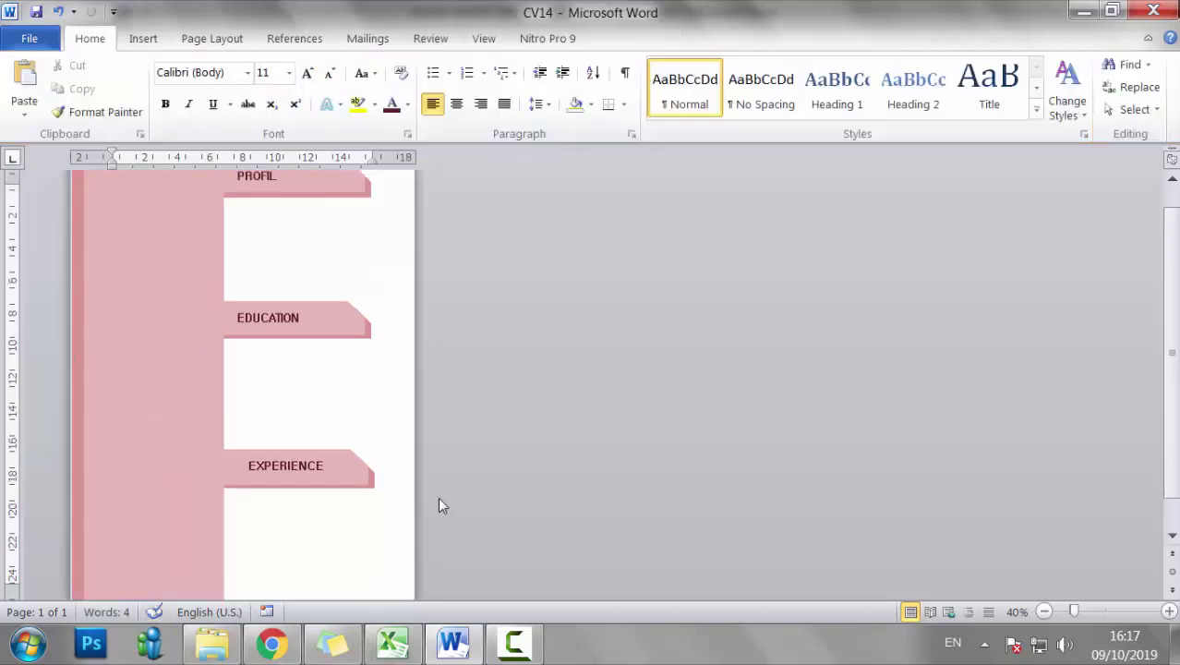
scroll(530, 446, up, 1)
Select the pink sidebar shape and scroll through the page to check the layout
click(175, 315)
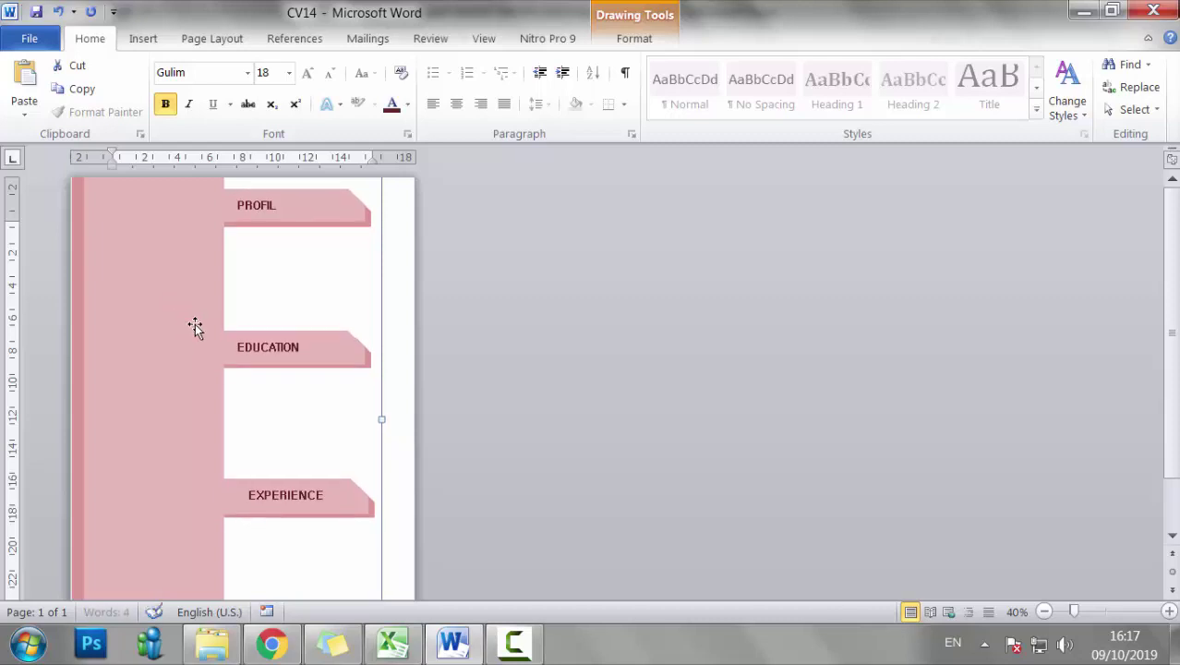
scroll(219, 449, down, 2)
click(415, 404)
scroll(415, 403, up, 1)
scroll(322, 377, up, 1)
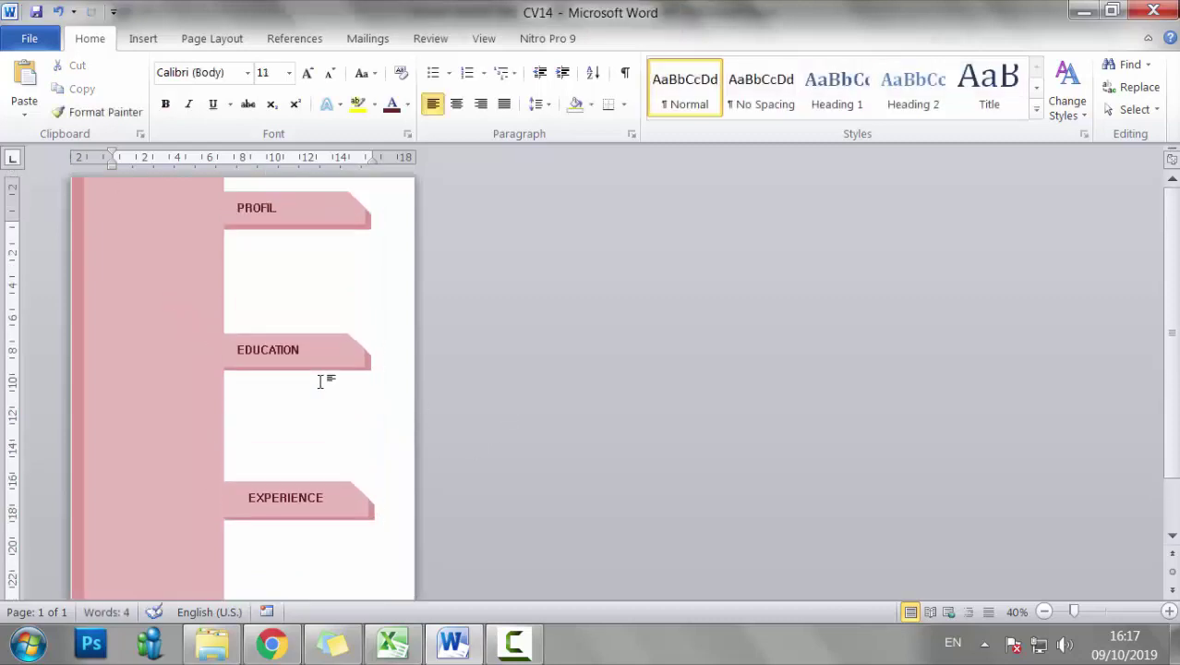
scroll(319, 377, down, 2)
scroll(229, 369, up, 2)
scroll(272, 409, down, 1)
scroll(436, 450, up, 1)
Insert a Simple Text Box, place it just below PROFIL, and zoom in
click(143, 38)
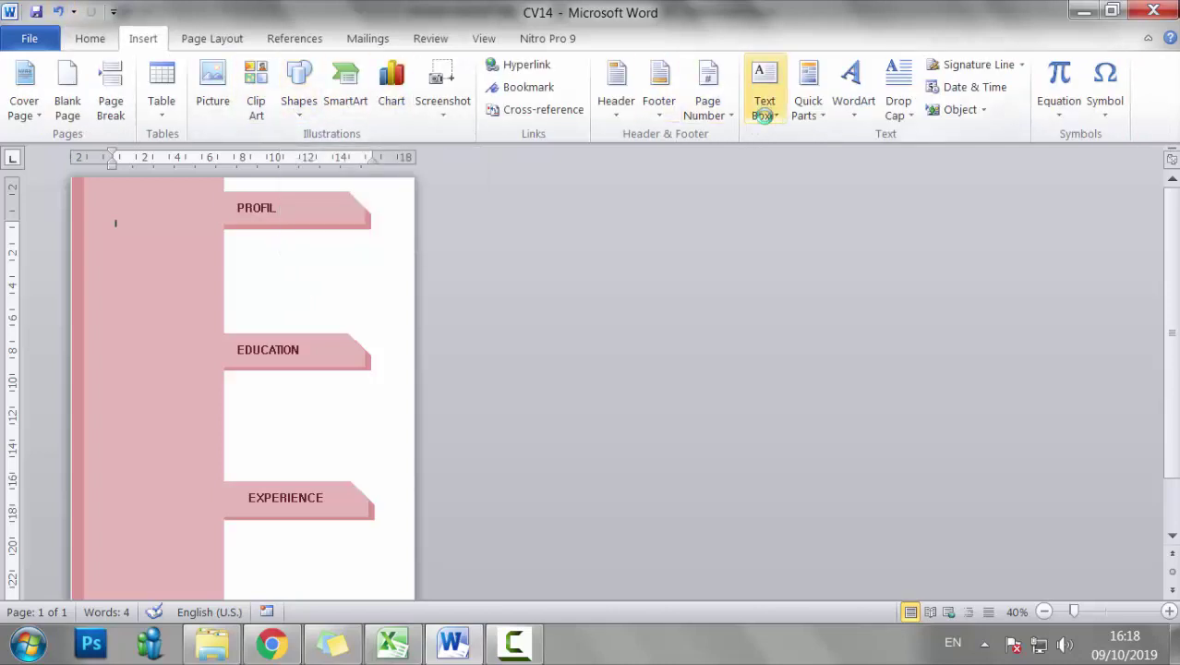
click(766, 117)
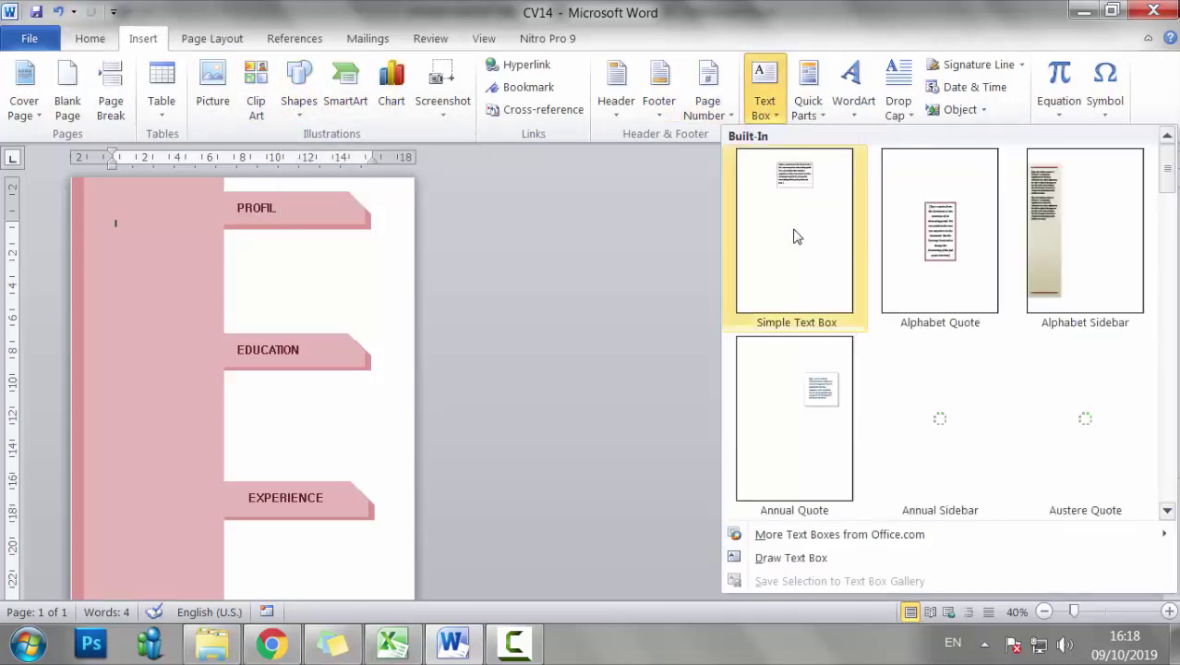
click(794, 208)
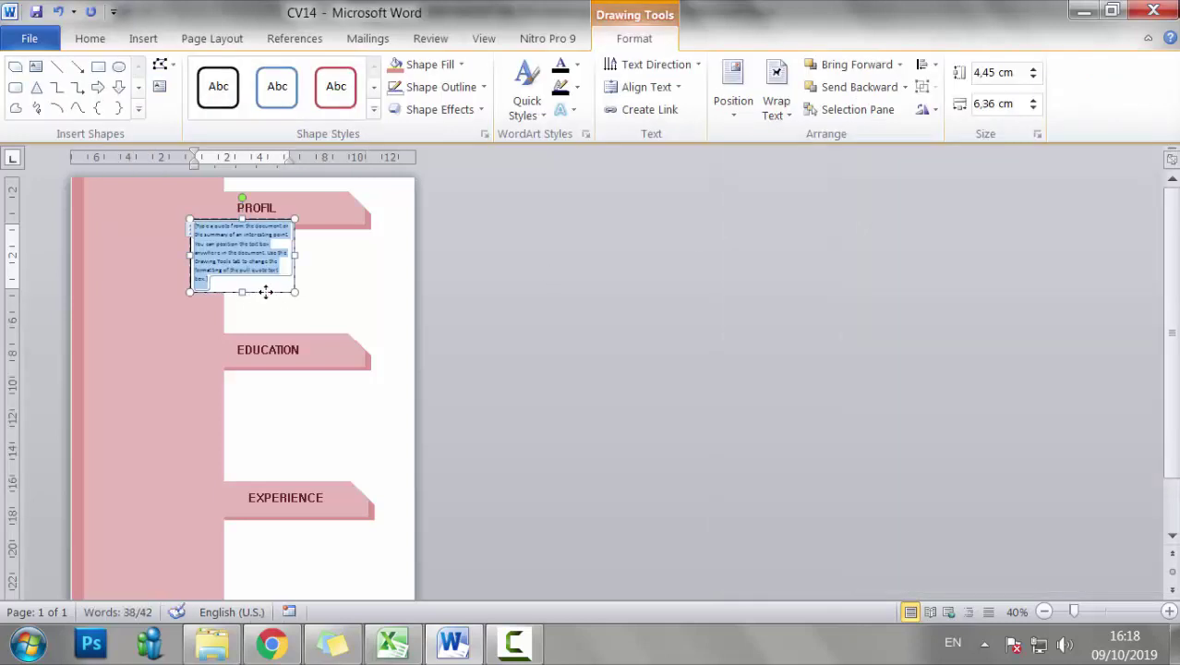
drag(265, 292, 306, 301)
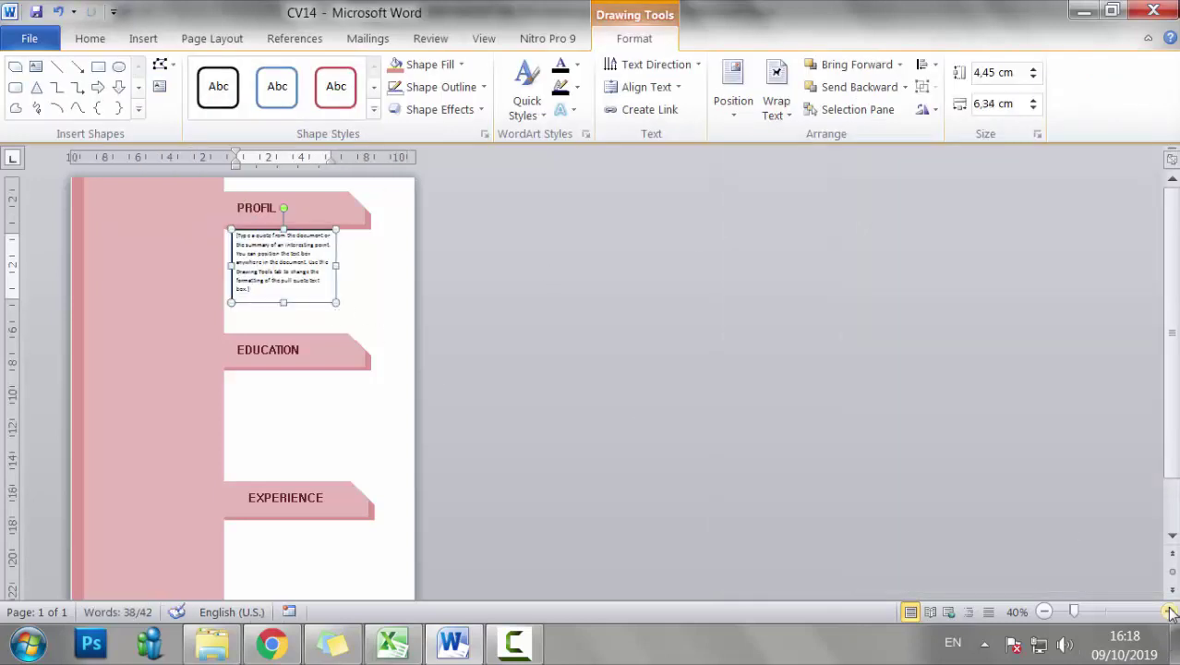
click(1170, 613)
click(1170, 612)
click(1170, 612)
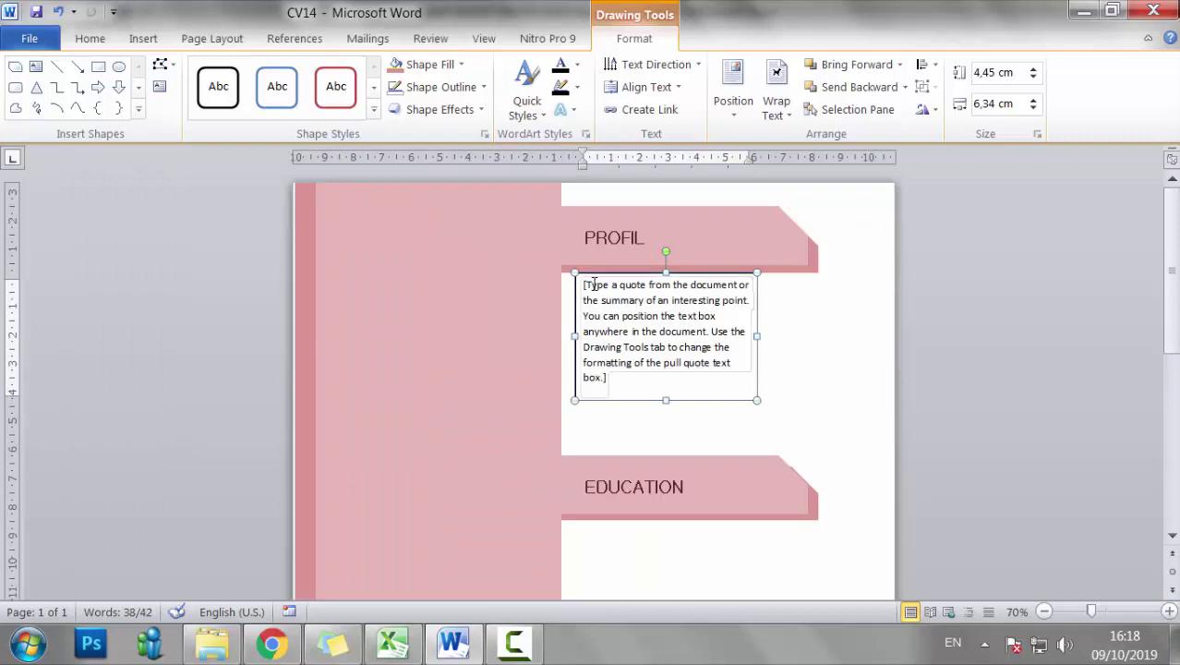
Remove the text box's outline and fill, widen it, and justify its text
click(441, 87)
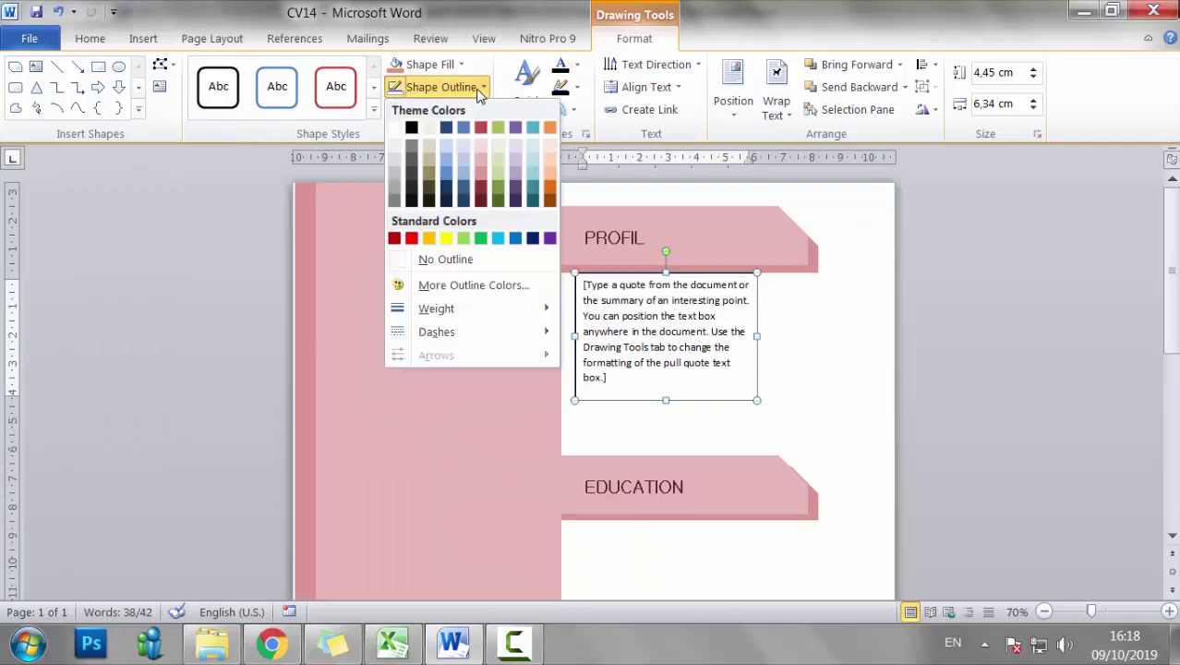
click(434, 260)
click(429, 64)
click(434, 237)
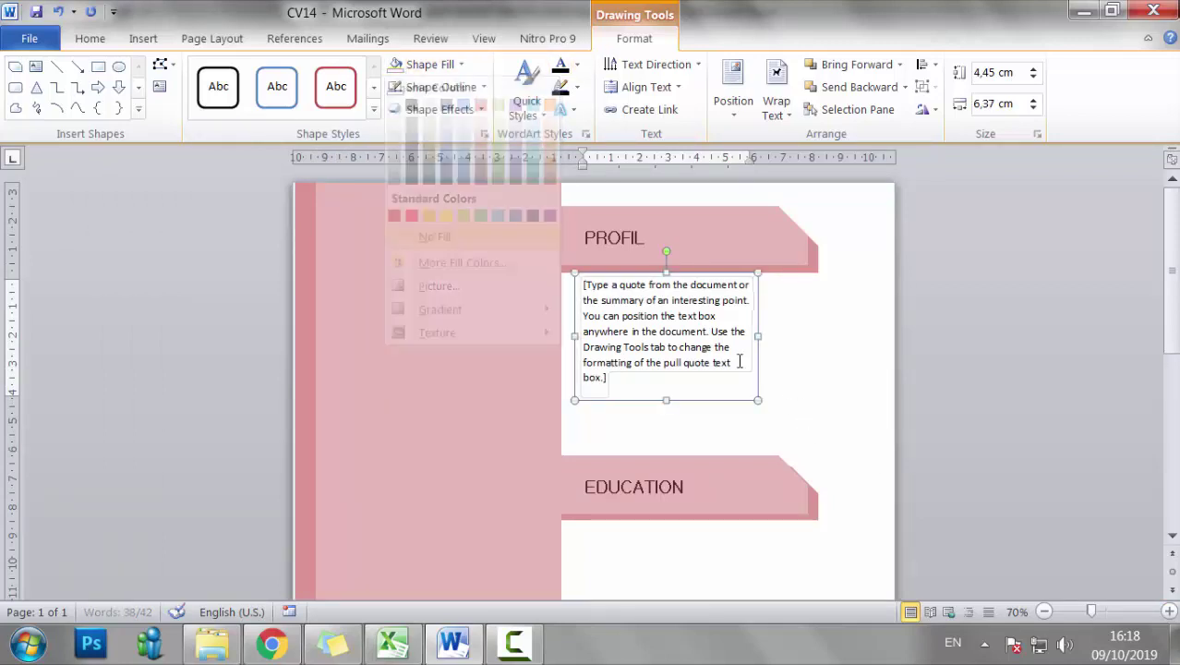
drag(758, 400, 839, 425)
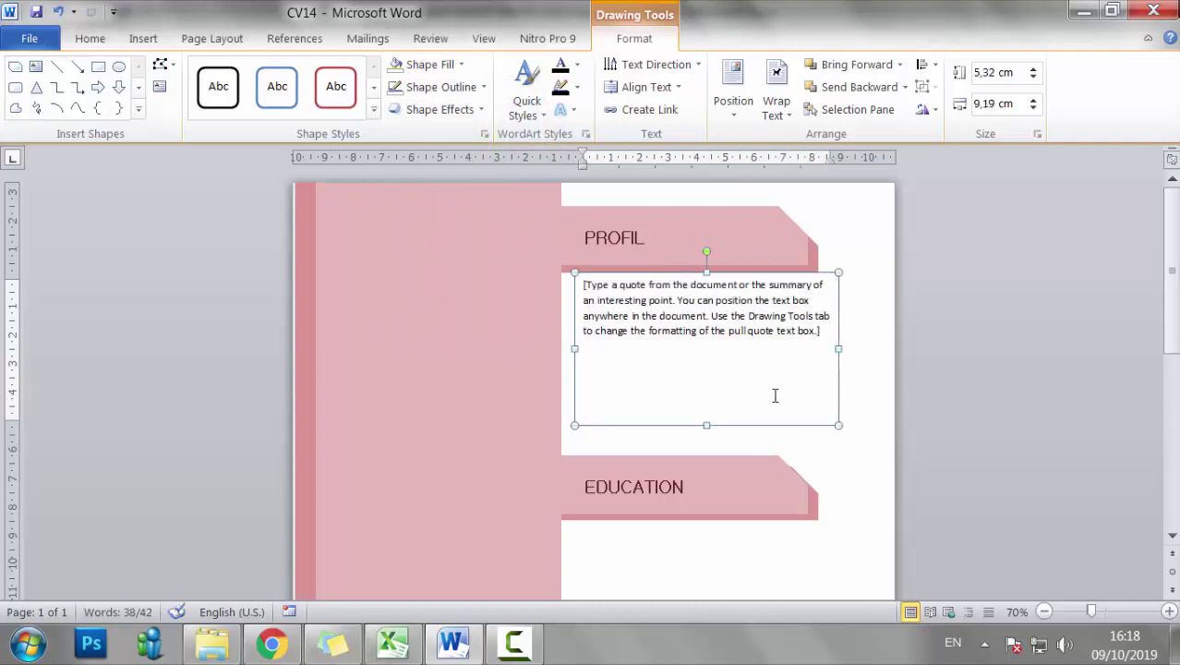
click(89, 37)
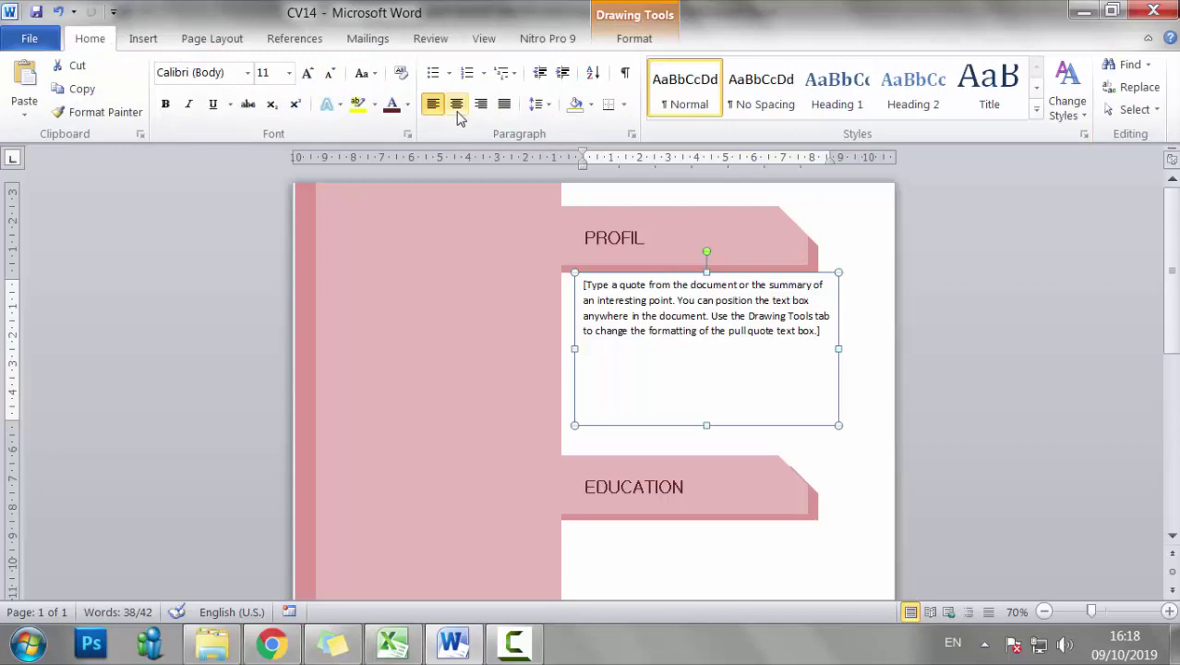
click(504, 105)
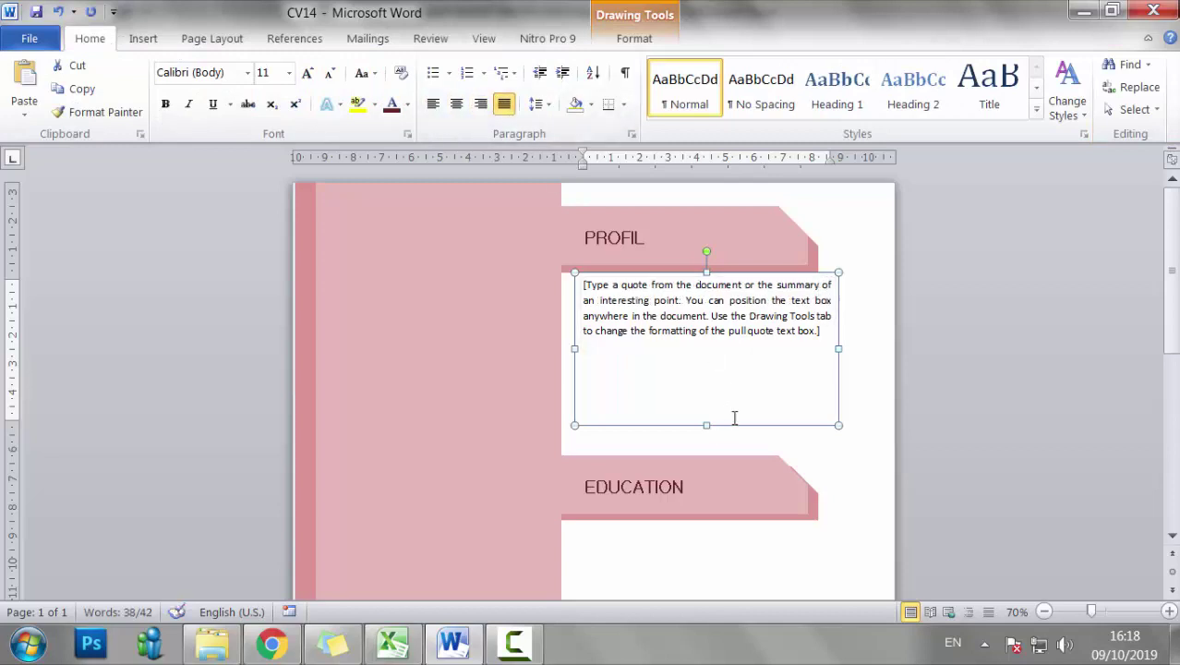
Shorten the text box to fit its text and shift it slightly lower
drag(706, 426, 702, 376)
drag(825, 274, 824, 288)
click(828, 416)
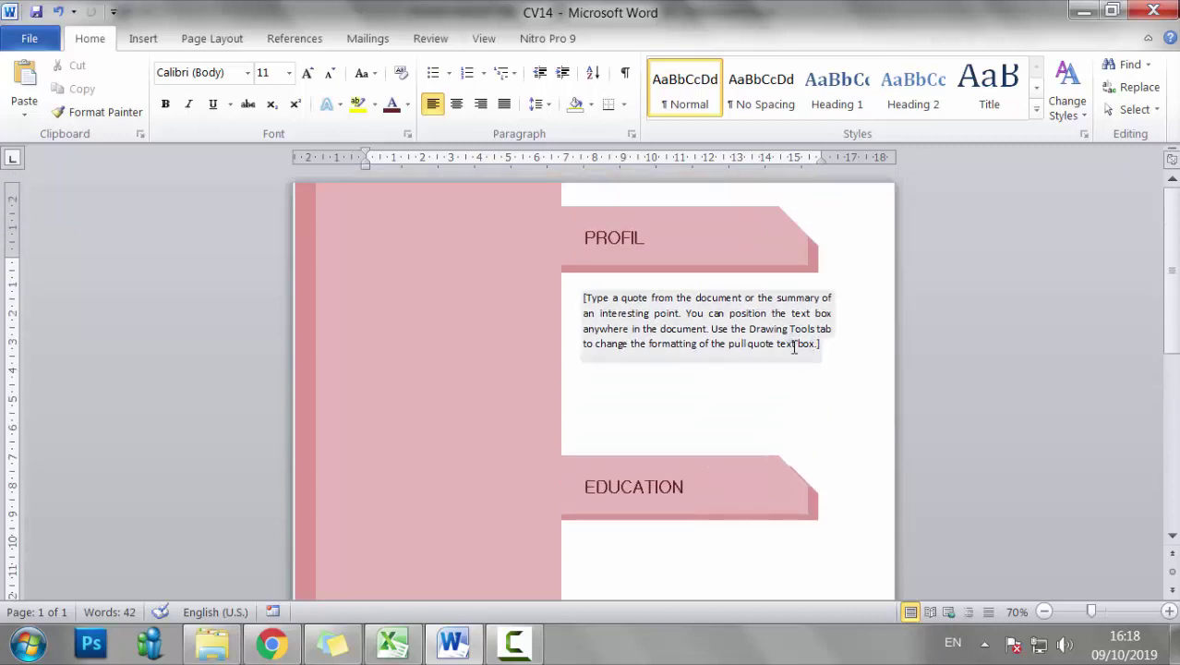
click(763, 286)
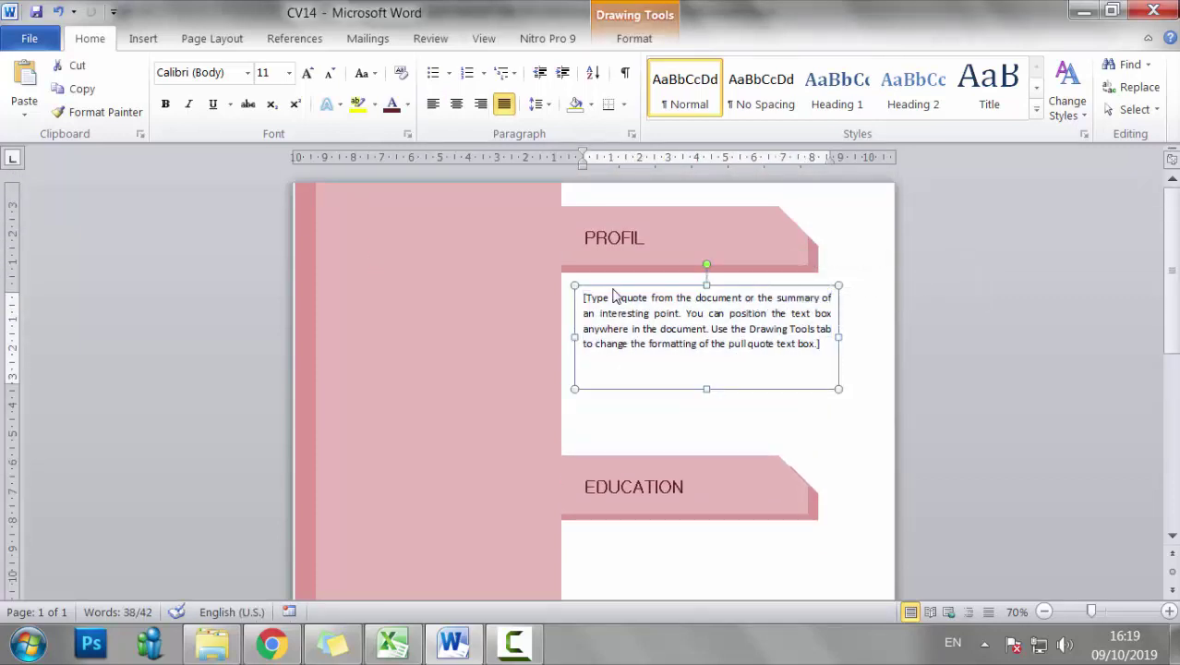
Duplicate the quote text box and move the copy below the original
click(74, 89)
click(24, 82)
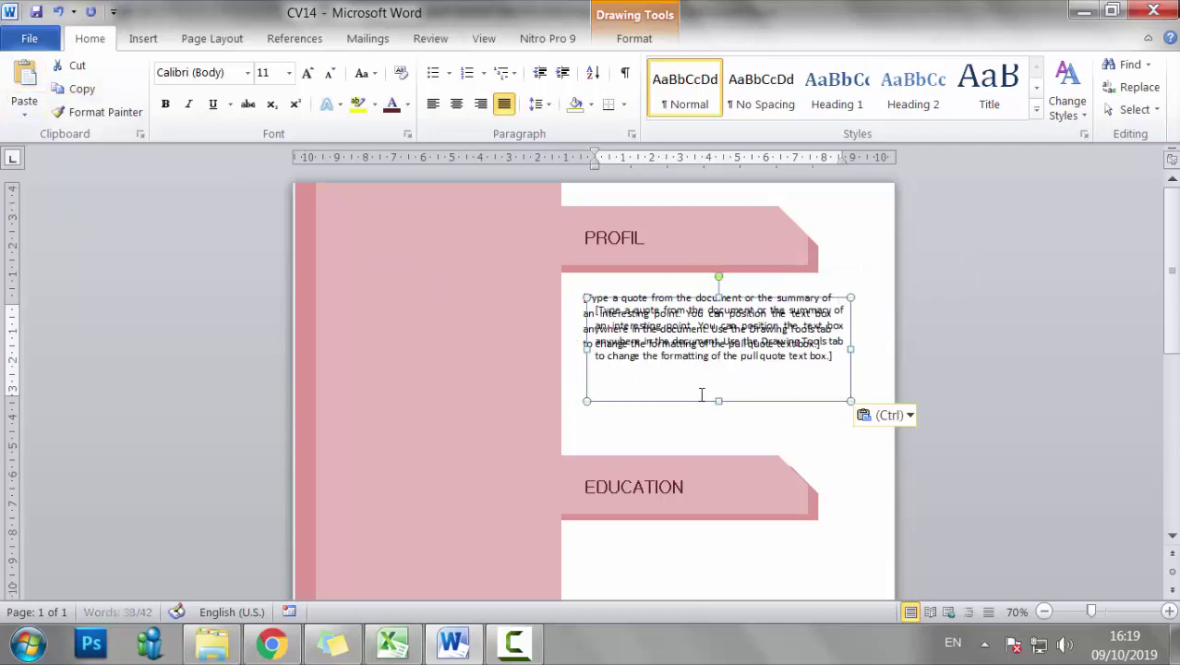
drag(727, 404, 719, 449)
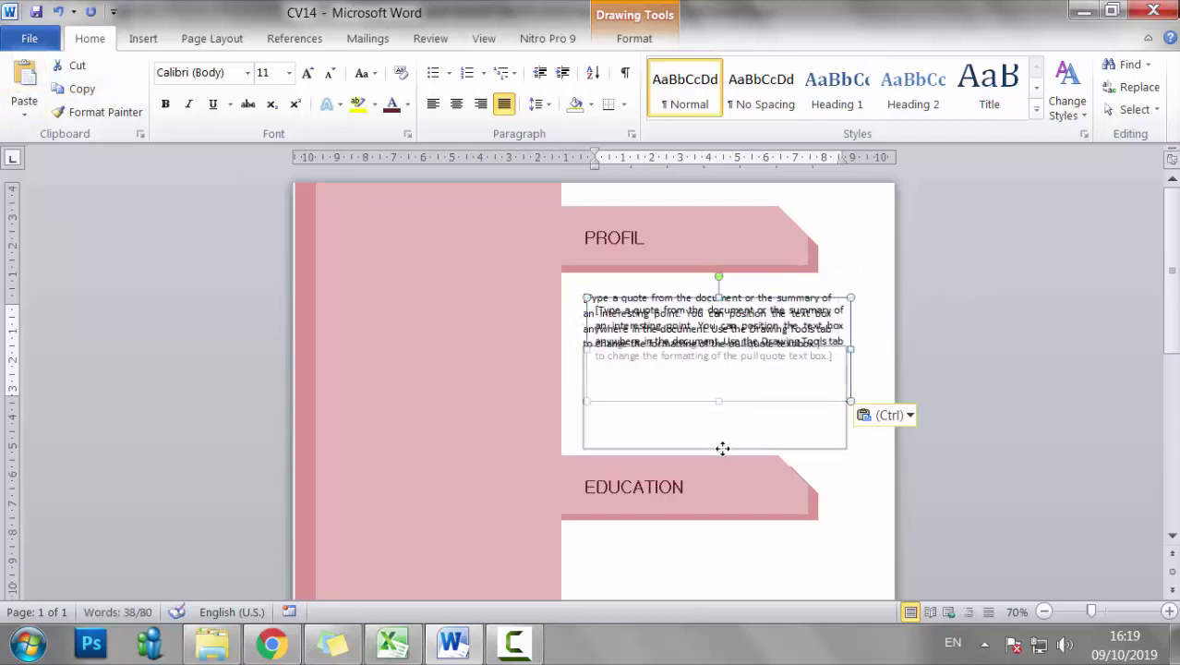
key(ctrl+Down)
key(ctrl+Down)
key(ctrl+Down)
key(ctrl+Down)
key(ctrl+Down)
key(ctrl+Down)
key(ctrl+Down)
key(ctrl+Down)
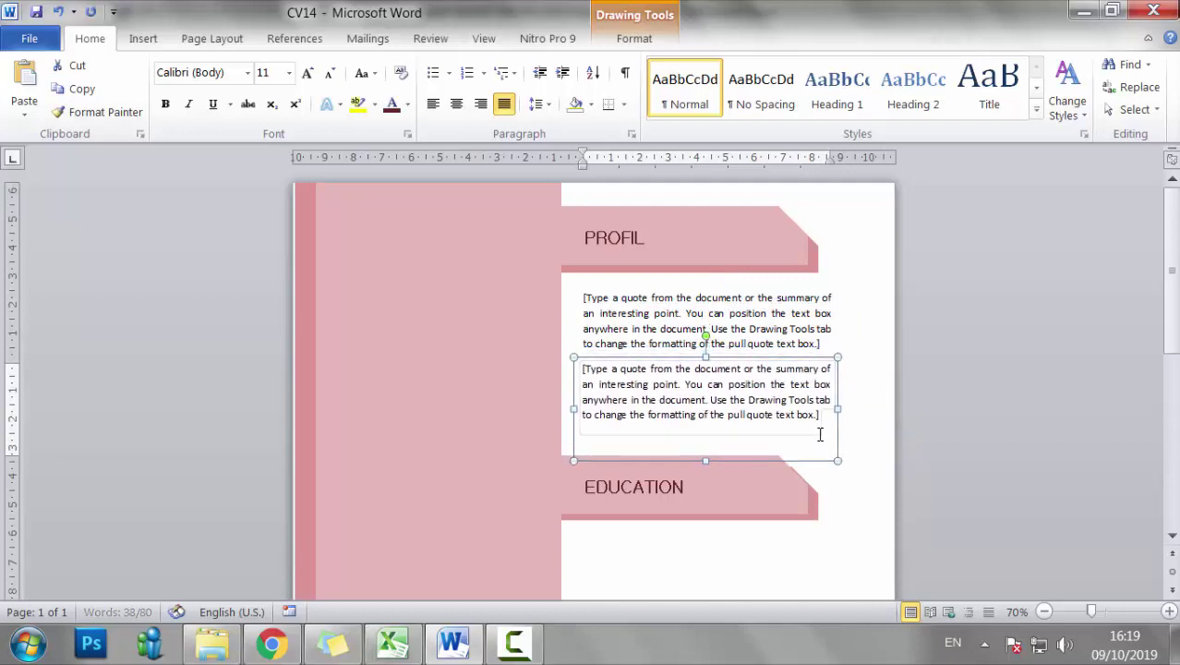
click(372, 258)
scroll(736, 406, down, 5)
scroll(730, 411, up, 5)
scroll(718, 409, down, 4)
scroll(749, 379, up, 2)
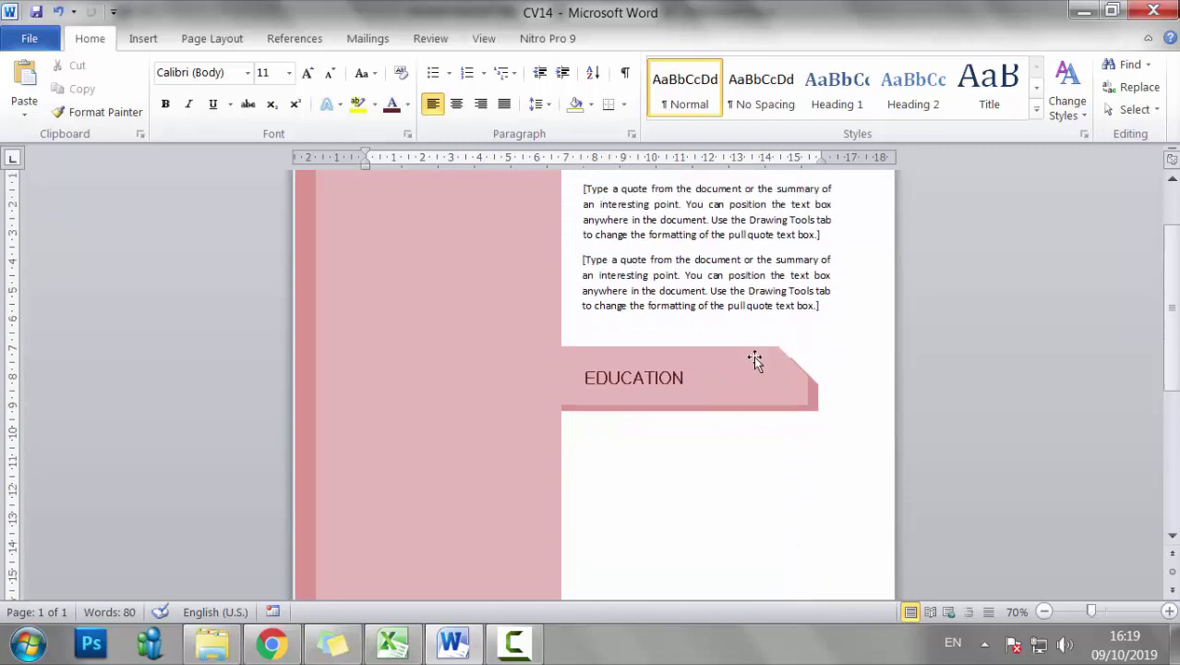
Paste another quote copy below the EDUCATION banner and resize it to show three lines
click(789, 314)
click(822, 351)
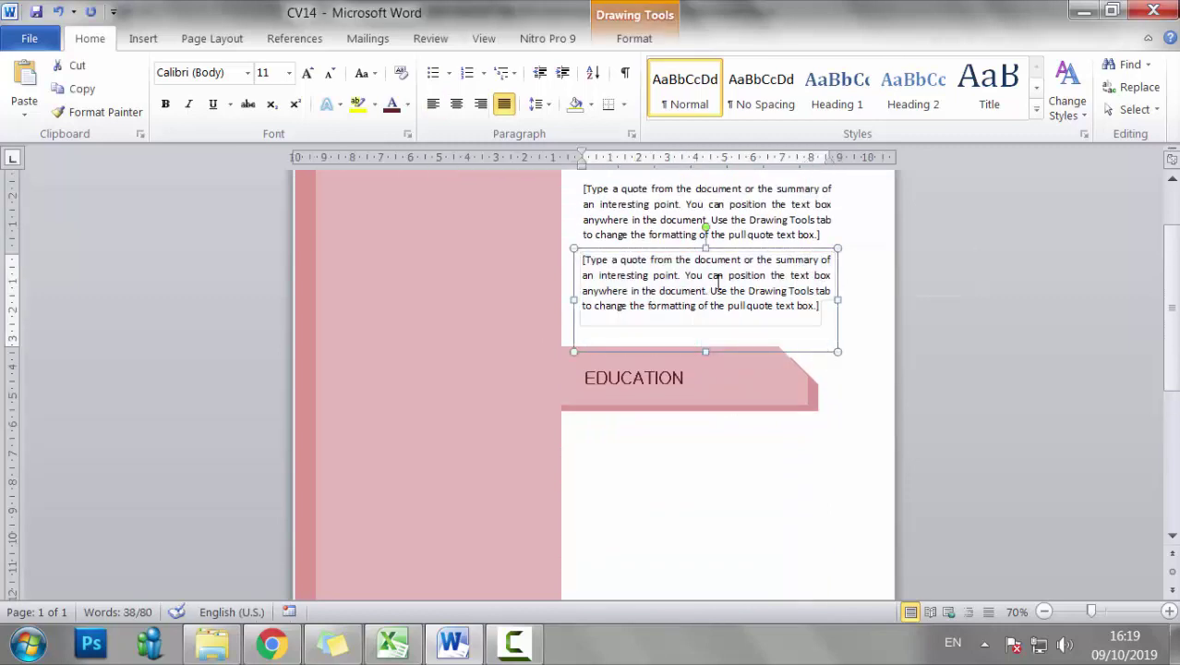
click(74, 88)
click(726, 540)
scroll(318, 314, up, 1)
key(ctrl+v)
drag(825, 297, 813, 457)
drag(711, 456, 711, 392)
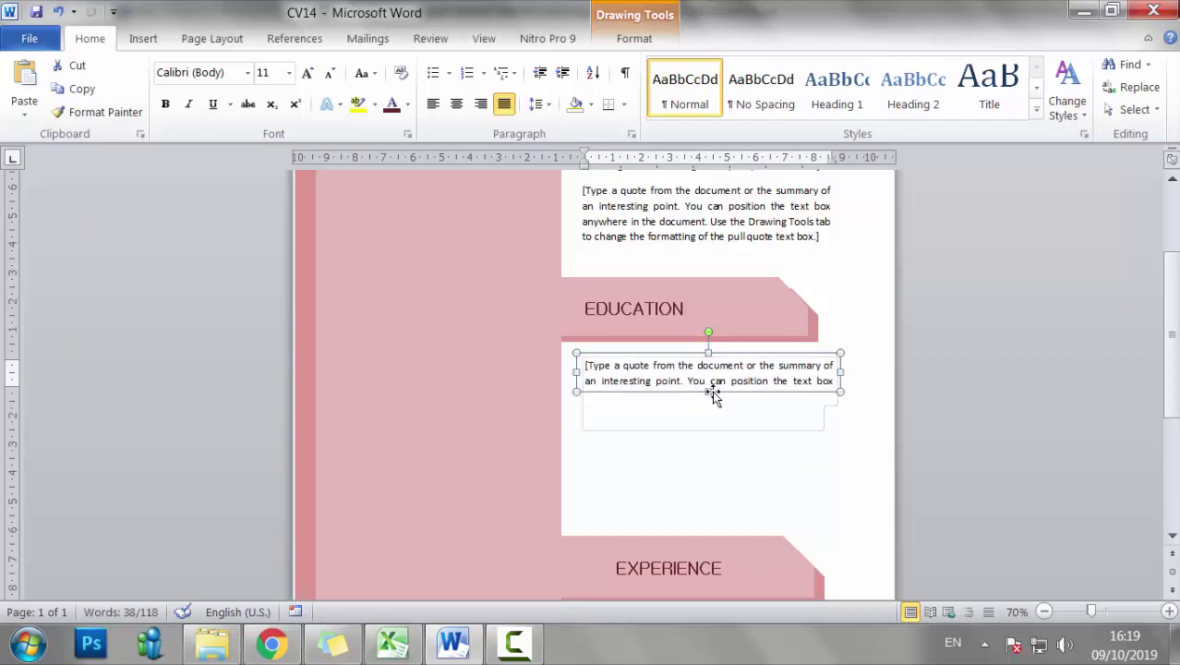
drag(707, 394, 732, 434)
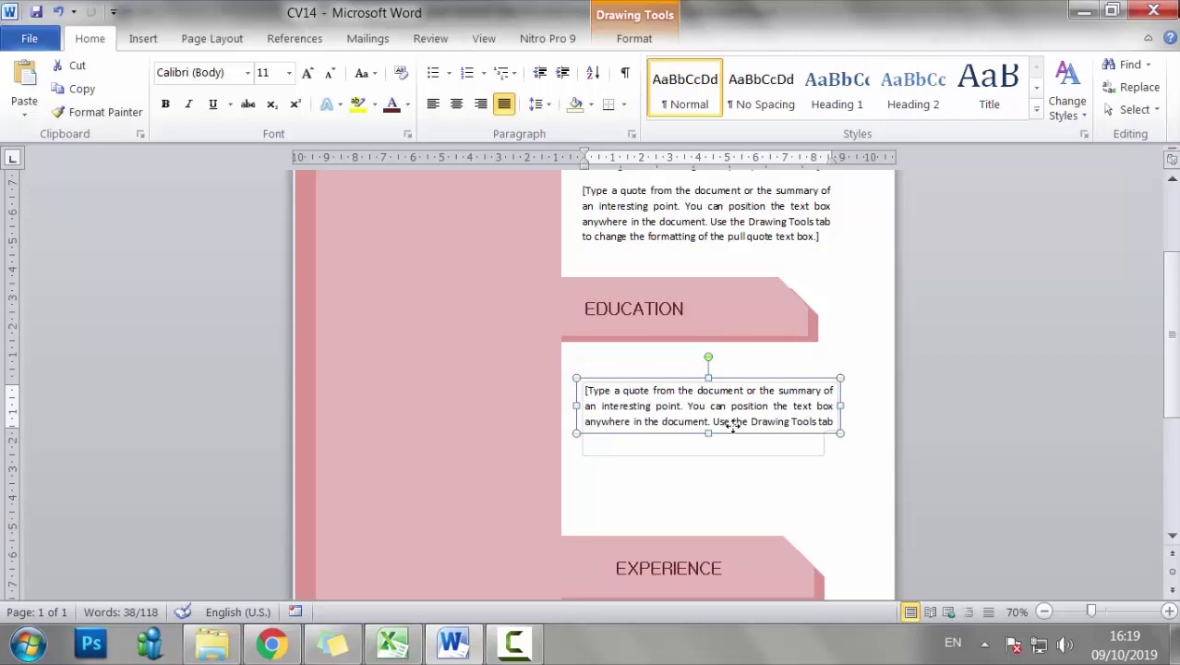
Paste a second quote copy beneath the first and line up its left edge
drag(733, 425, 732, 417)
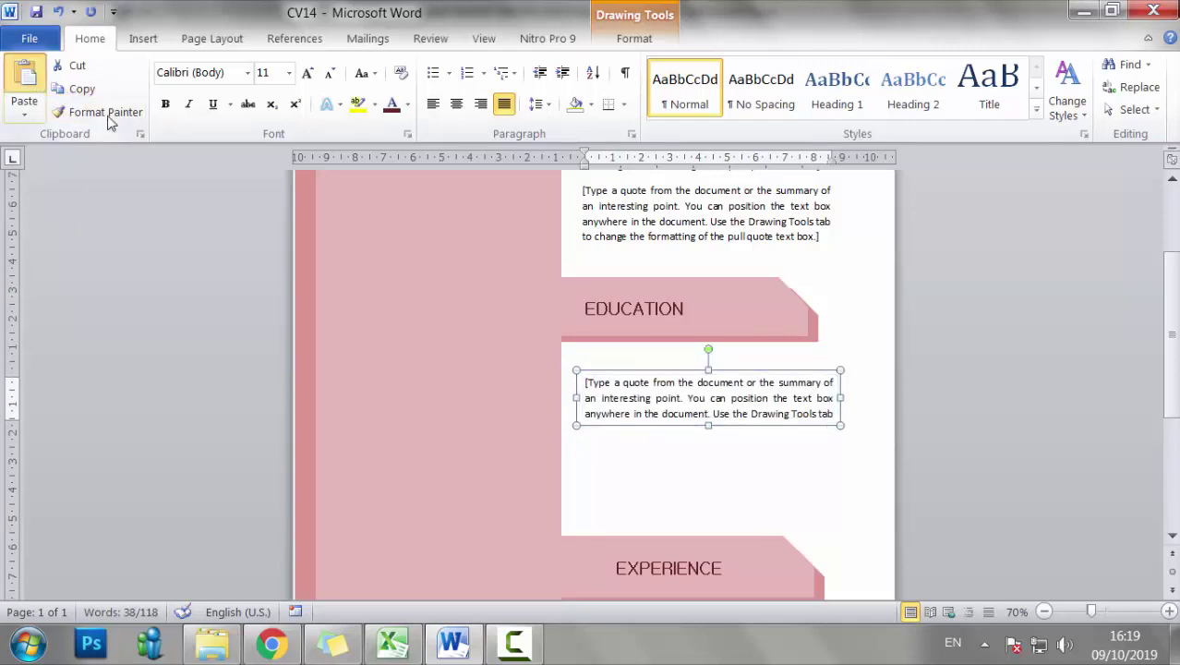
key(ctrl+v)
mouse_move(848, 432)
mouse_down()
mouse_move(840, 474)
mouse_move(852, 503)
mouse_up()
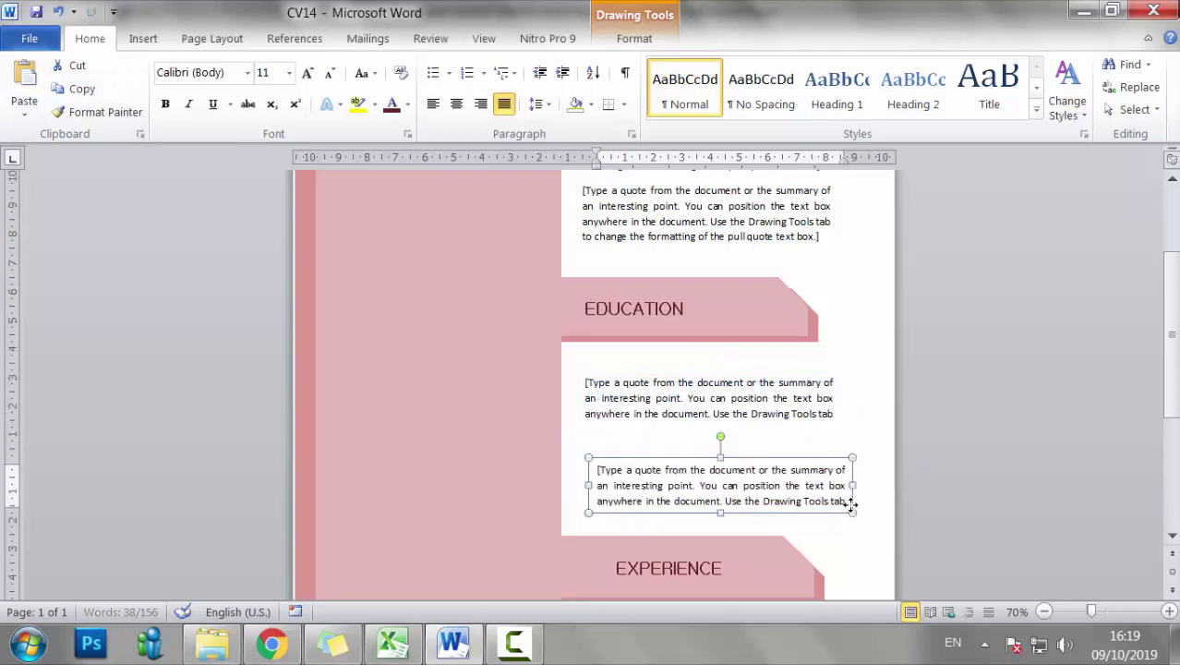
drag(783, 458, 776, 456)
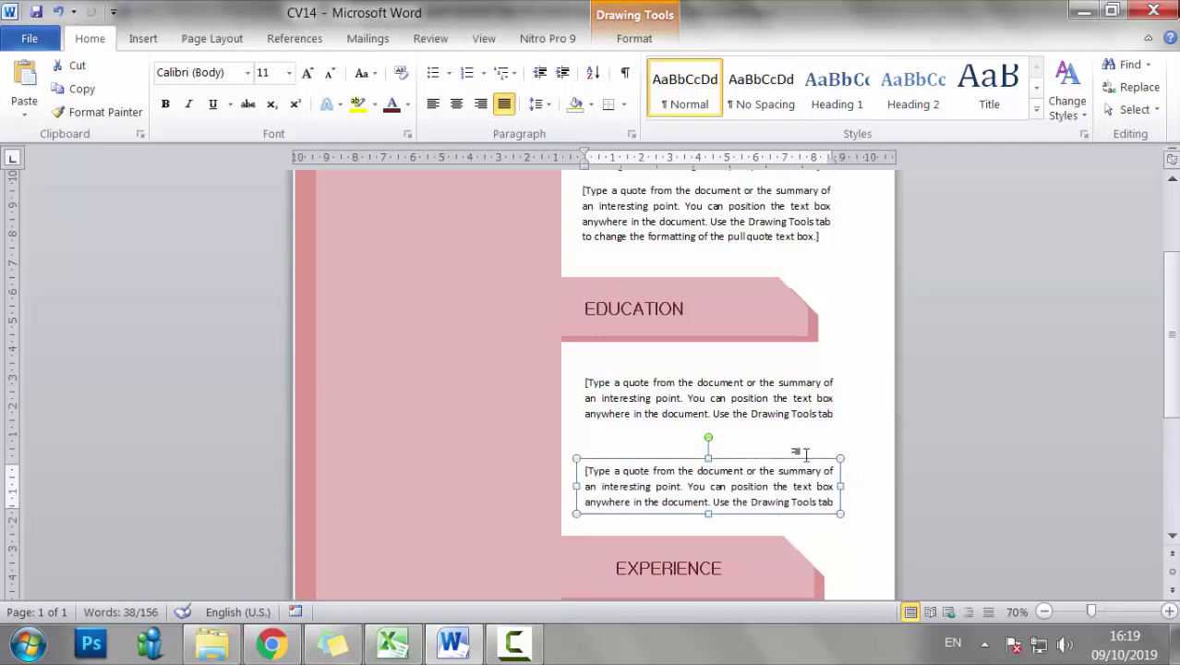
click(670, 465)
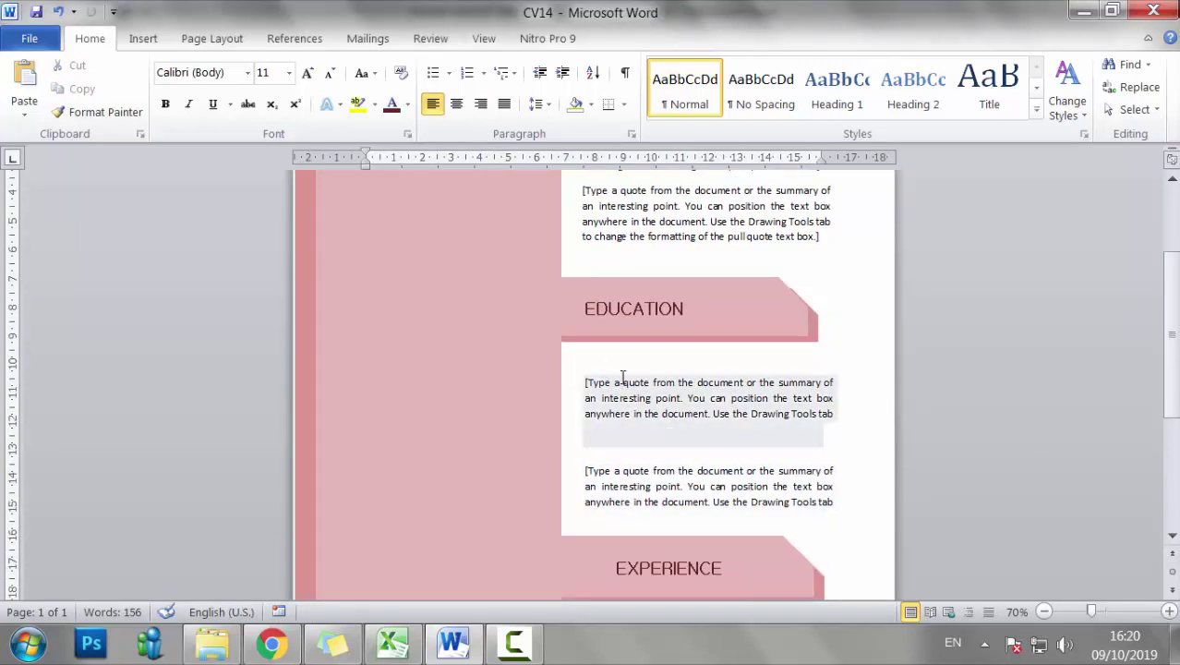
click(623, 377)
Duplicate the quote box over the first quote and shrink it to a single line
click(627, 370)
click(82, 89)
click(24, 78)
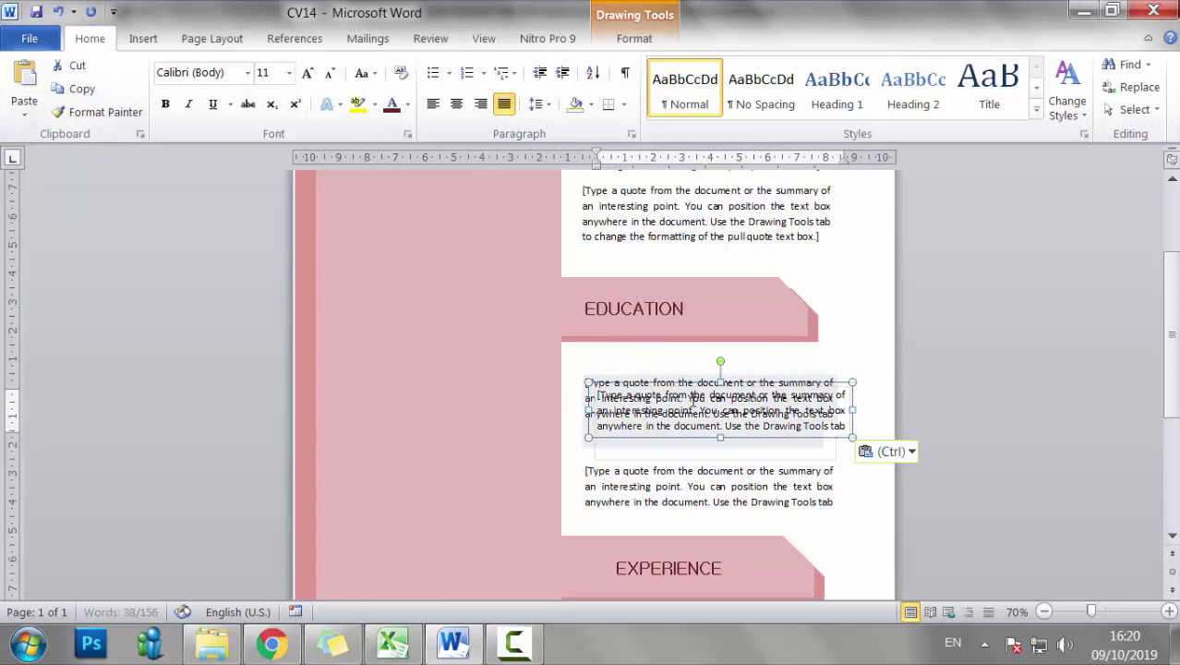
drag(855, 406, 831, 374)
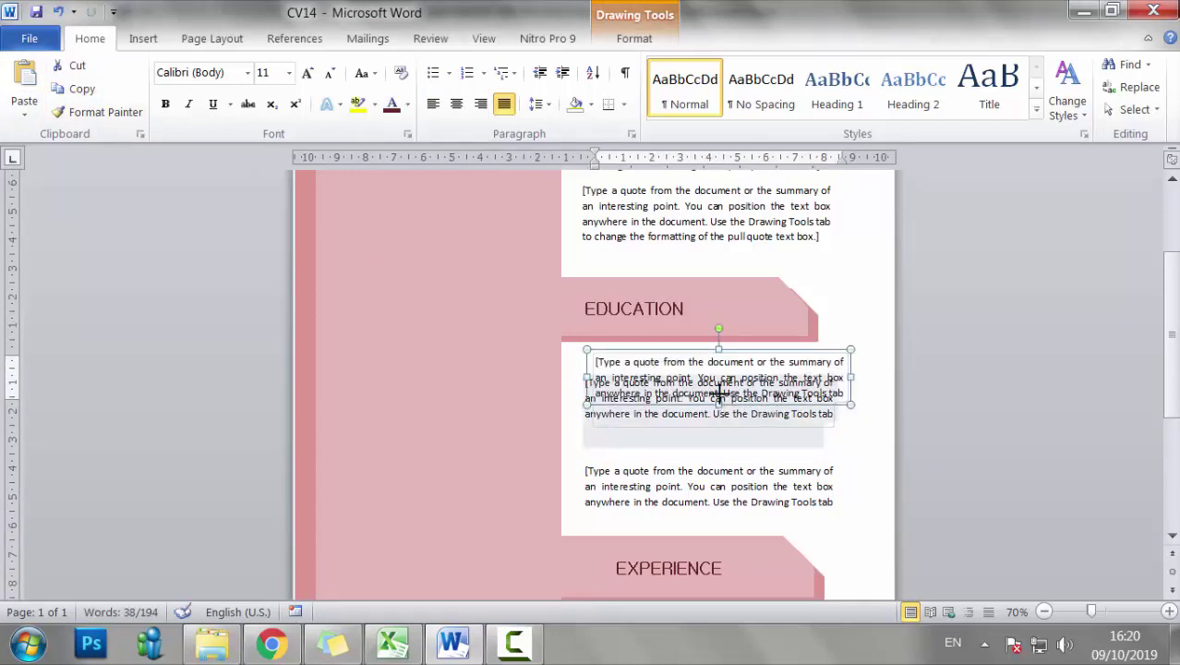
drag(719, 405, 719, 370)
triple_click(845, 362)
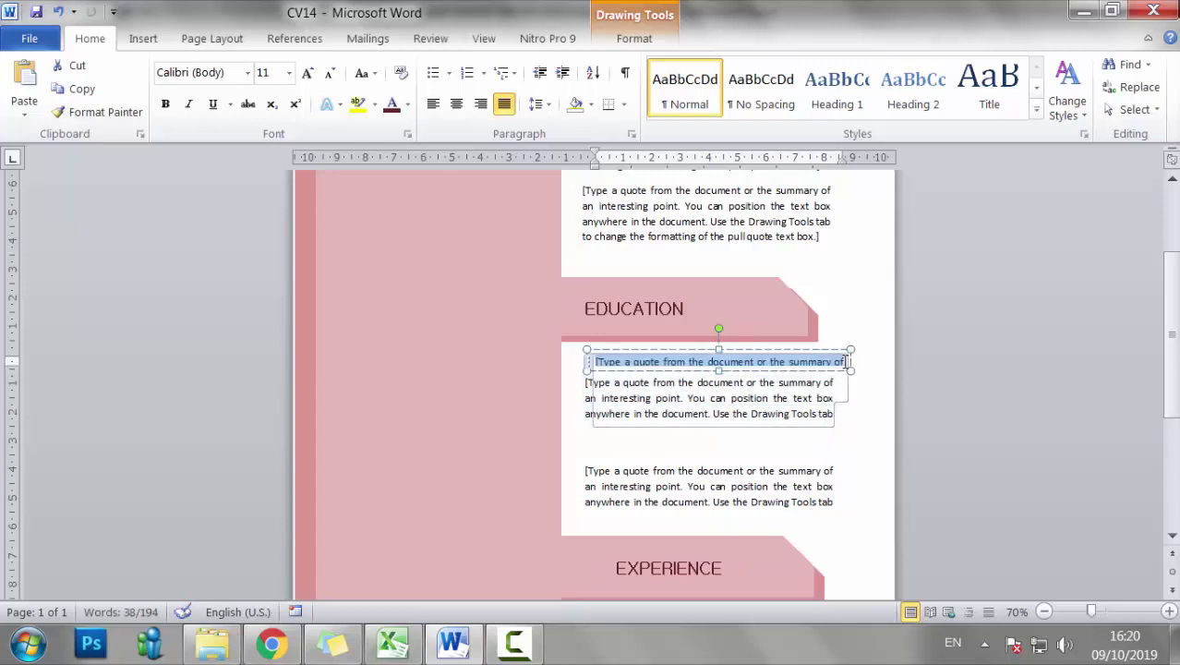
Type the university name into the one-line box
click(226, 77)
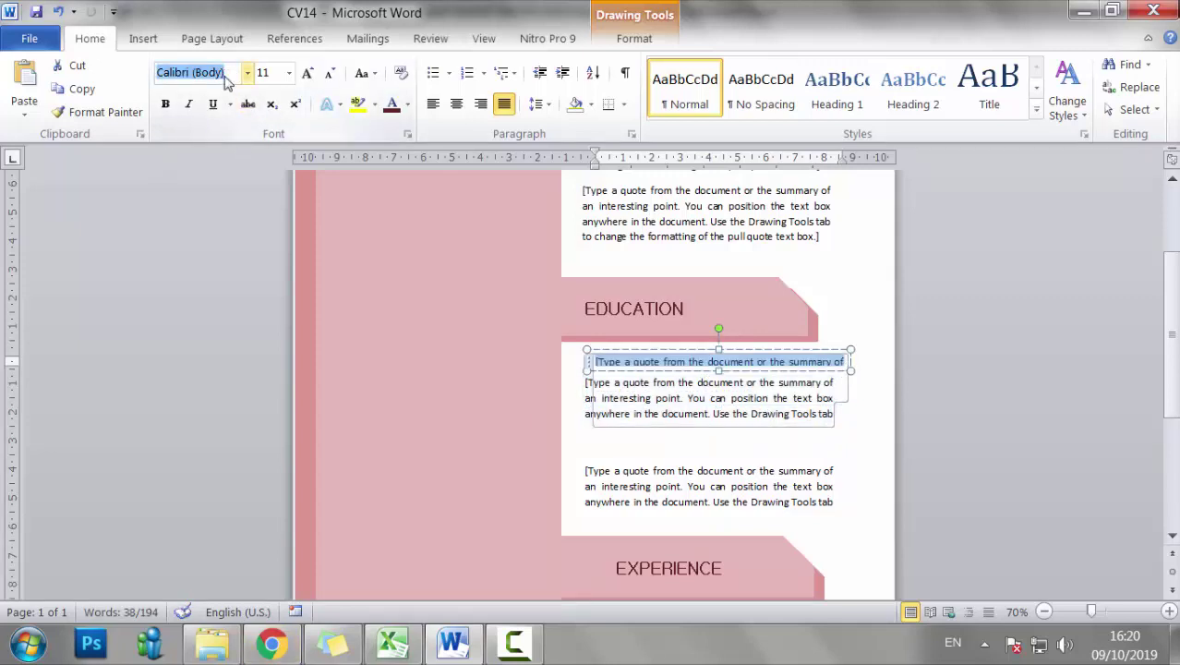
text(Gulim)
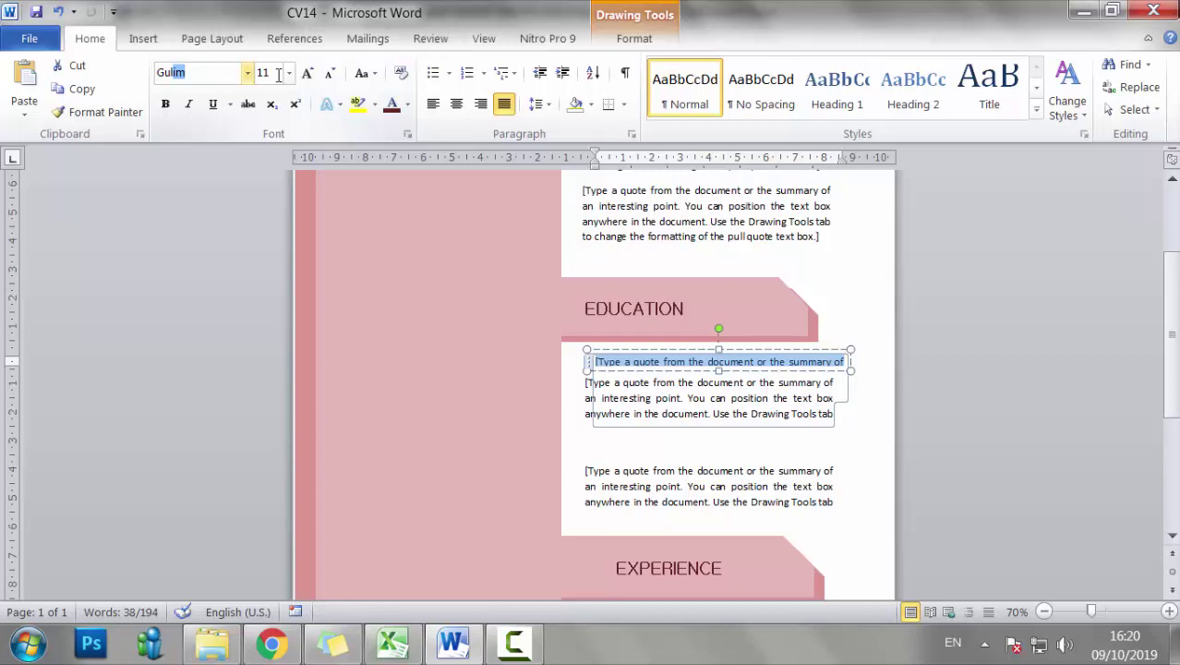
click(309, 74)
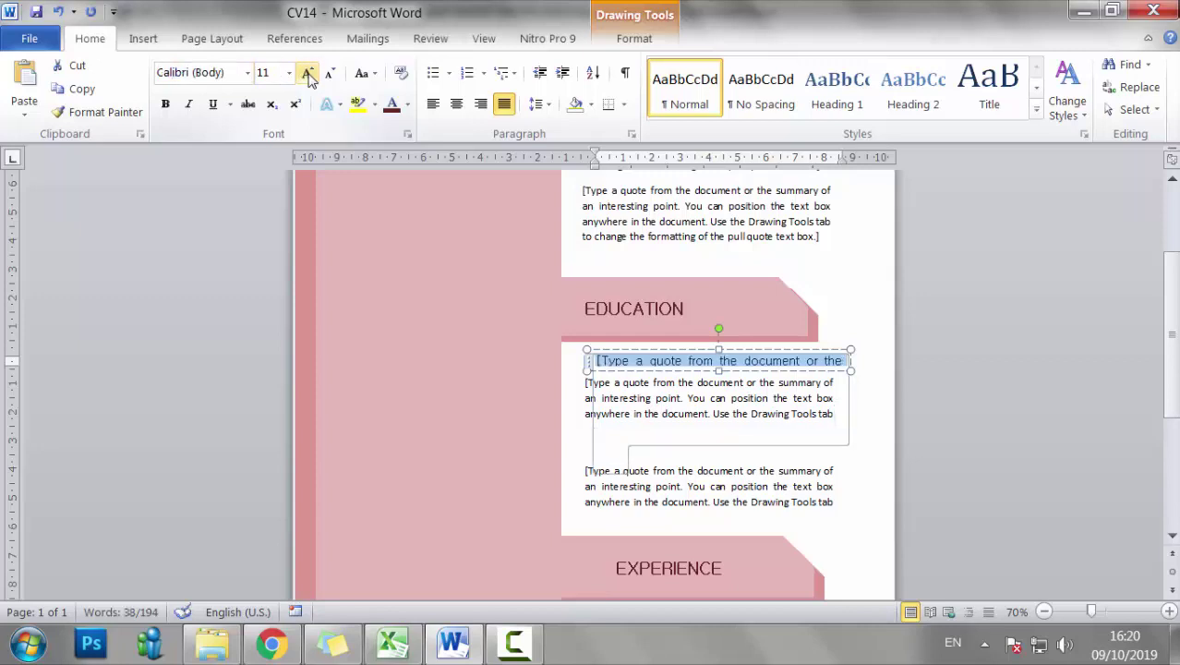
click(222, 77)
text(G)
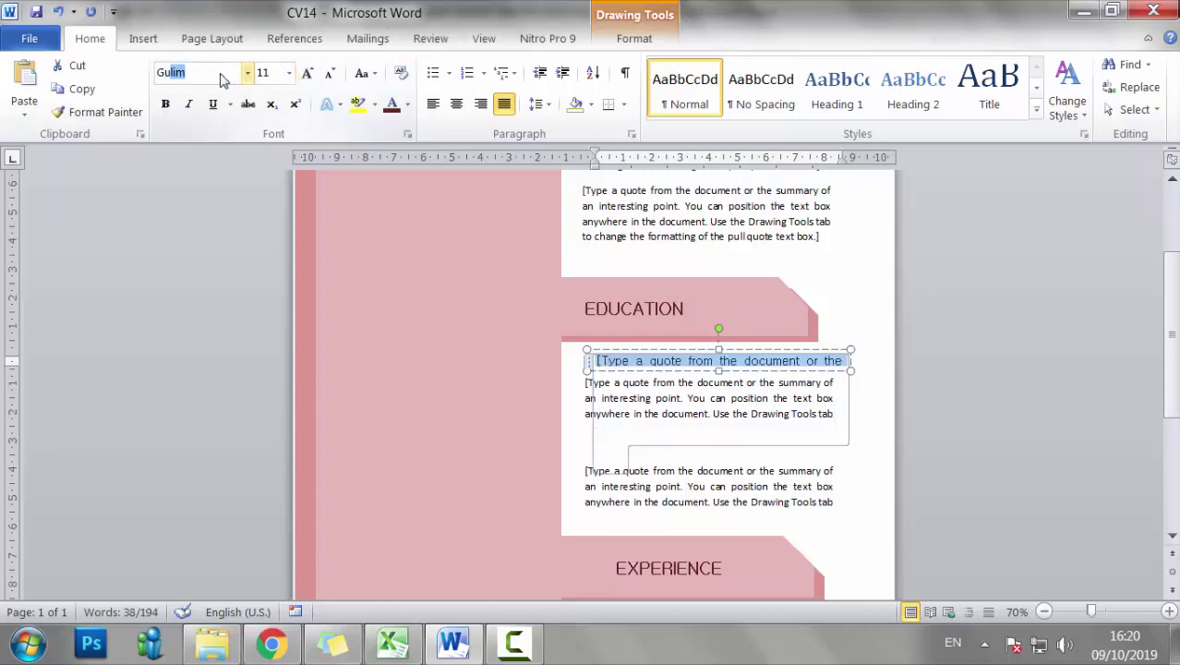
key(Escape)
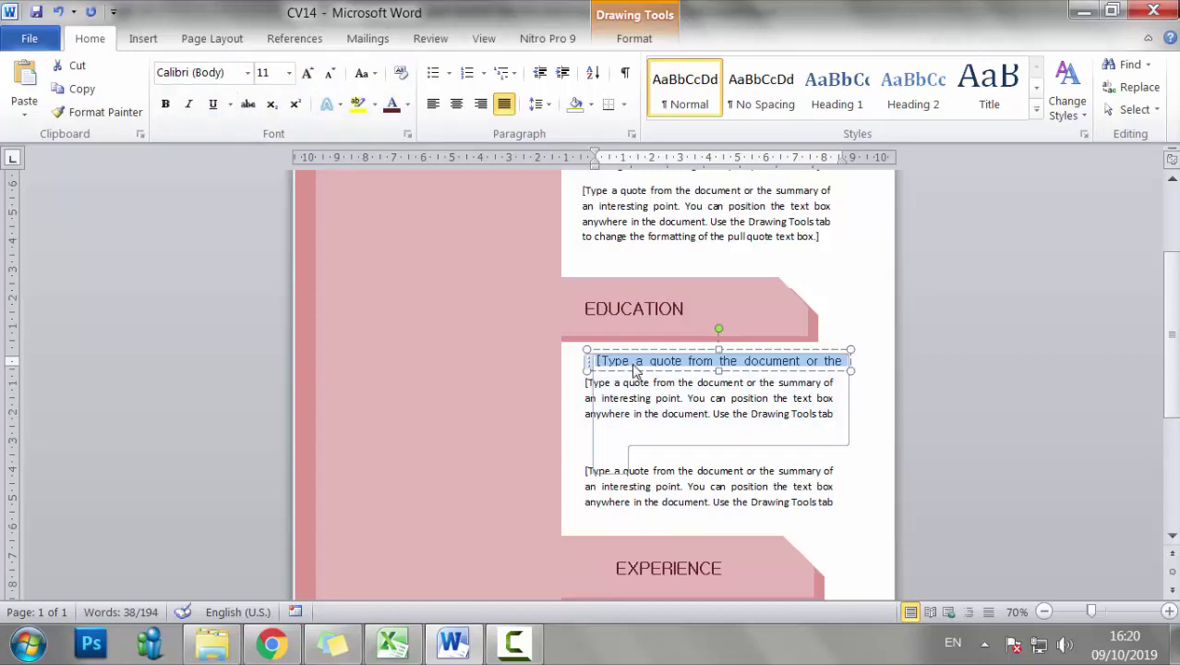
text(SEKO)
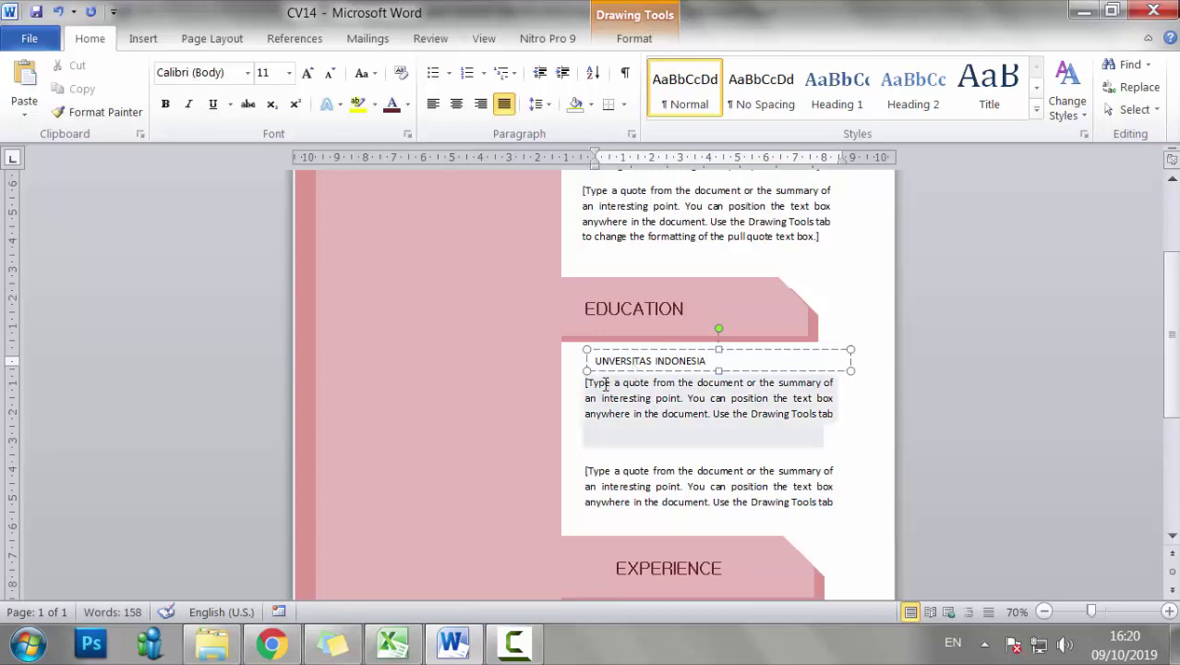
Format the university name as Gulim, 12 pt, bold
drag(711, 362, 578, 357)
click(206, 76)
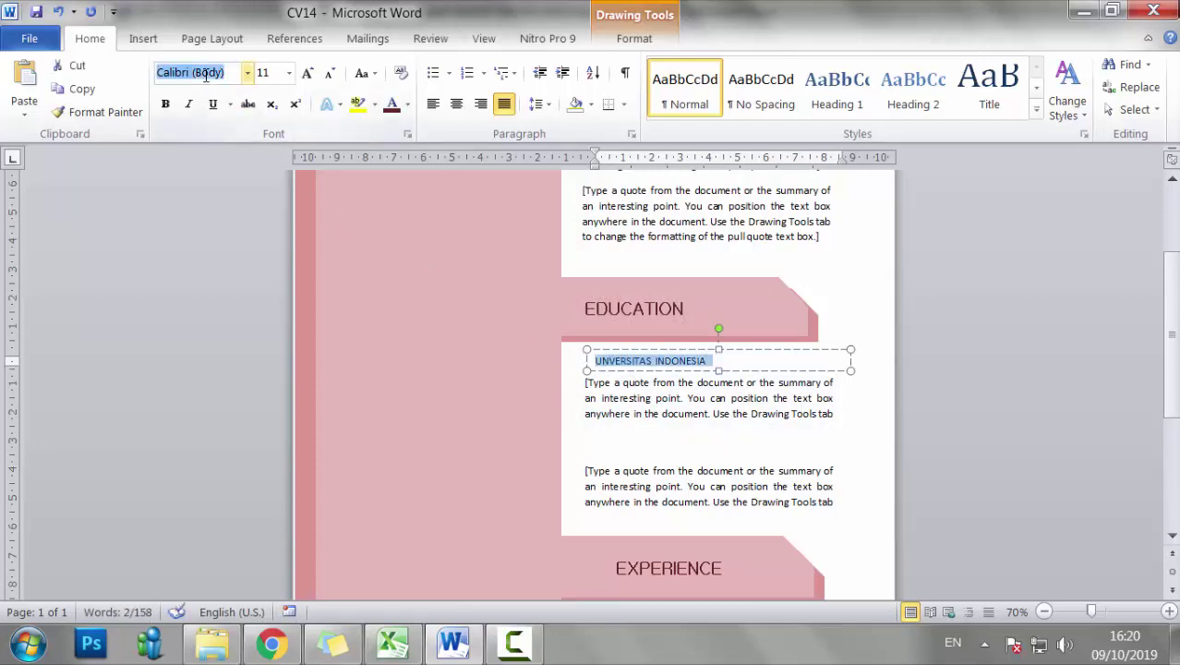
text(gu)
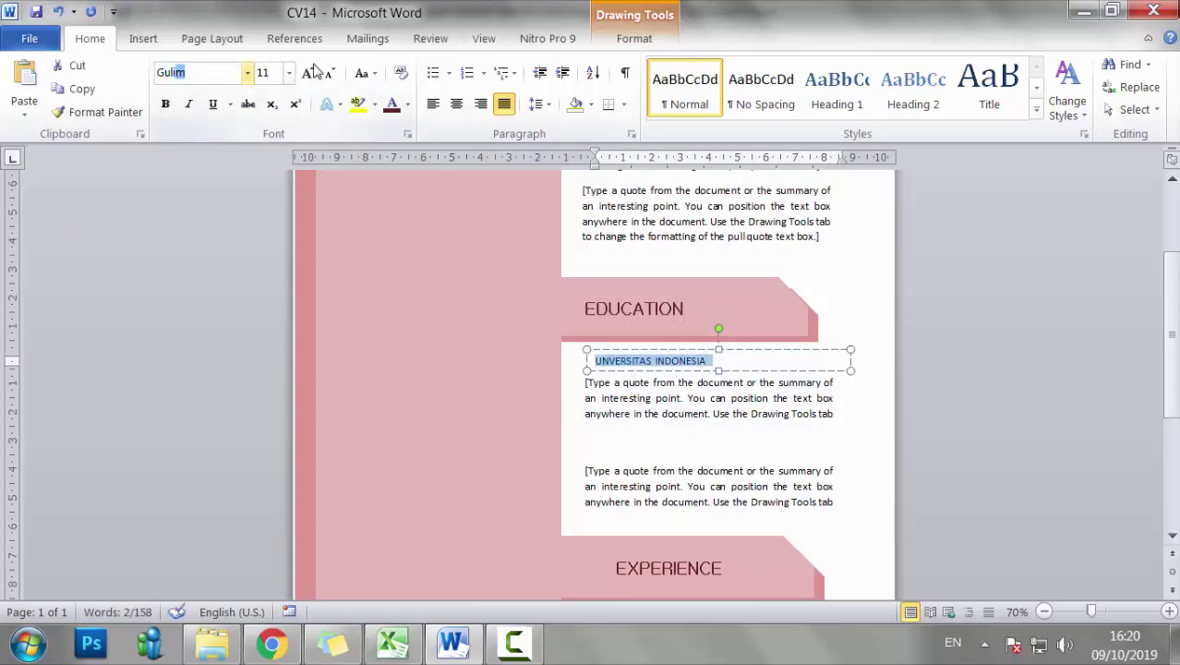
click(308, 74)
click(309, 74)
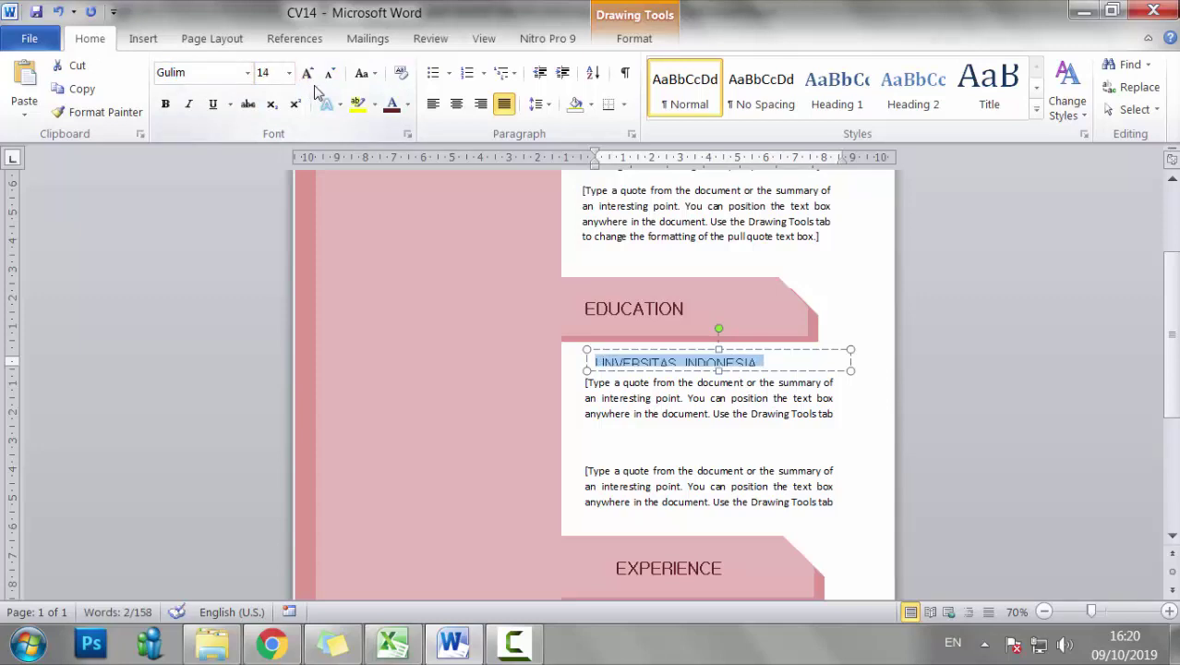
click(330, 76)
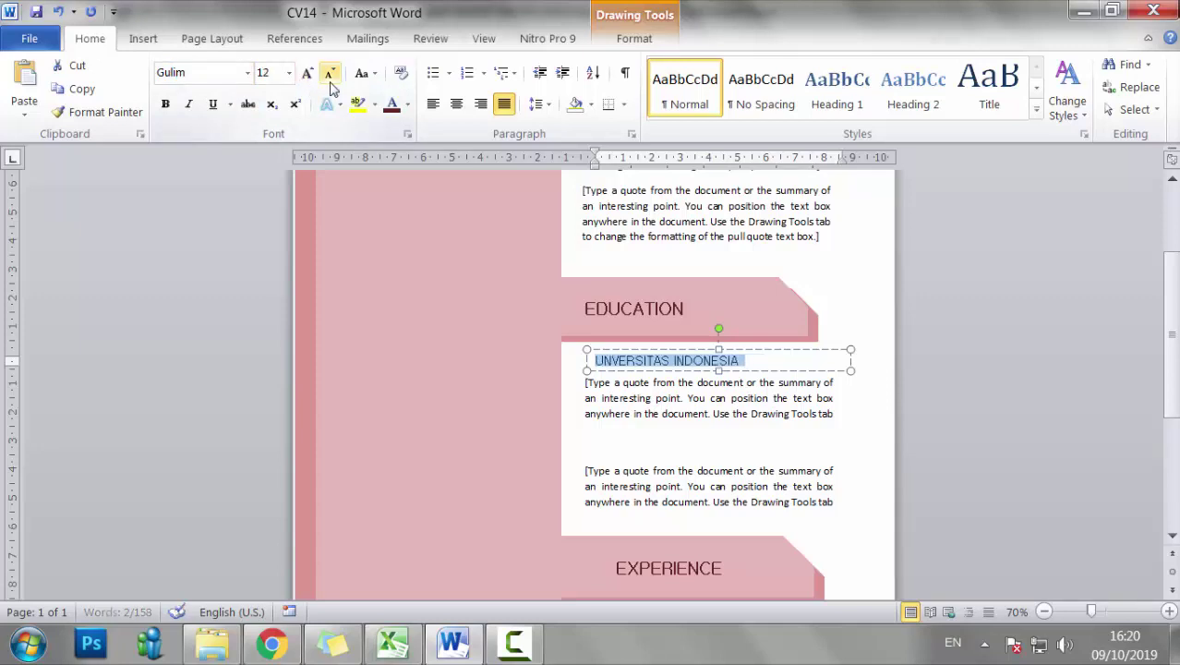
click(165, 104)
Position the heading box just above the quote text under EDUCATION
drag(719, 352, 714, 343)
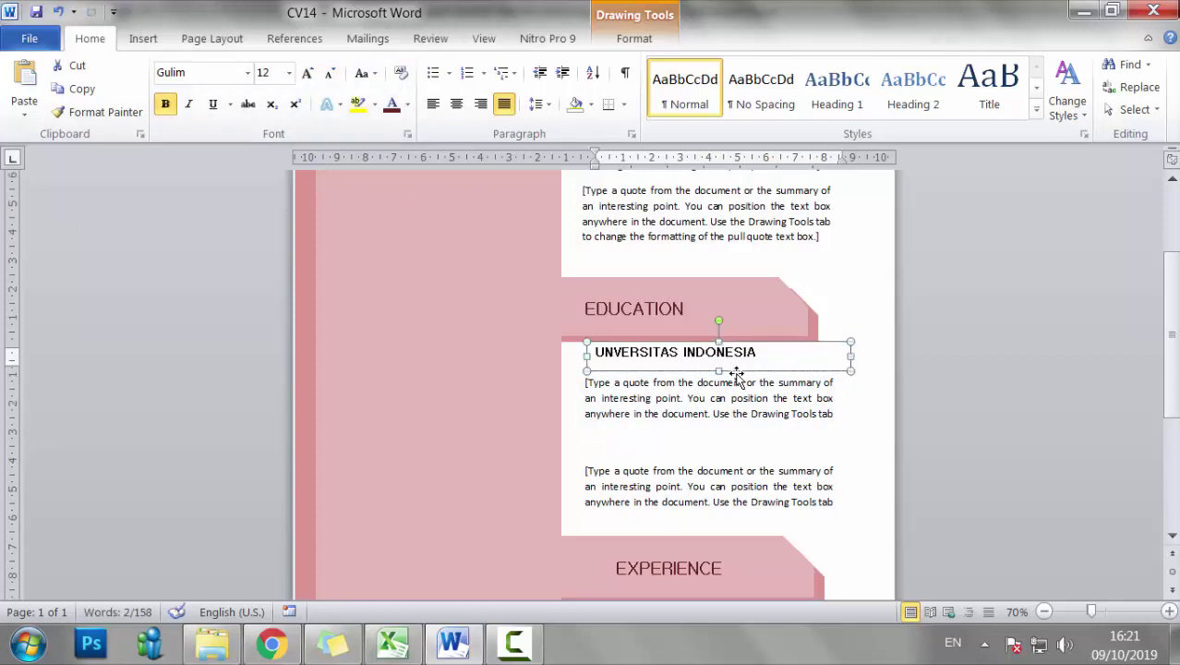
key(Left)
key(Left)
key(Left)
key(Down)
key(Down)
drag(737, 377, 735, 380)
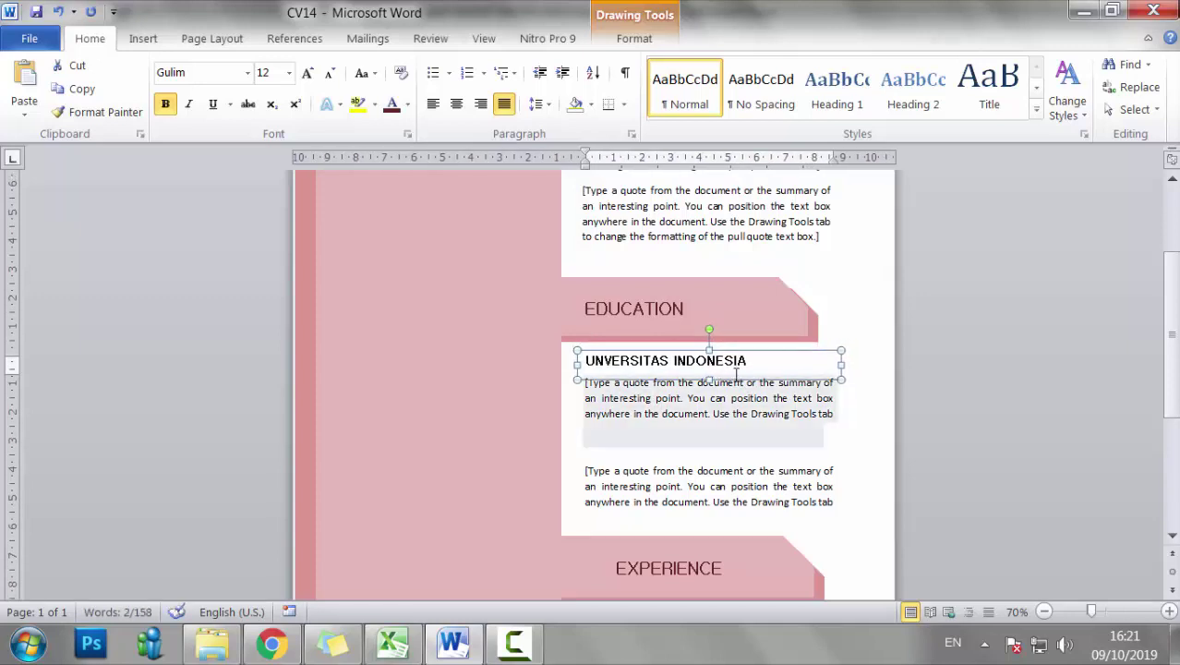
click(871, 459)
scroll(871, 459, up, 2)
scroll(790, 488, down, 1)
Group the university heading box with its quote text box
scroll(791, 414, down, 1)
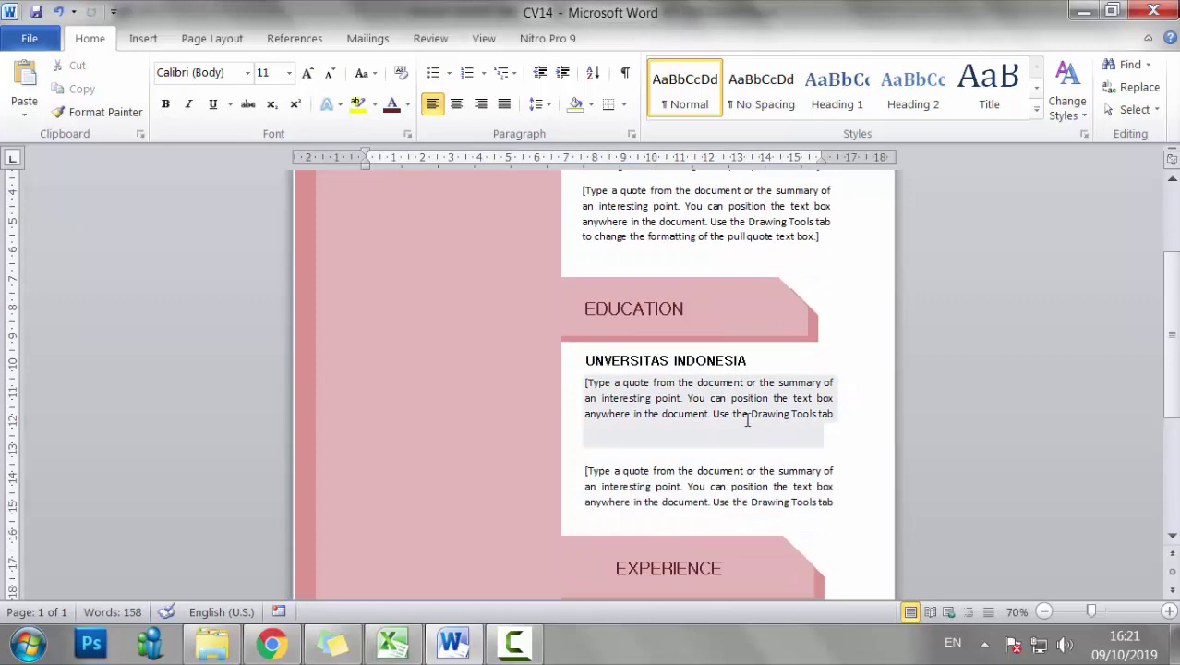
triple_click(774, 408)
shift+click(760, 366)
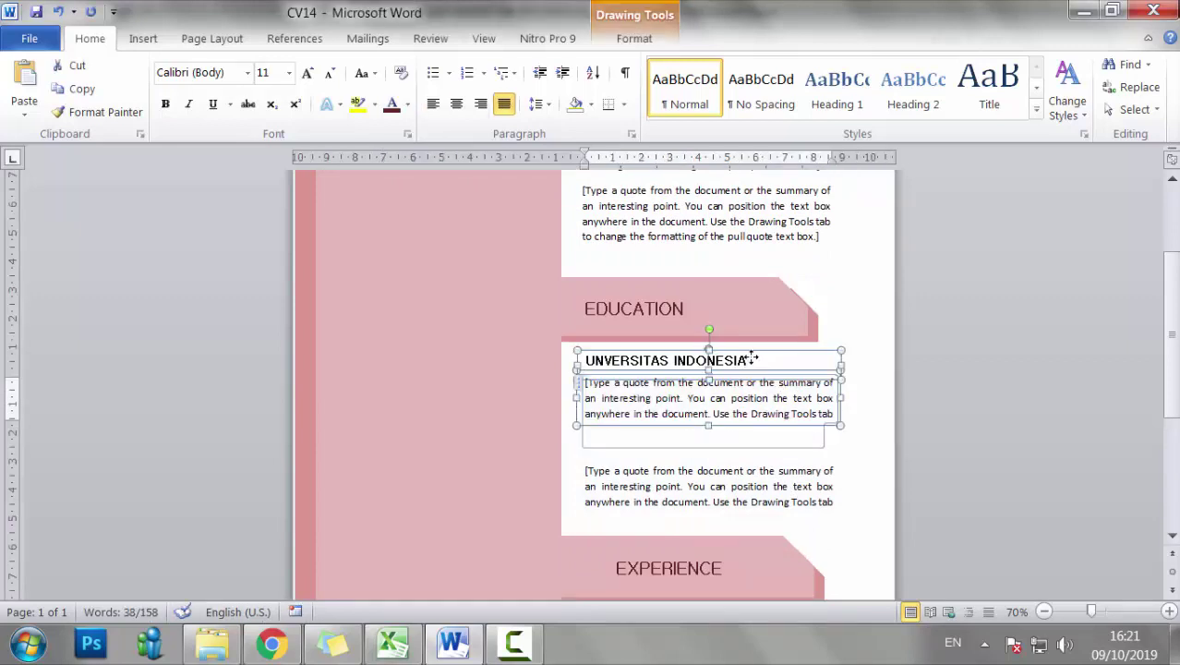
click(634, 38)
click(926, 87)
click(958, 112)
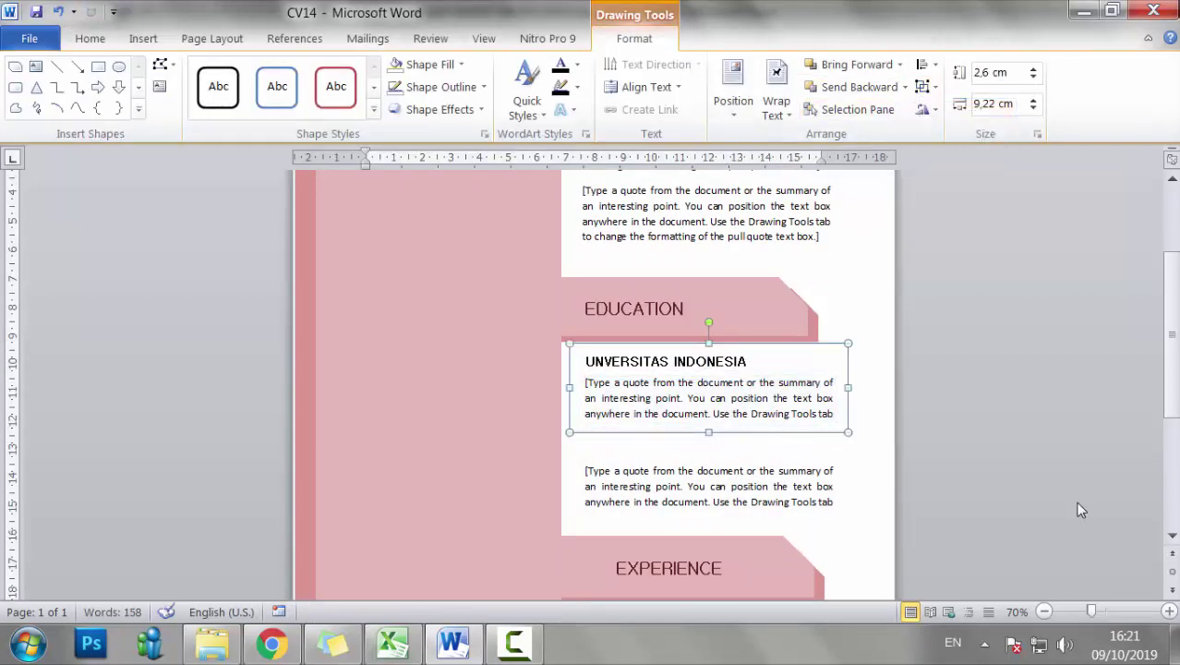
Delete the old lower quote text box
click(752, 458)
key(Escape)
key(Delete)
Copy the grouped heading-and-quote block and place the duplicate below the first
click(754, 404)
click(776, 345)
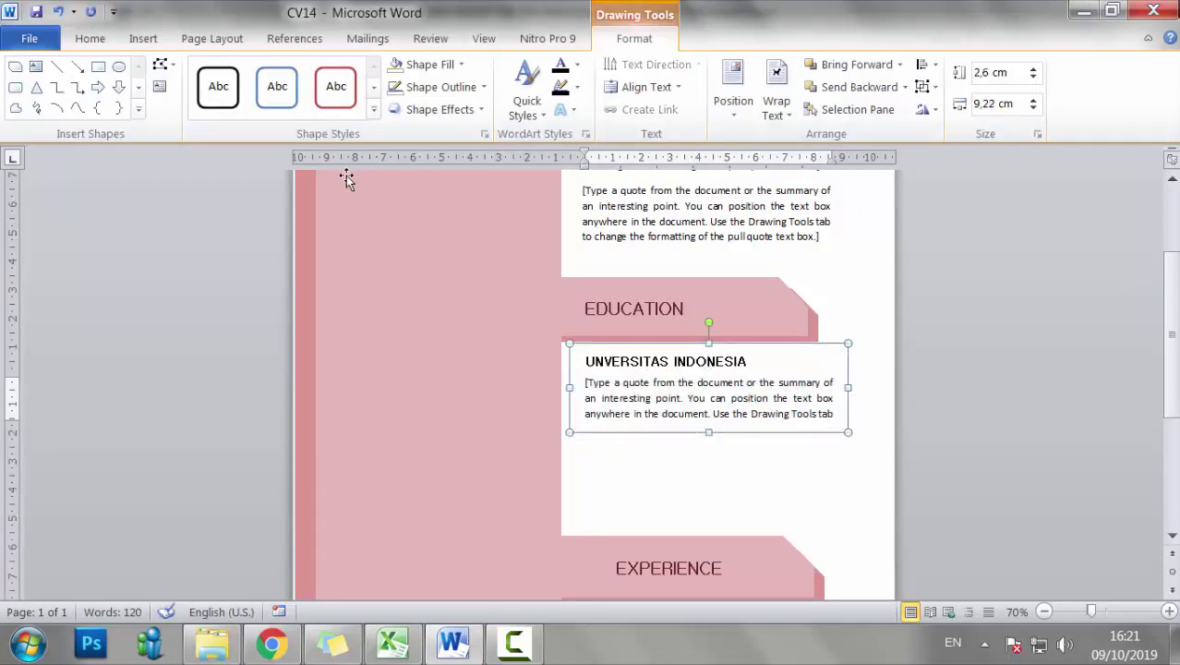
click(90, 38)
click(82, 88)
click(24, 83)
drag(822, 449, 809, 514)
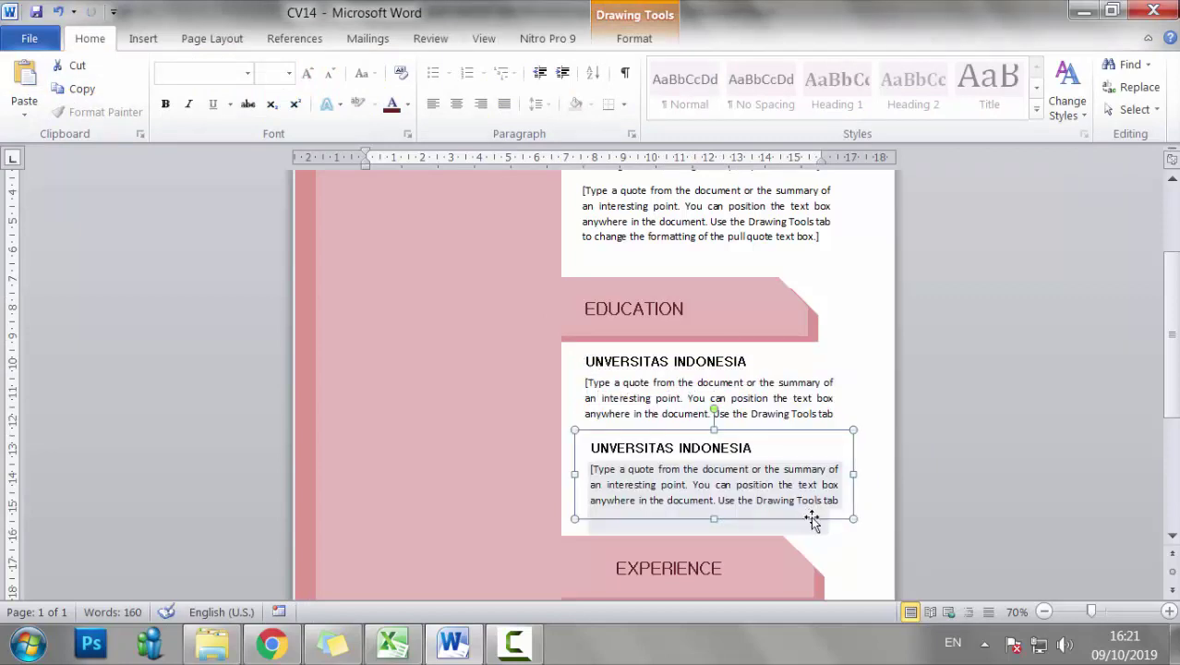
key(Left)
key(Left)
key(Left)
key(Down)
scroll(813, 520, down, 2)
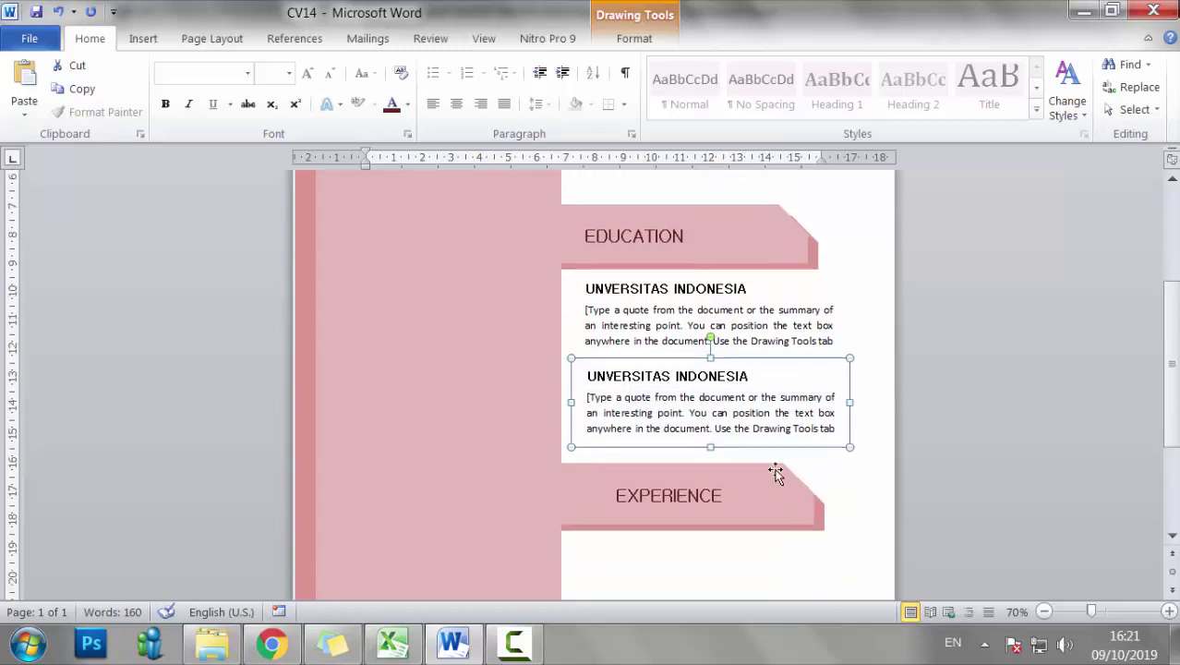
scroll(881, 524, down, 3)
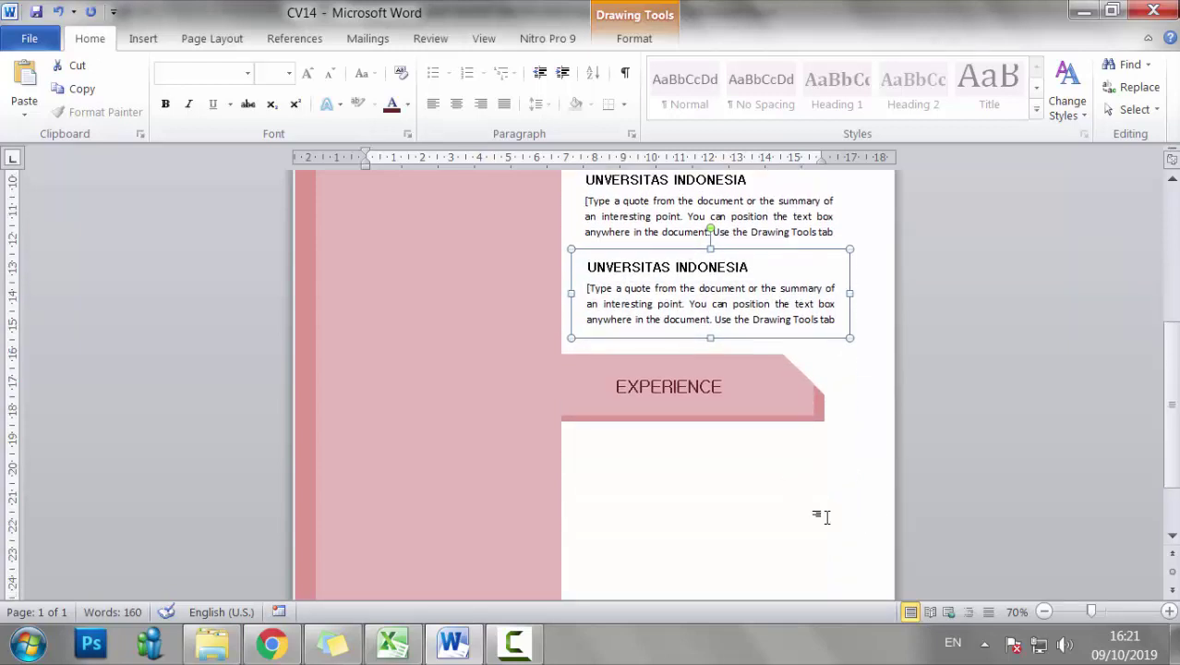
scroll(796, 522, down, 2)
scroll(780, 509, up, 5)
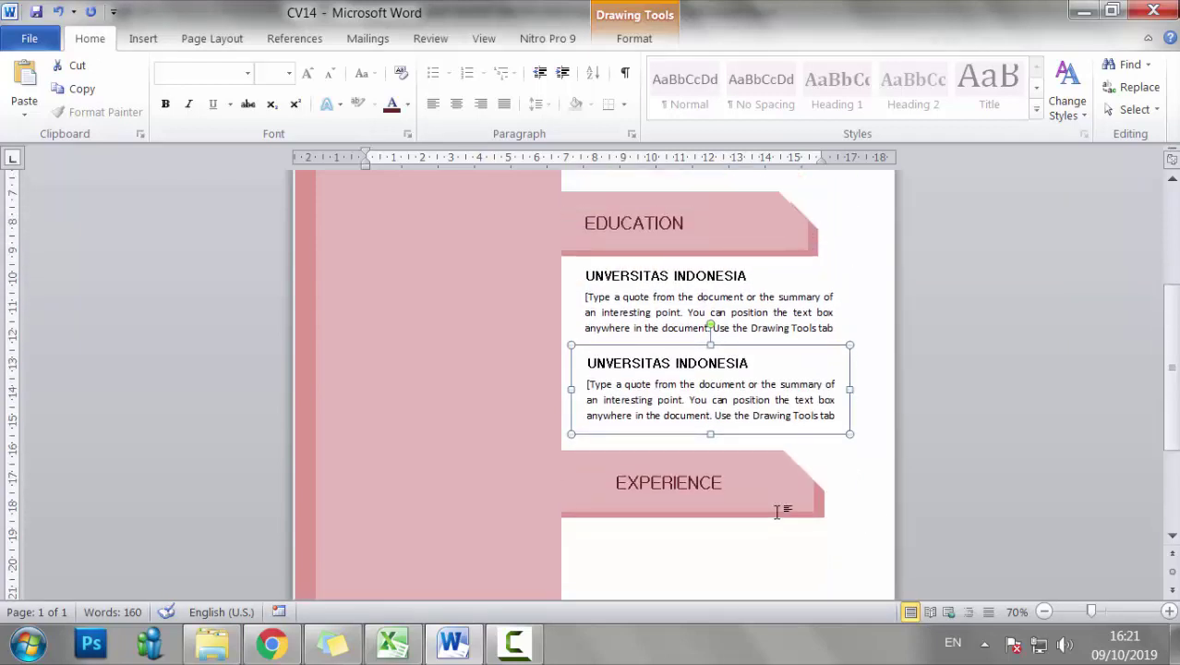
Left-align the EXPERIENCE label and indent it slightly to match the EDUCATION label
scroll(777, 511, down, 1)
scroll(778, 513, down, 3)
scroll(778, 512, down, 1)
scroll(777, 512, up, 4)
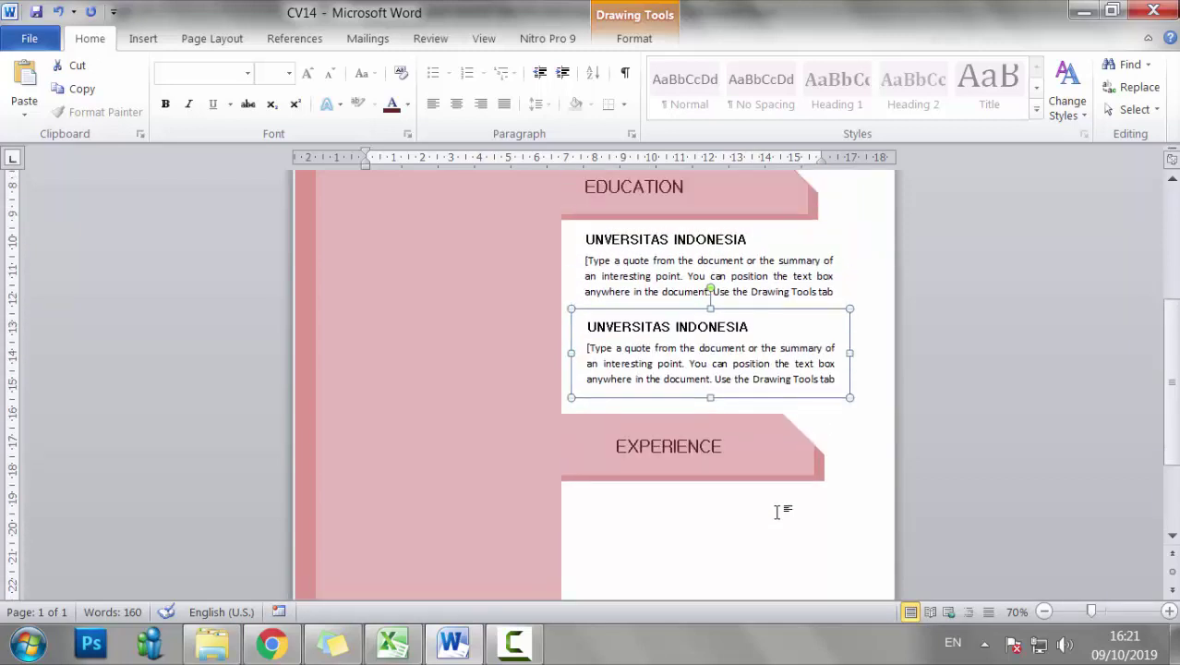
scroll(778, 513, up, 1)
drag(727, 481, 613, 482)
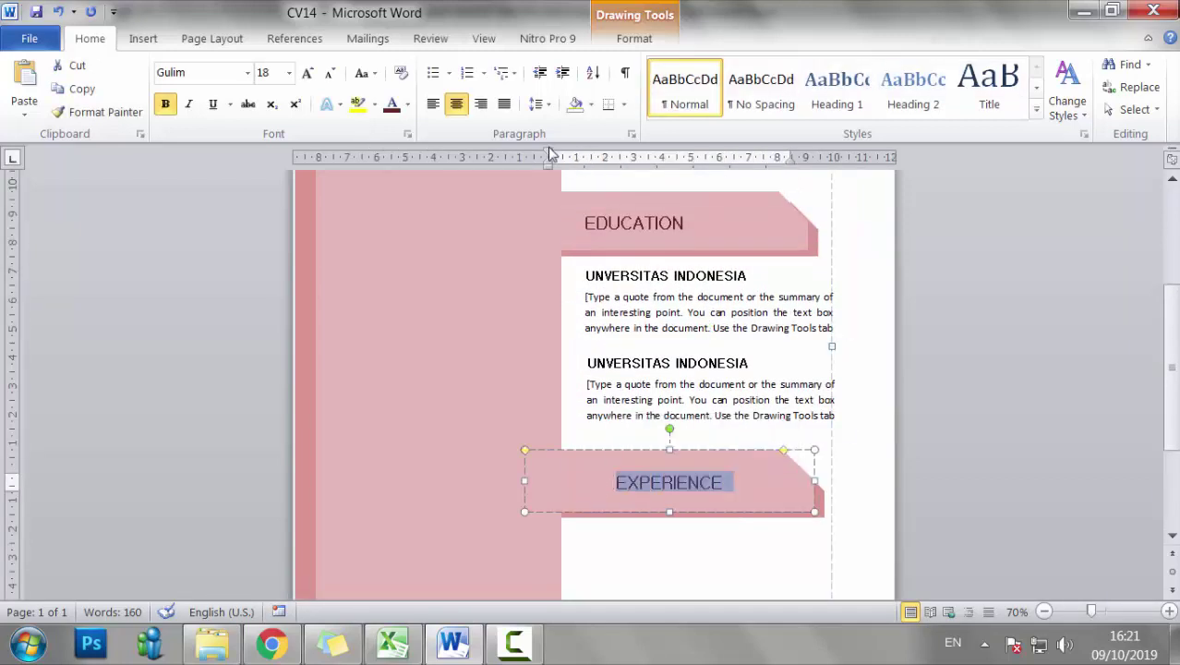
click(432, 104)
drag(551, 168, 585, 168)
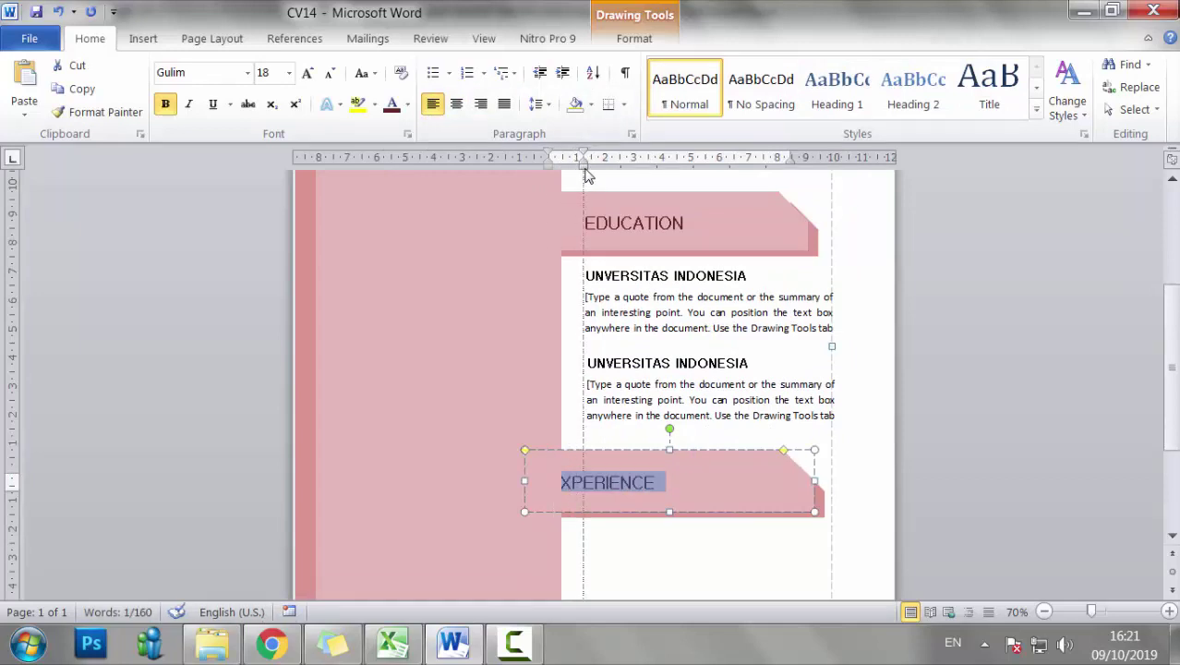
click(709, 491)
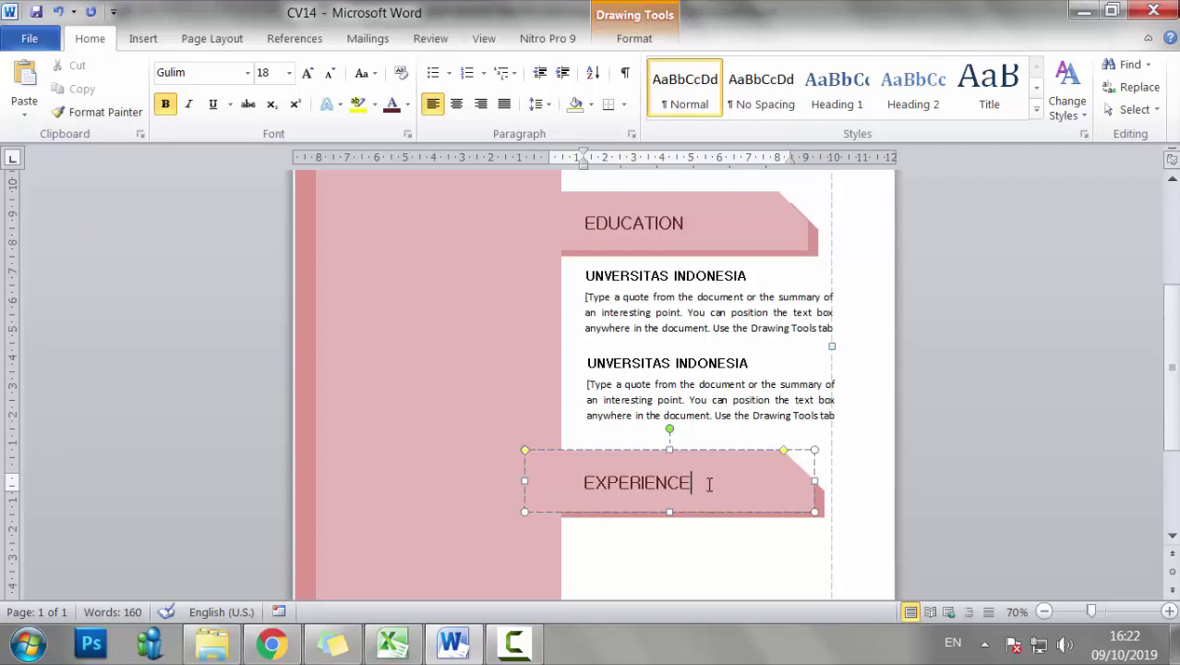
scroll(756, 490, down, 1)
scroll(757, 490, down, 3)
Copy the second UNIVERSITAS INDONESIA entry box
click(756, 465)
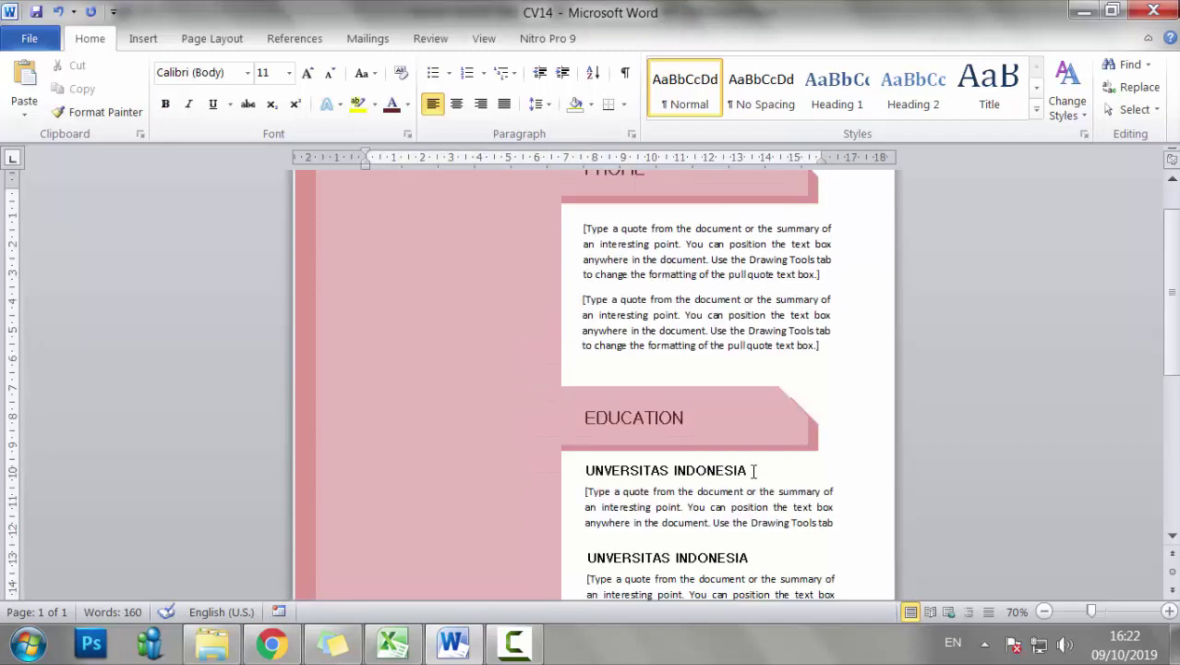
scroll(754, 475, down, 4)
scroll(753, 479, up, 1)
click(753, 466)
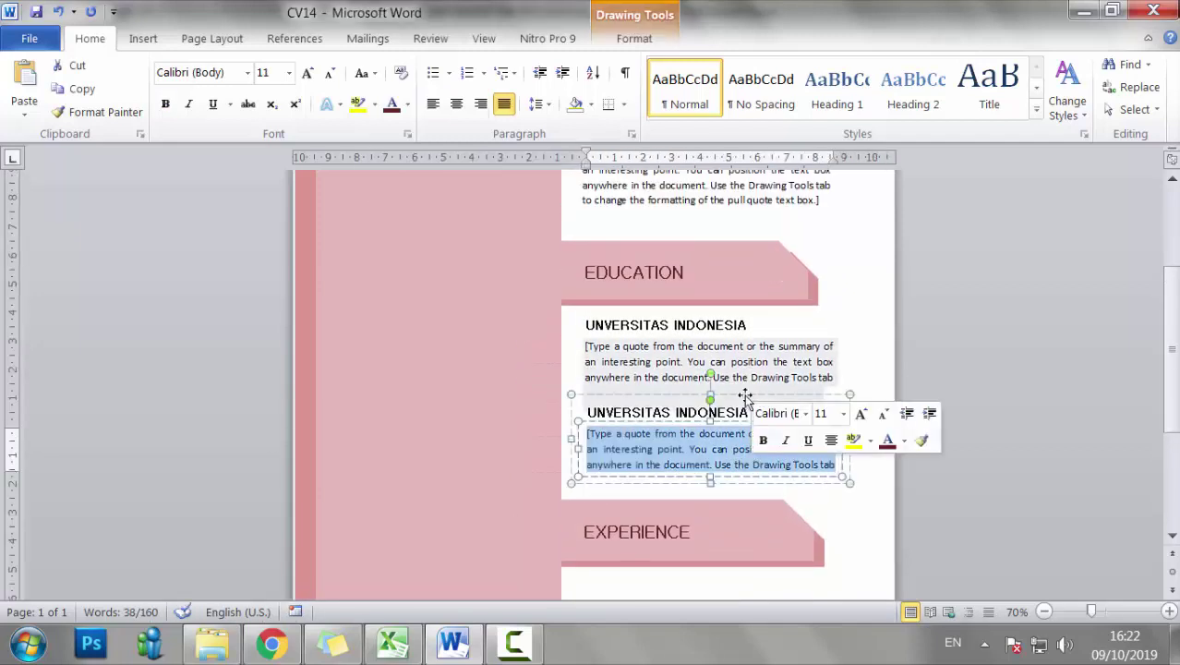
click(844, 399)
click(53, 89)
scroll(535, 423, down, 3)
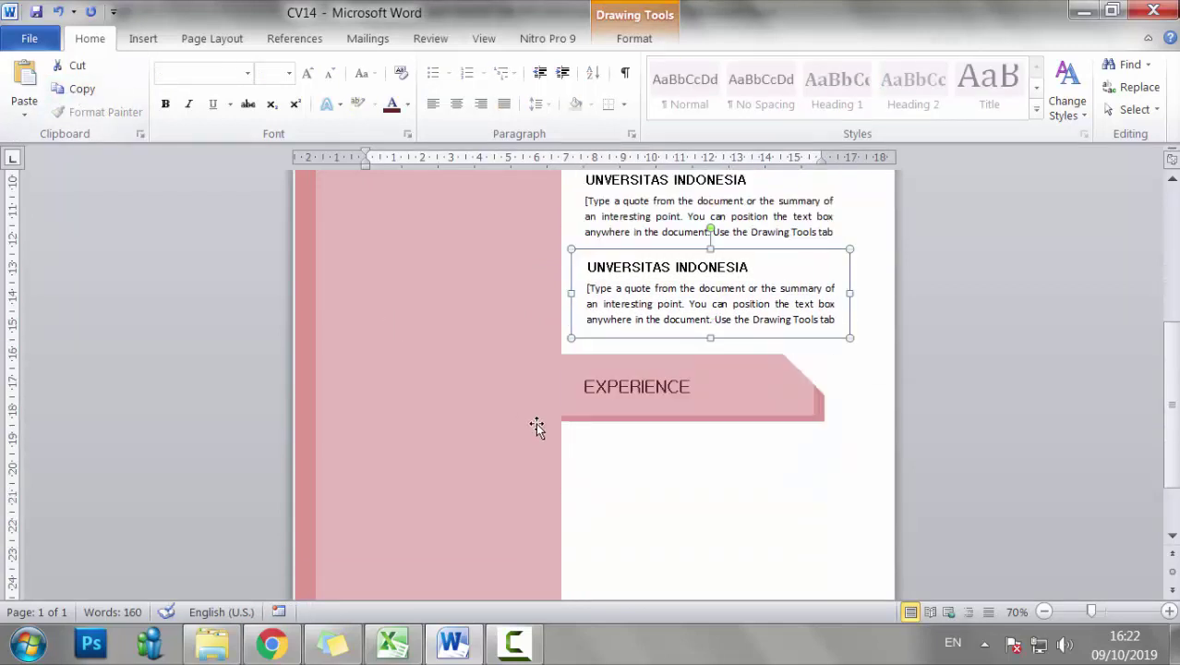
scroll(652, 436, up, 6)
Paste the entry below the EXPERIENCE banner and nudge it left to align
click(652, 437)
scroll(759, 491, down, 3)
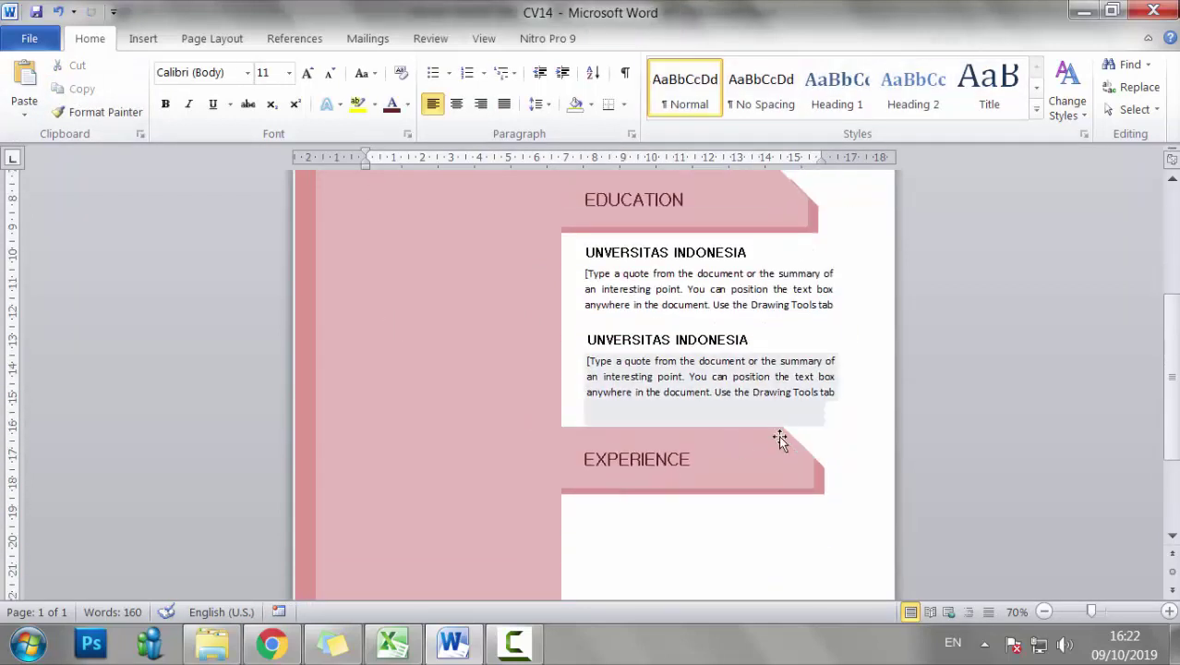
scroll(780, 438, down, 2)
click(28, 83)
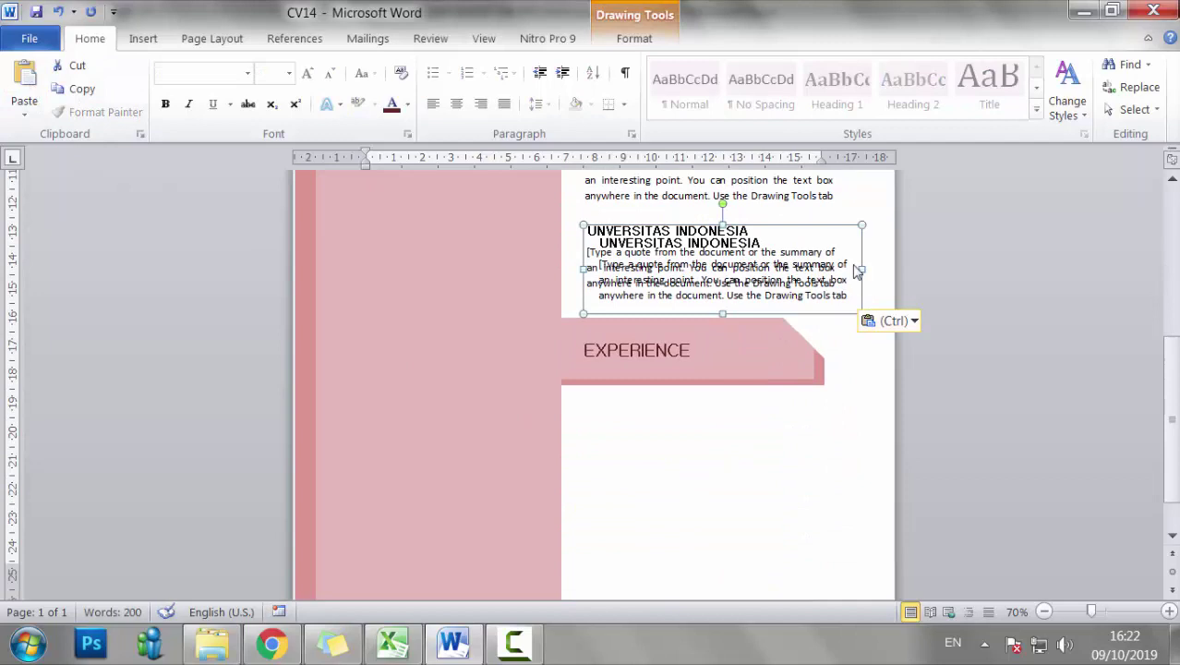
drag(845, 235, 836, 399)
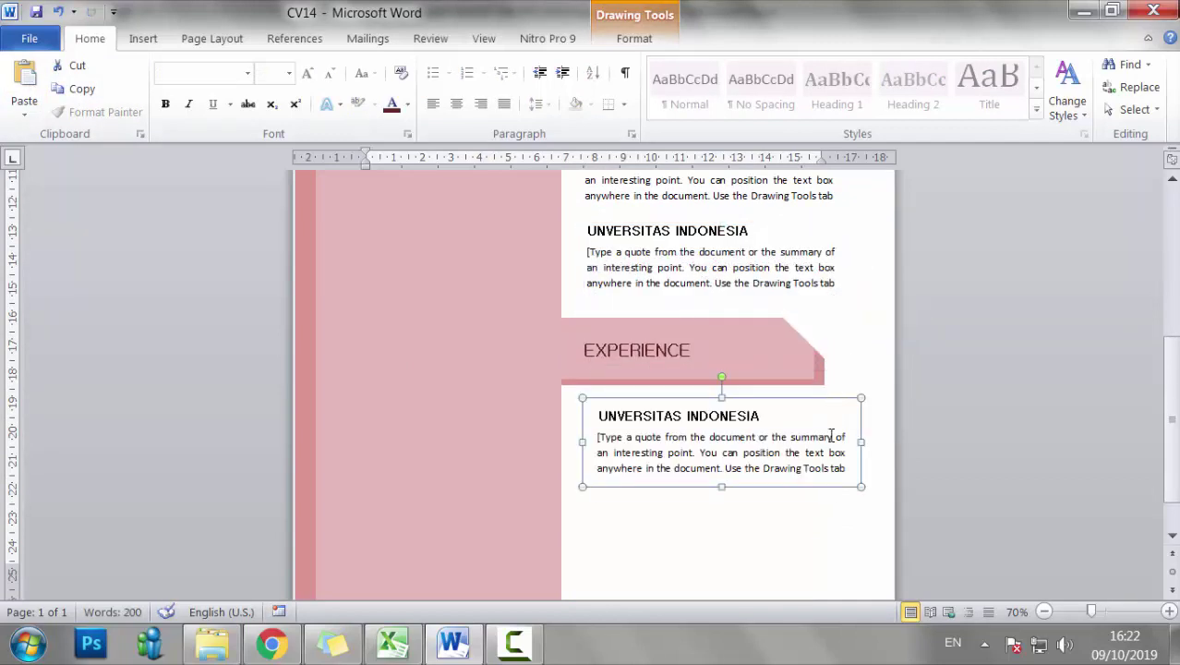
key(Left)
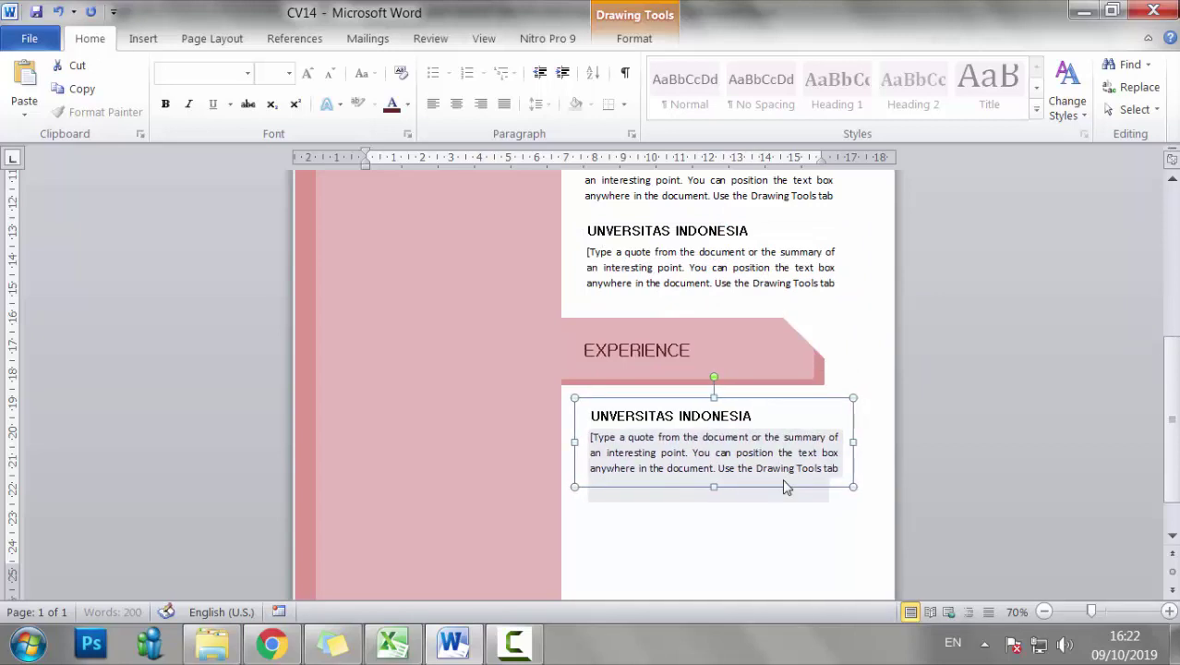
Change the copied entry's heading to 'PT. INDONESIA JAYA'
click(646, 417)
click(575, 417)
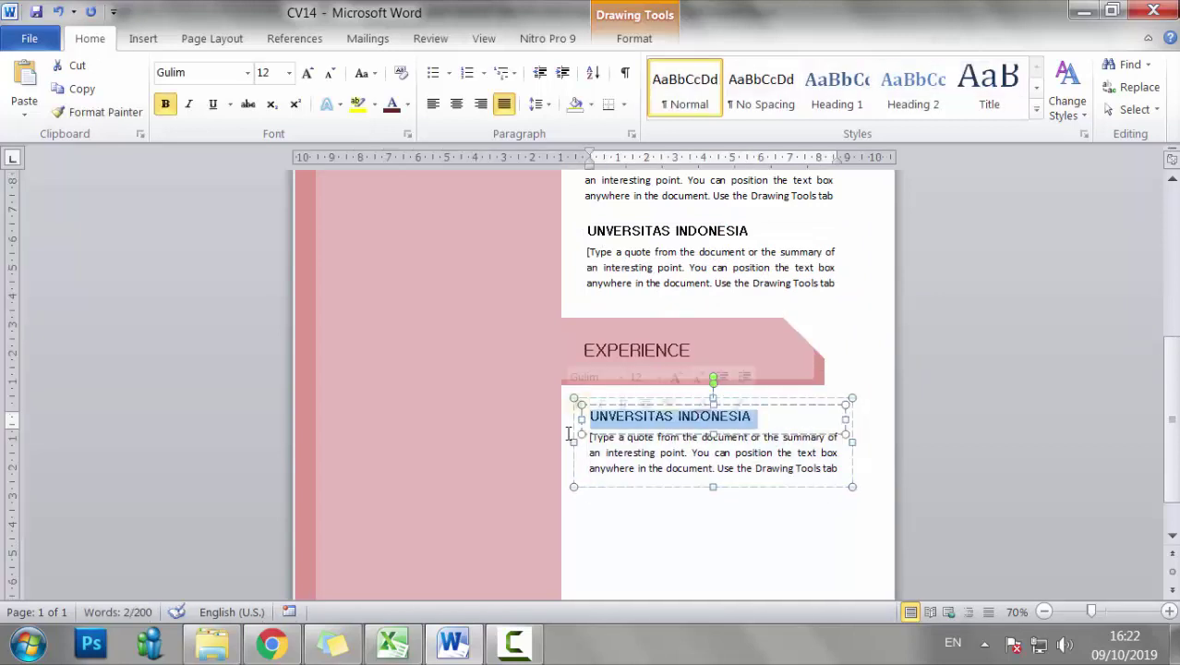
text(PT. INDONESIA JAYA)
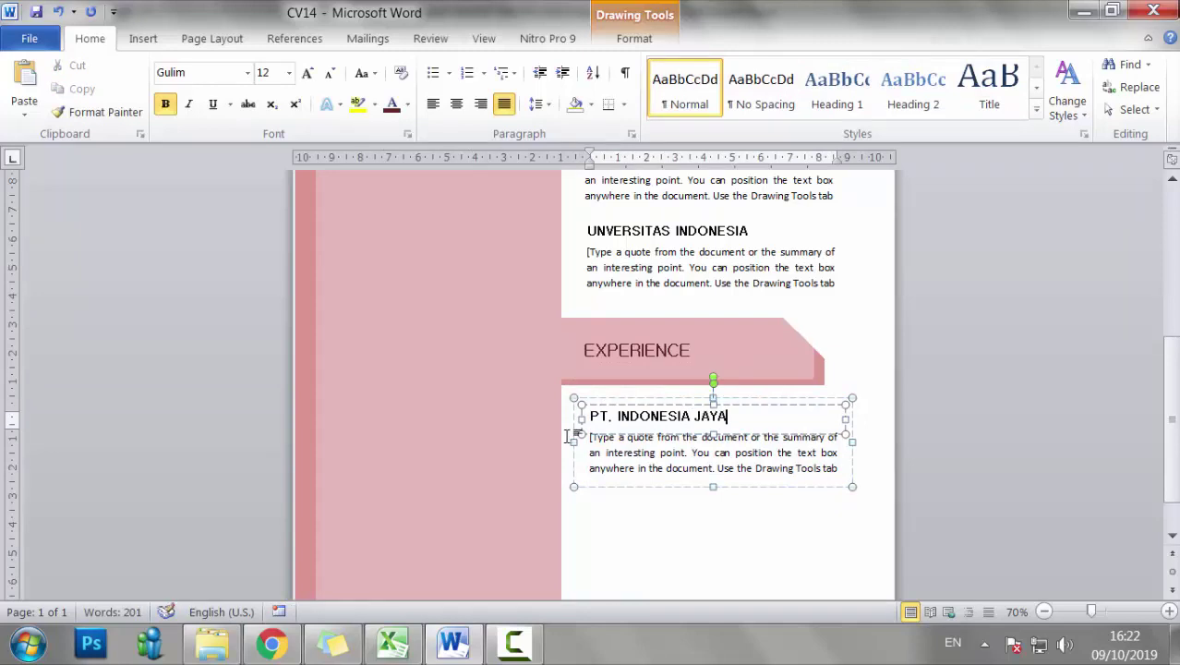
click(683, 555)
scroll(736, 534, down, 5)
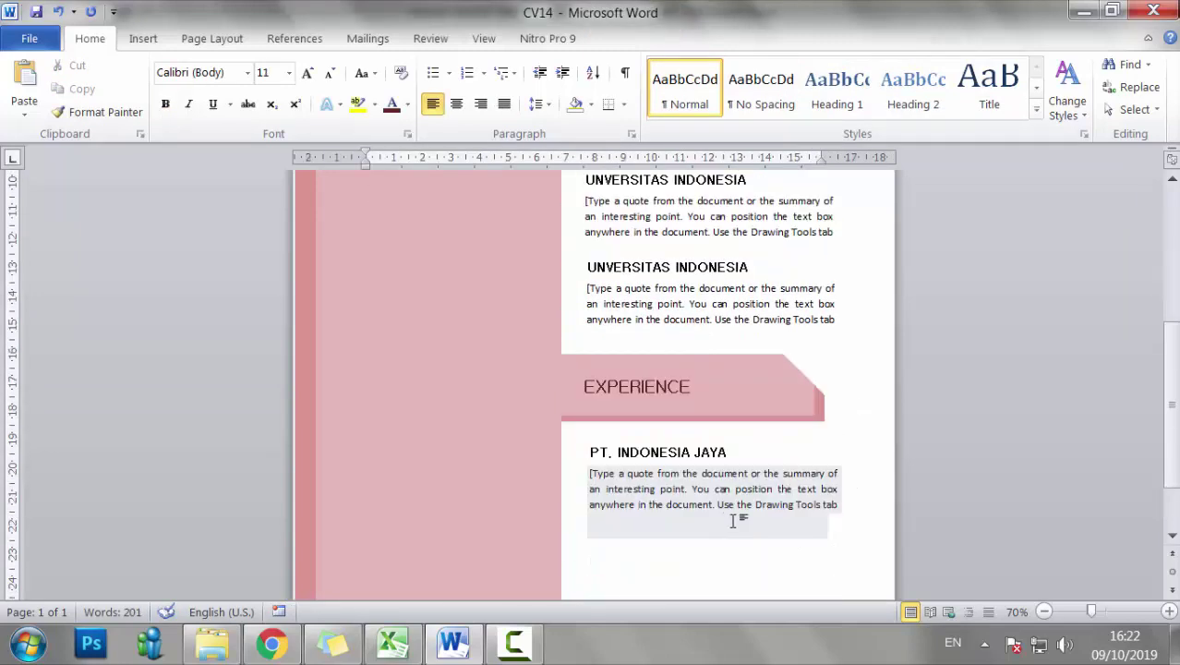
click(727, 435)
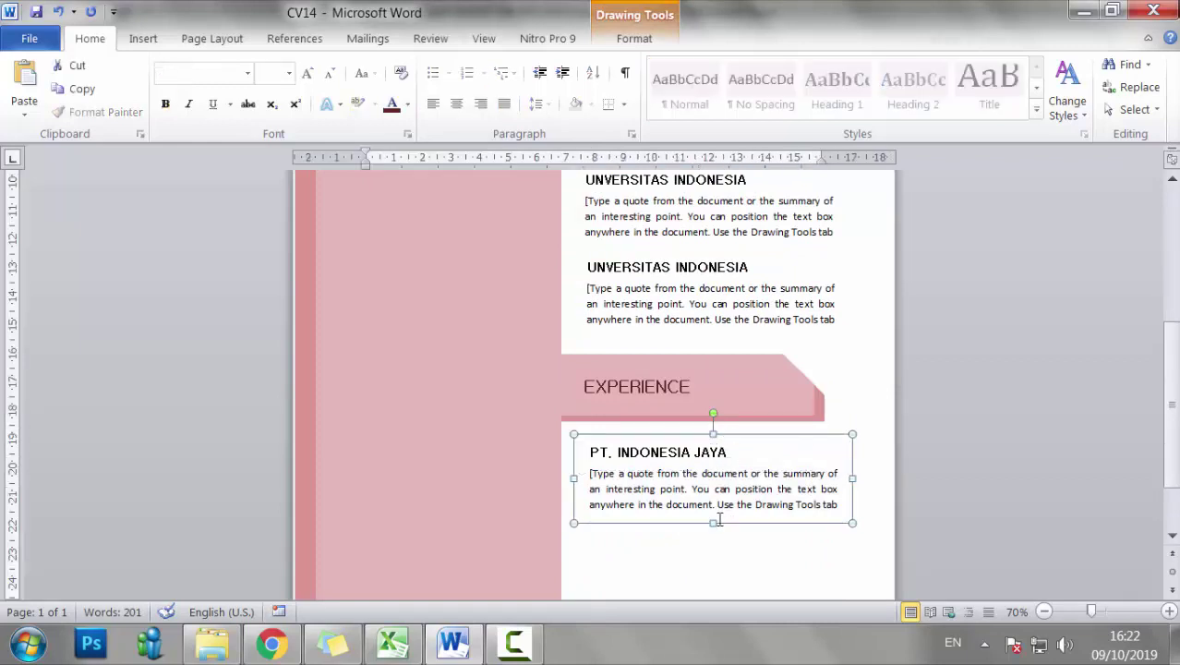
scroll(717, 477, down, 2)
click(717, 477)
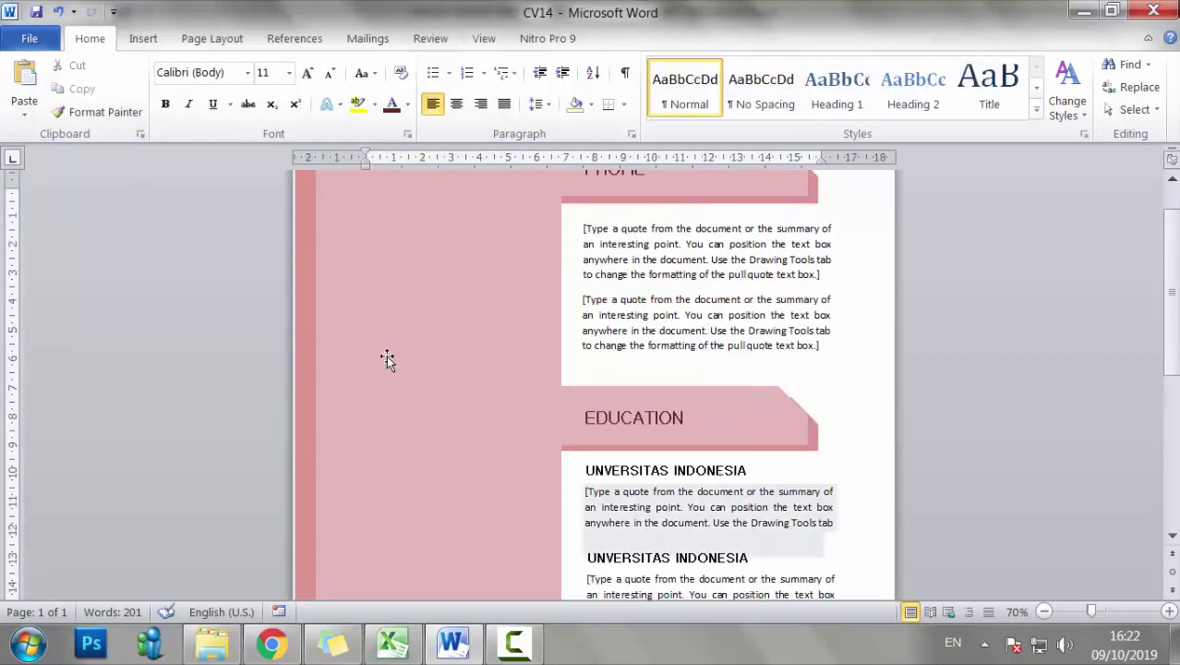
Paste a duplicate entry and move it below the first PT. INDONESIA JAYA entry
click(25, 81)
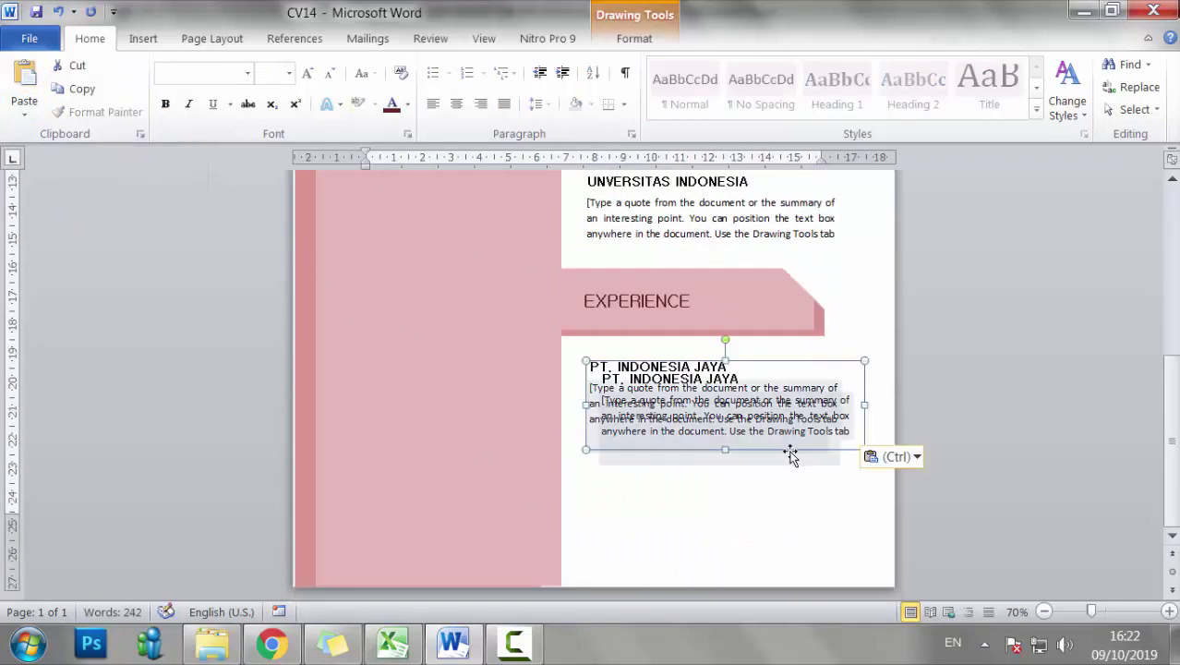
drag(842, 363, 842, 450)
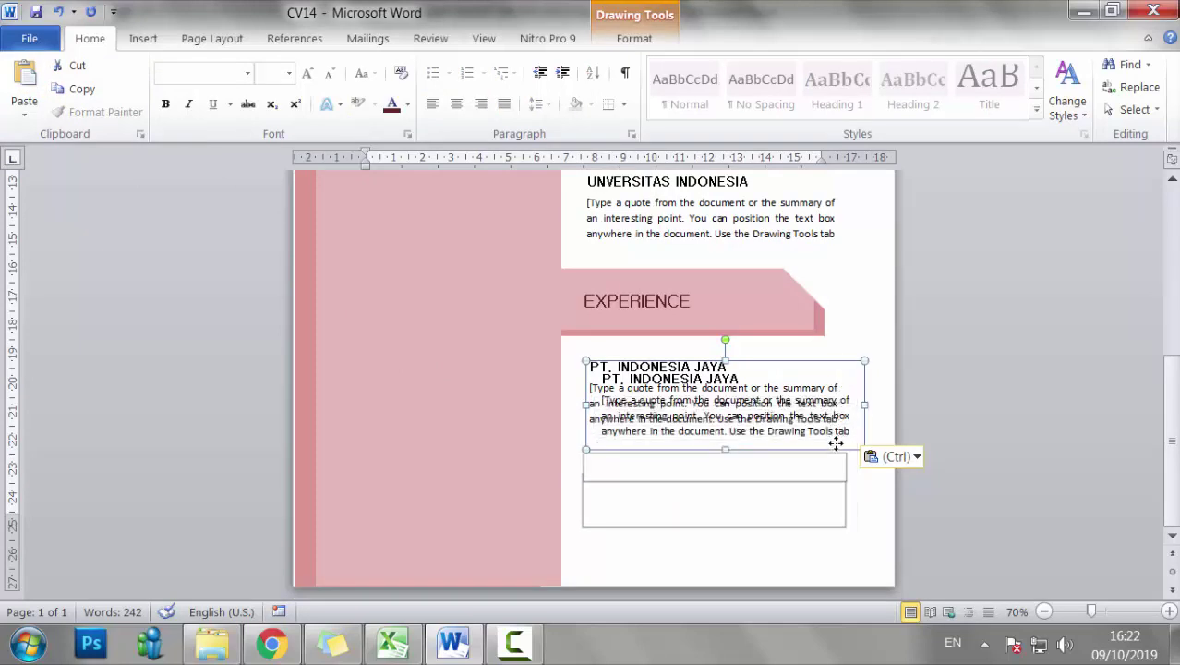
key(ctrl+Left)
key(ctrl+Left)
key(ctrl+Left)
key(ctrl+Left)
key(ctrl+Left)
key(ctrl+Left)
key(ctrl+Left)
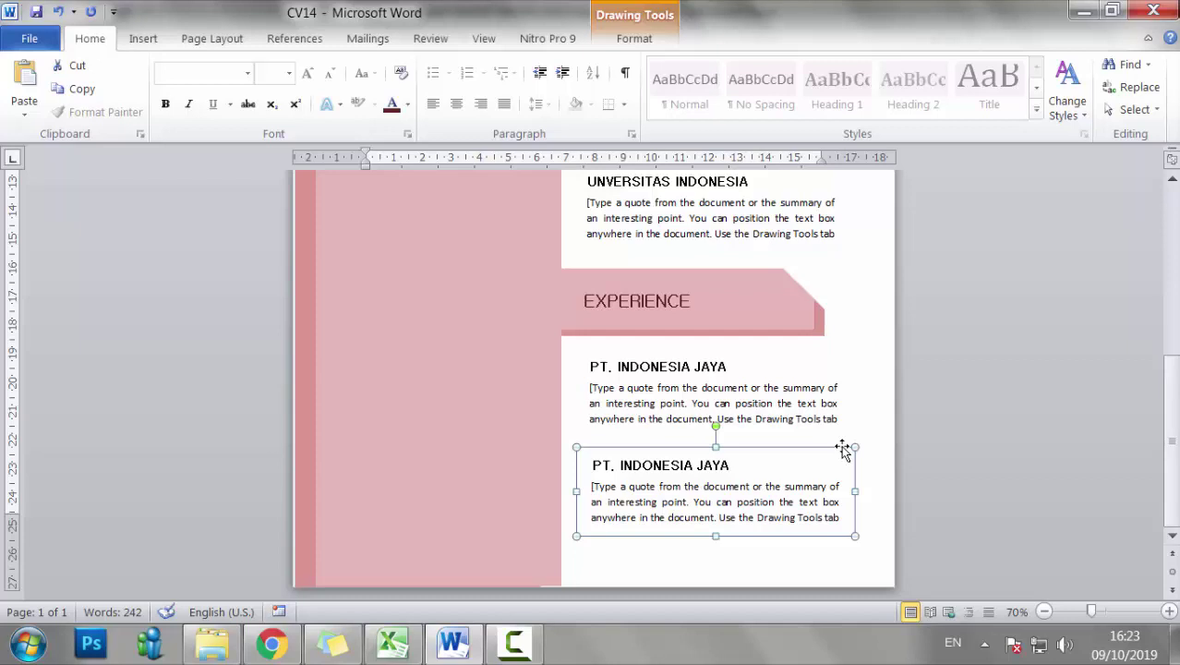
click(913, 448)
scroll(918, 465, down, 5)
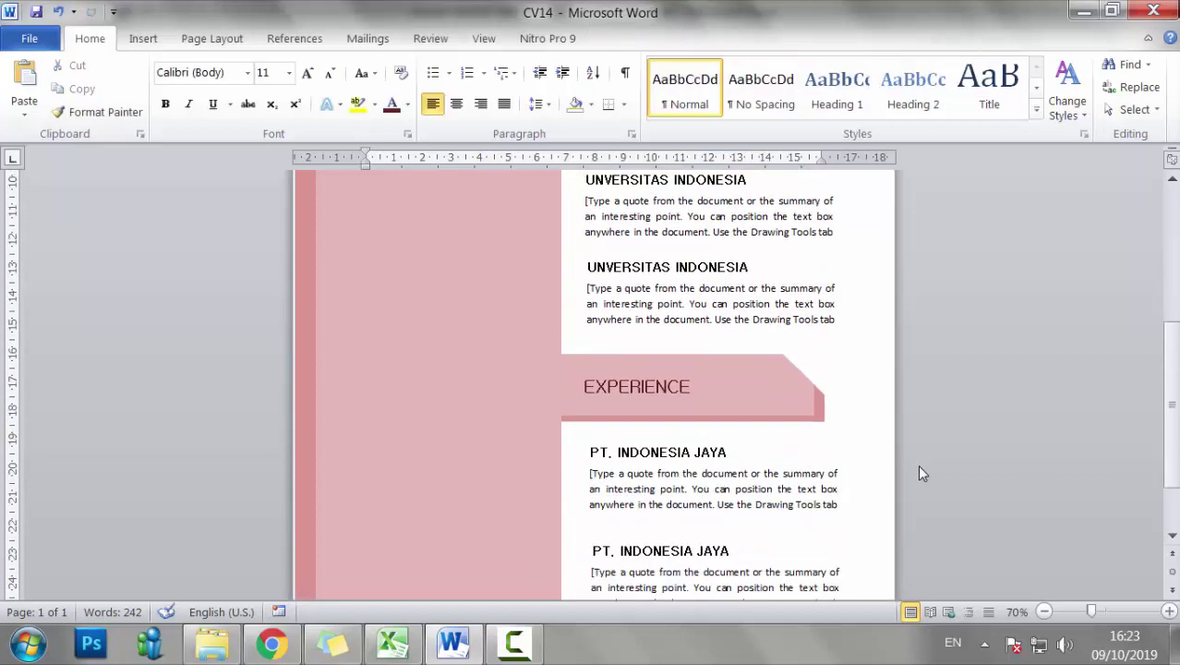
scroll(916, 474, down, 1)
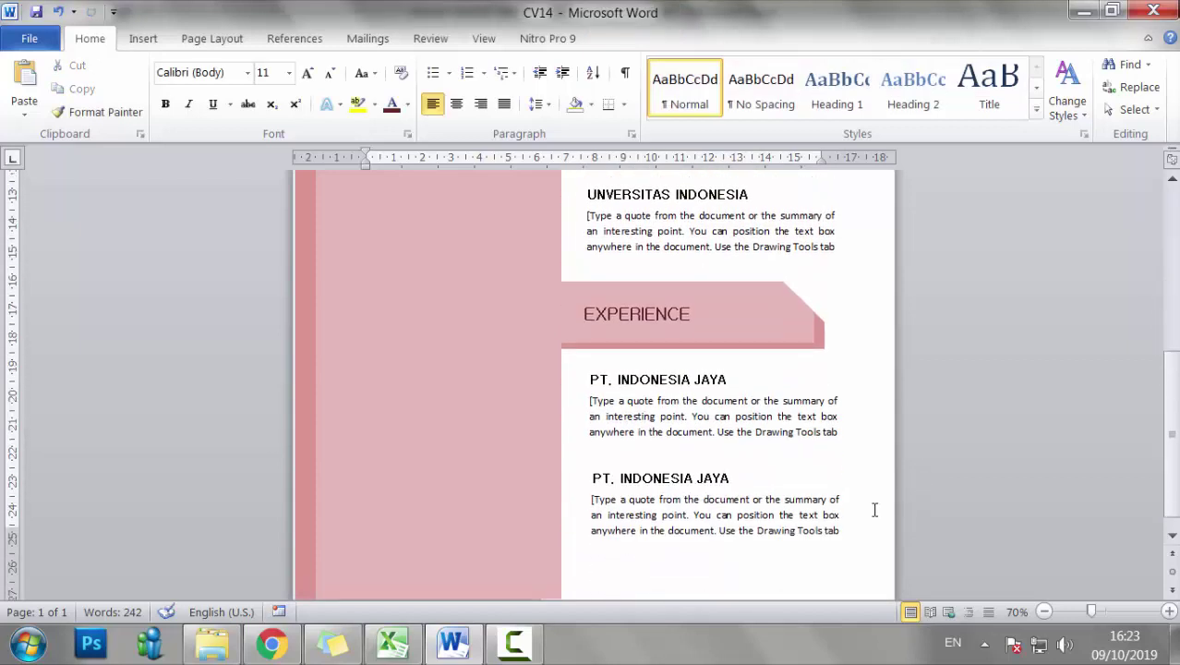
Nudge the lower entry left so both experience entries line up
click(819, 547)
key(ctrl+Left)
key(ctrl+Left)
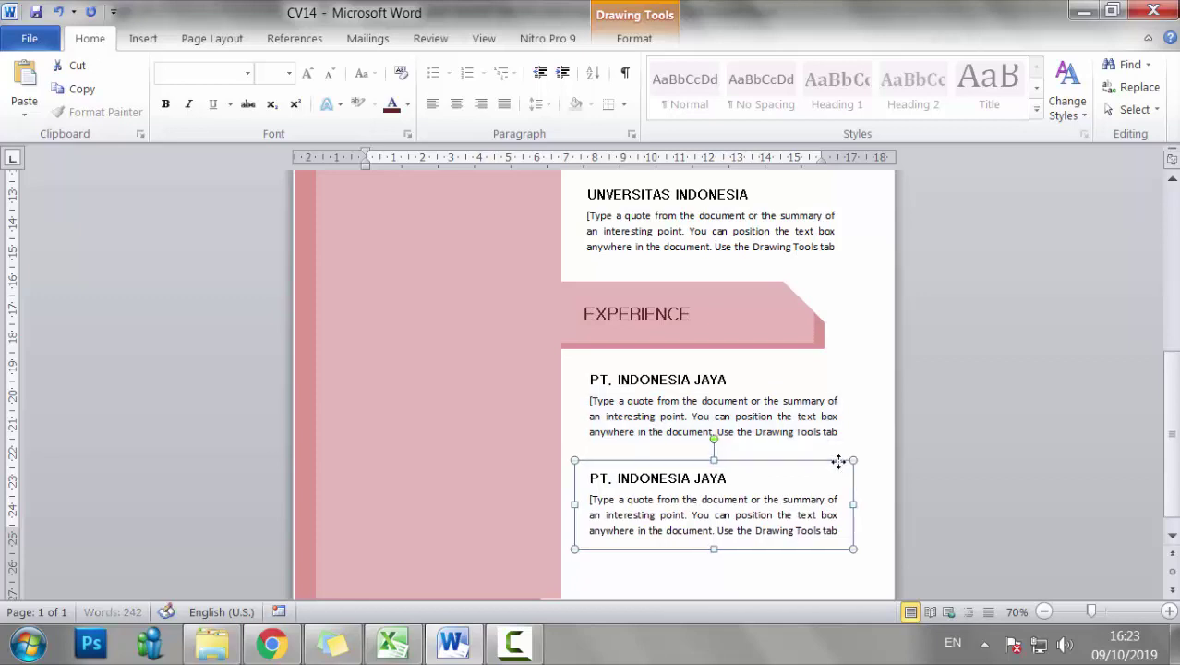
click(827, 411)
click(816, 361)
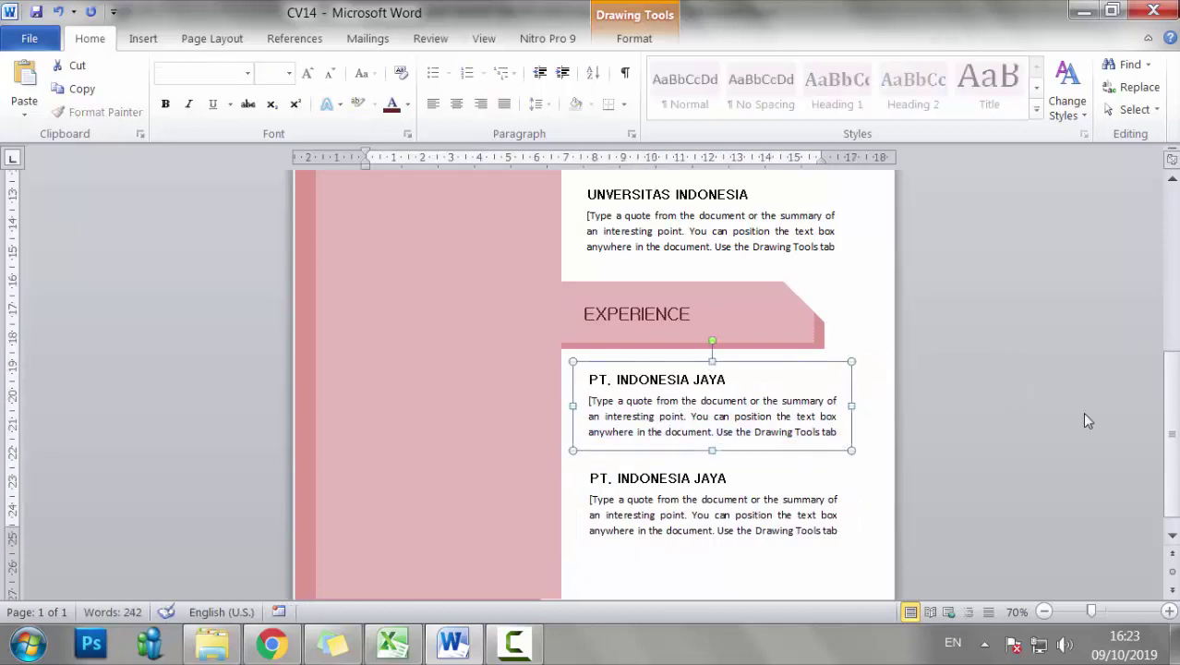
click(1082, 412)
scroll(1022, 448, up, 3)
scroll(1022, 448, down, 1)
scroll(1022, 448, down, 2)
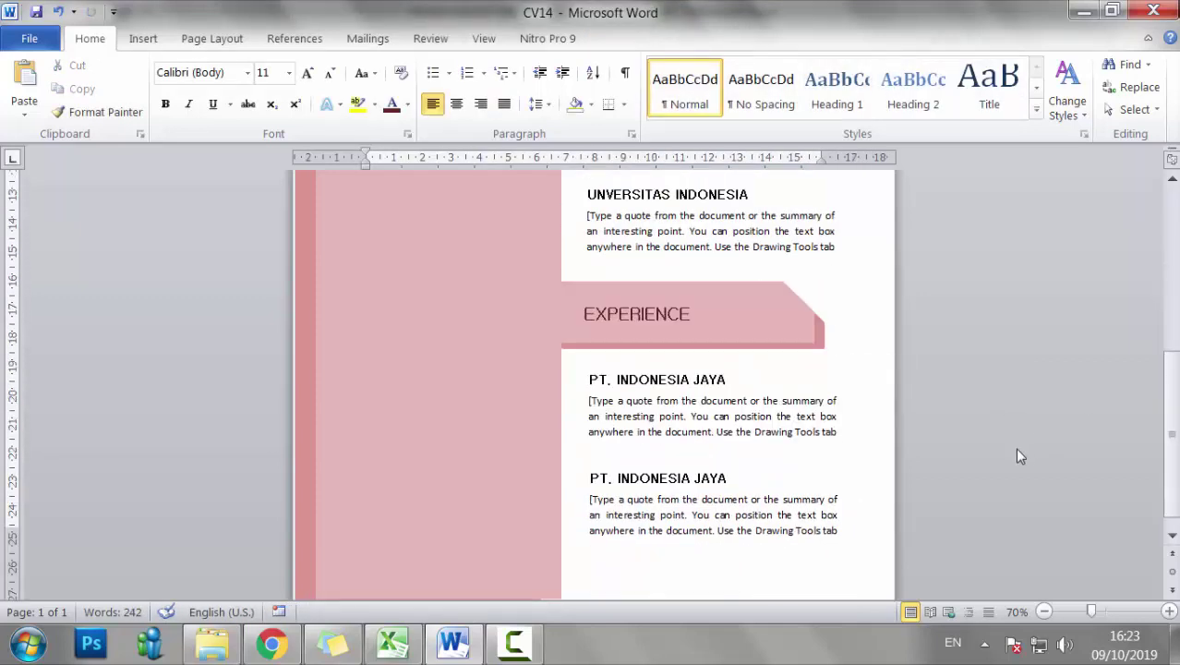
click(39, 41)
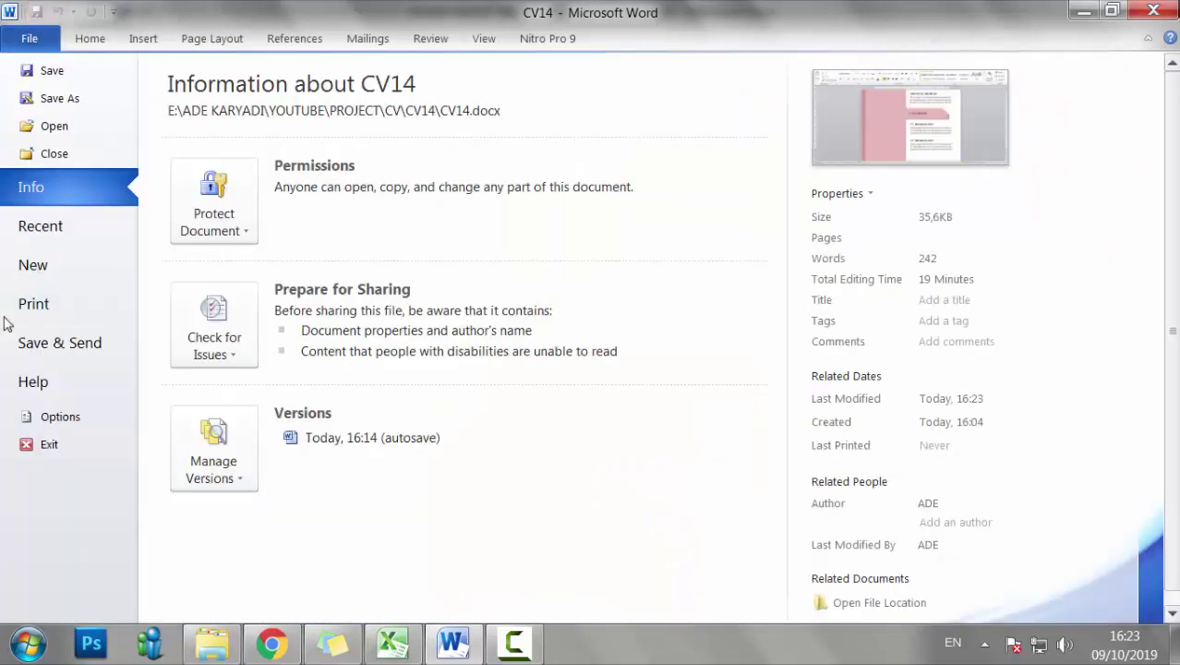
click(29, 312)
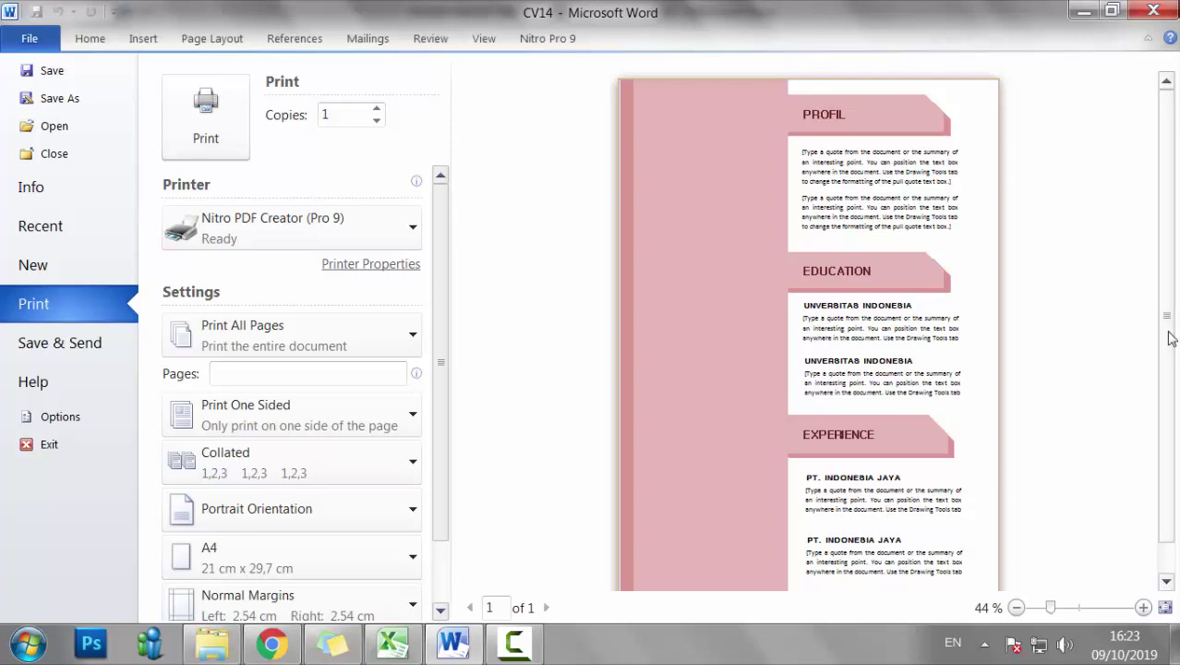
scroll(960, 345, down, 1)
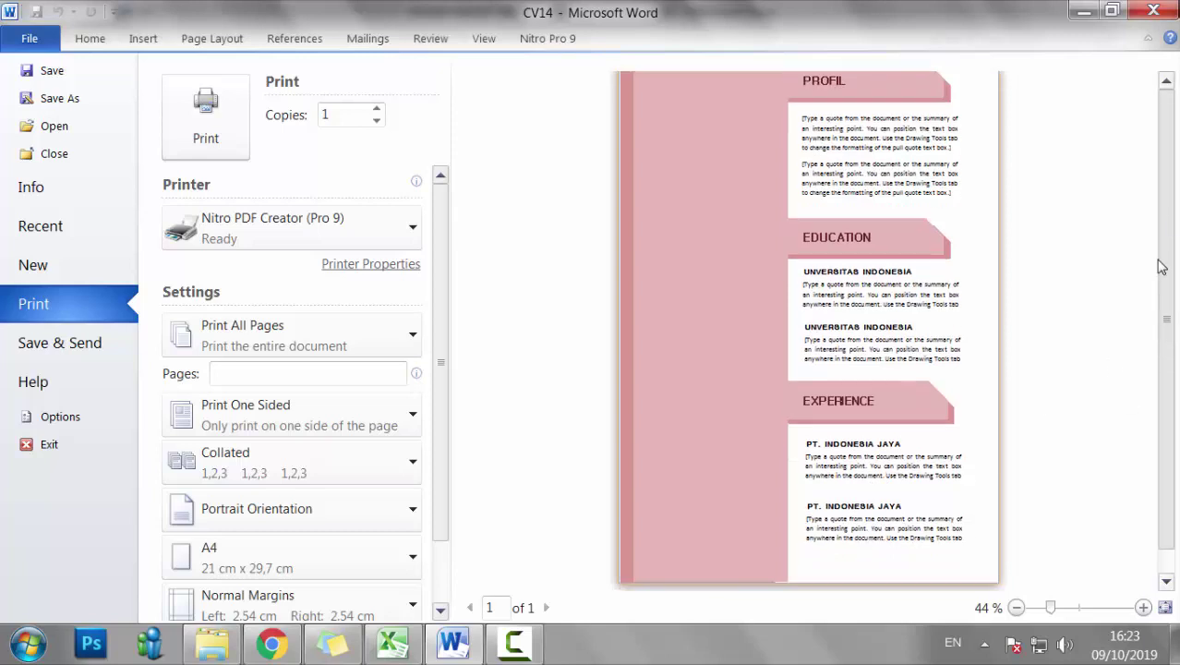
scroll(1143, 242, up, 1)
Copy the PROFIL text box and move the pasted copy into the pink sidebar
click(37, 39)
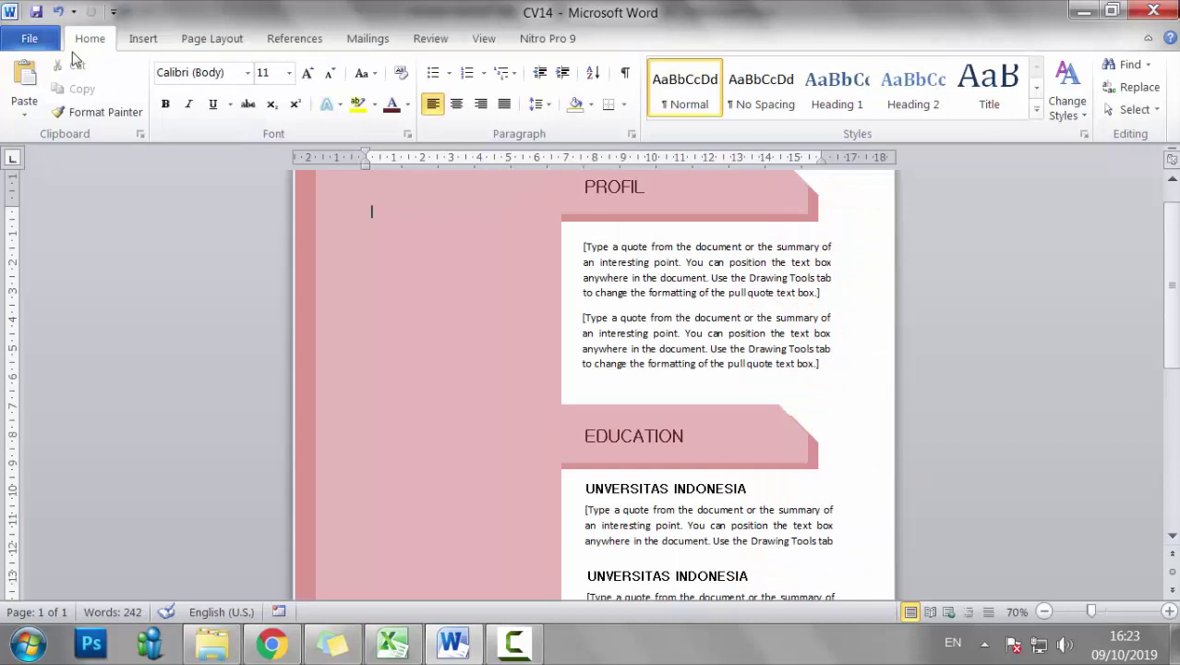
click(140, 38)
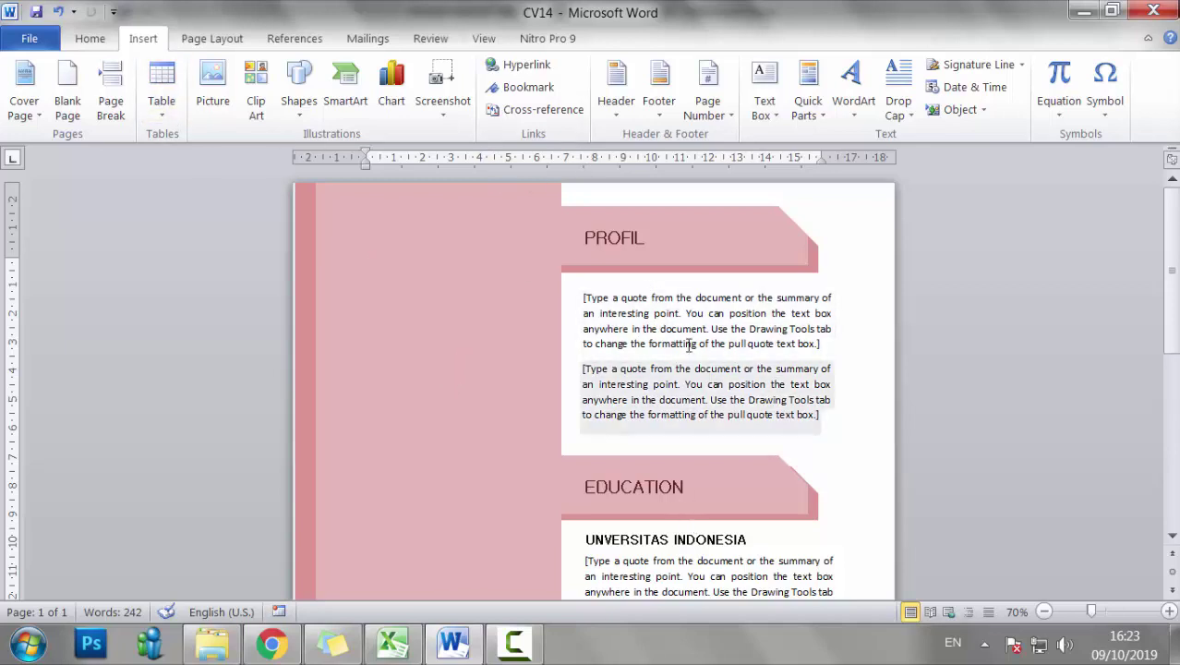
click(637, 288)
click(636, 287)
click(636, 288)
click(90, 38)
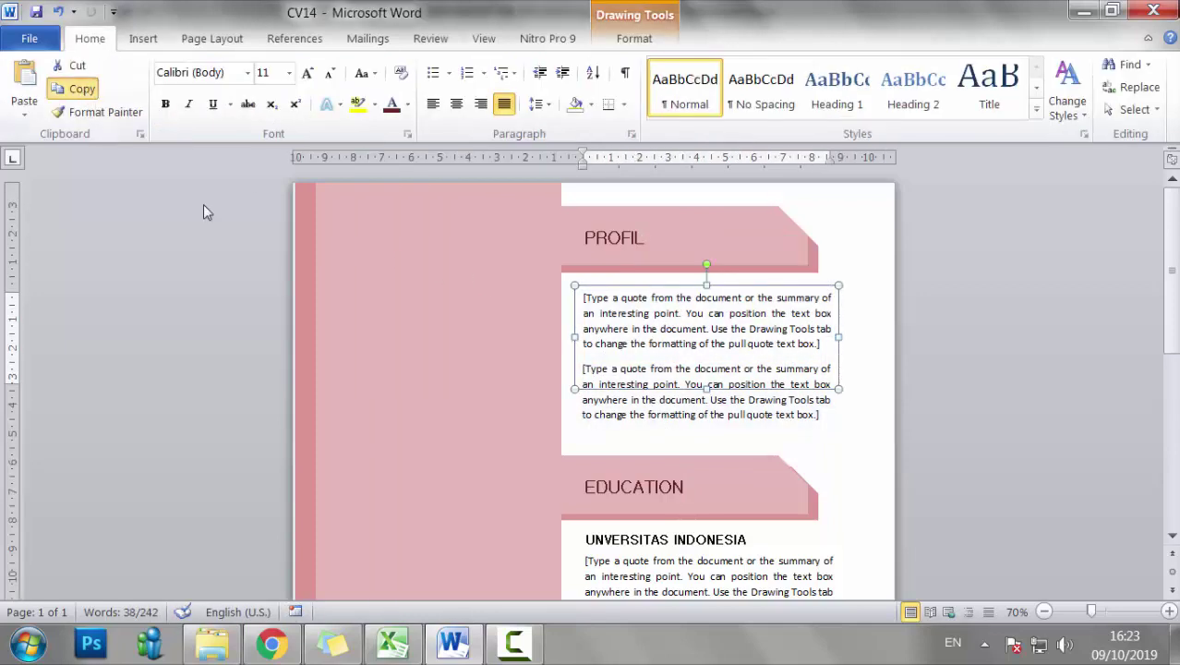
click(421, 334)
click(24, 83)
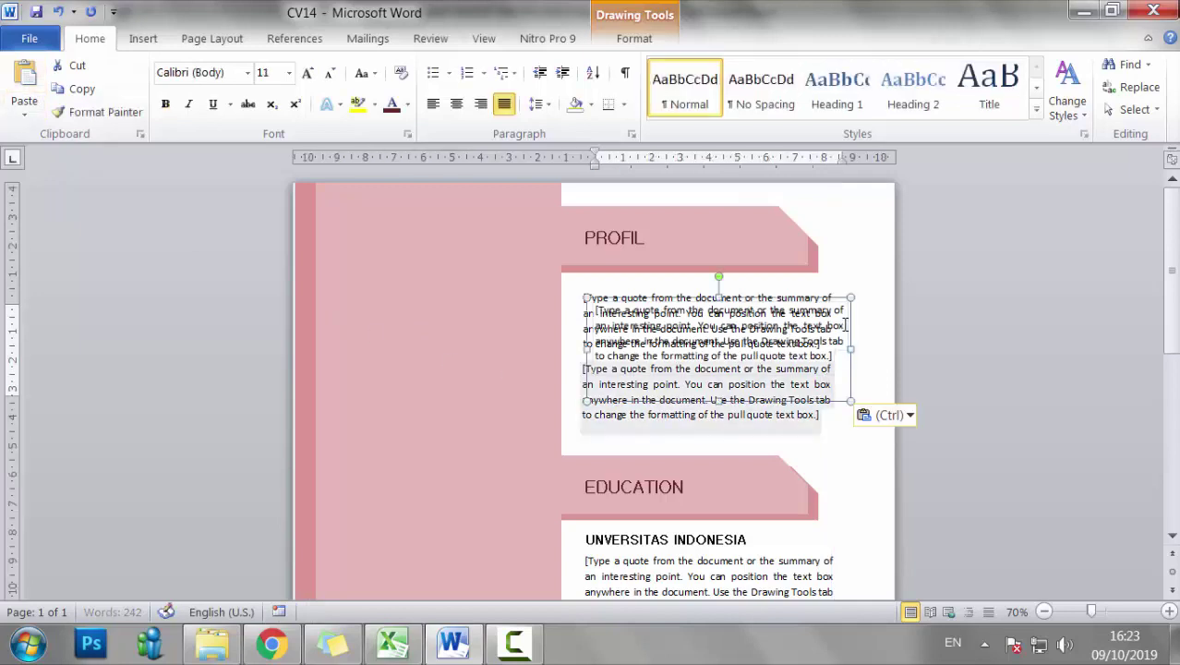
drag(840, 302, 551, 276)
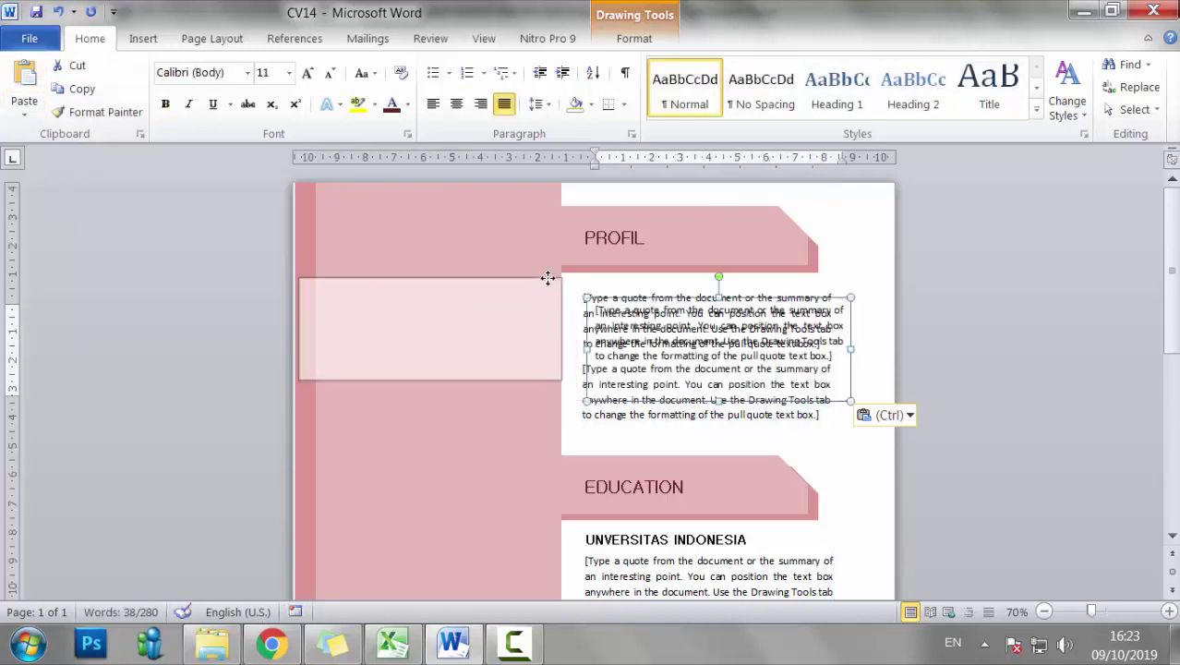
drag(551, 276, 557, 358)
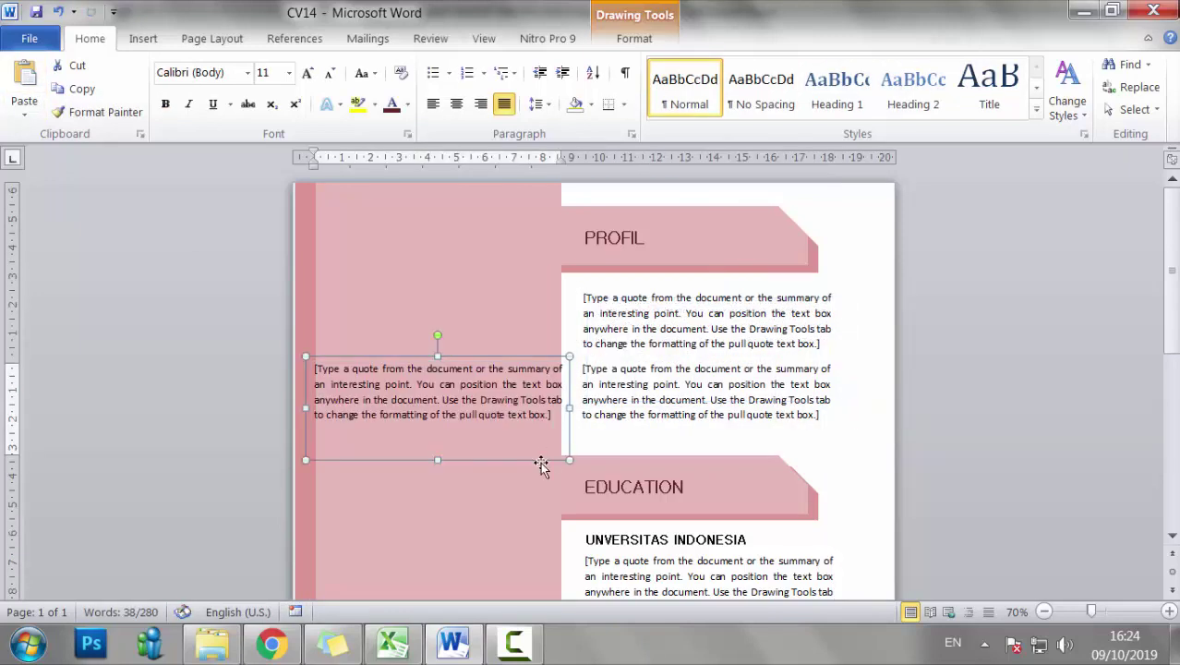
Replace the copy's text with CONTACT, set in bold Gulim at size 18
click(529, 420)
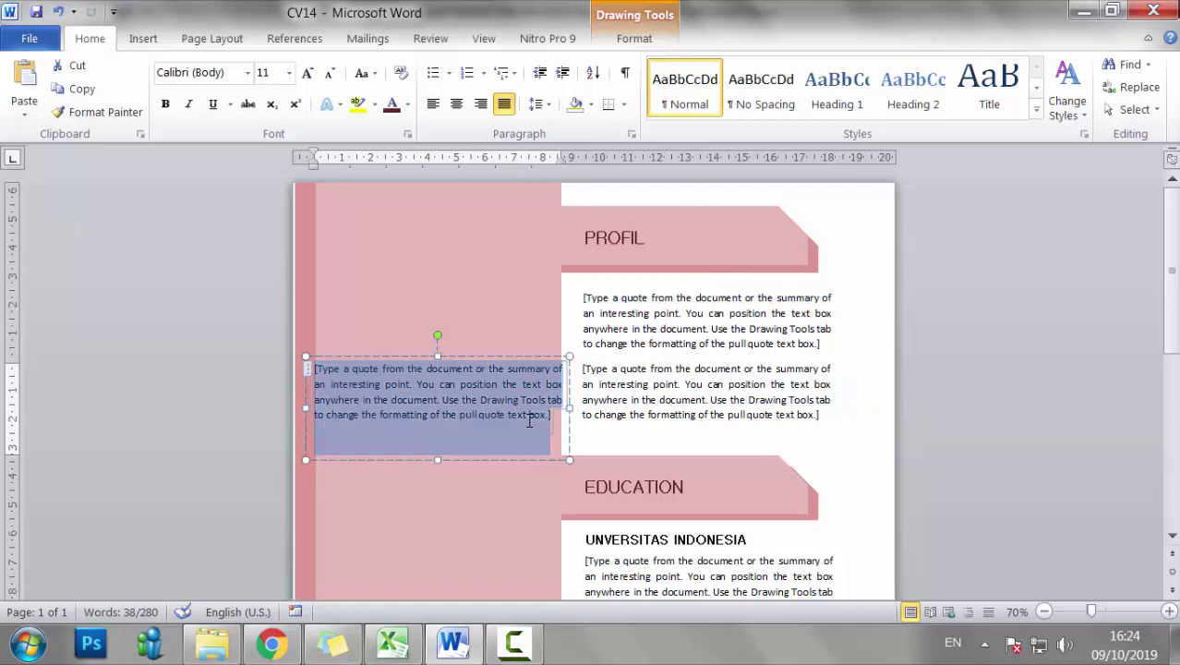
text(CONTACT)
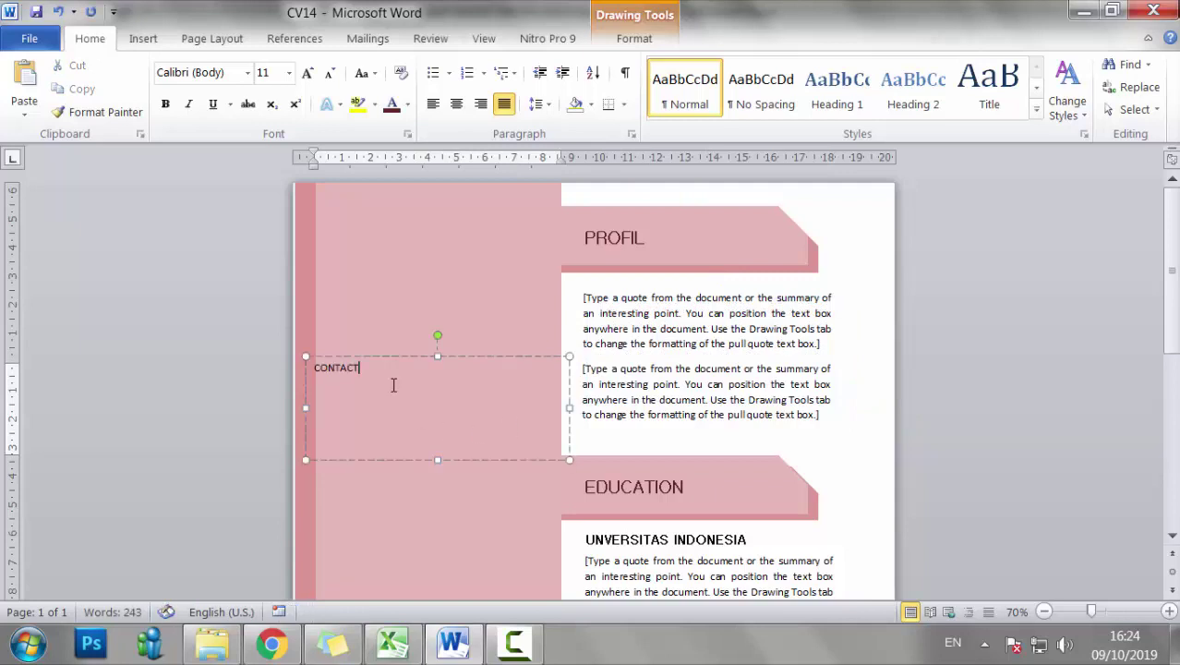
drag(365, 452, 314, 365)
click(166, 104)
click(173, 74)
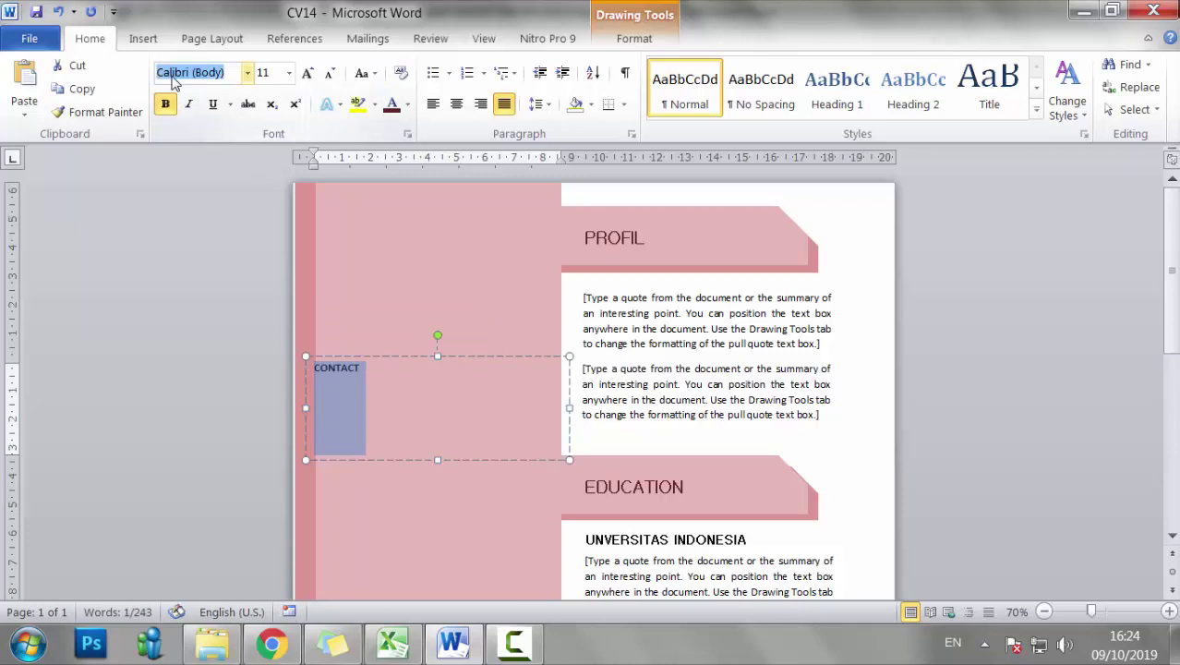
text(Gulim)
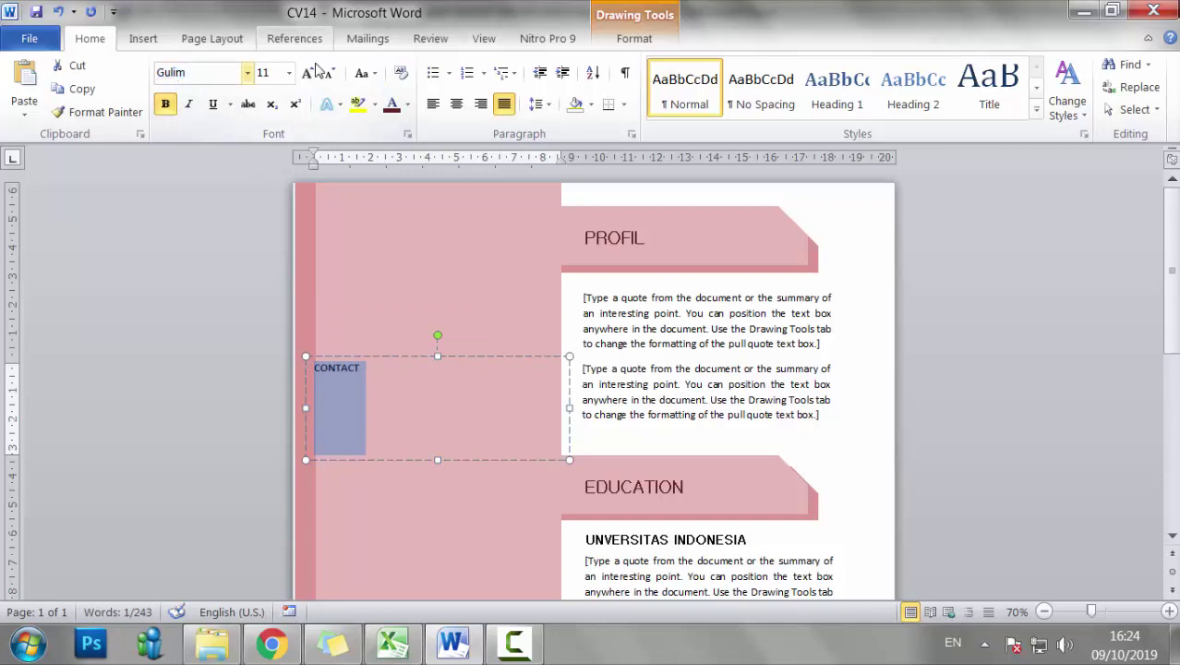
click(308, 73)
click(309, 72)
click(308, 73)
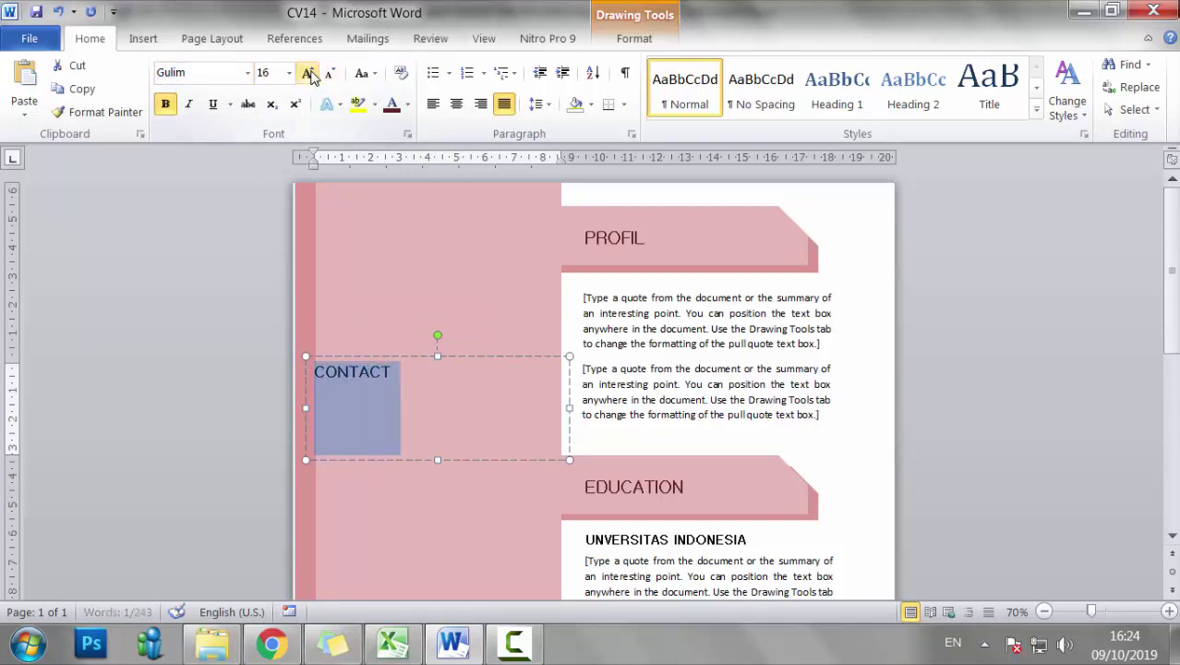
click(309, 73)
Centre CONTACT and shrink its box down to a single line
click(620, 242)
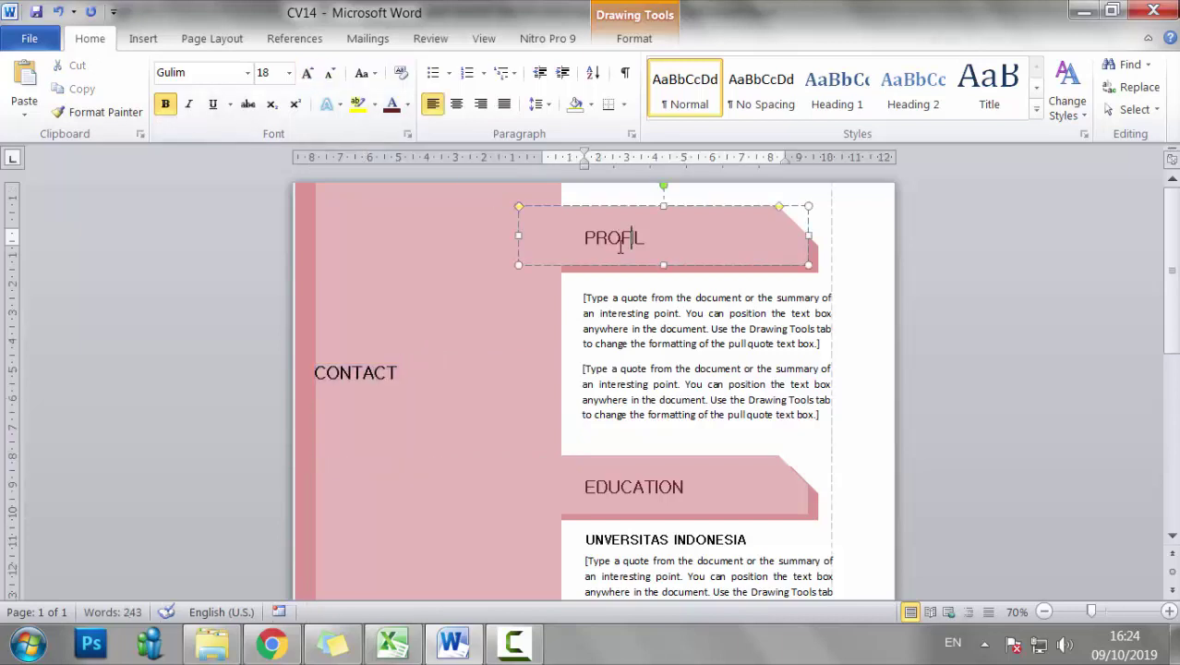
drag(392, 371, 316, 452)
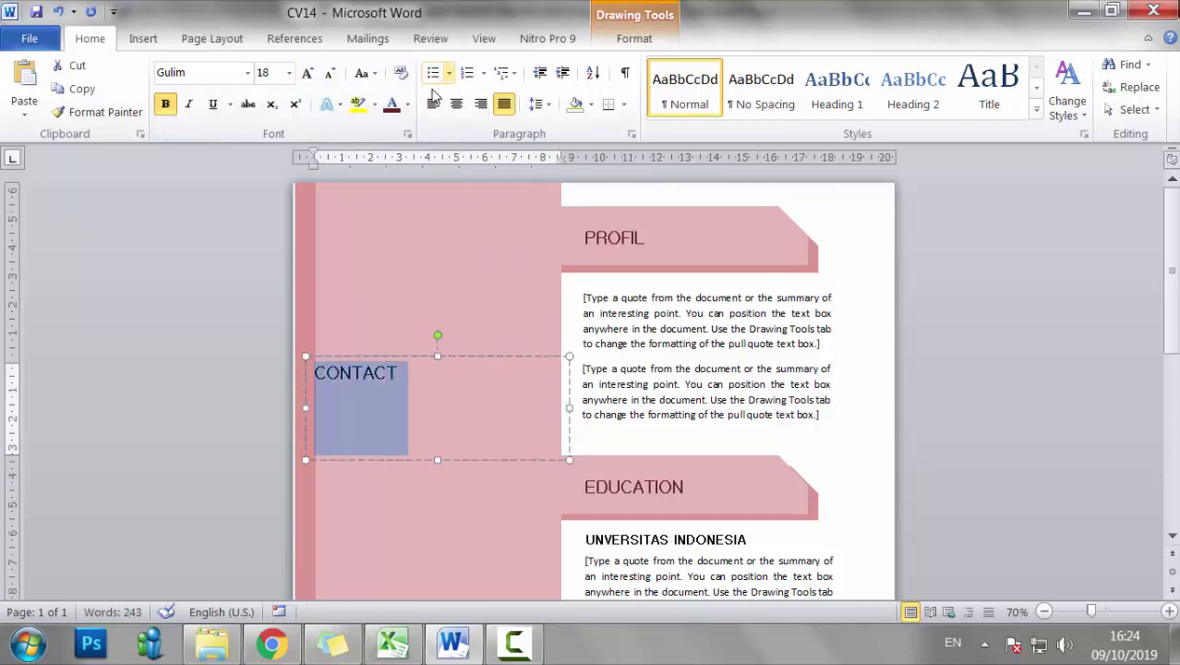
drag(432, 460, 431, 405)
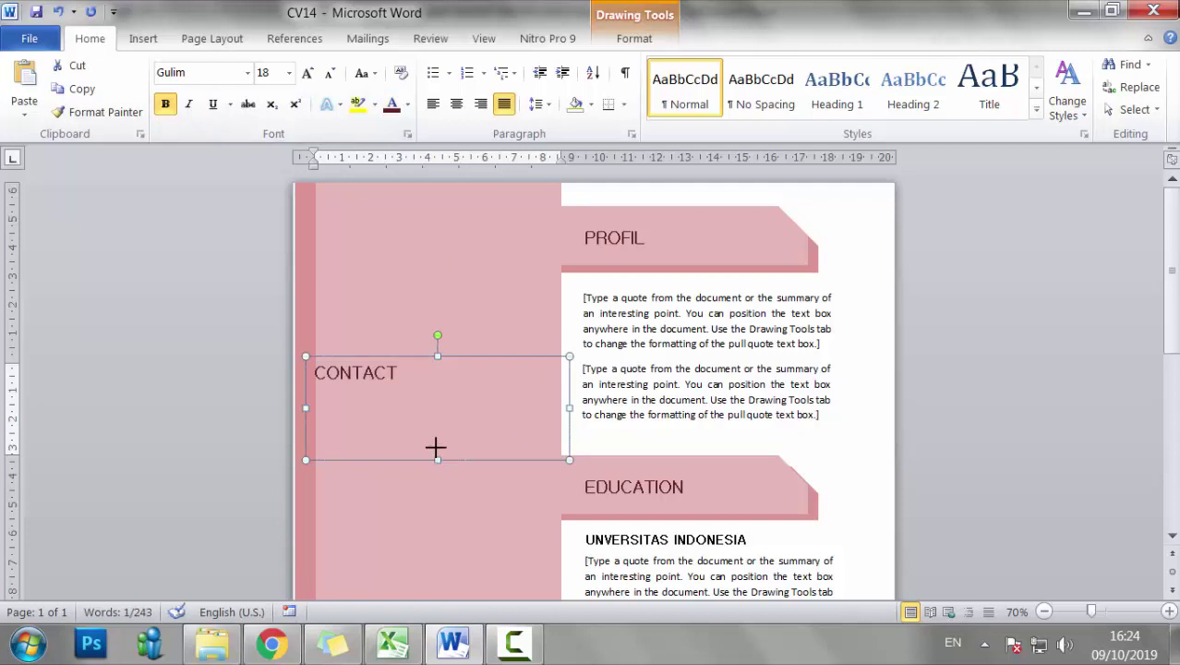
click(459, 105)
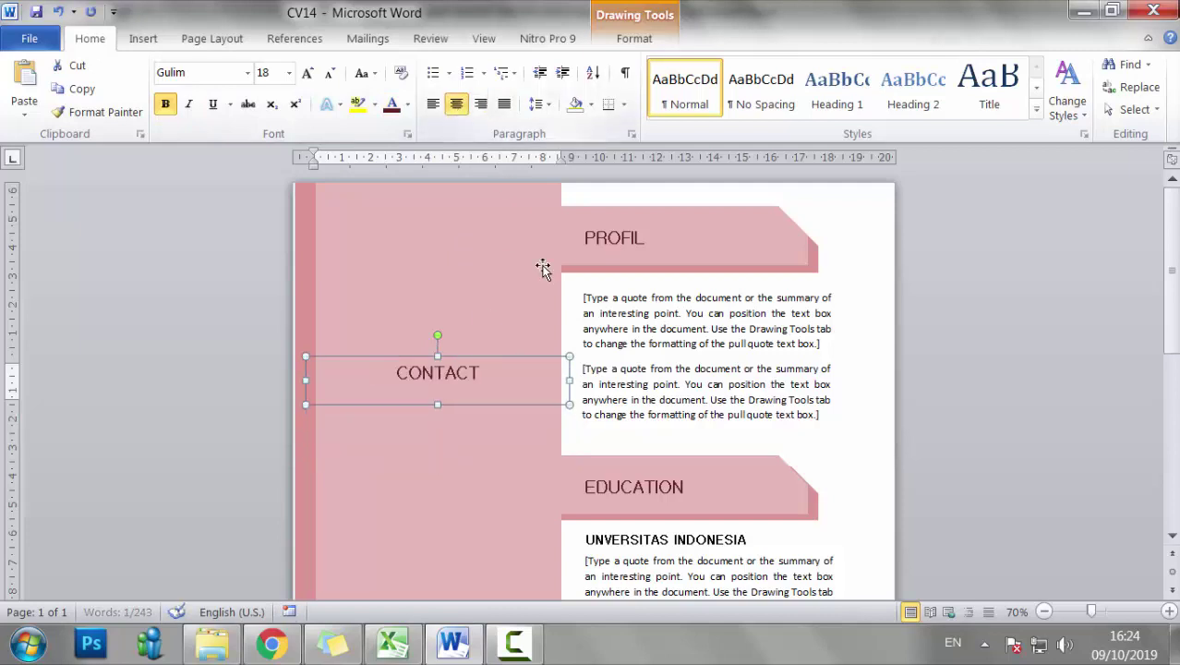
drag(440, 404, 438, 398)
Move the CONTACT box a little higher in the sidebar
drag(467, 358, 464, 346)
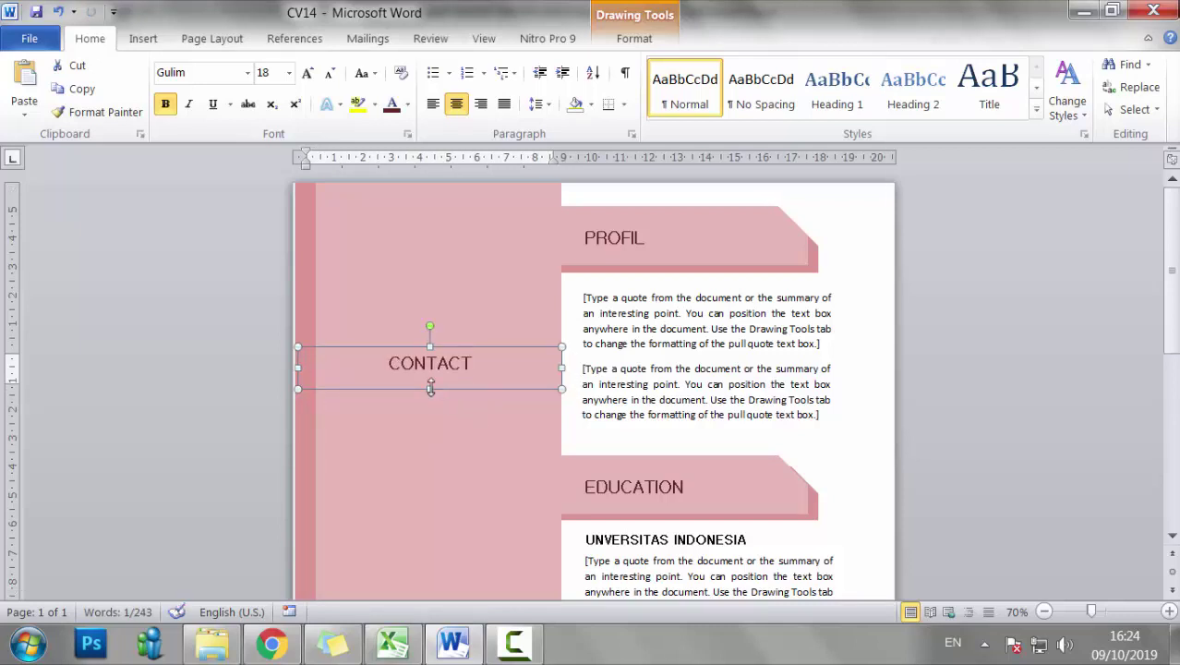
click(448, 439)
scroll(437, 499, down, 2)
scroll(486, 263, down, 1)
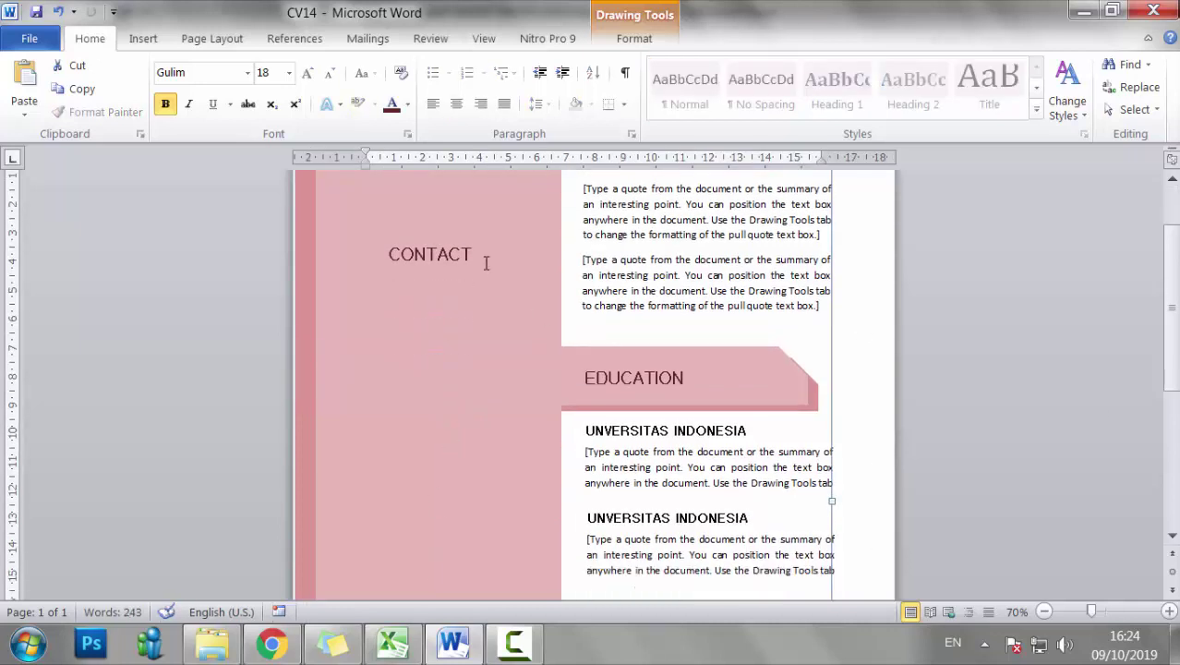
Copy the first quote text box, place it under CONTACT, and make it shorter and narrower
click(485, 263)
drag(583, 189, 628, 250)
click(572, 243)
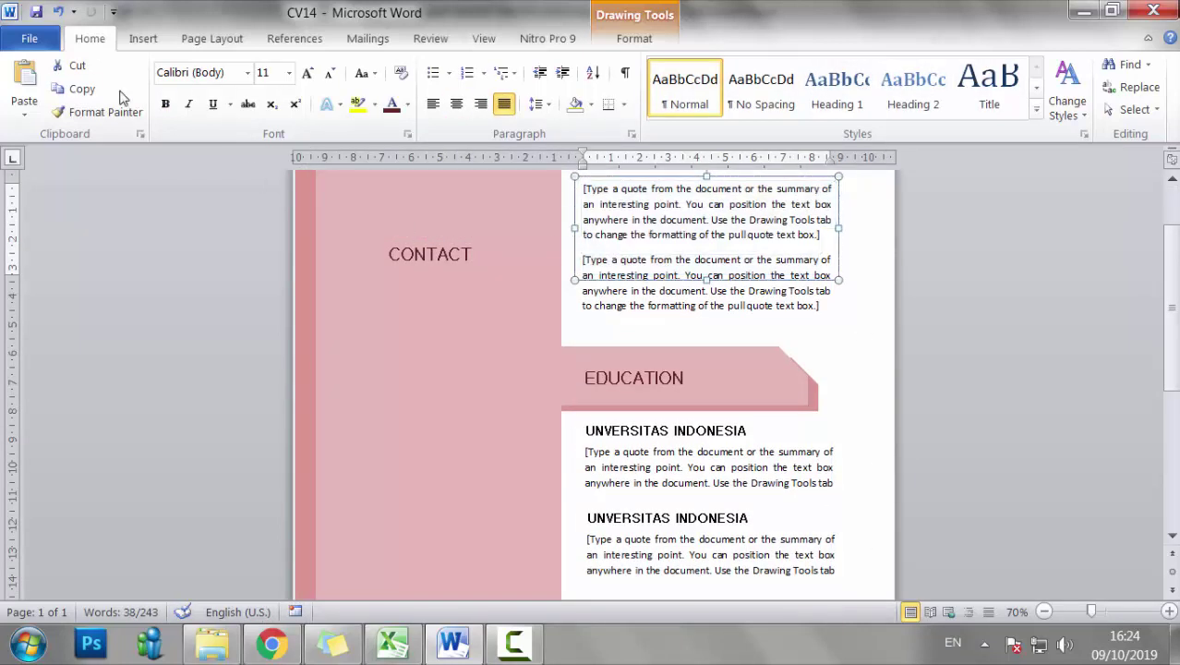
click(348, 356)
key(ctrl+v)
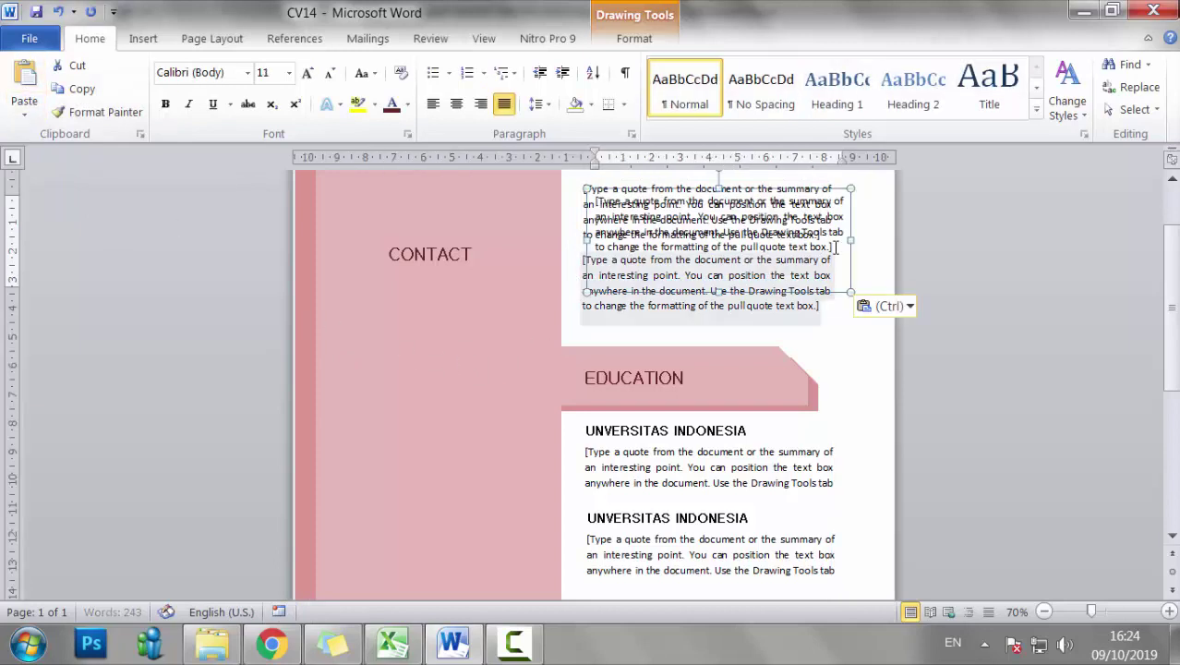
drag(846, 253, 558, 345)
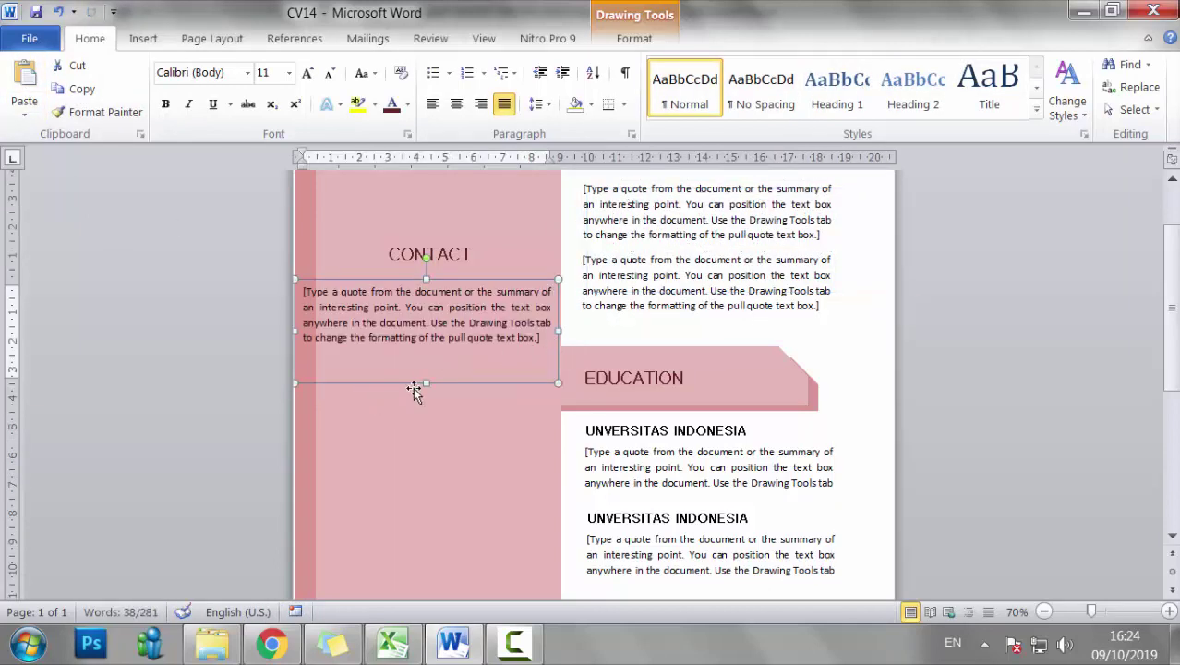
drag(425, 374, 325, 298)
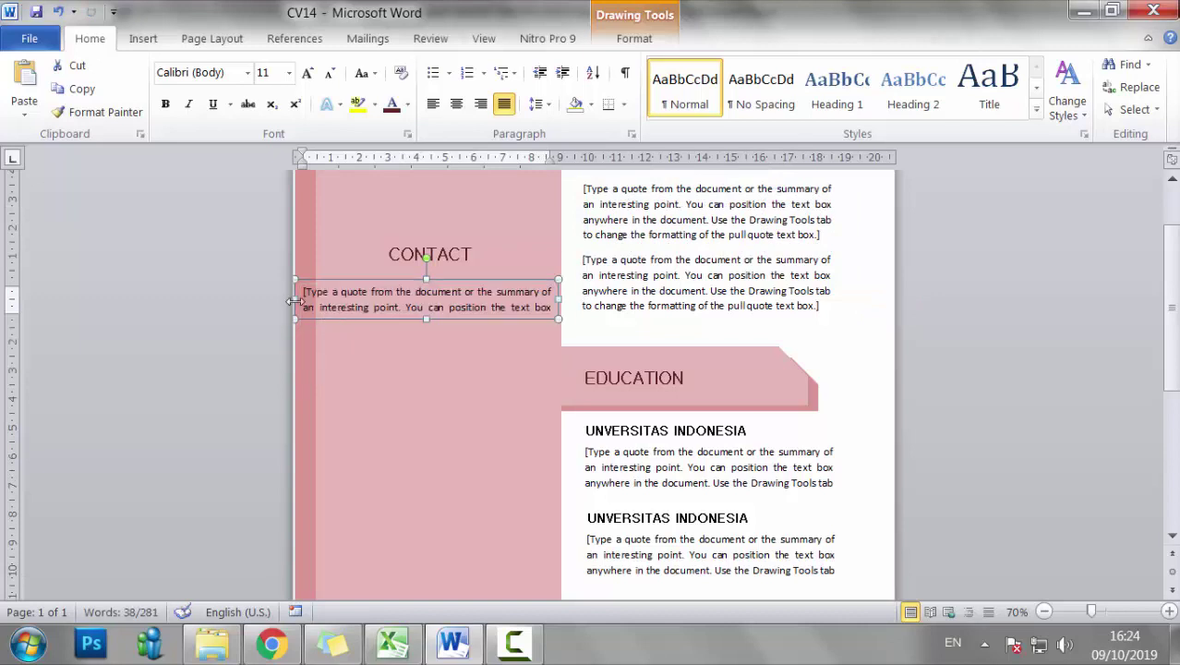
drag(326, 298, 374, 298)
click(437, 296)
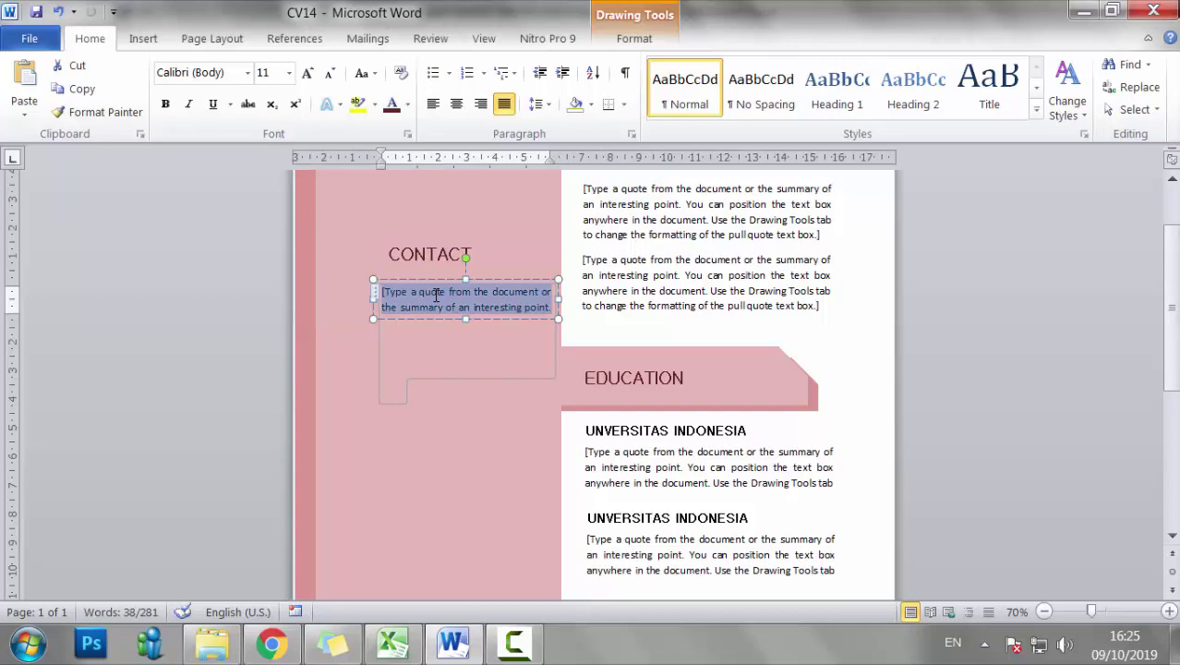
Type the street address in Gulim at size 12 in the box under CONTACT
text(Jl)
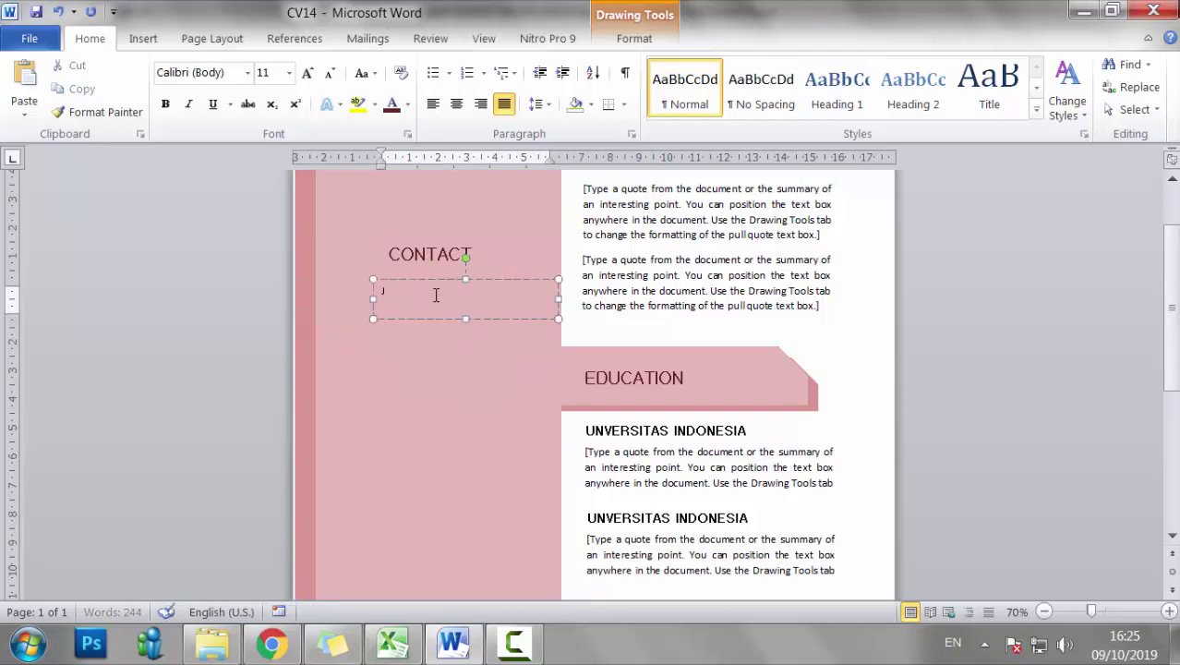
key(BackSpace)
key(BackSpace)
click(196, 73)
text(Gabriol)
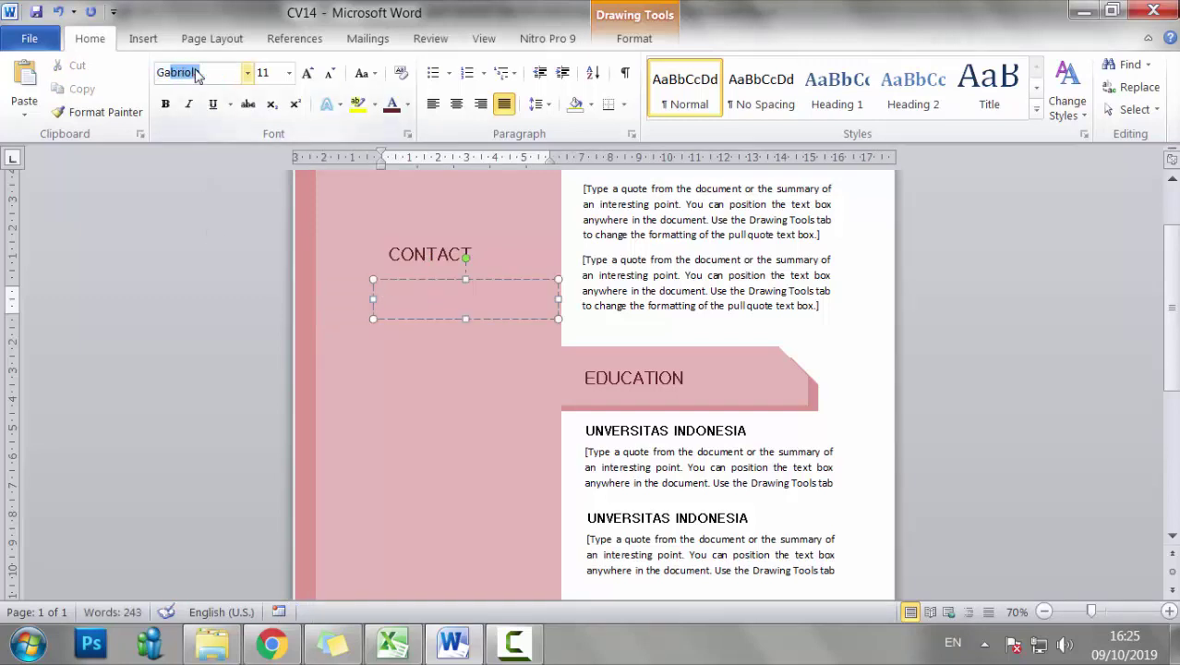
text(a)
click(308, 73)
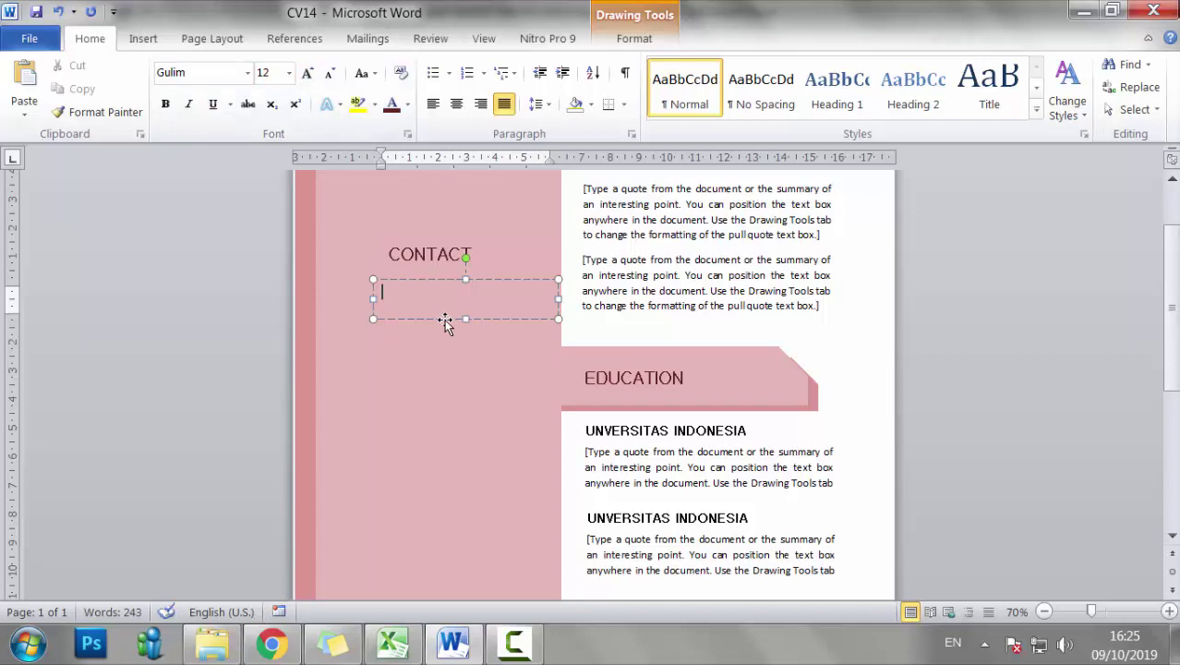
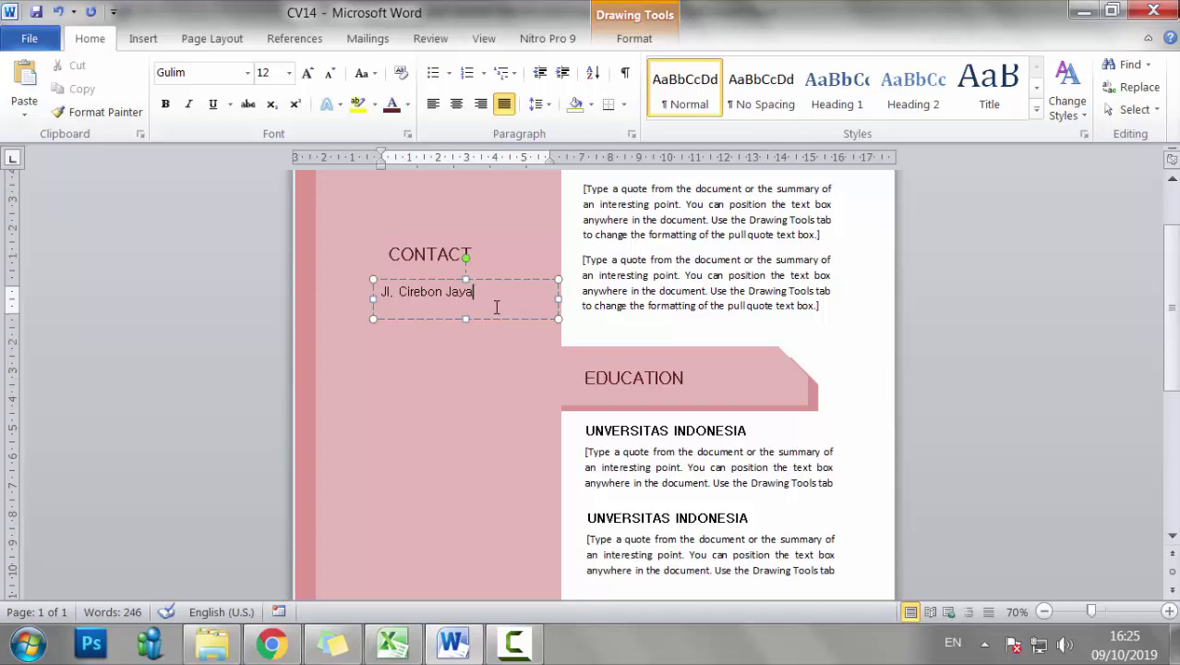
Select the address line and check the Font Color palette, leaving the colour unchanged
drag(547, 299, 382, 292)
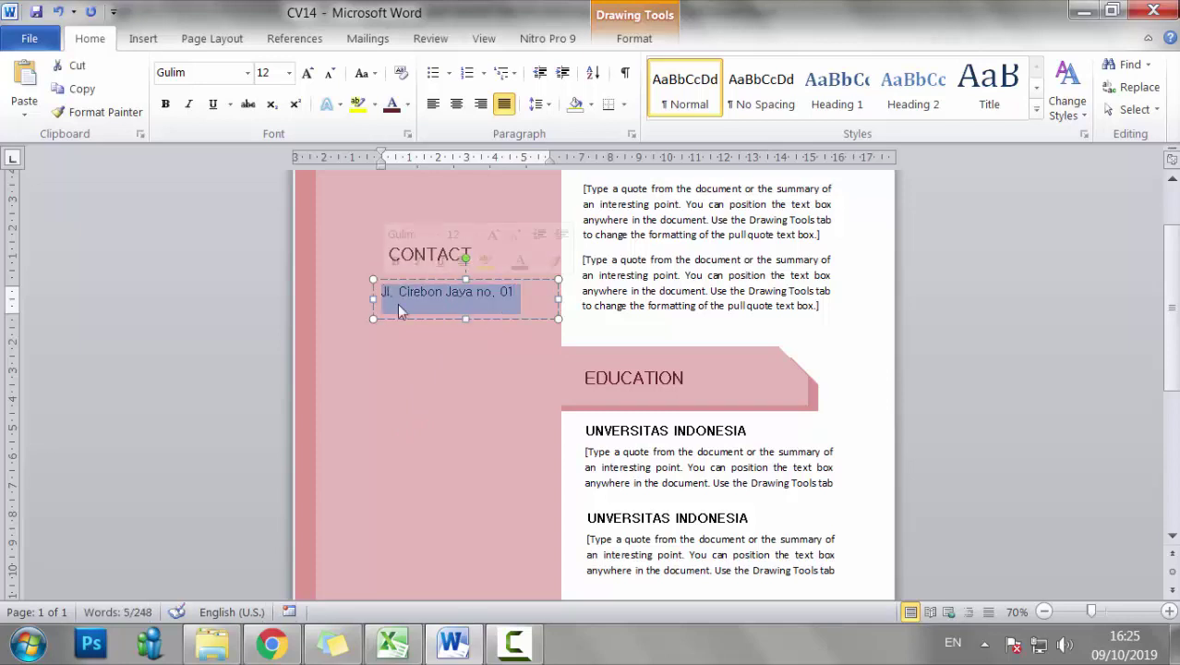
click(408, 105)
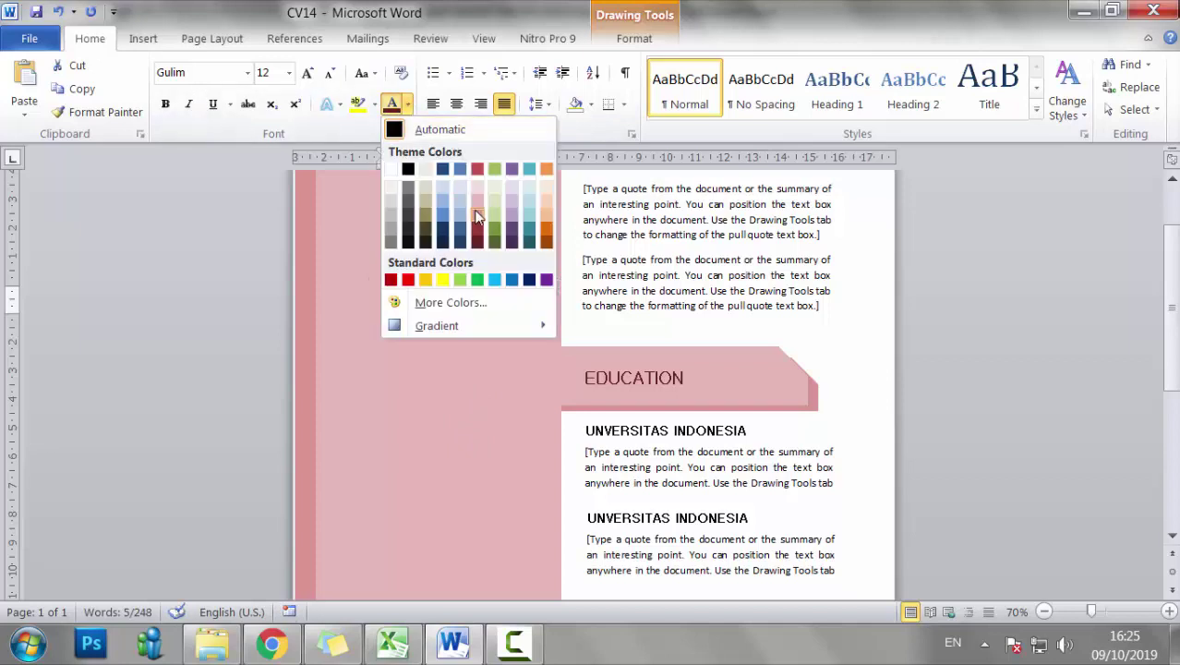
click(442, 383)
click(517, 283)
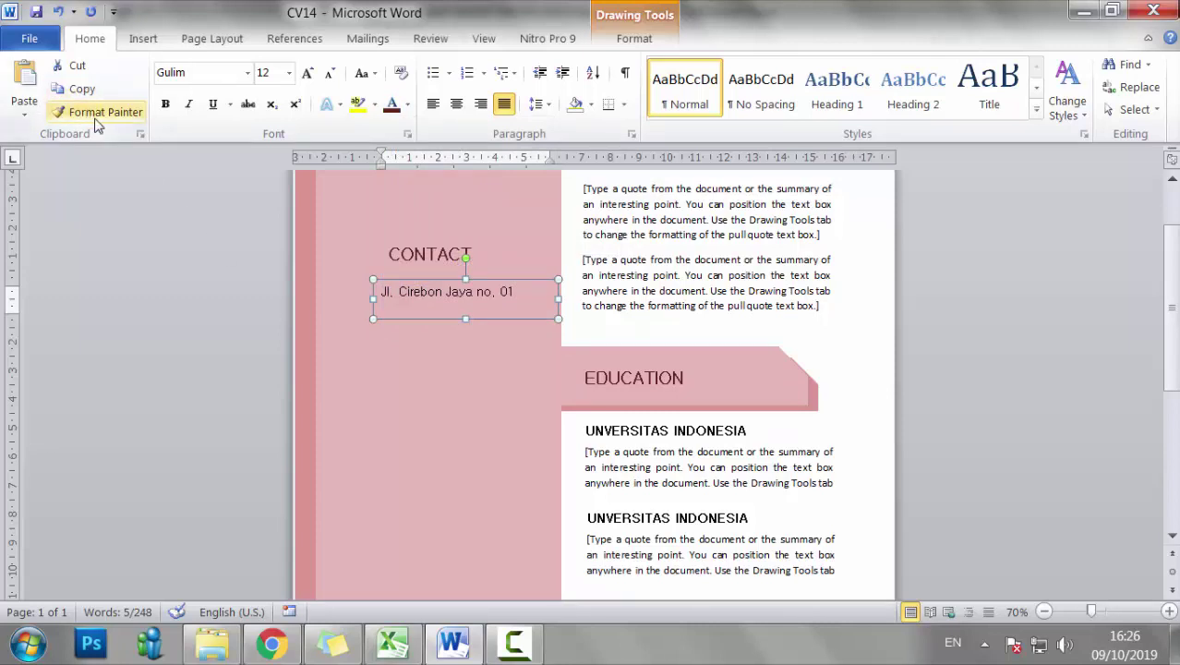
Paste a duplicate of the address box below it and type the e-mail address into it
key(ctrl+v)
mouse_move(487, 319)
mouse_down()
mouse_move(488, 354)
mouse_move(381, 332)
mouse_up()
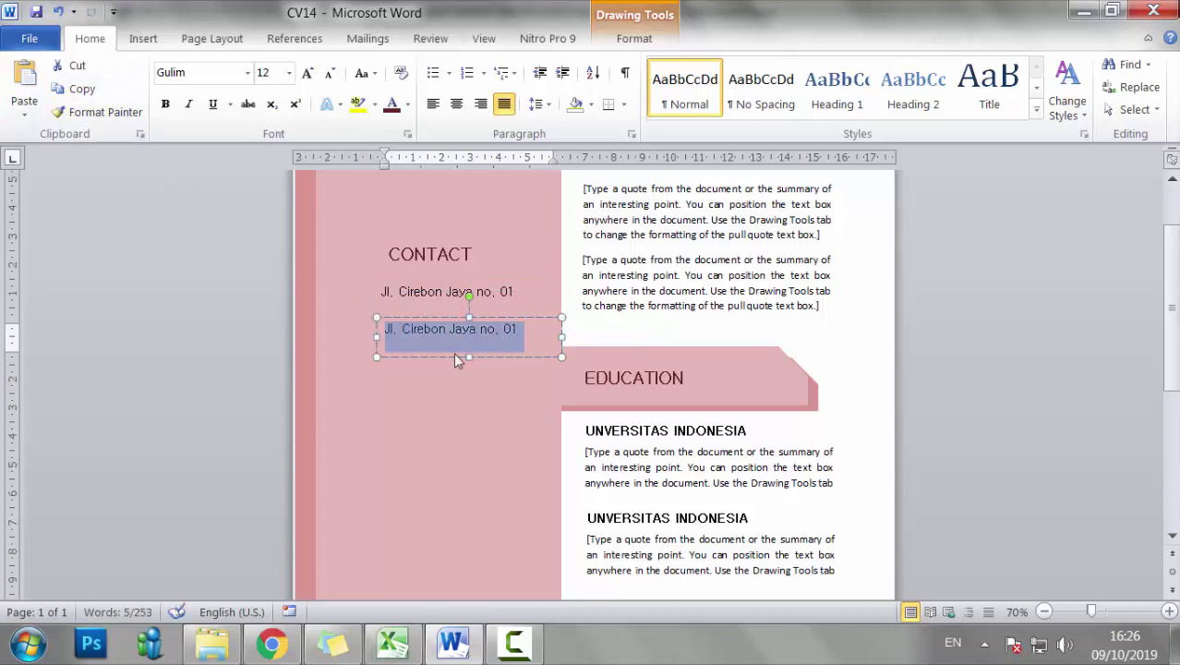
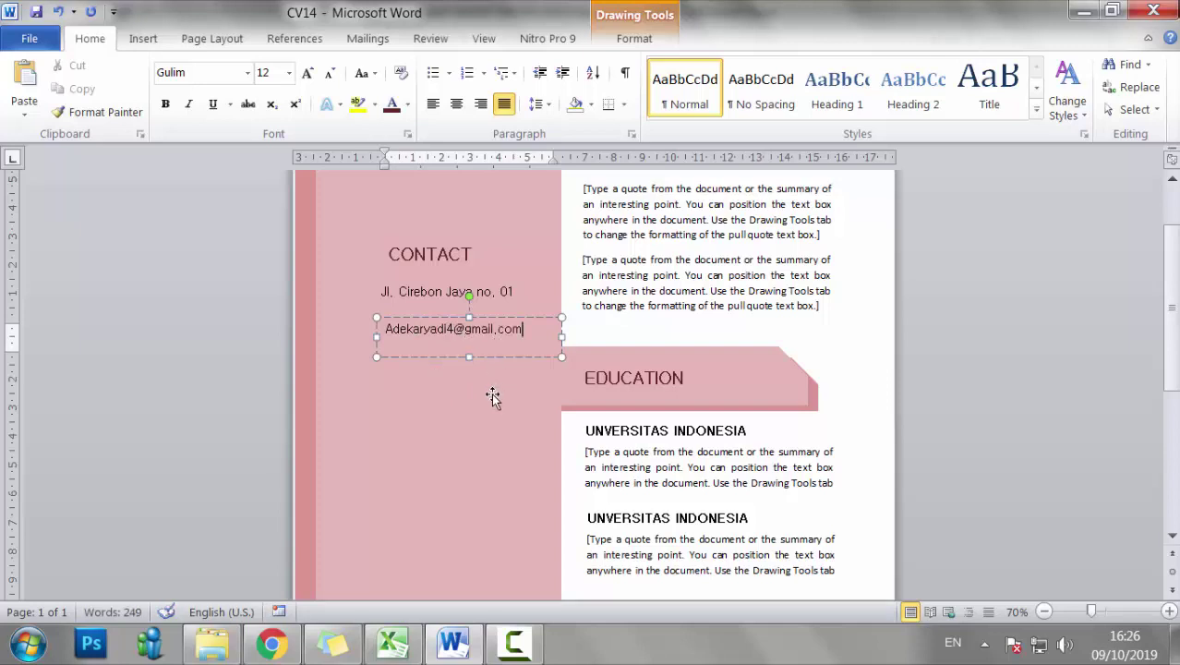
Duplicate the e-mail box below, and replace the upper box's text with the phone number
click(438, 318)
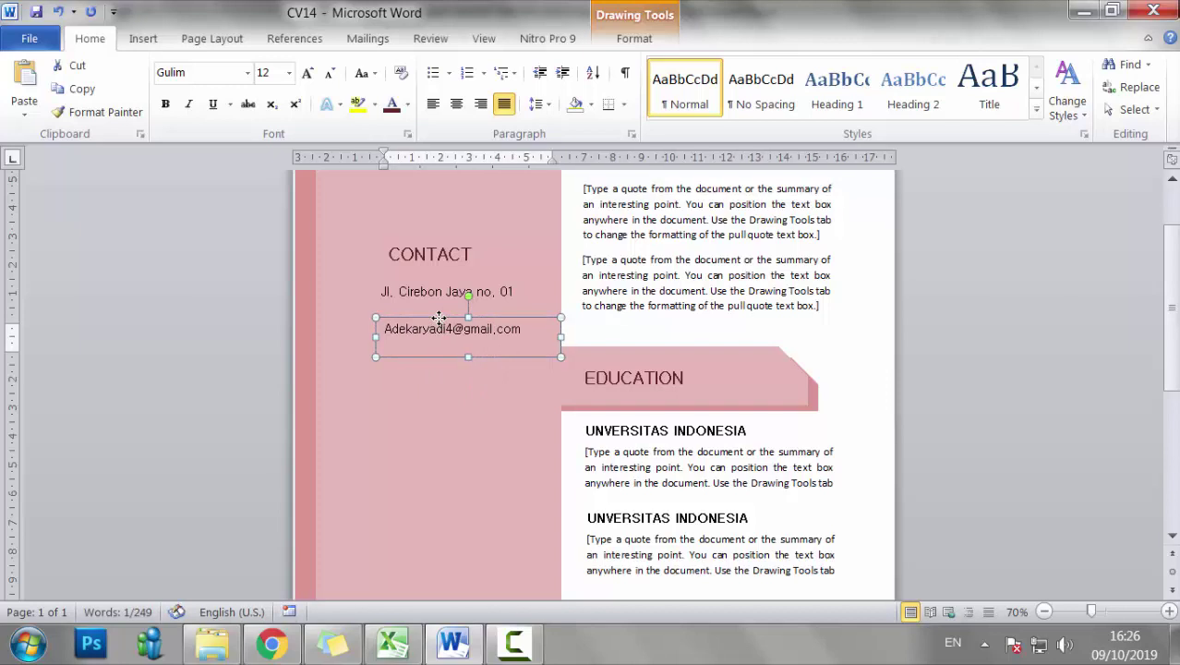
click(81, 89)
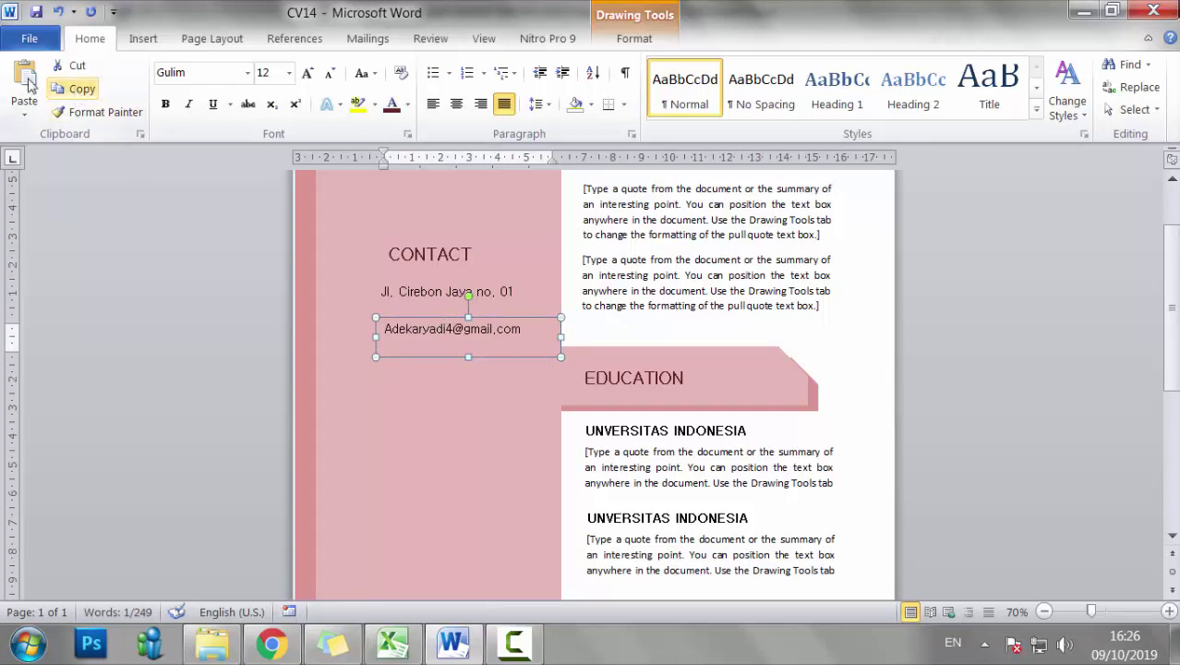
click(24, 85)
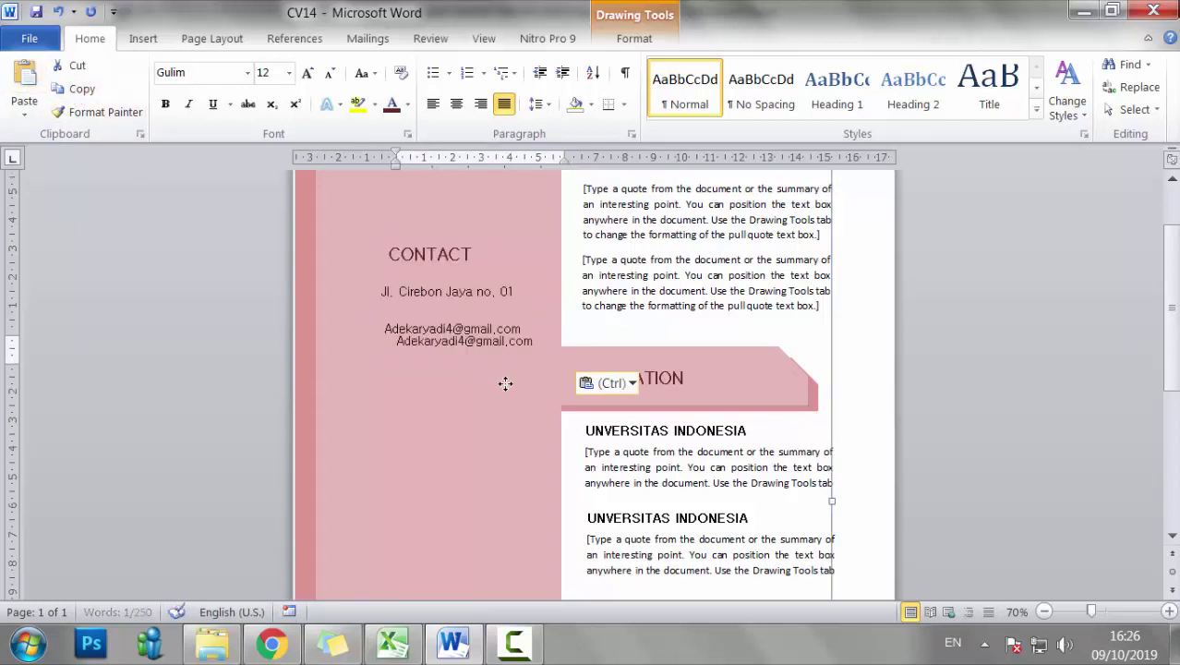
click(465, 335)
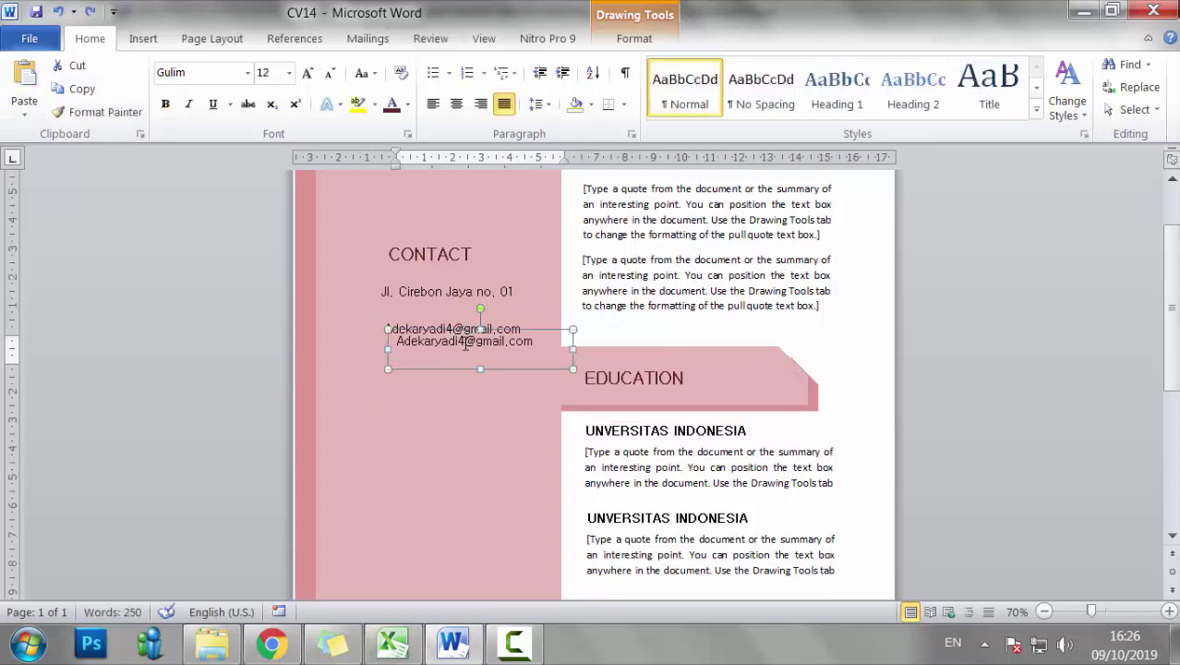
drag(463, 370, 457, 394)
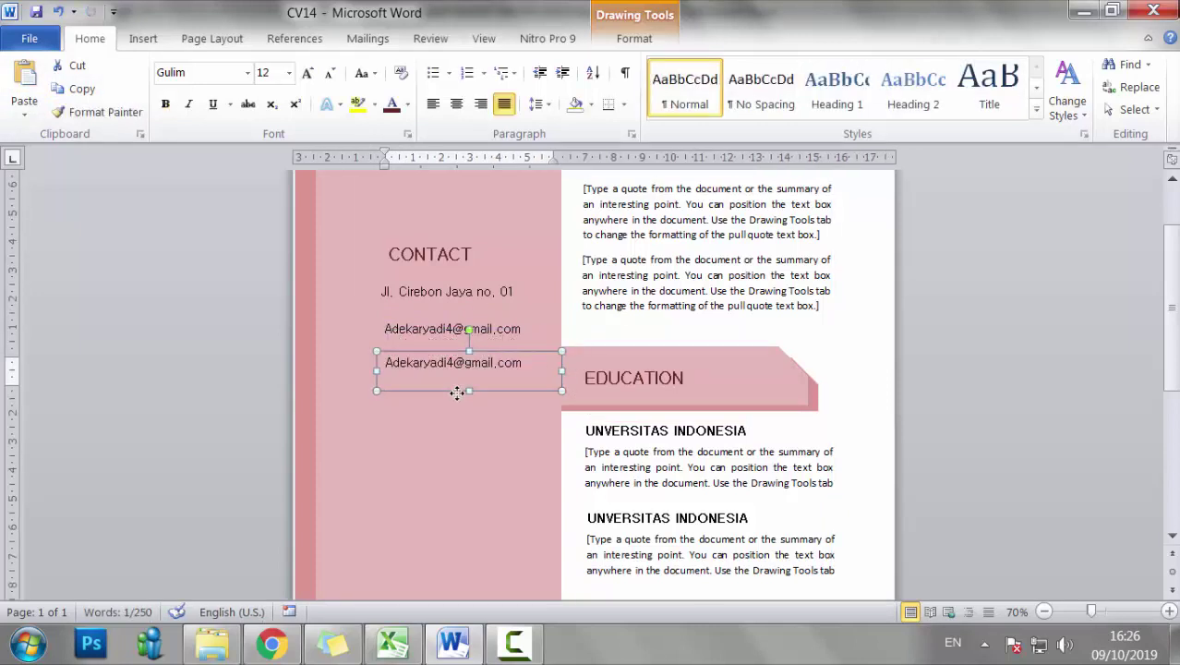
double_click(471, 331)
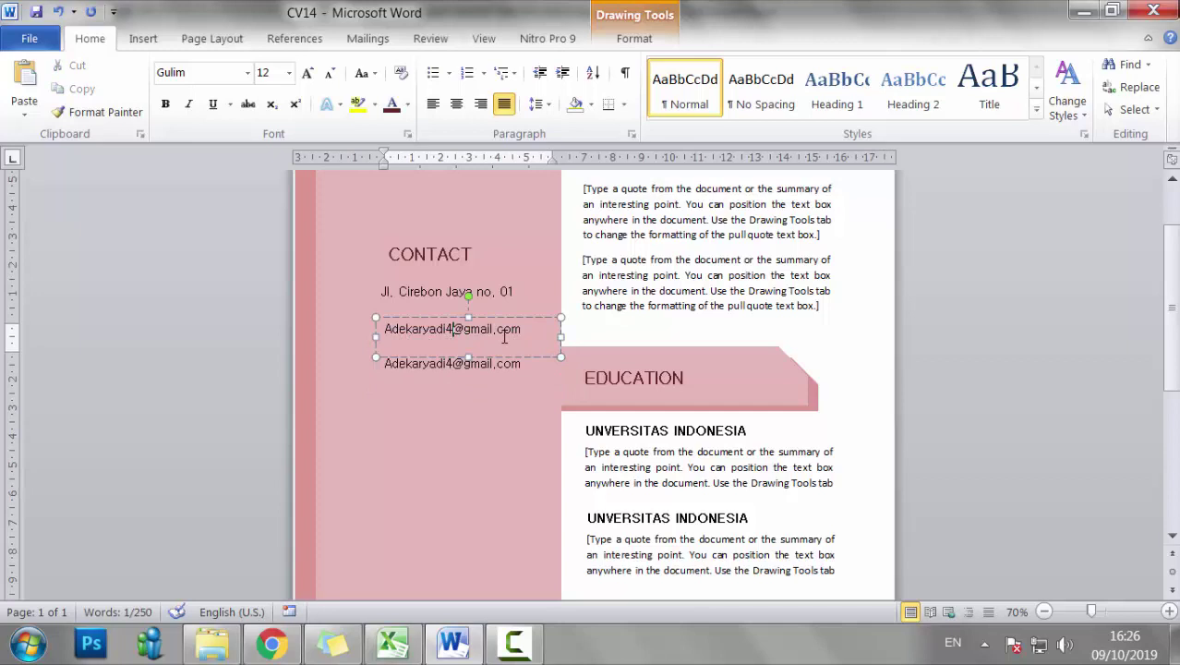
triple_click(394, 334)
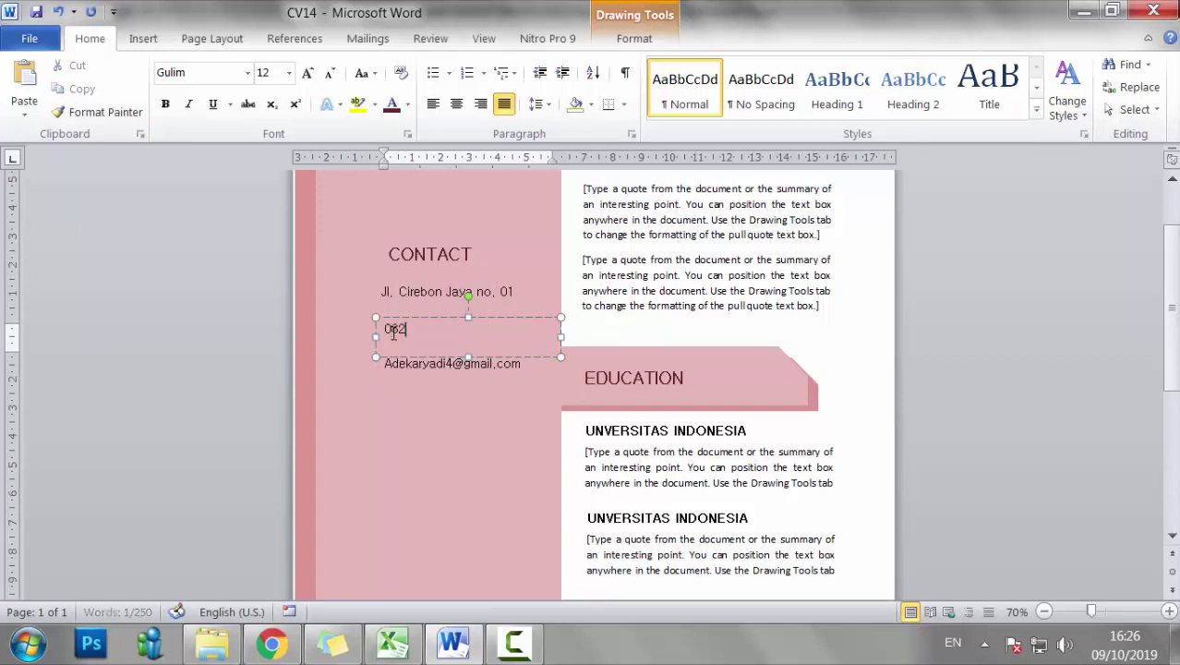
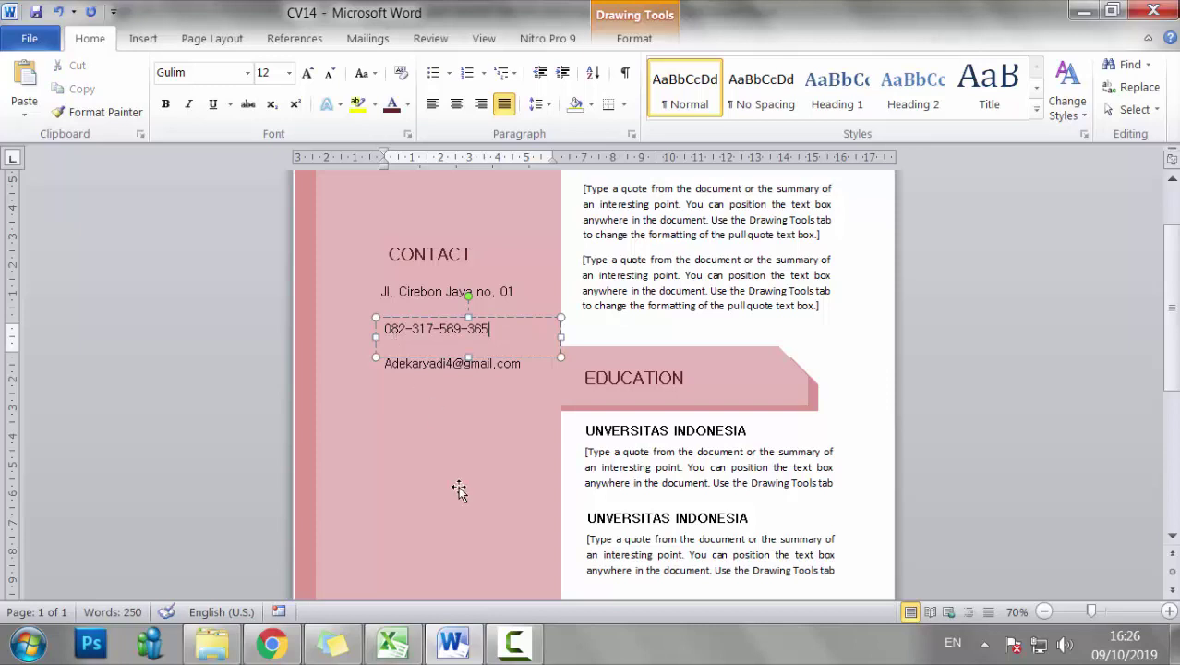
click(459, 490)
Check the address, phone and e-mail boxes, then copy the e-mail box
click(411, 331)
click(406, 314)
click(408, 336)
click(413, 352)
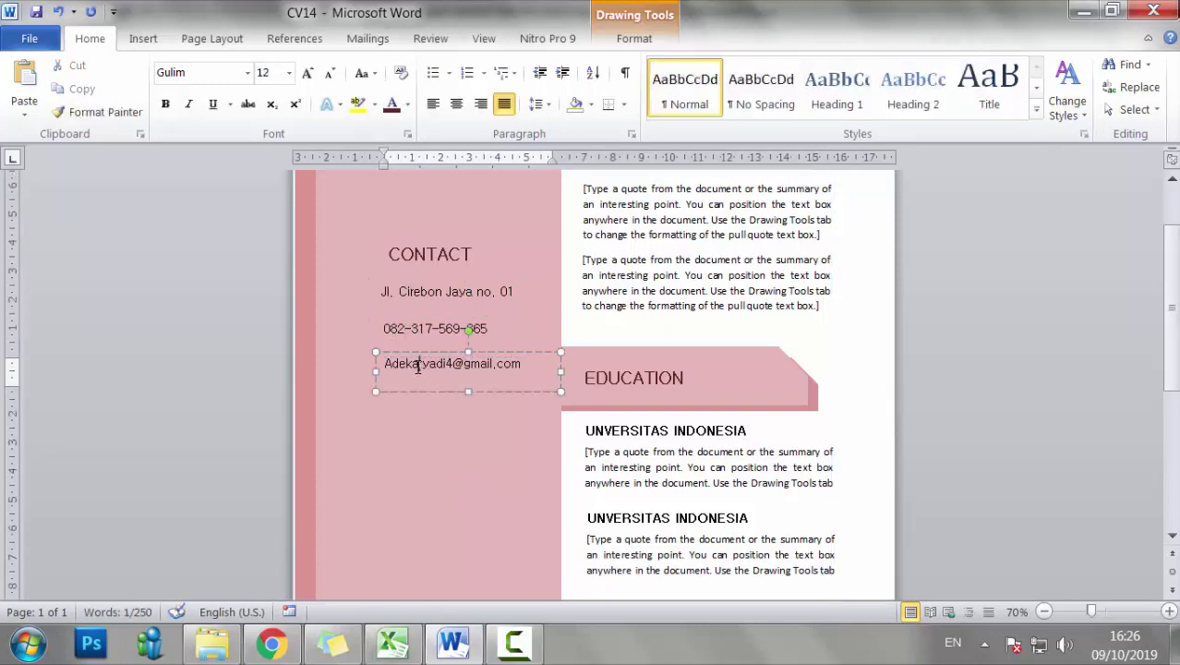
click(81, 87)
click(426, 447)
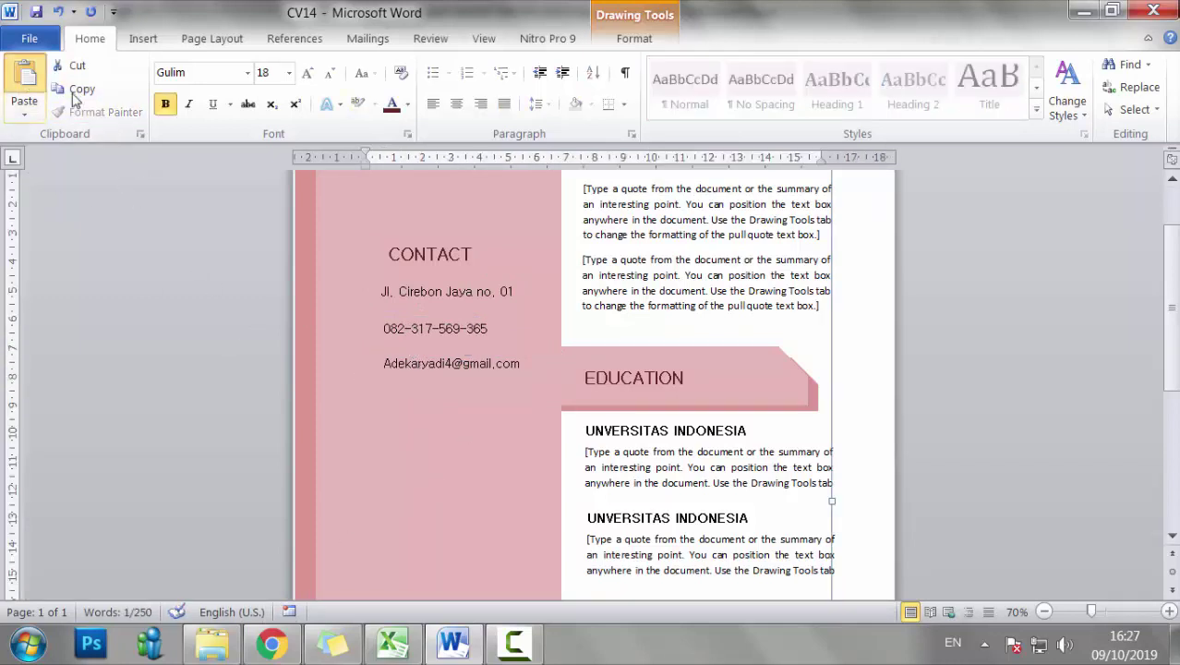
Paste another e-mail box below, align it, and change its text to the YouTube channel
key(ctrl+v)
drag(492, 407, 489, 429)
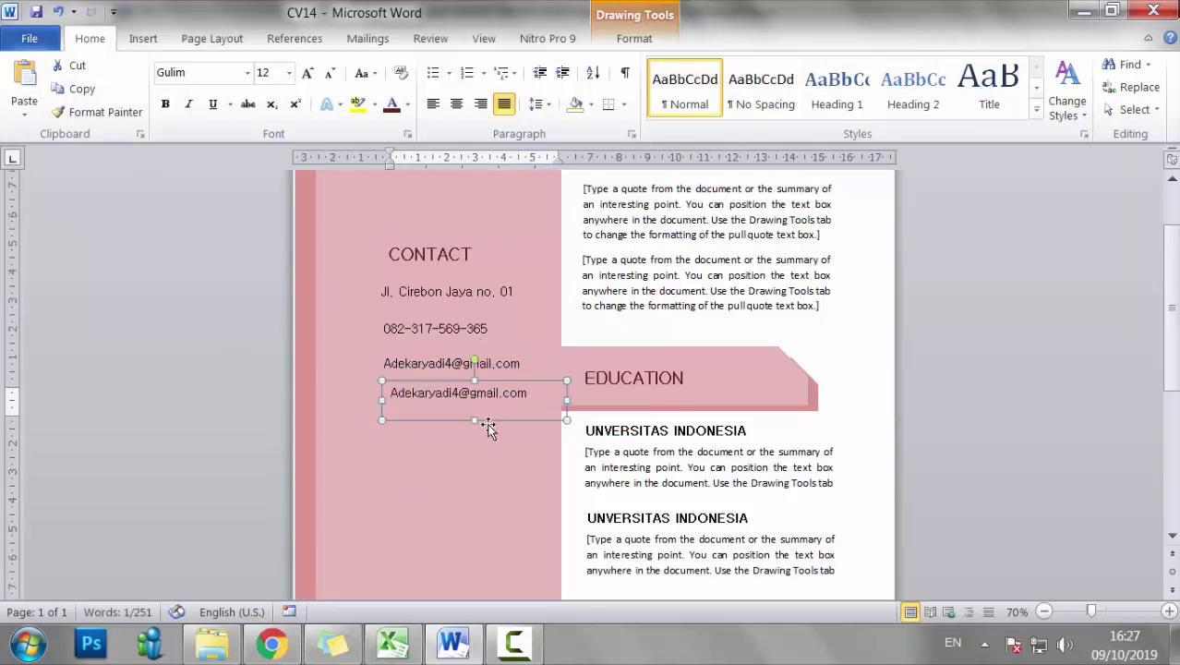
click(487, 427)
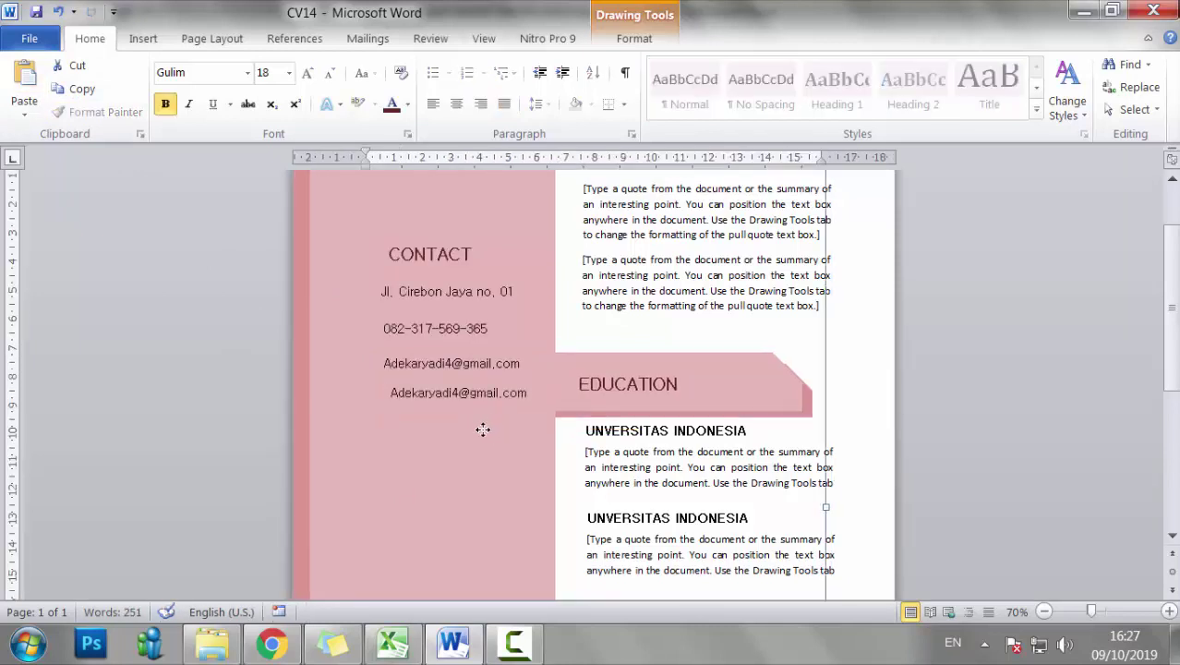
click(511, 415)
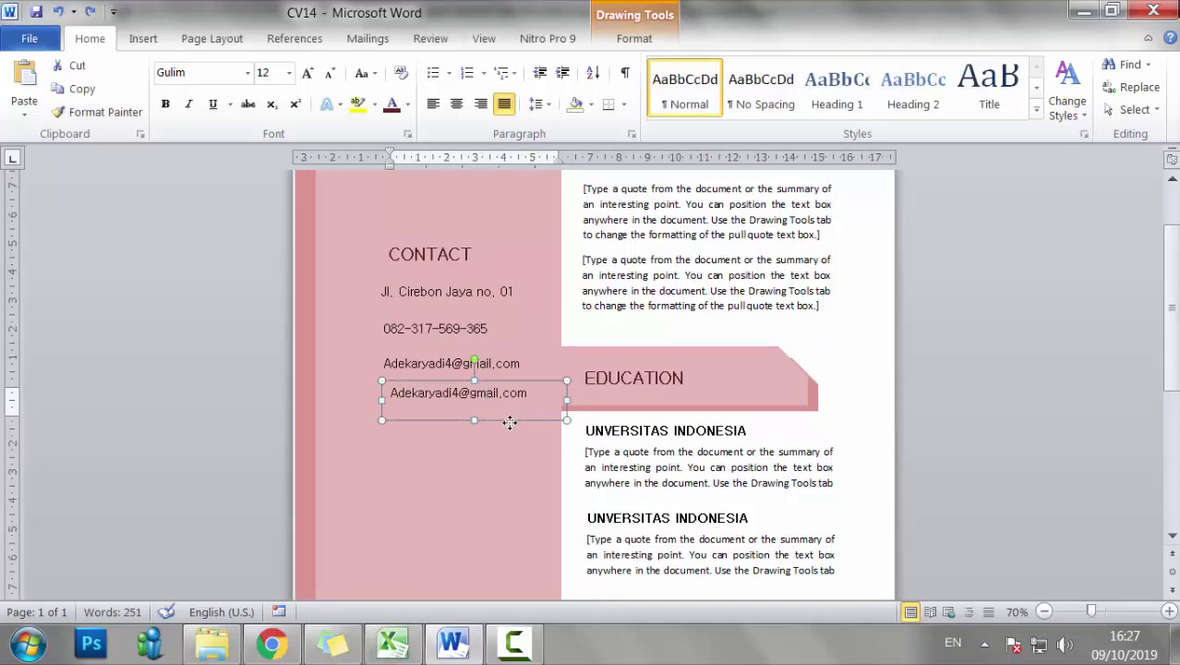
drag(509, 422, 504, 427)
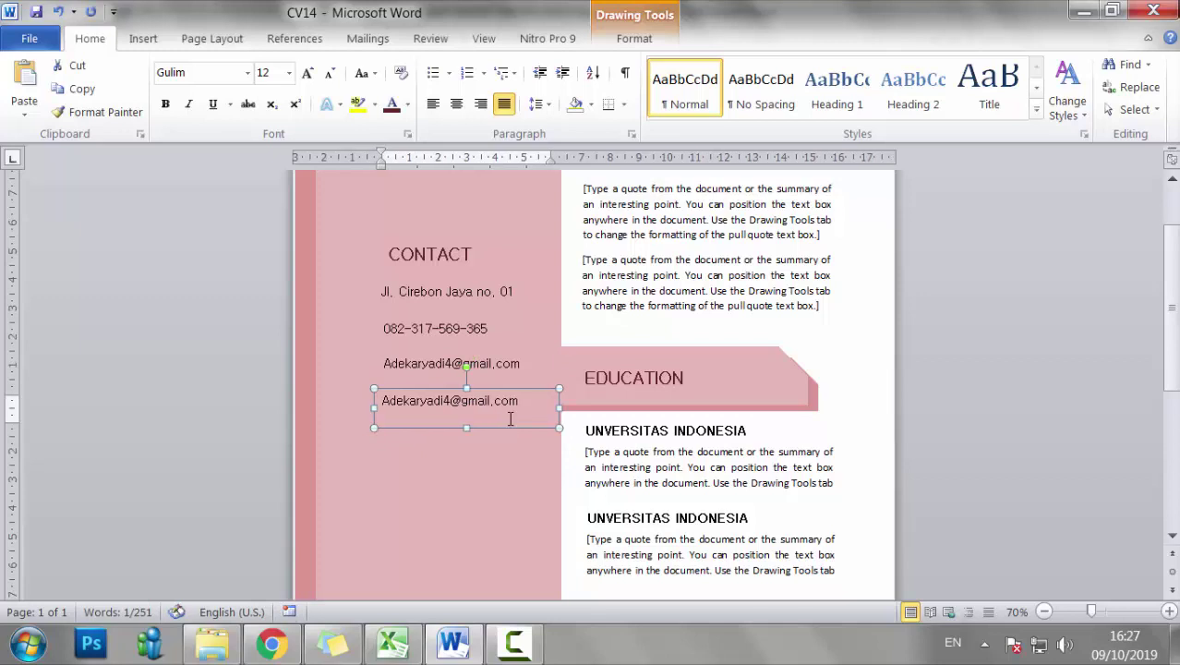
drag(525, 403, 393, 404)
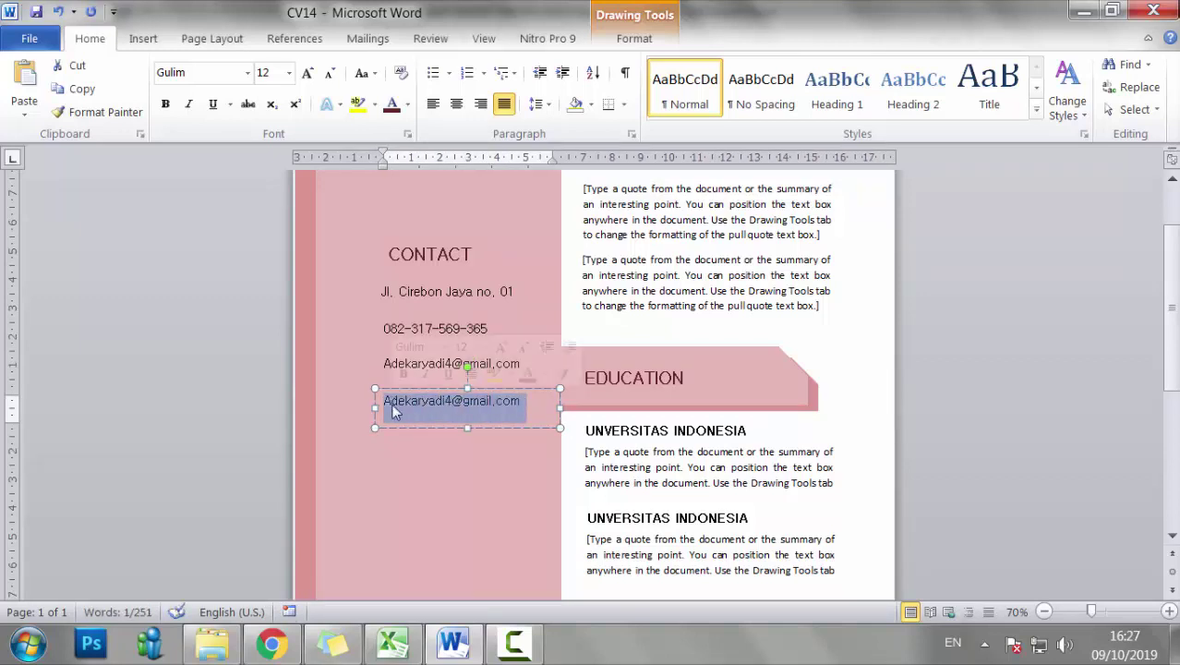
text(youtube.com/adekaryadi)
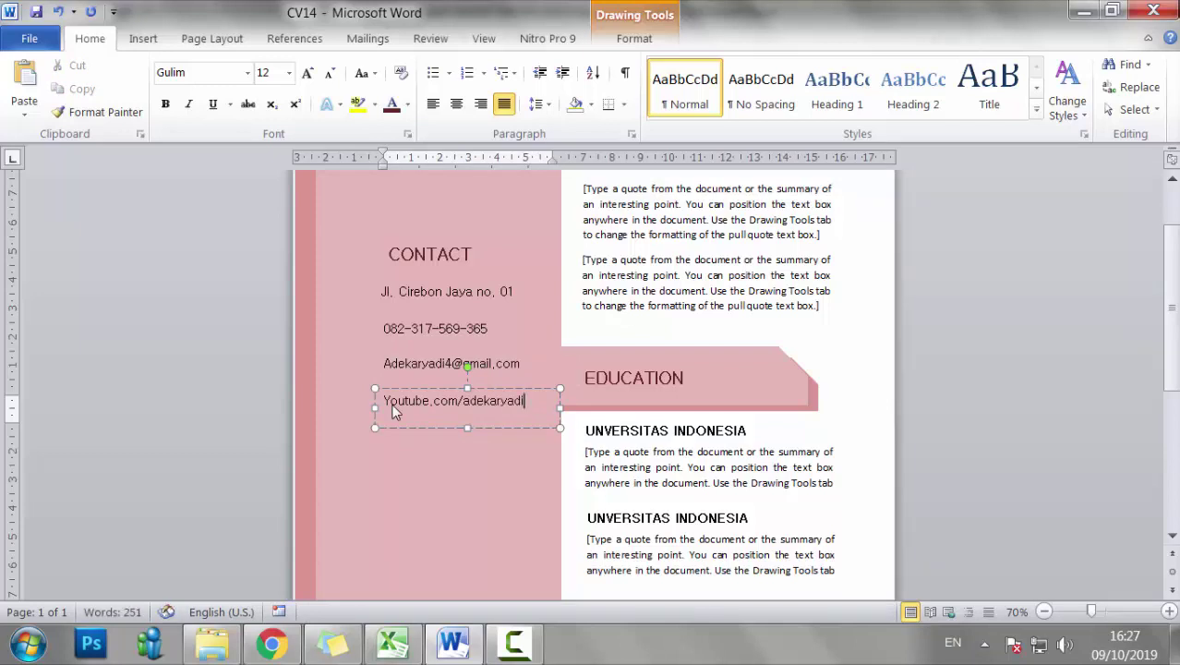
triple_click(161, 365)
Nudge the pink sidebar shape slightly left and save the CV
scroll(839, 411, up, 1)
click(501, 515)
key(Left)
key(Left)
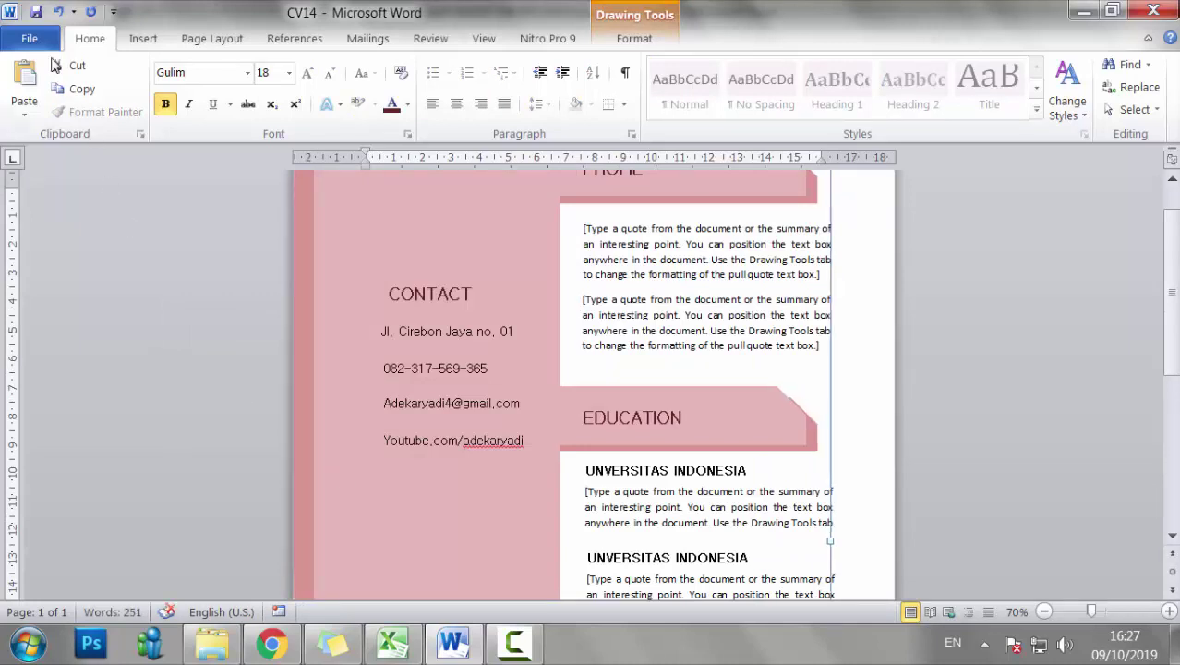
key(ctrl+s)
scroll(421, 413, down, 3)
scroll(420, 413, down, 2)
scroll(421, 413, up, 1)
scroll(420, 413, up, 2)
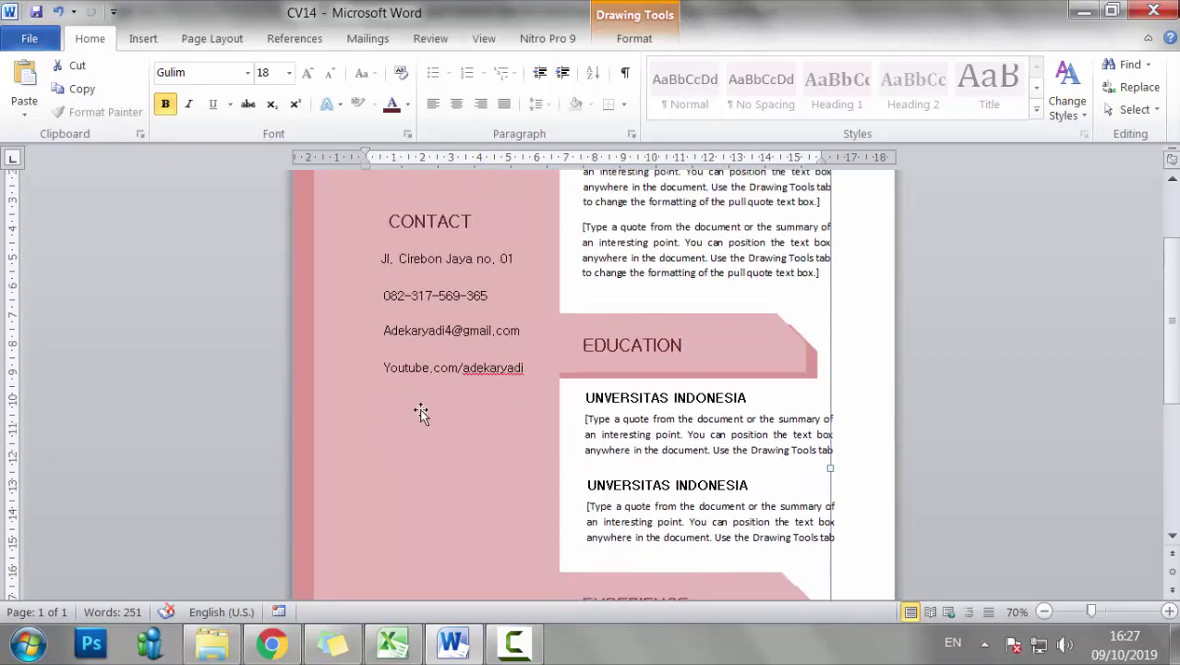
scroll(420, 413, up, 1)
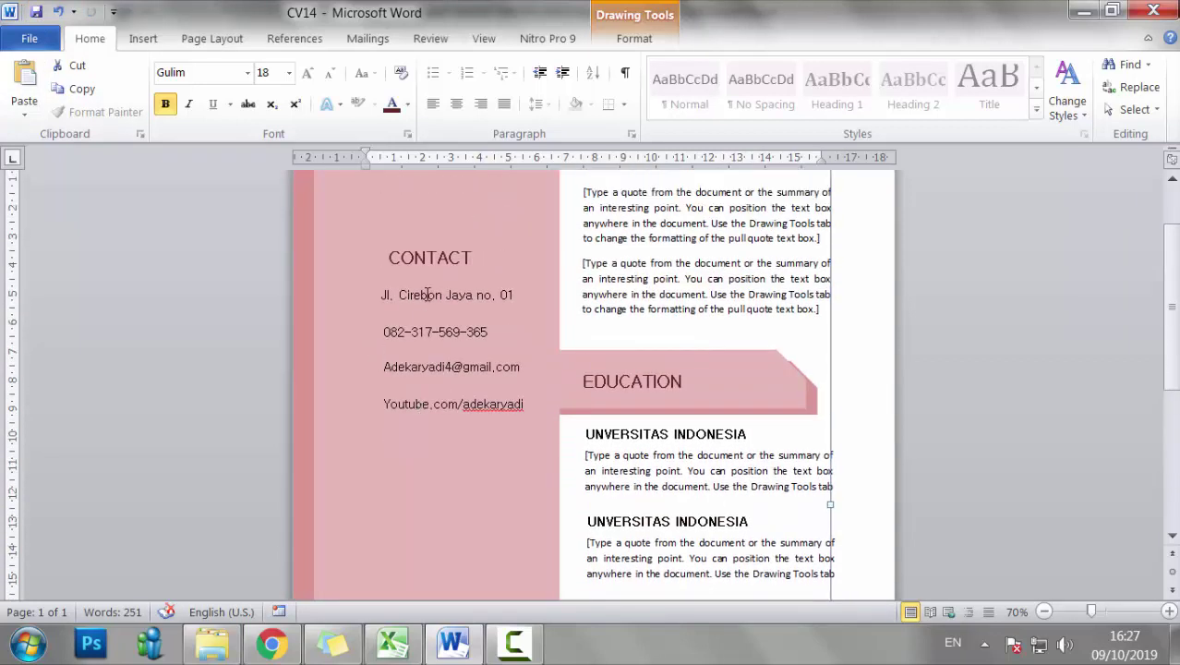
Group the address, phone, e-mail and YouTube text boxes together
click(427, 293)
shift+click(406, 333)
shift+click(411, 369)
shift+click(410, 405)
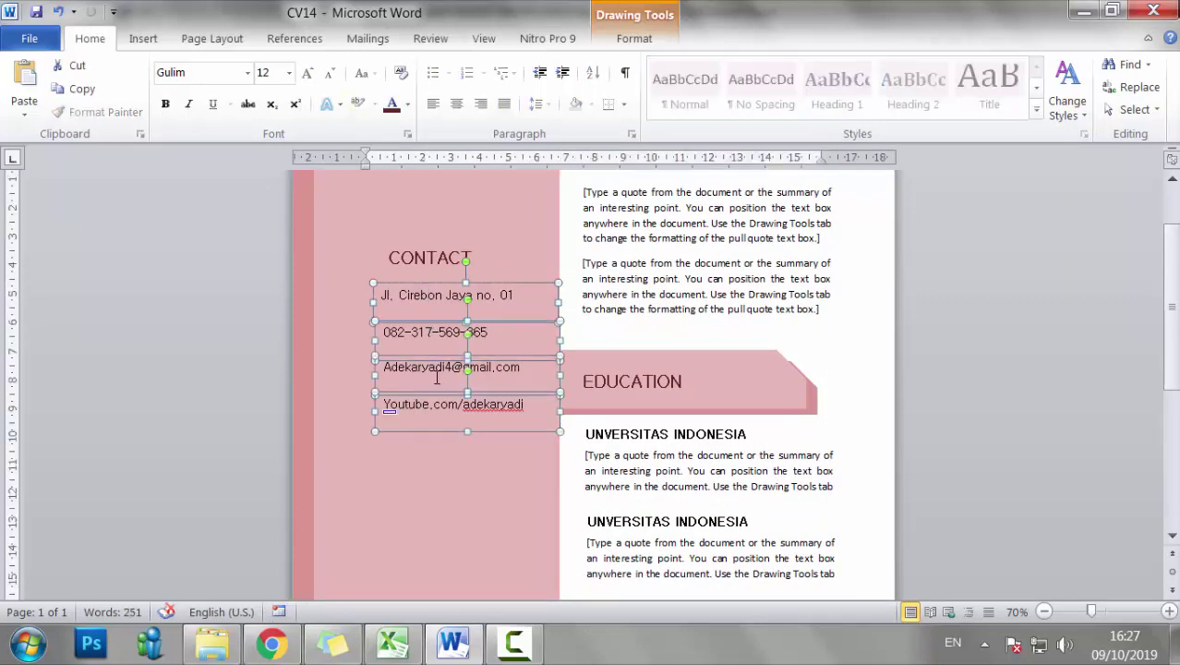
click(635, 38)
click(922, 87)
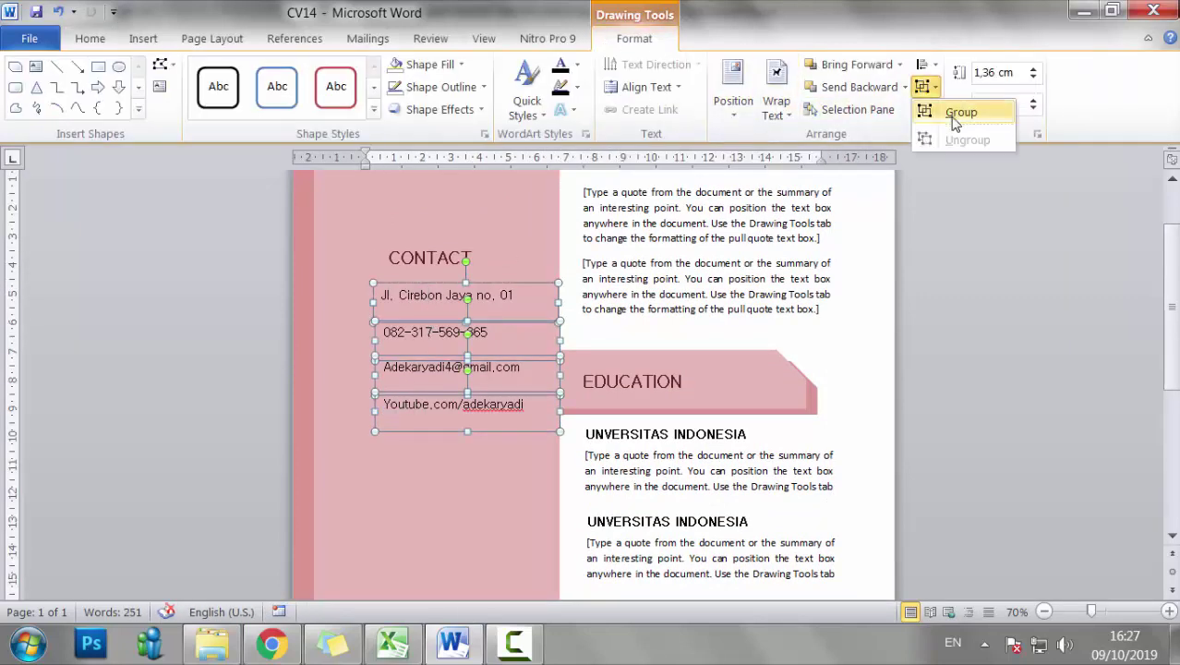
click(954, 112)
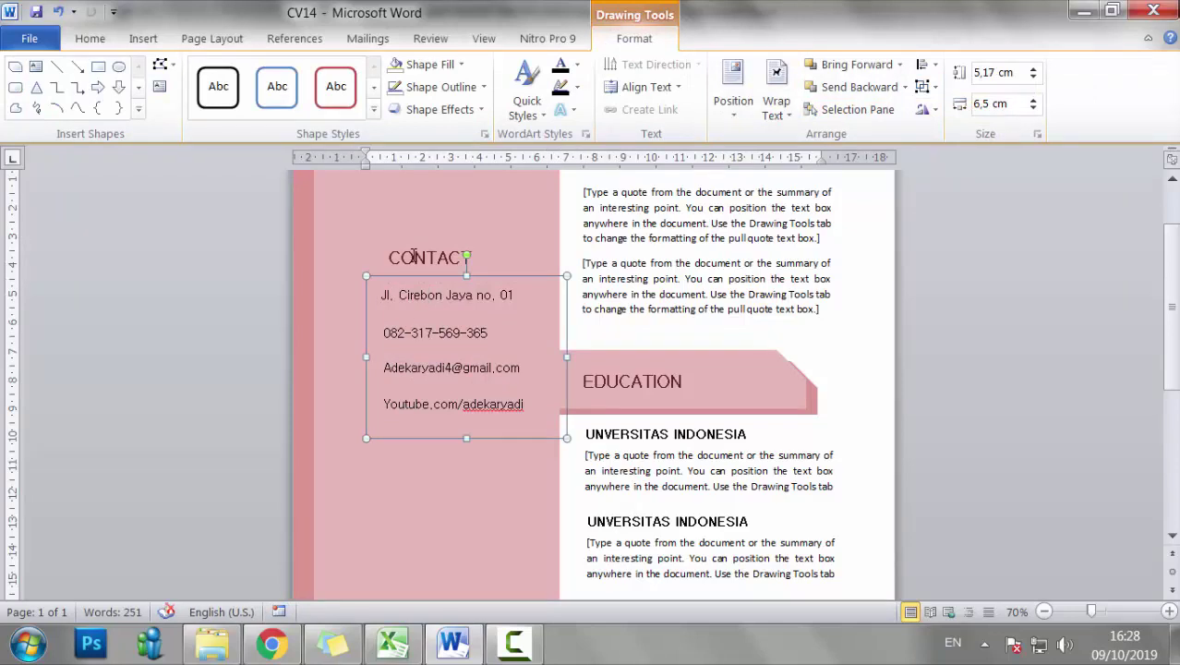
Group the CONTACT heading with the contact lines and show the CV's print preview
shift+click(413, 256)
click(922, 87)
click(953, 112)
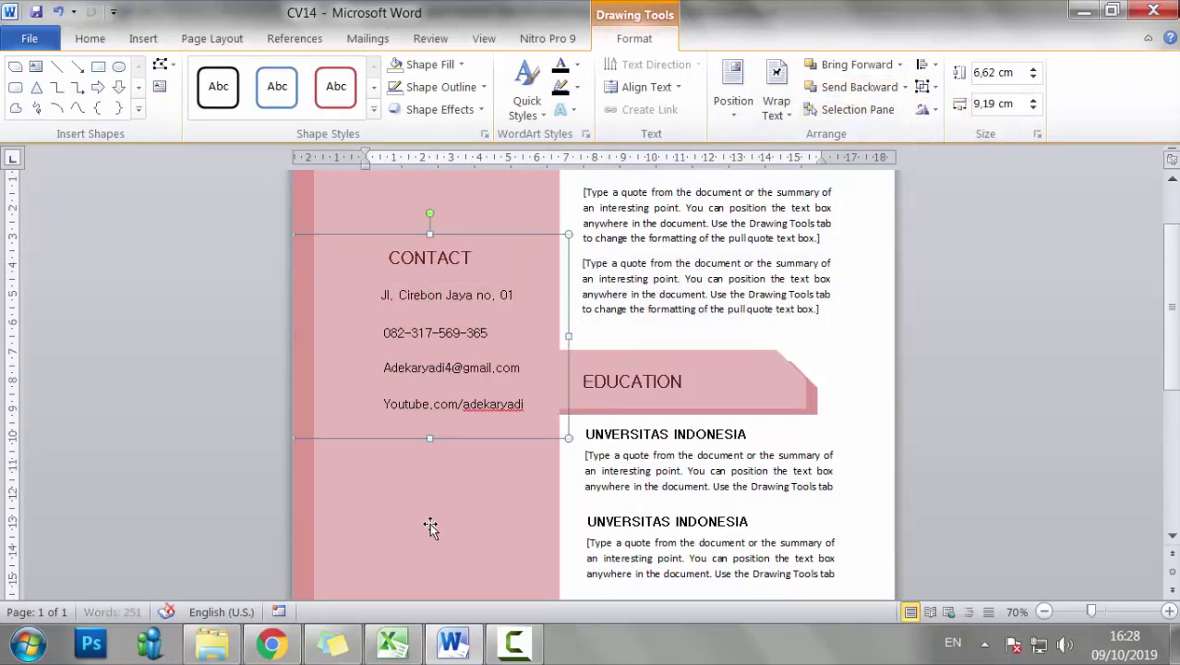
click(30, 38)
click(69, 304)
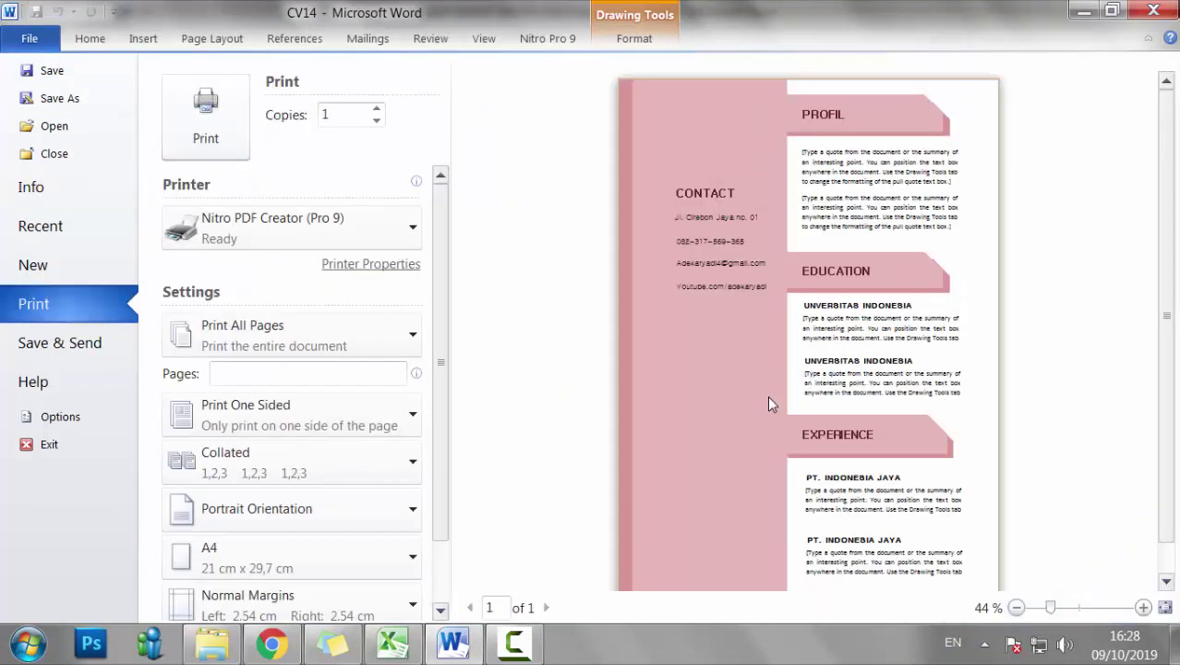
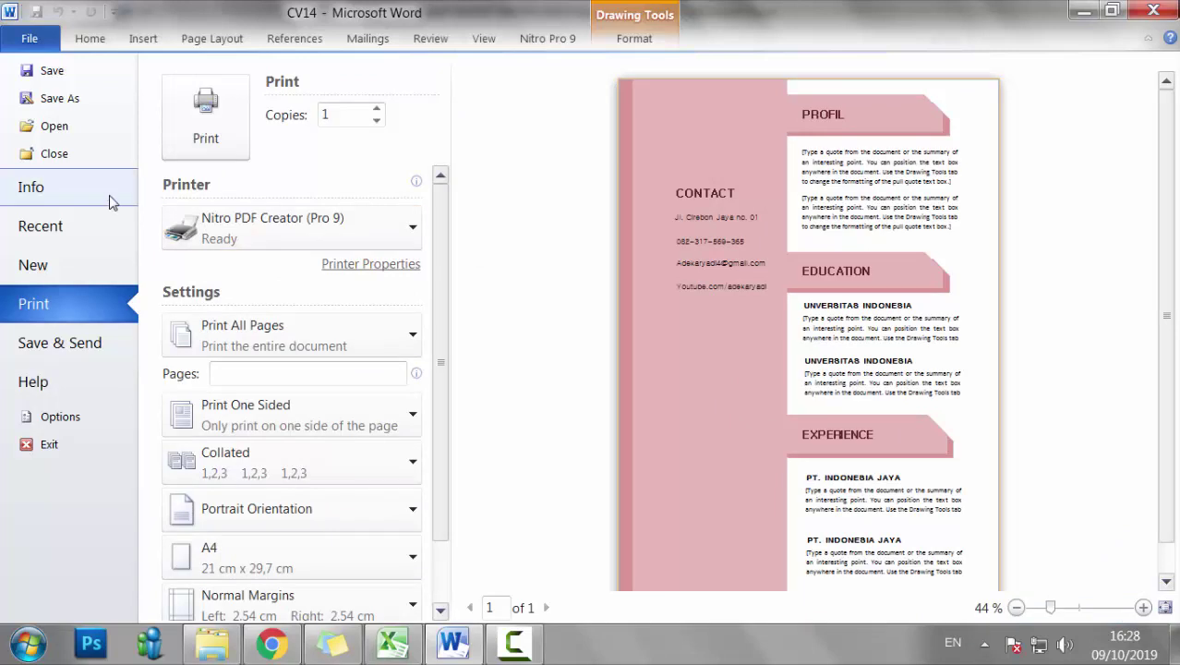
Leave the print preview and open Insert > Picture to browse for an image file
click(30, 38)
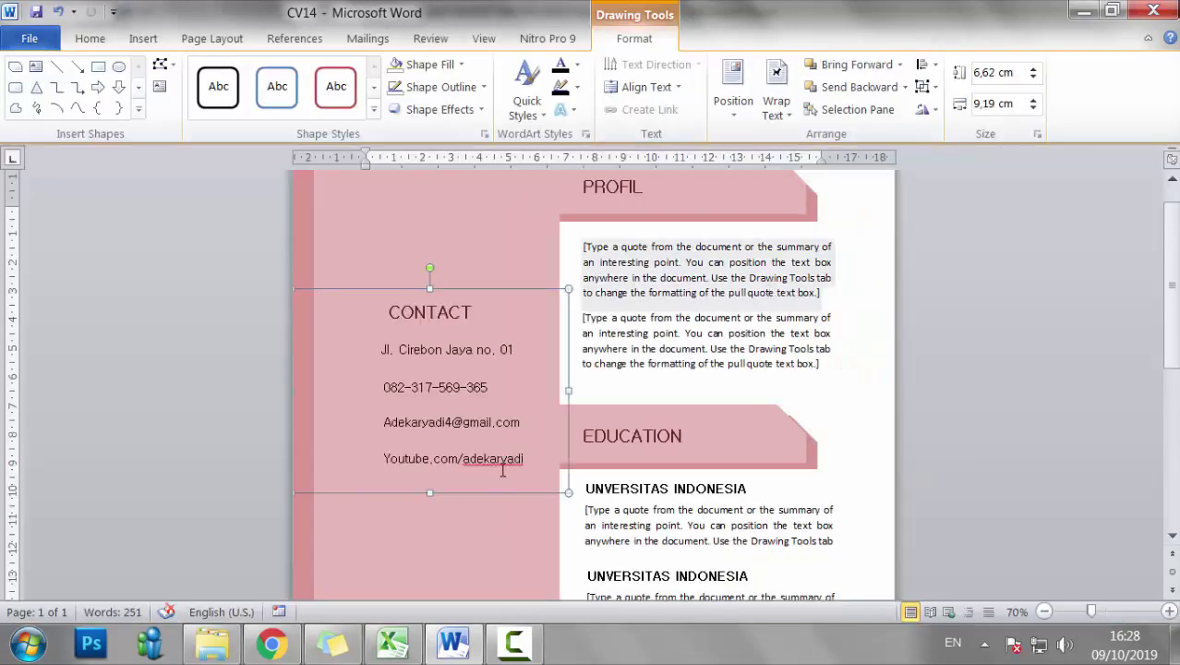
scroll(479, 541, down, 2)
scroll(479, 540, down, 1)
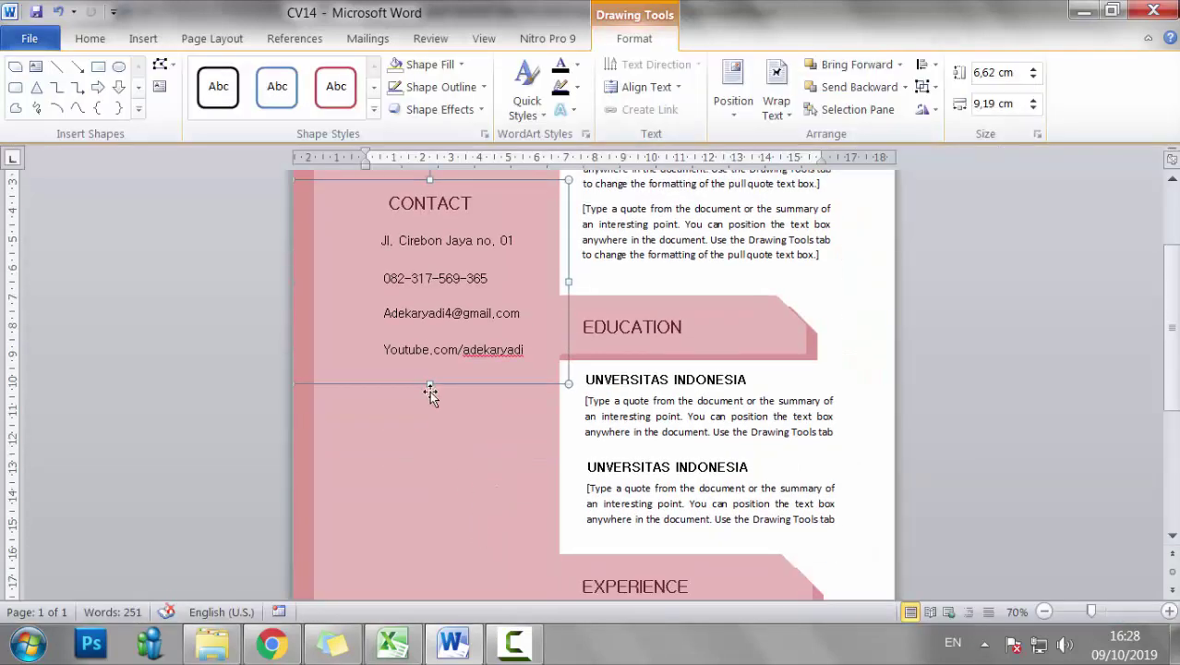
scroll(429, 396, up, 1)
scroll(496, 399, up, 1)
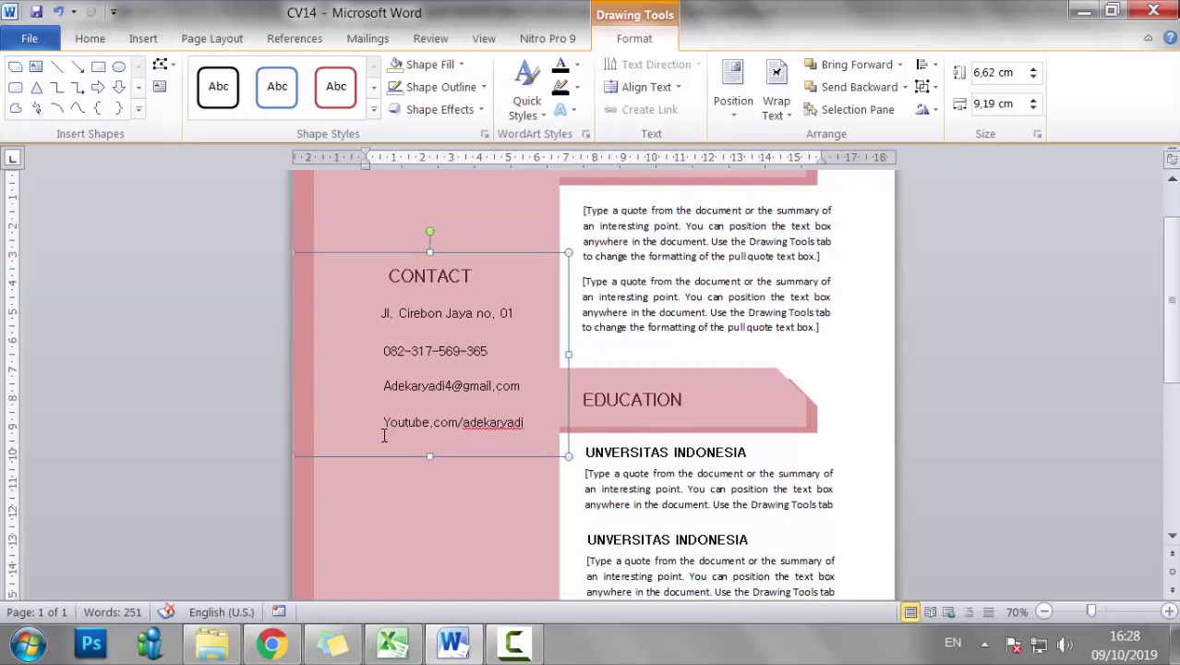
click(143, 38)
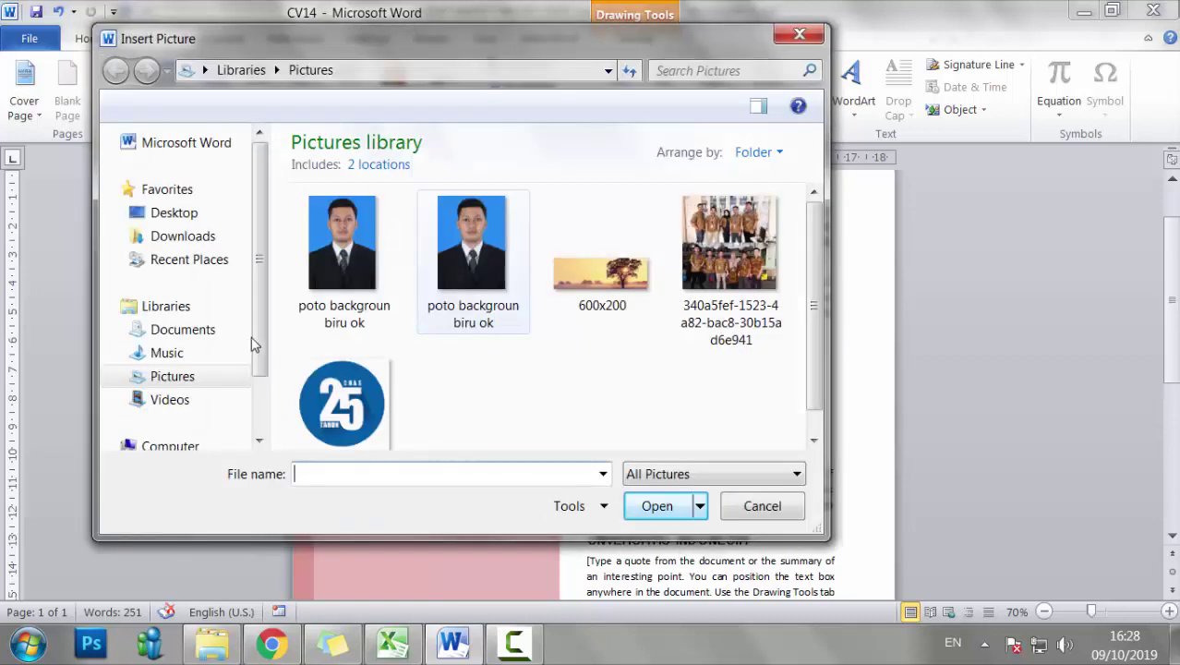
scroll(254, 395, down, 3)
Browse to MASTER (E:) > IcoMoon-Free-master > PNG > 32px in the Insert Picture dialog
click(208, 346)
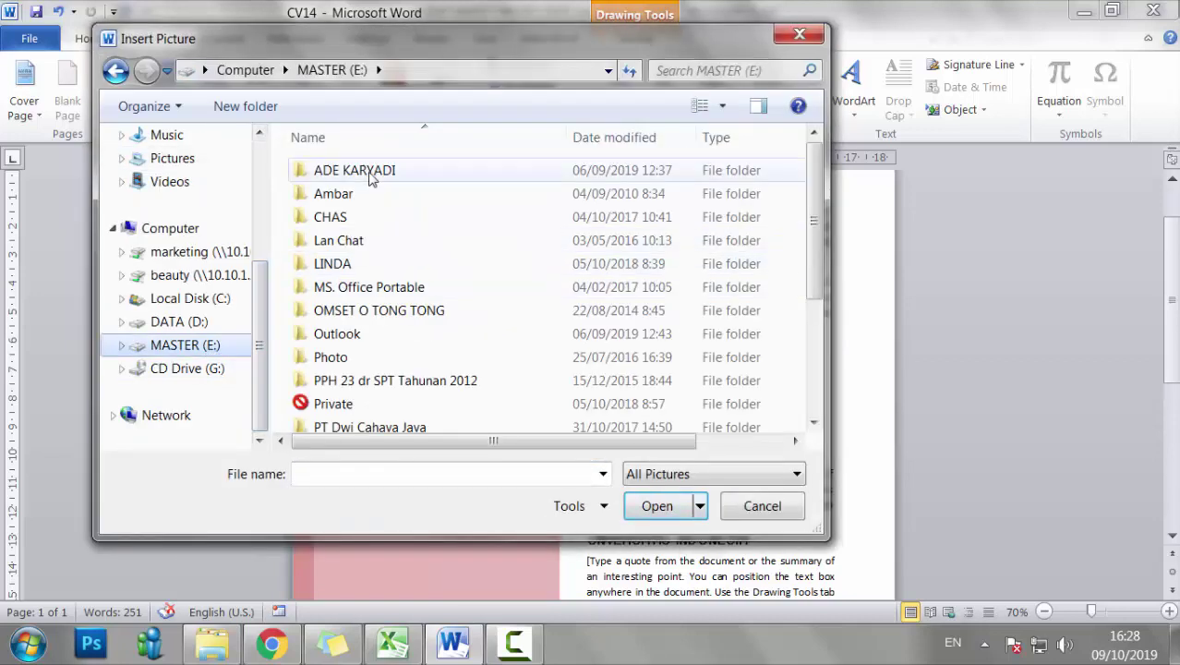
double_click(390, 176)
double_click(601, 222)
drag(528, 33, 879, 70)
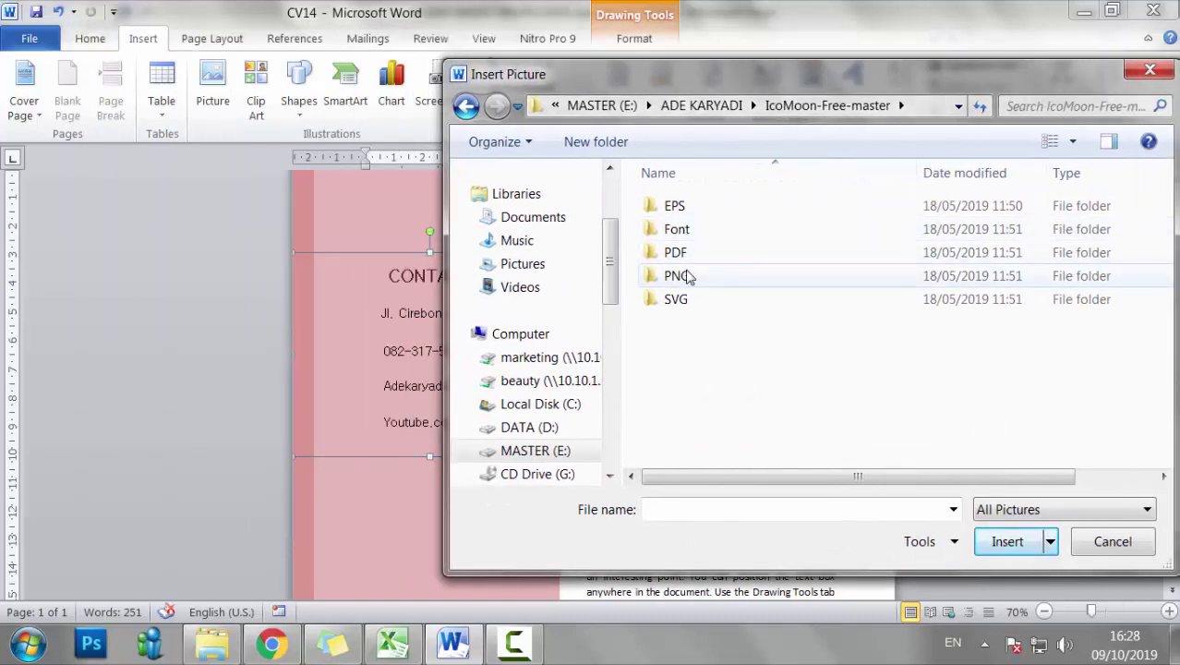
double_click(686, 277)
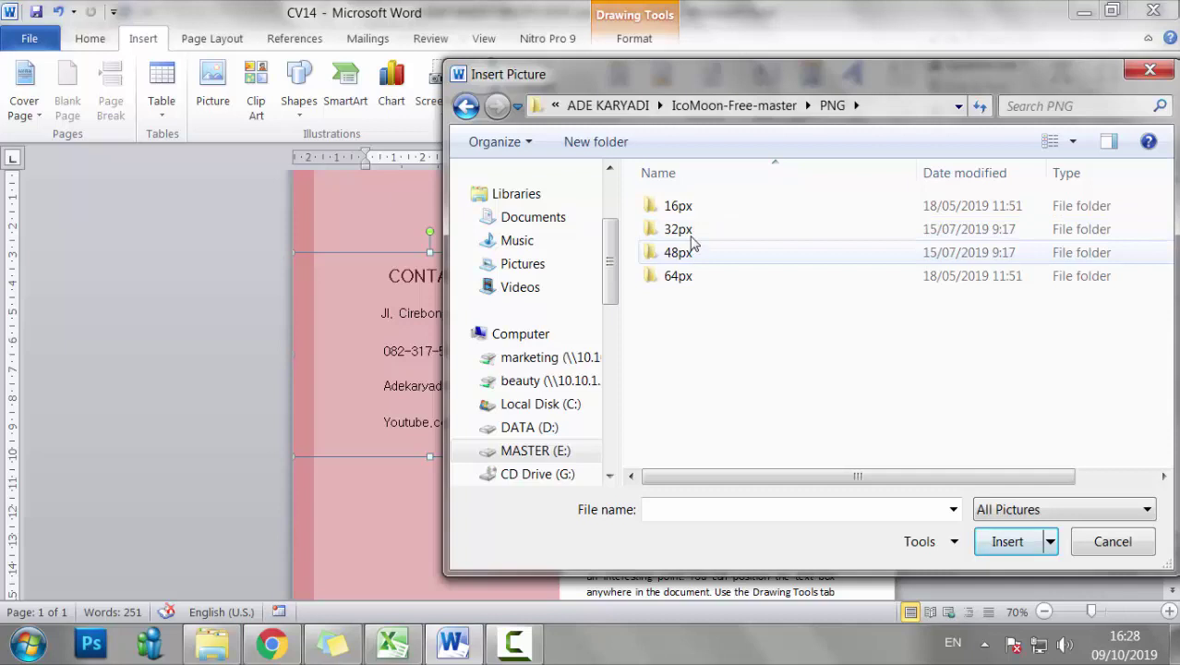
click(690, 239)
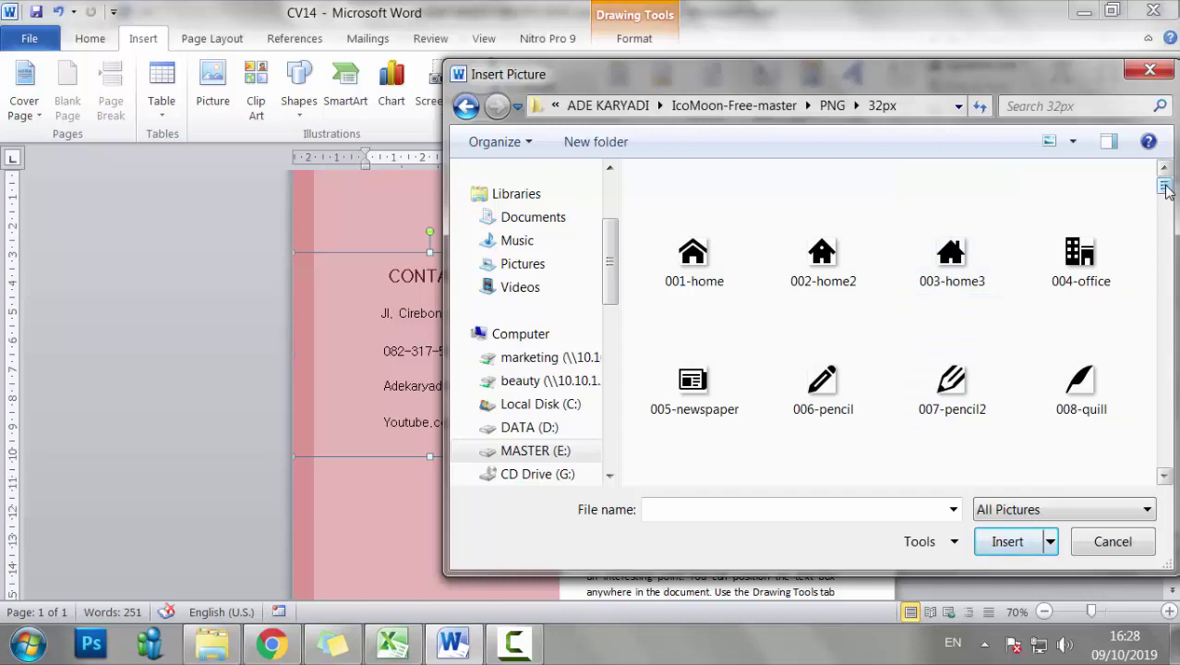
Select the 073-location2 and 070-envelop icons in the 32px folder
drag(1166, 187, 1166, 227)
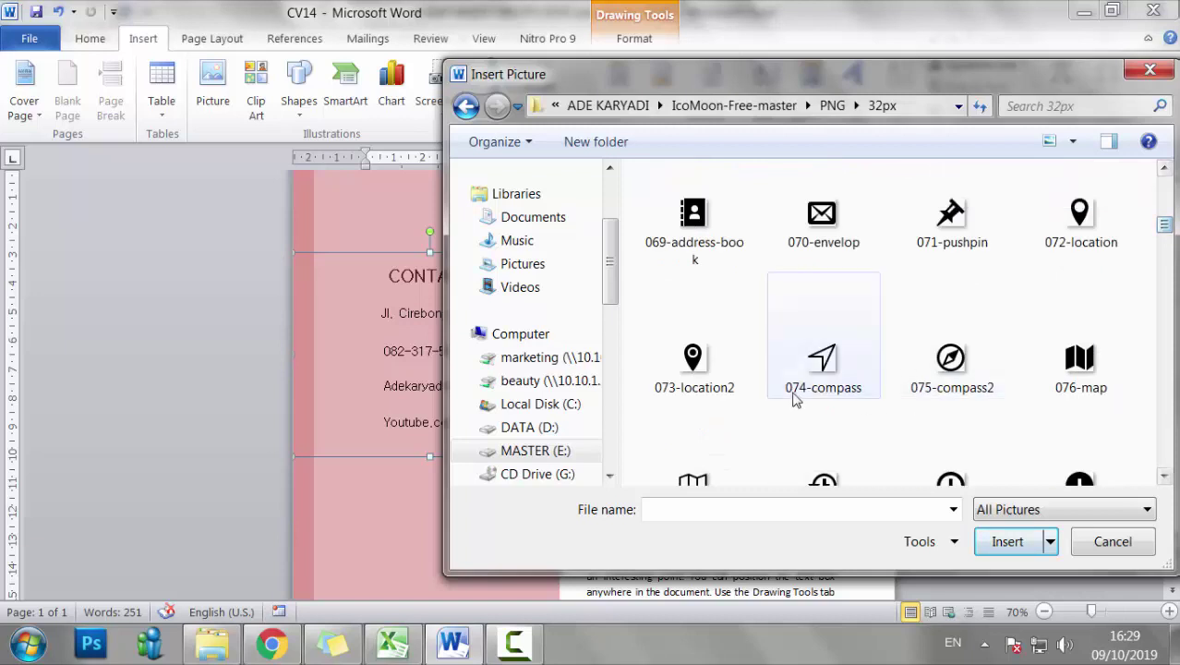
click(739, 360)
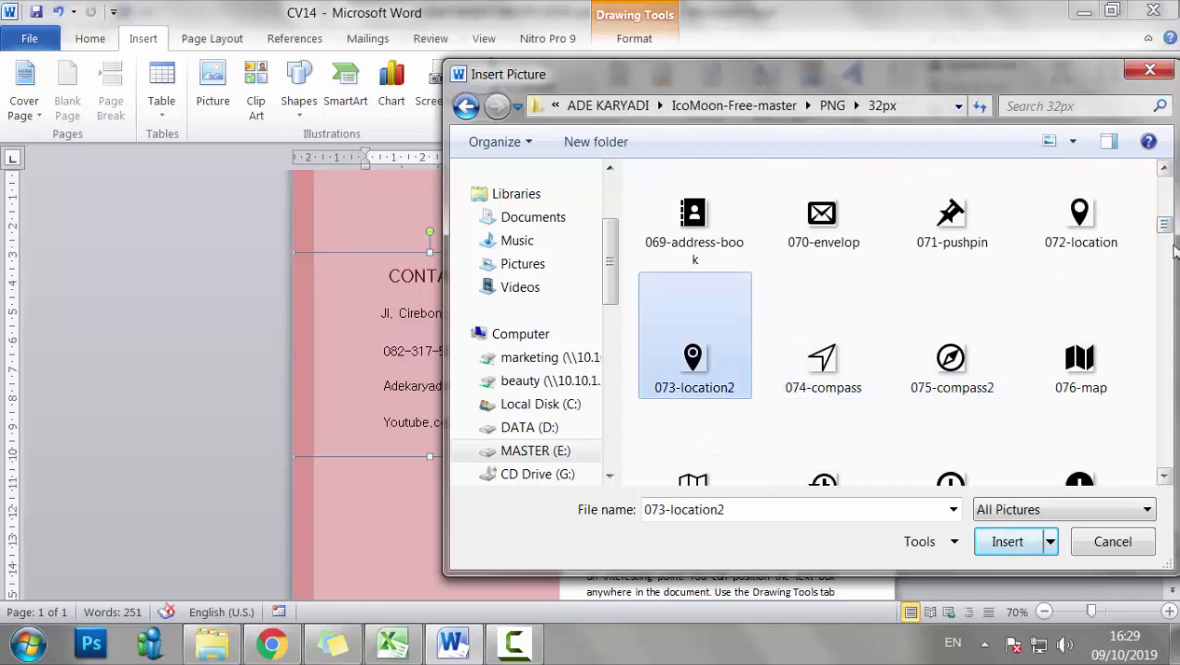
shift+click(829, 231)
click(830, 263)
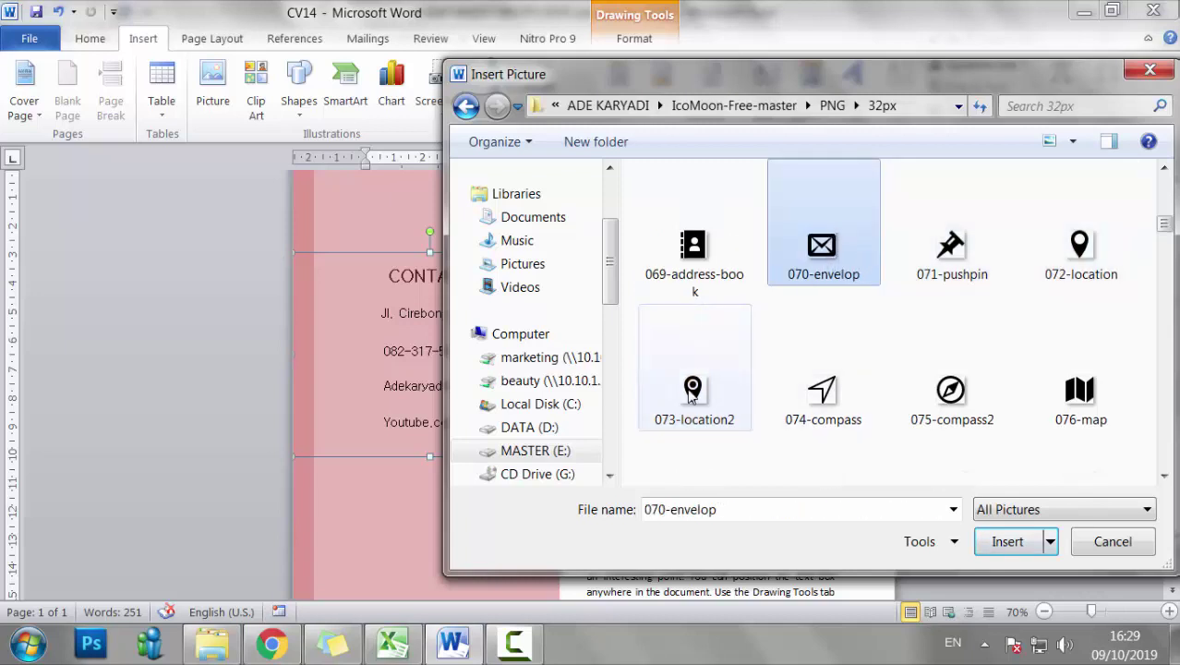
ctrl+click(722, 388)
drag(1167, 226, 1162, 413)
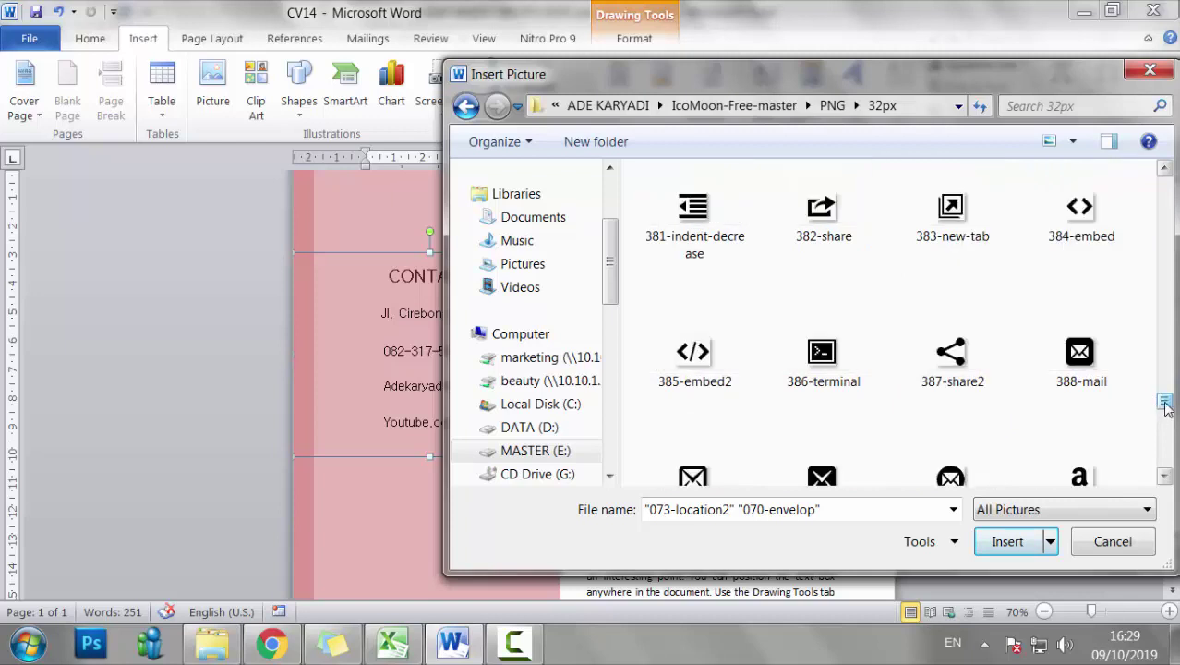
drag(1166, 404, 1168, 407)
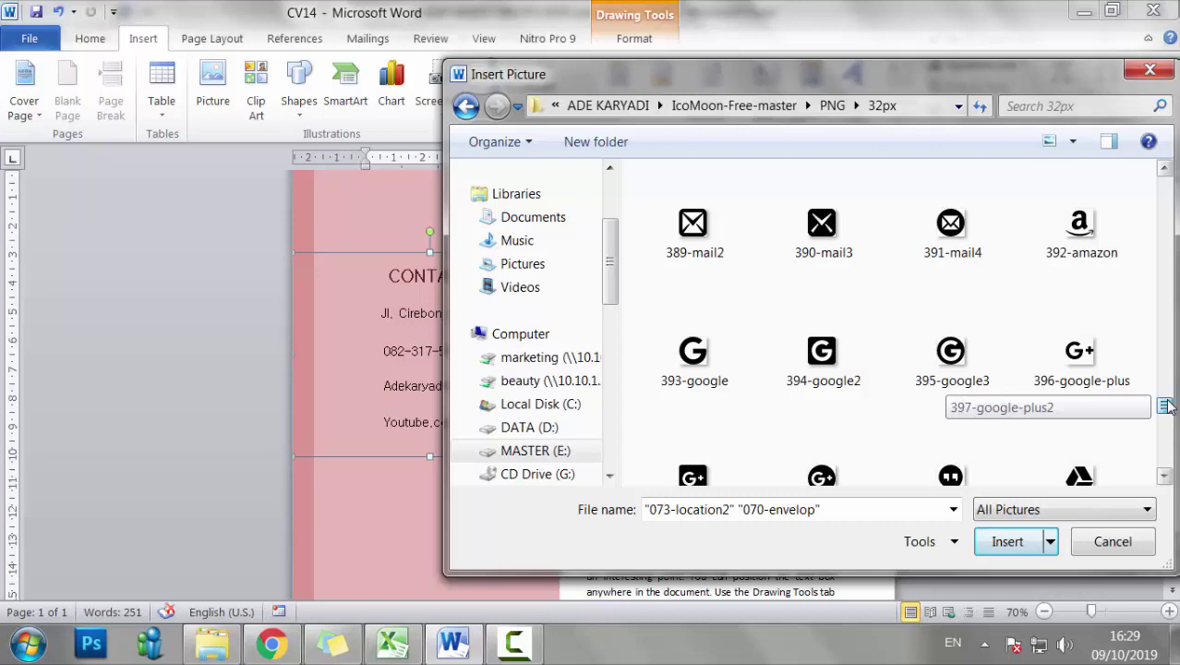
drag(1167, 409, 1168, 410)
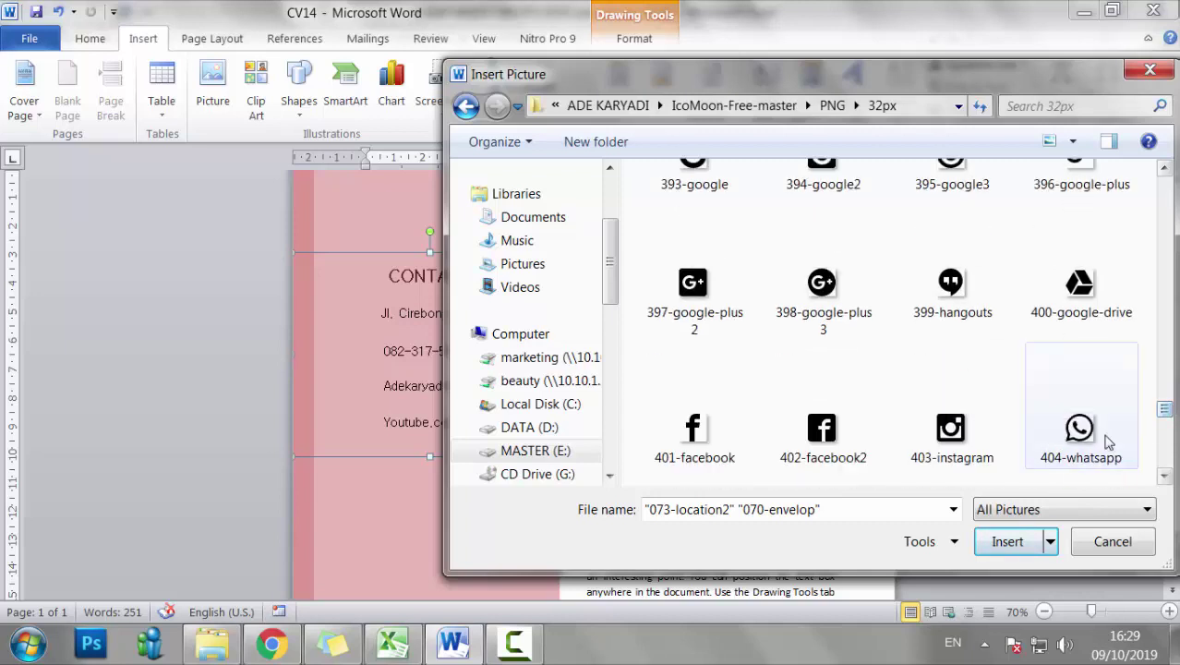
Add 404-whatsapp, 414-youtube and 389-mail2 to the selection and insert the icons
shift+click(1100, 441)
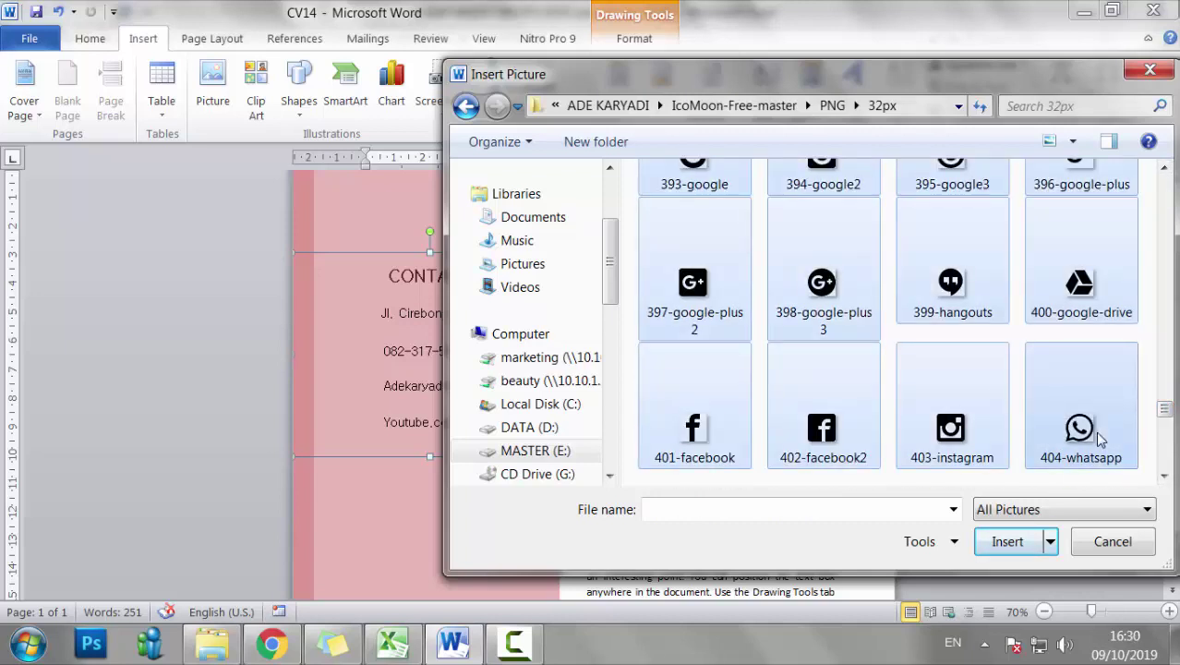
click(1099, 441)
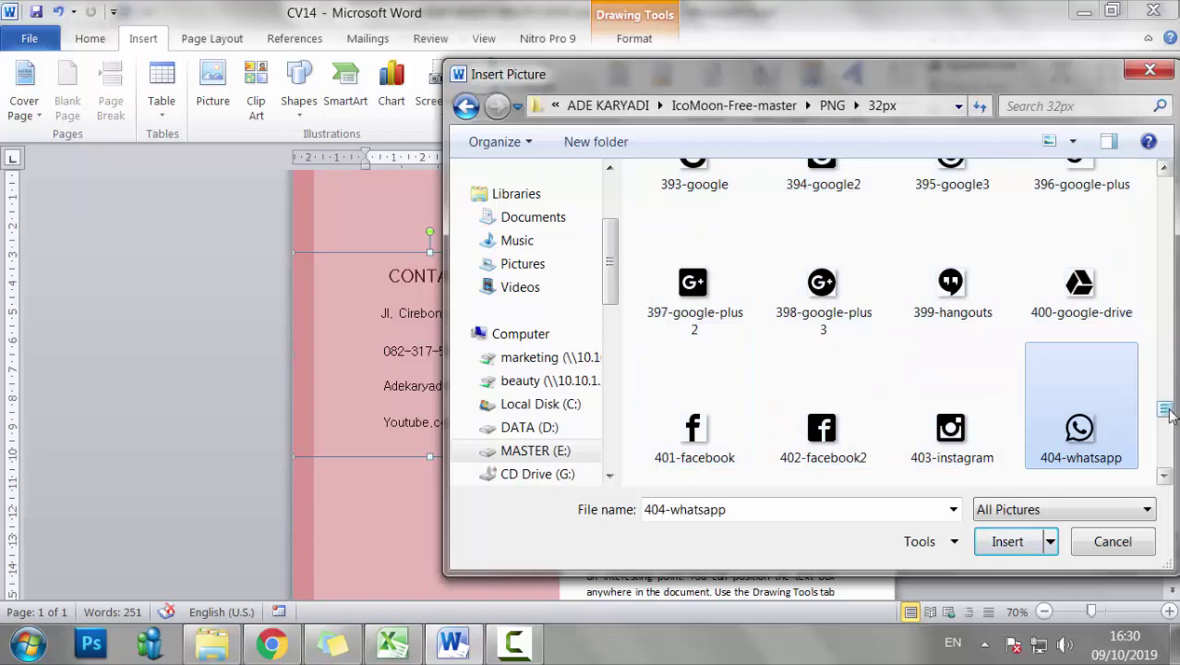
mouse_move(1167, 410)
mouse_down()
mouse_move(1170, 421)
mouse_move(1171, 407)
mouse_up()
ctrl+click(823, 407)
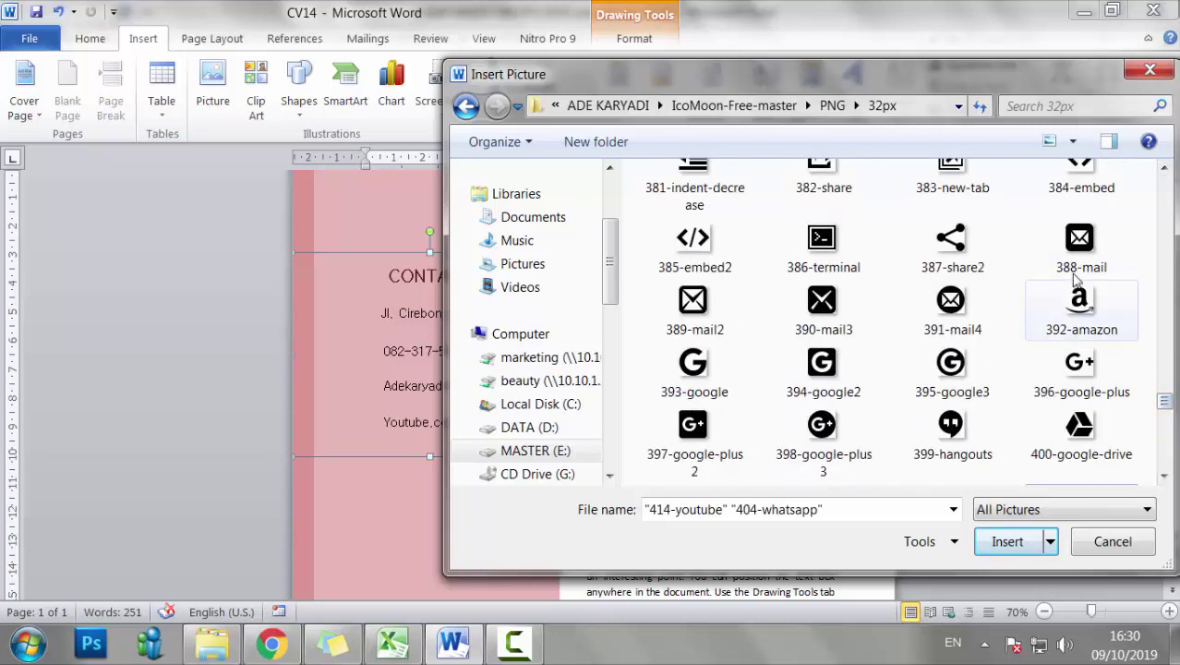
ctrl+click(694, 305)
drag(1165, 412, 1168, 226)
ctrl+click(705, 214)
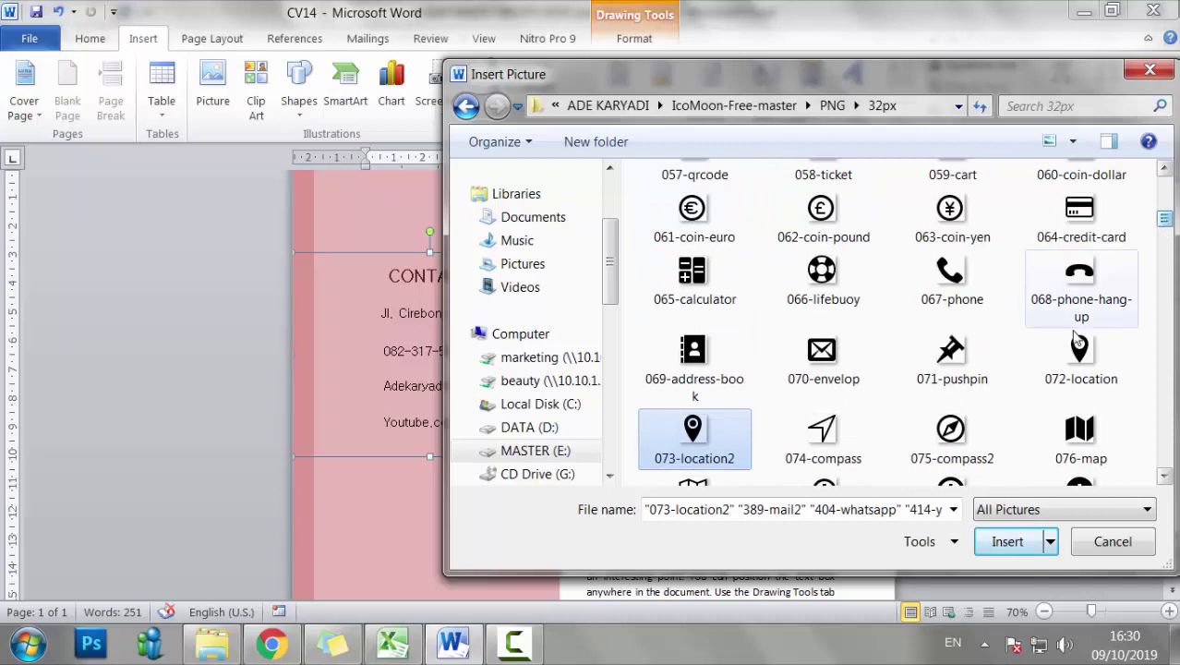
ctrl+click(822, 356)
click(1008, 542)
Set the YouTube icon to In Front of Text and drag it beside the Youtube address line
scroll(469, 463, up, 2)
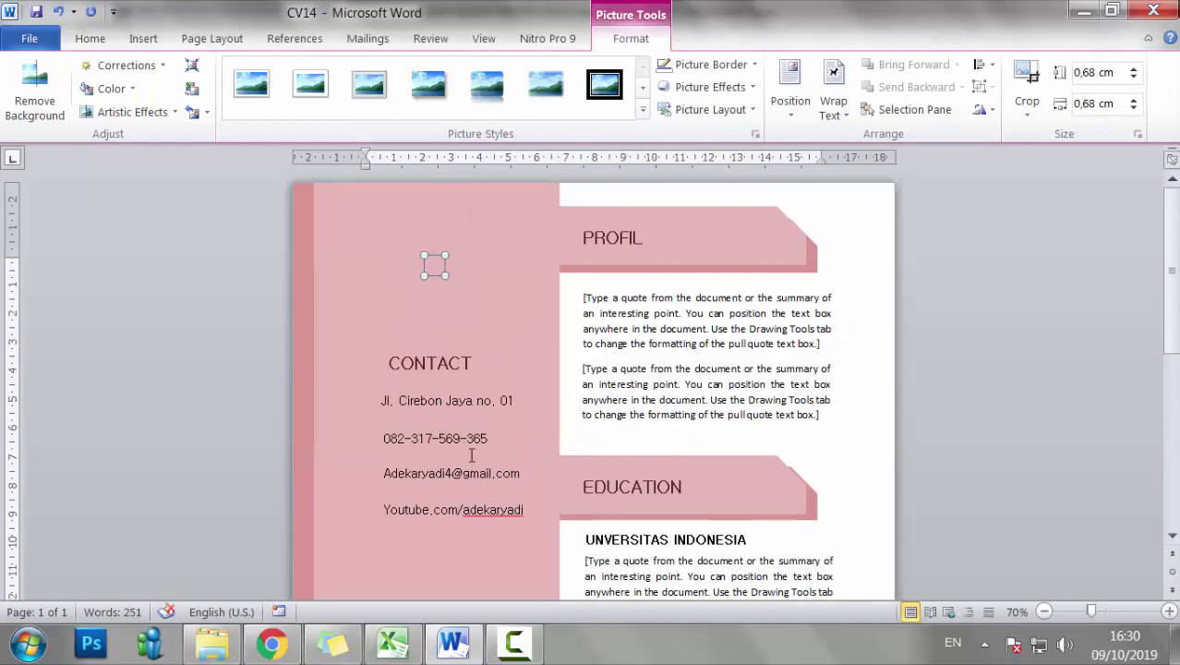
click(833, 103)
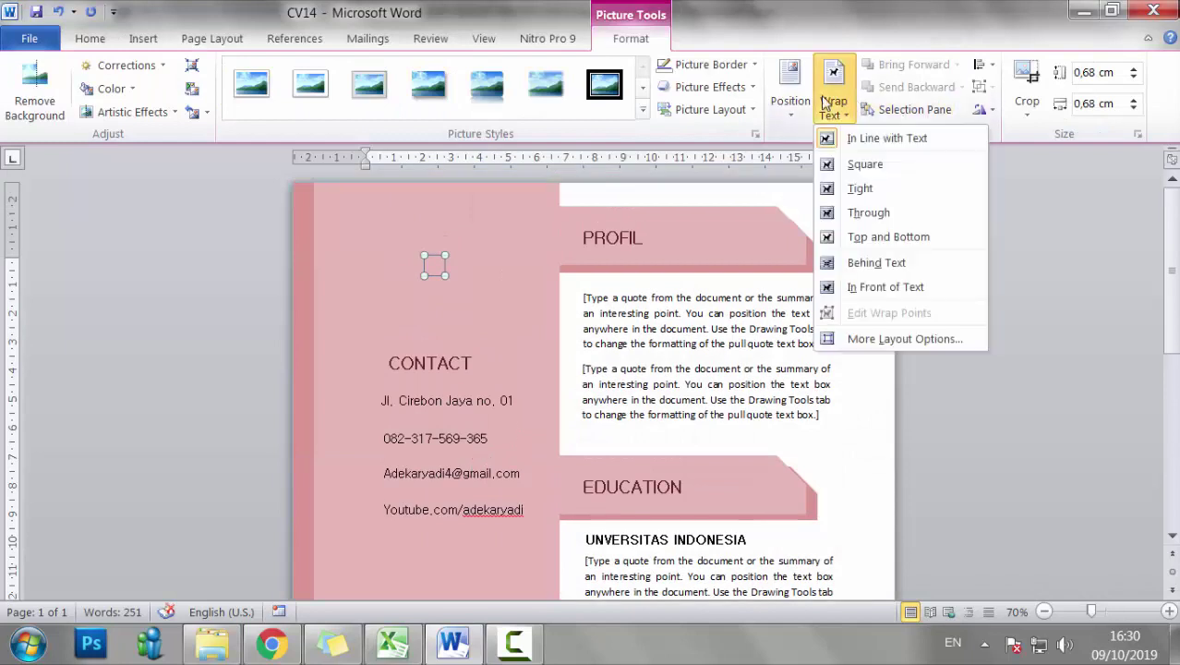
click(885, 287)
mouse_move(434, 276)
mouse_down()
mouse_move(480, 324)
mouse_move(359, 511)
mouse_up()
scroll(485, 342, down, 4)
scroll(432, 485, down, 6)
scroll(477, 428, up, 10)
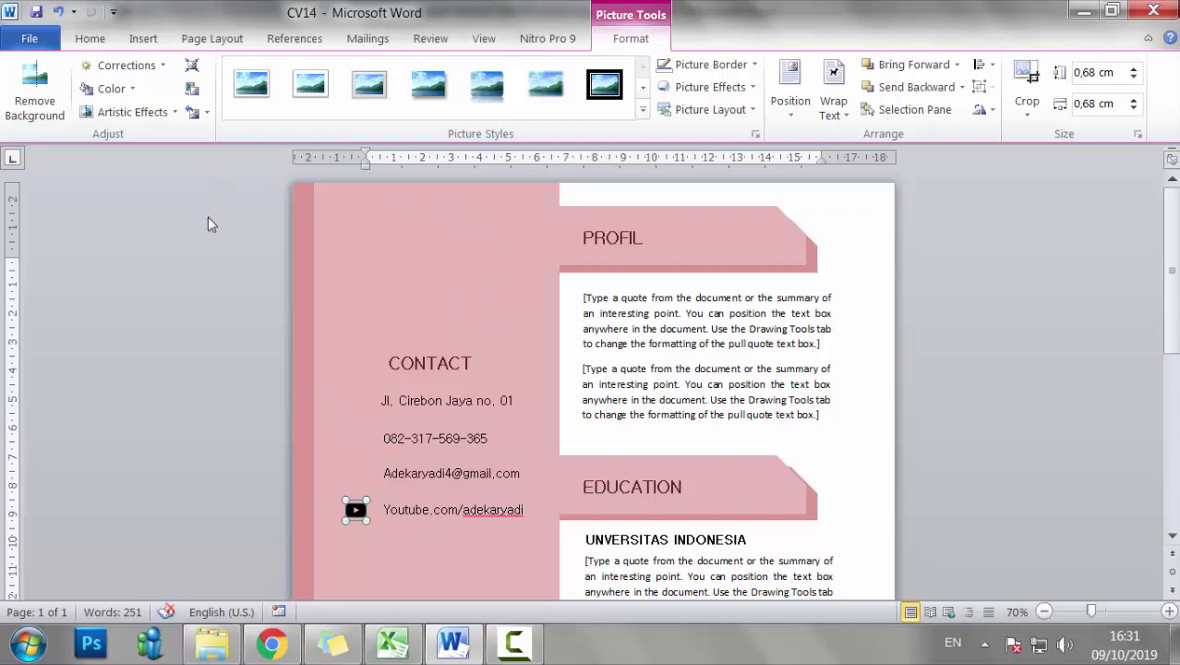
Deselect the text box and reopen Insert > Picture for another icon
click(143, 41)
click(364, 427)
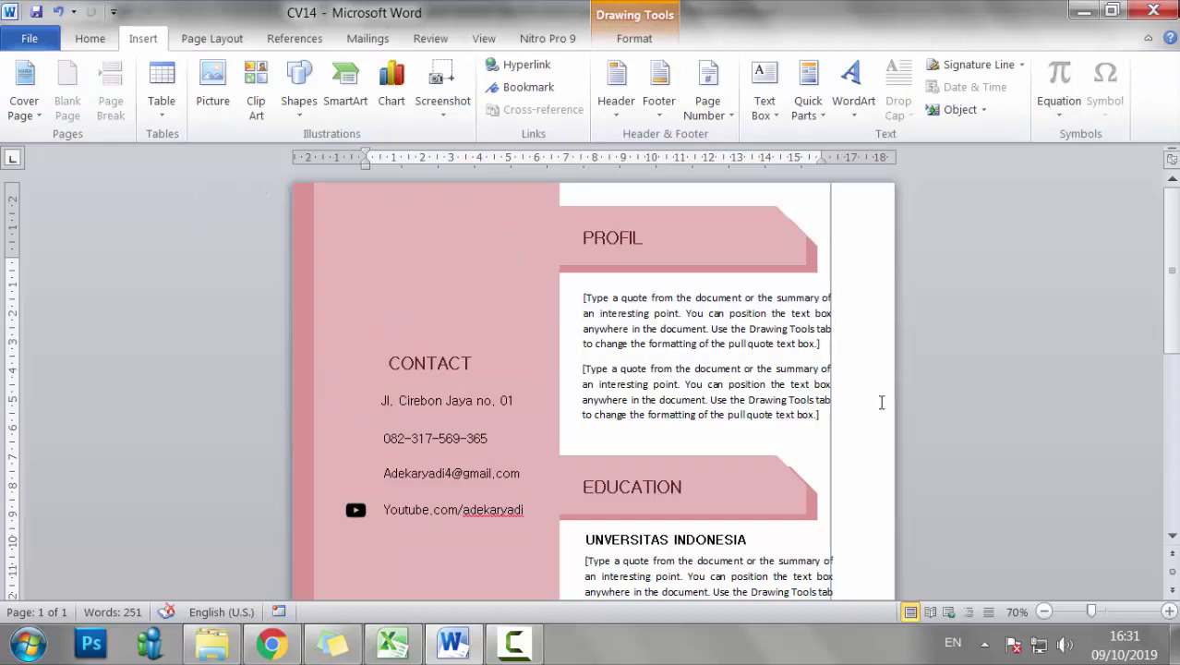
click(367, 341)
click(213, 92)
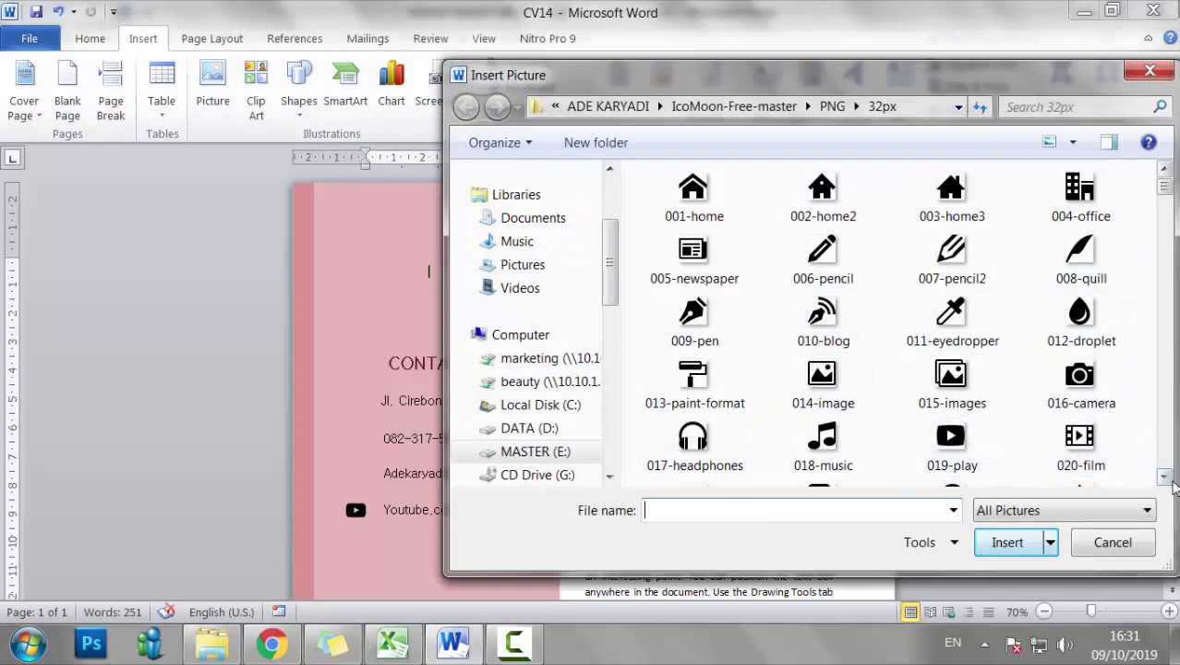
Insert the 073-location2 pin icon and set it to float in front of text
click(1166, 478)
click(1166, 479)
click(1166, 478)
click(1165, 478)
click(1166, 479)
click(1166, 479)
click(1166, 479)
click(1166, 478)
click(1166, 479)
click(1166, 479)
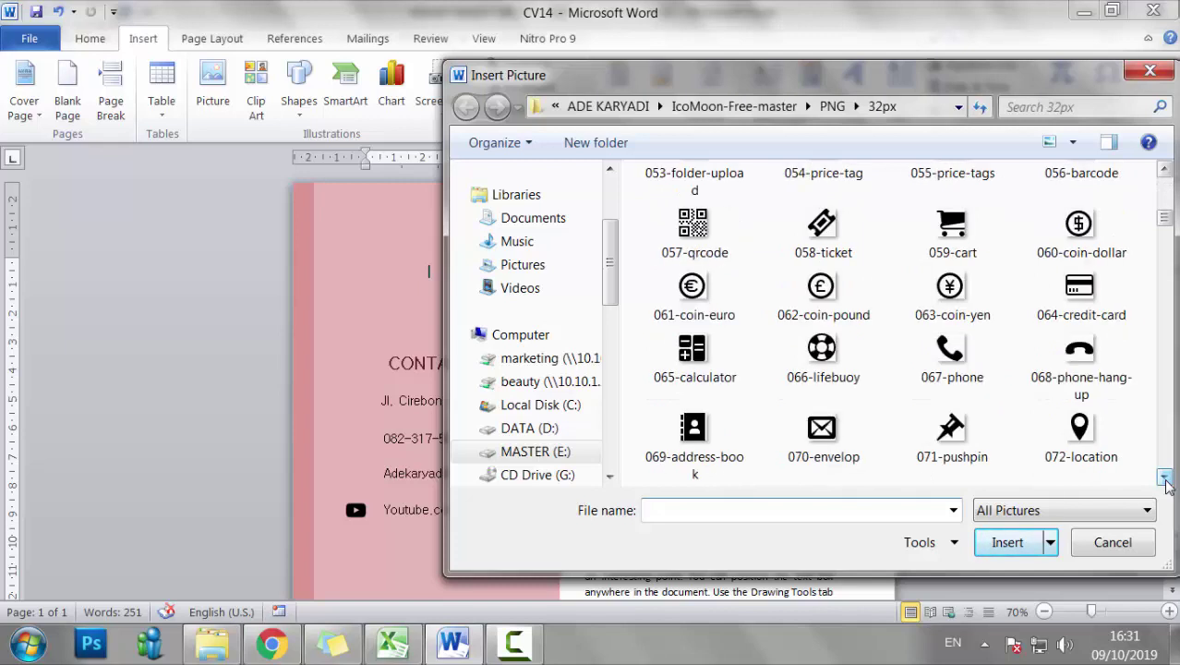
click(1166, 478)
click(695, 450)
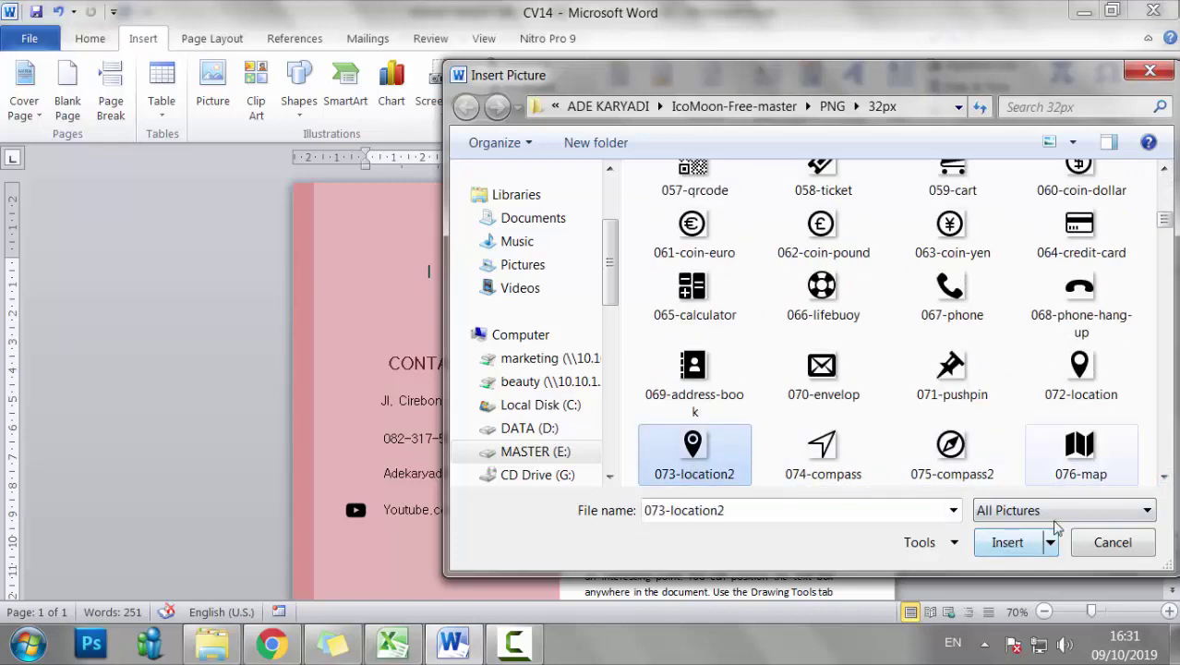
click(1006, 544)
click(834, 101)
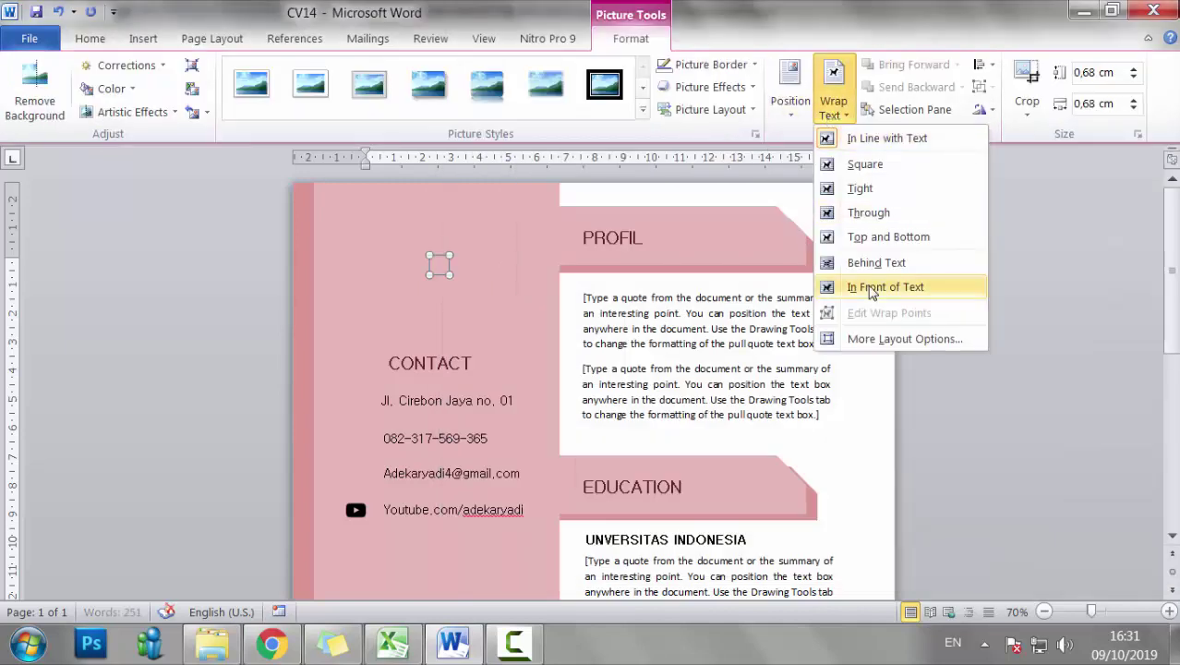
click(910, 284)
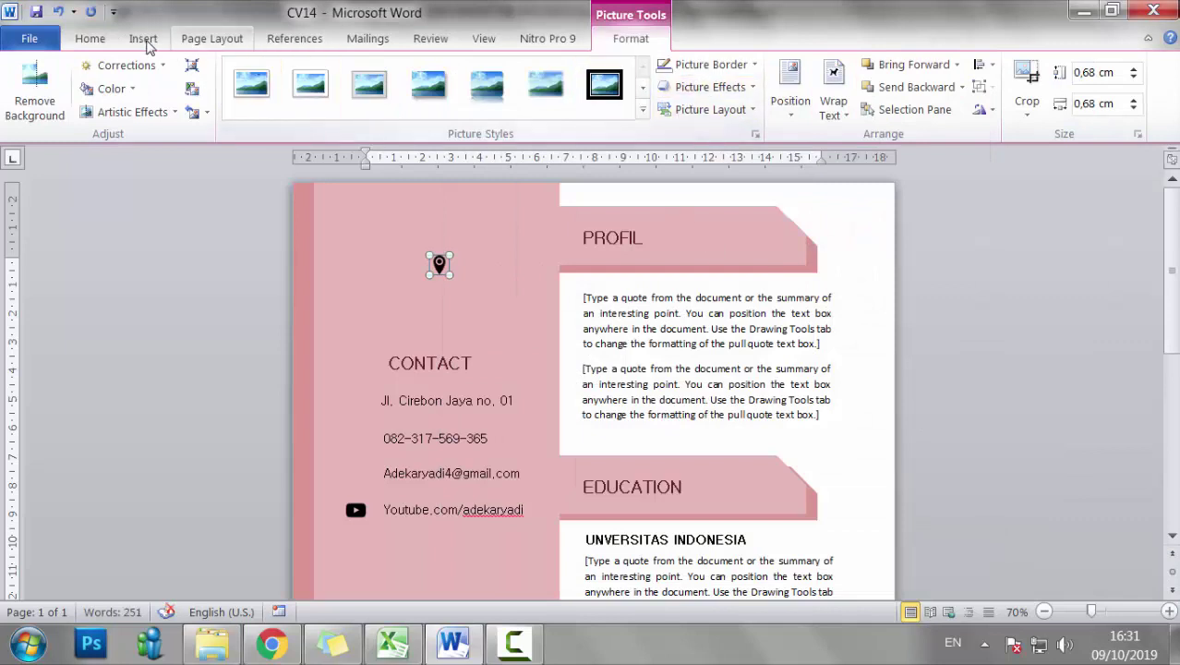
Insert the 404-whatsapp icon and set it to float in front of text
click(143, 38)
click(211, 81)
drag(1167, 198, 1177, 424)
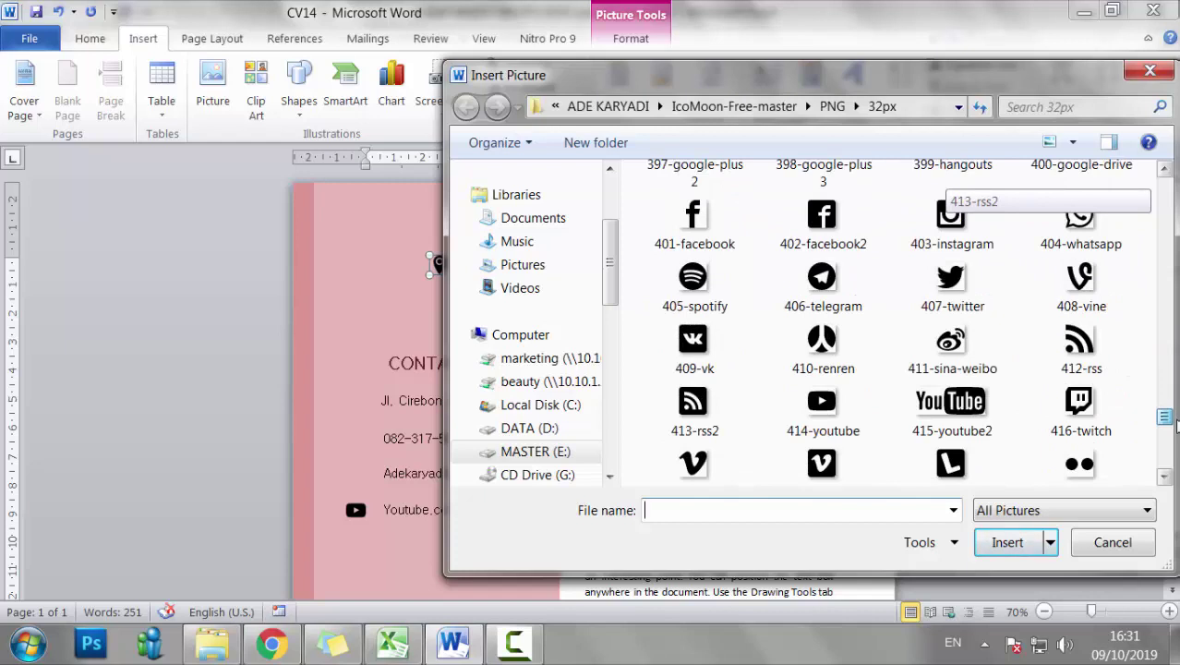
drag(1177, 424, 1176, 413)
click(1080, 337)
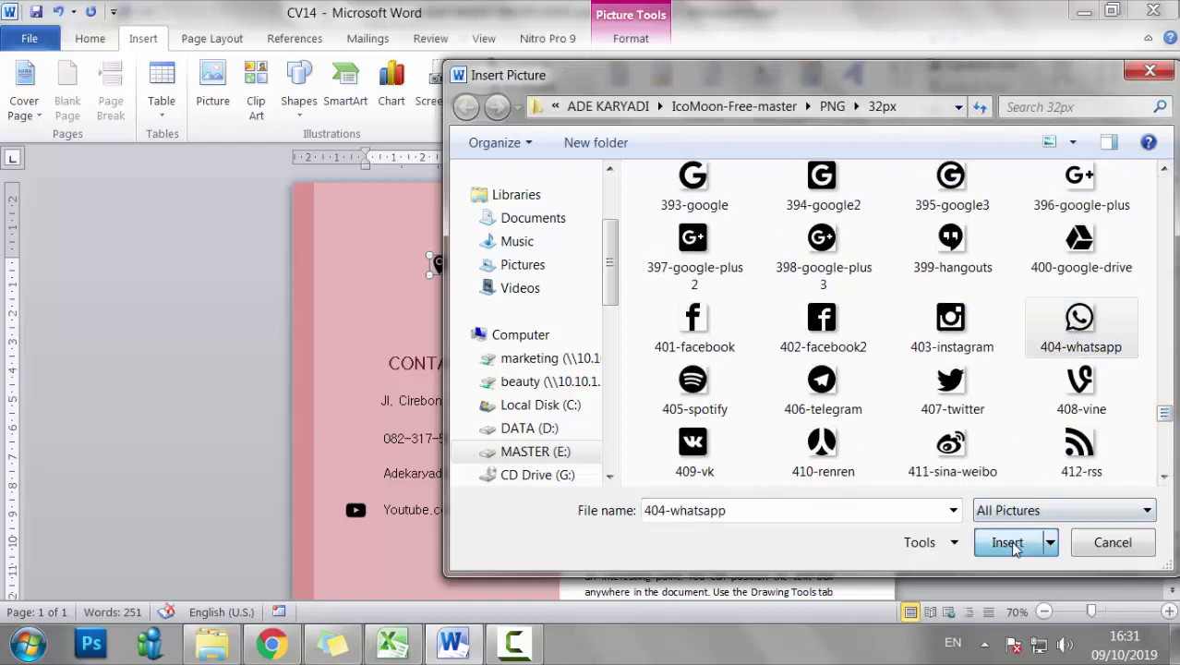
click(1007, 542)
click(833, 93)
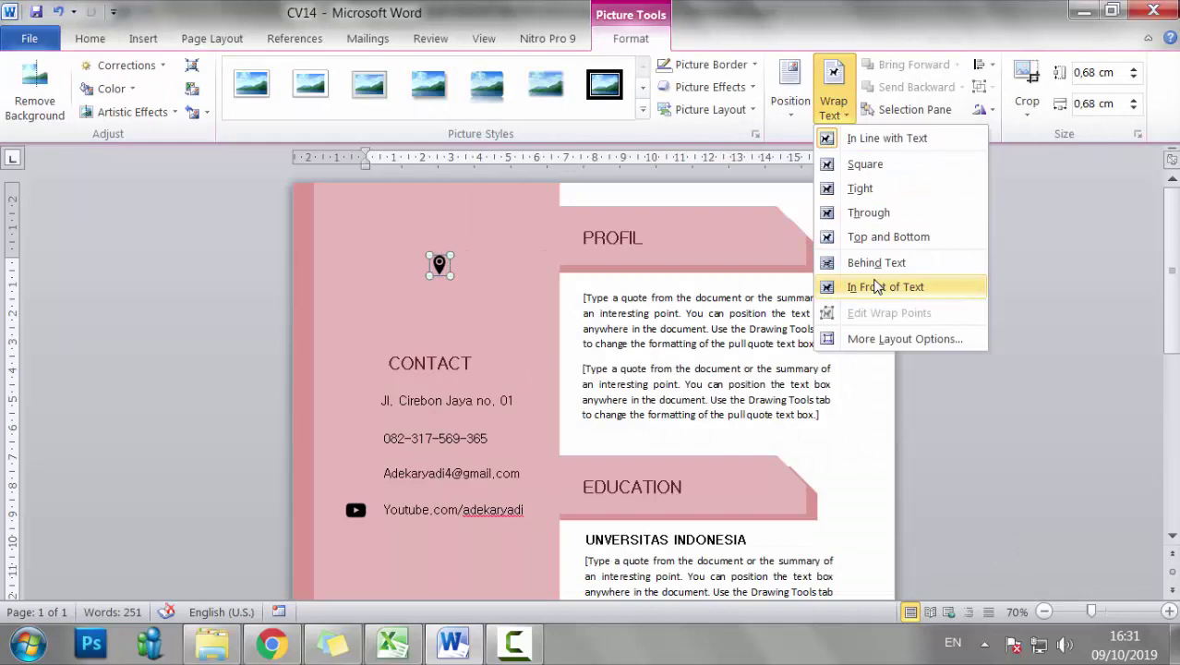
click(877, 288)
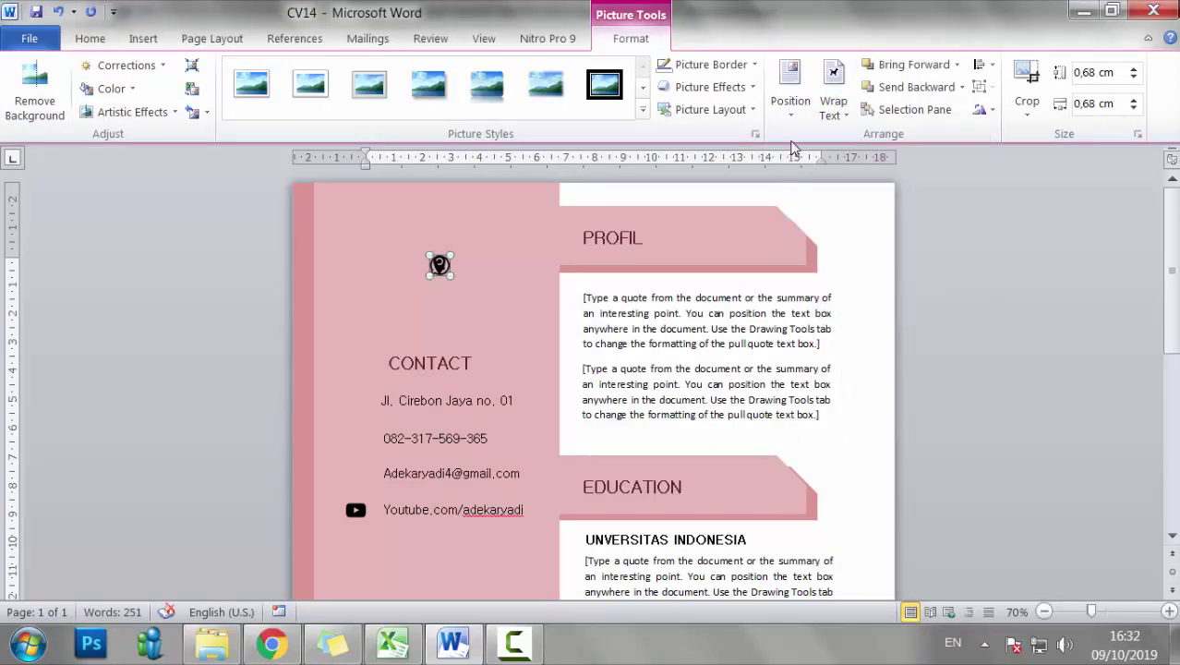
Insert the 070-envelop icon, float it in front of text, and place it beside the email line
click(148, 41)
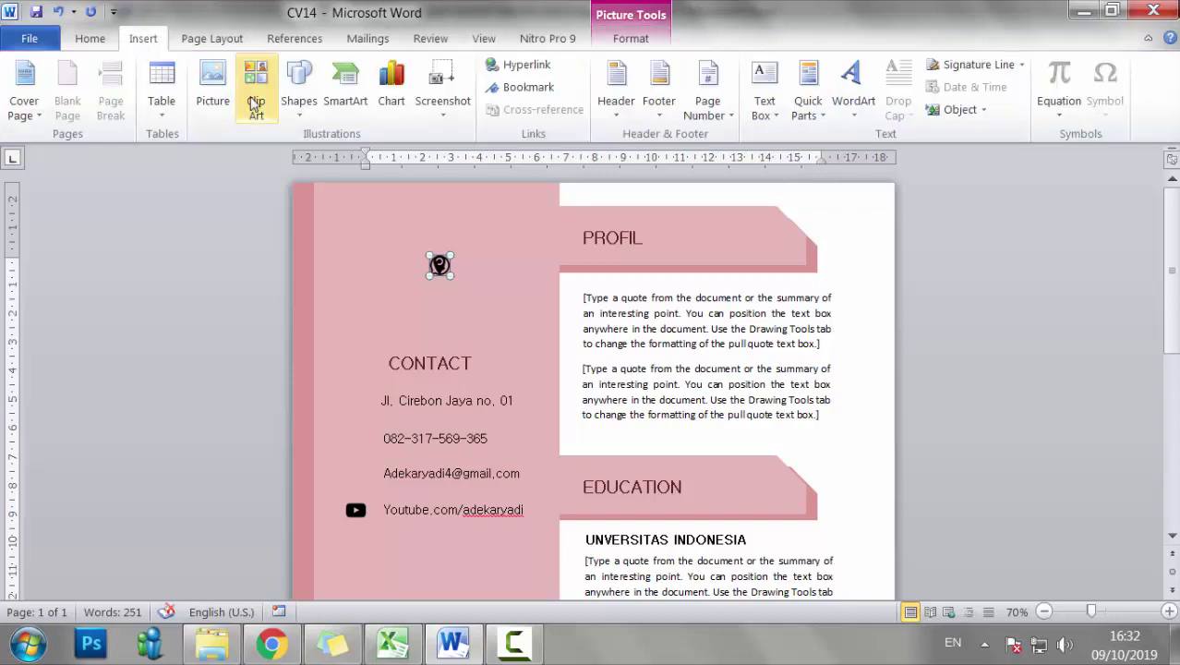
click(212, 88)
drag(1165, 189, 1169, 226)
click(822, 457)
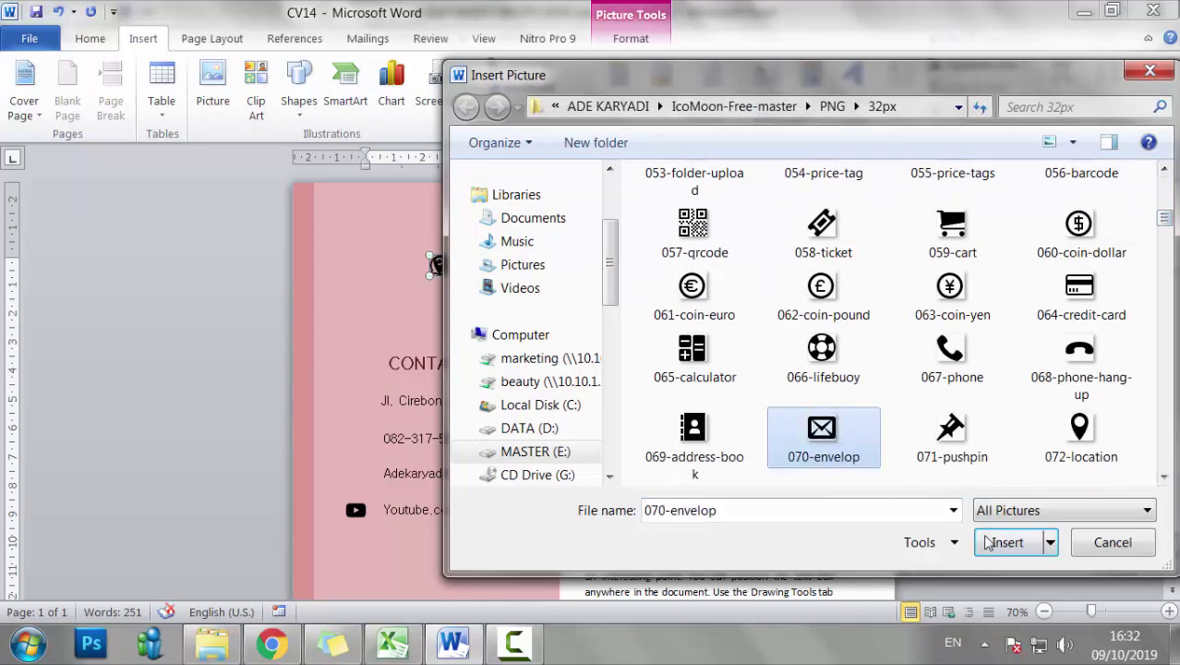
click(1008, 543)
click(833, 105)
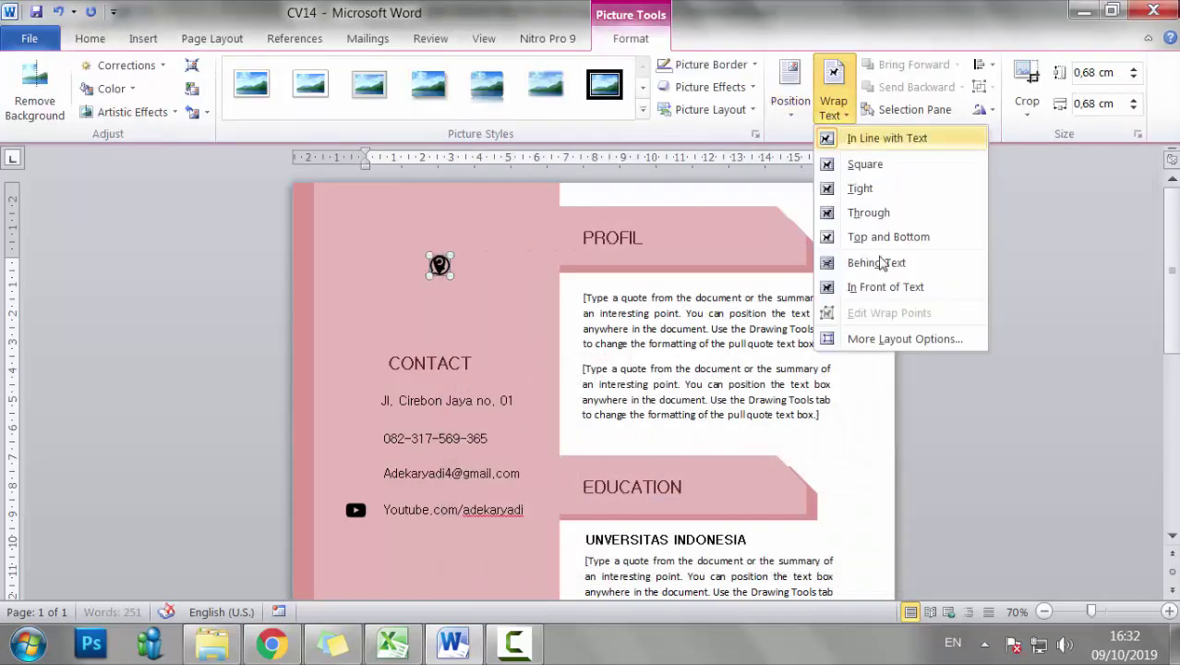
click(864, 285)
drag(434, 287, 357, 473)
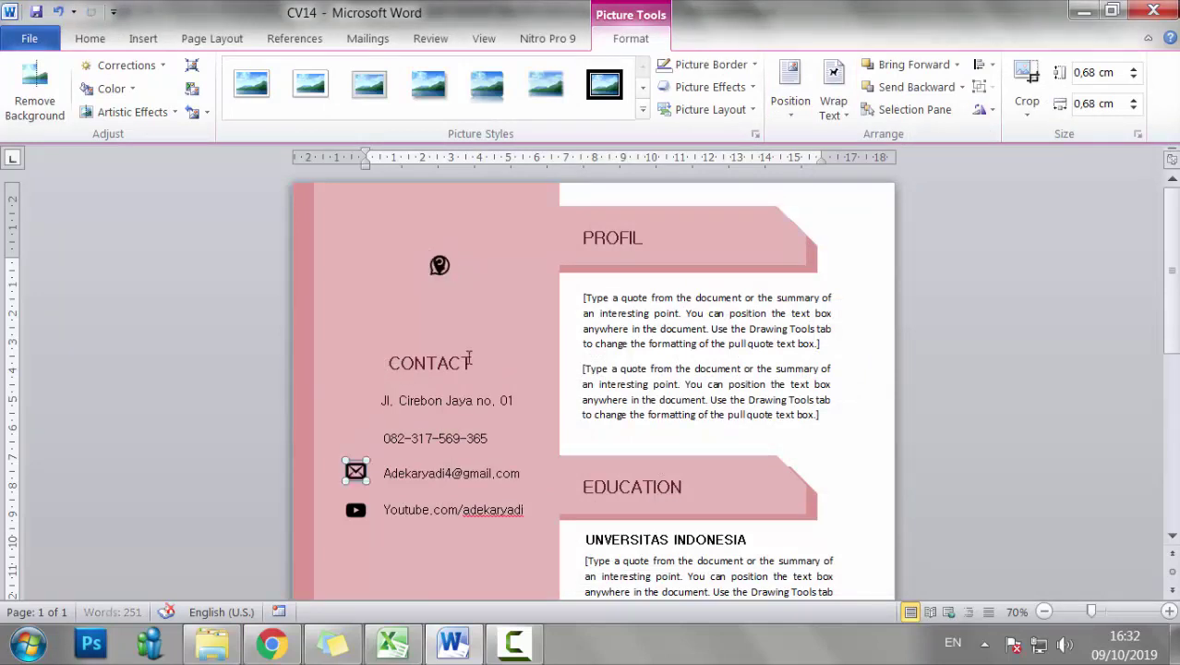
Move the remaining icons beside the phone and address lines and check each placement
drag(440, 264, 357, 437)
click(440, 262)
drag(442, 266, 357, 399)
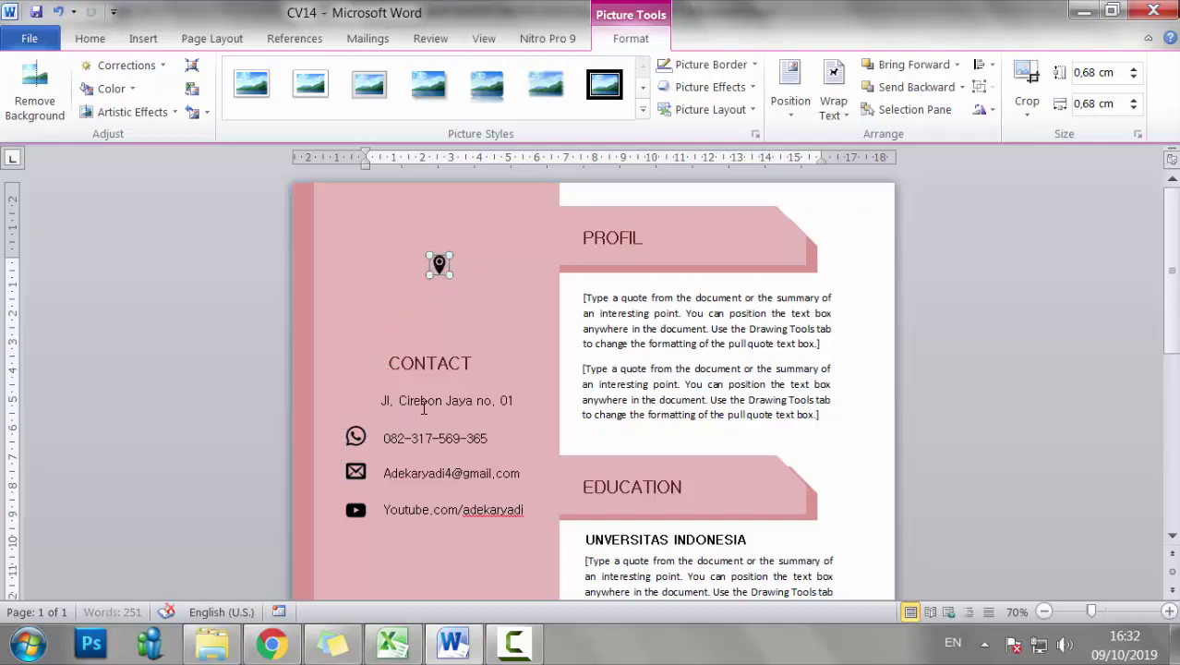
click(1082, 339)
click(357, 403)
click(358, 441)
click(356, 472)
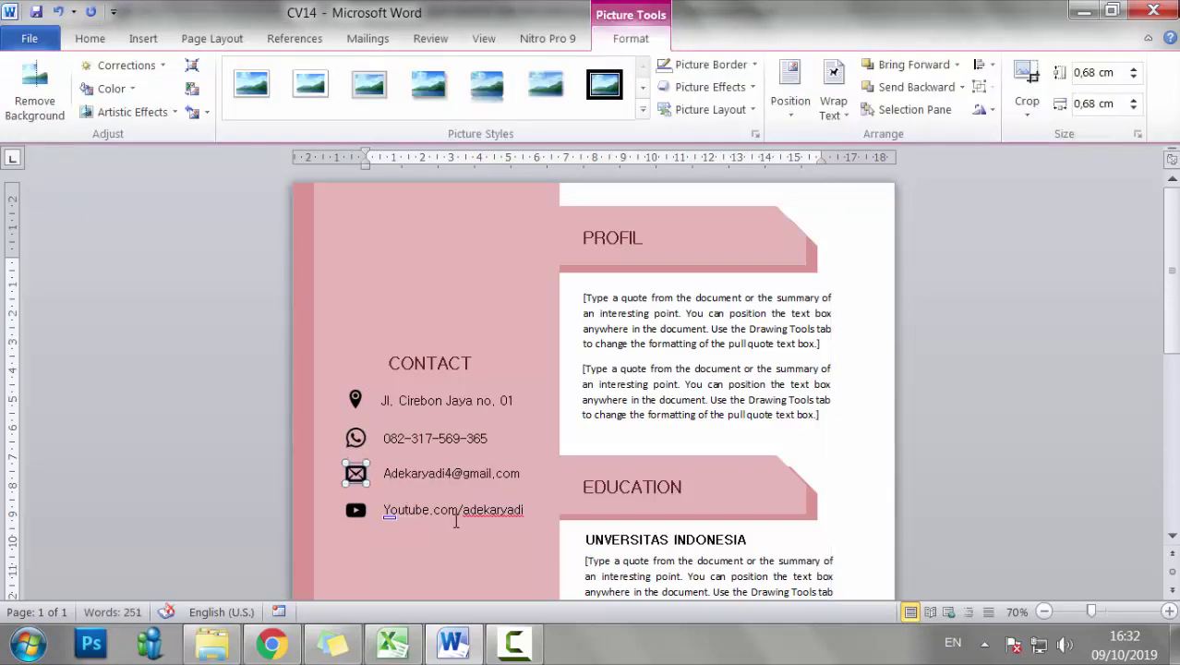
click(946, 424)
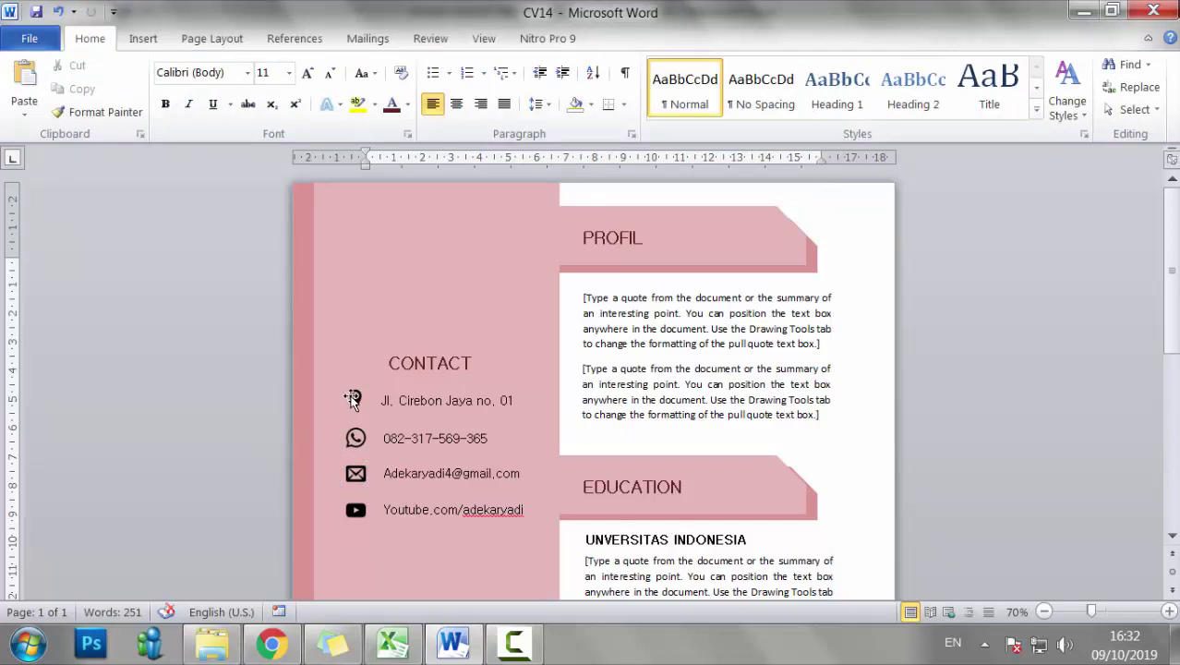
Group the four Contact icons into one object and apply the dark red recolour swatch
click(354, 397)
shift+click(356, 438)
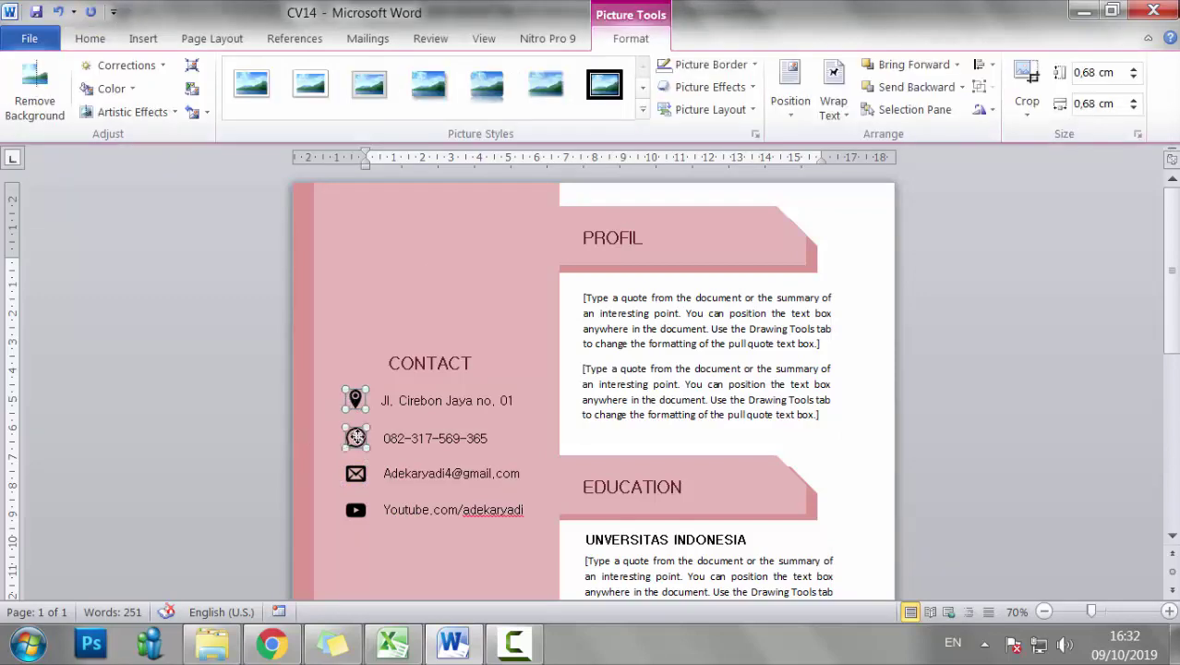
shift+click(356, 471)
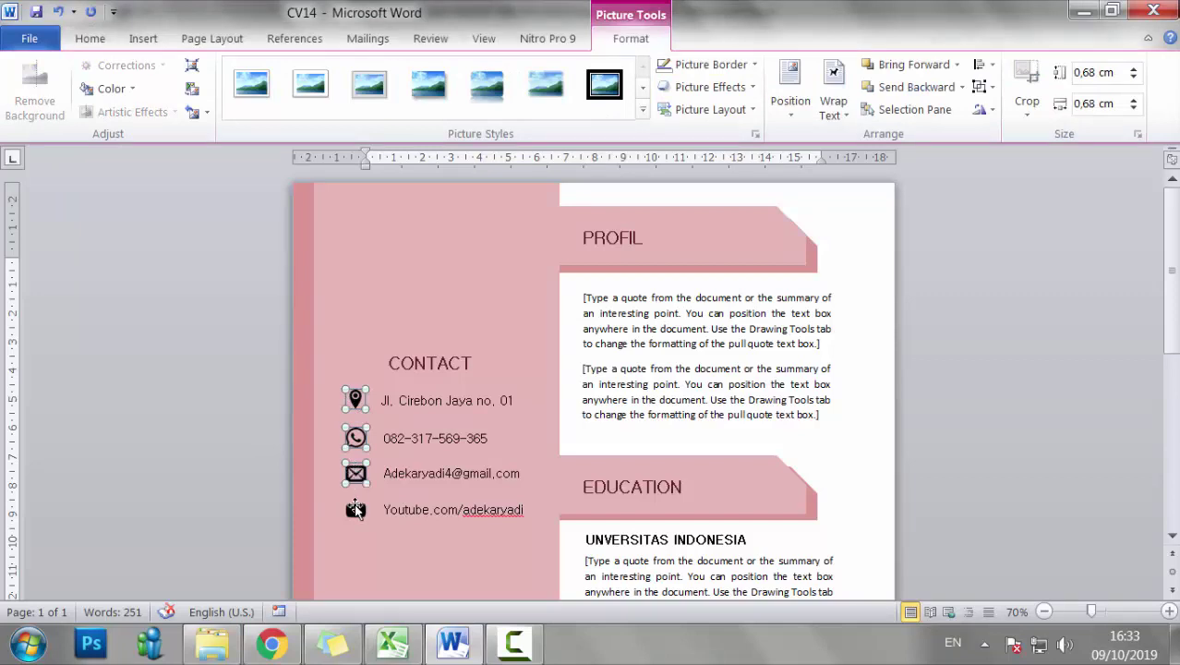
click(980, 87)
click(995, 111)
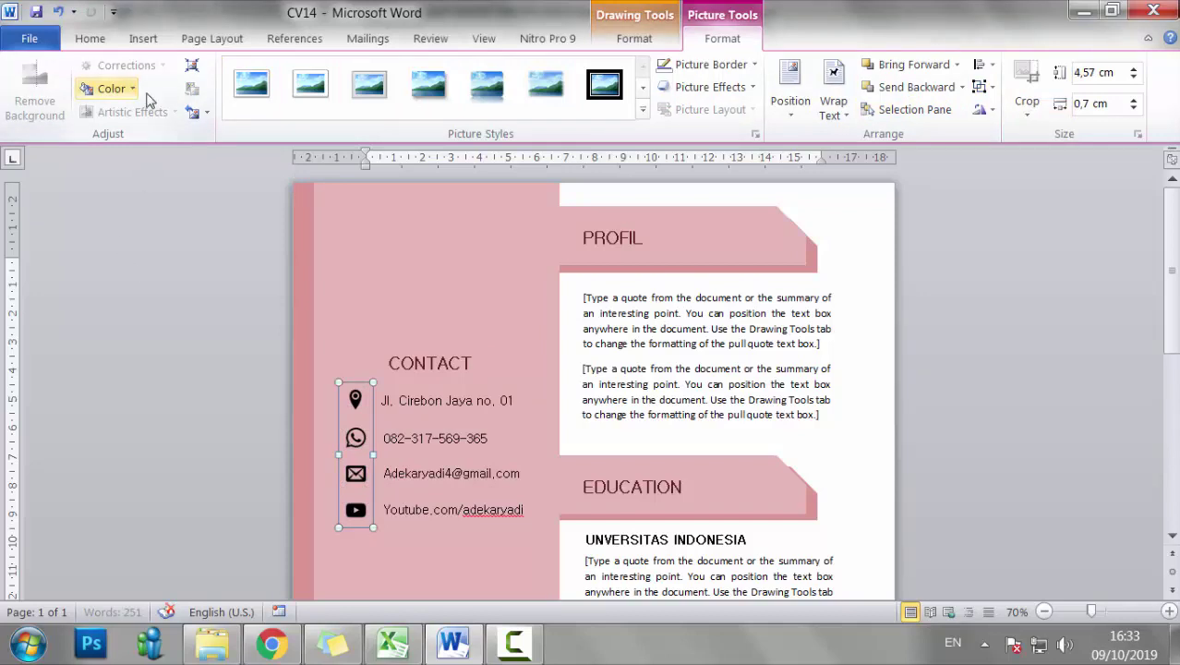
click(110, 89)
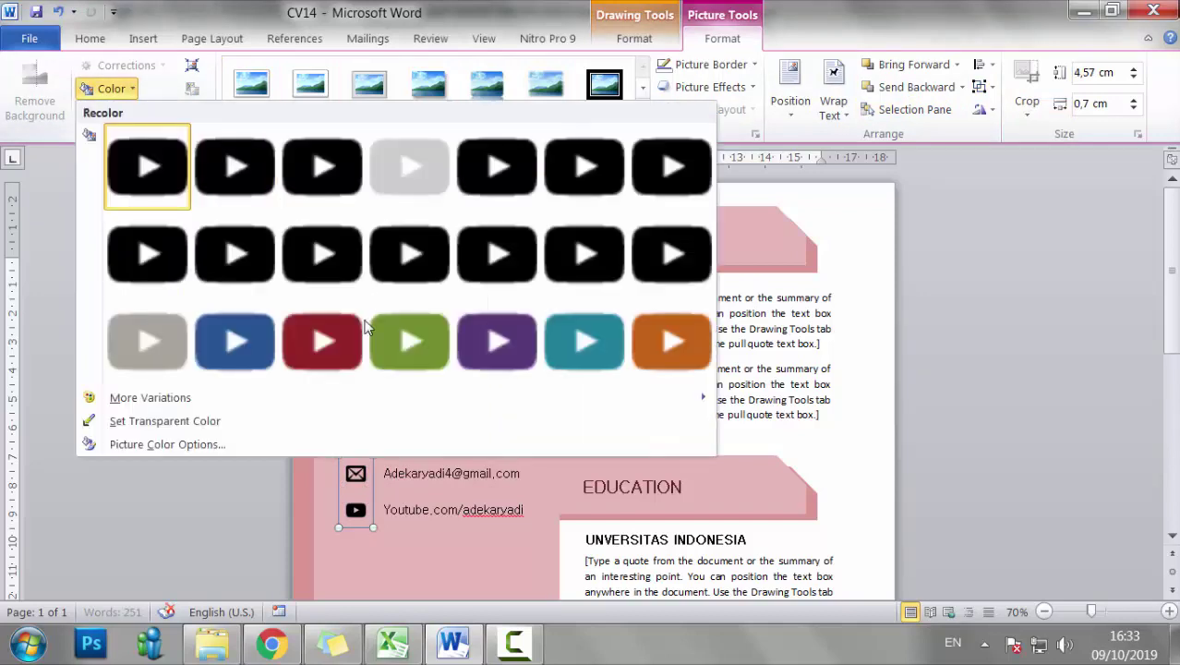
click(335, 349)
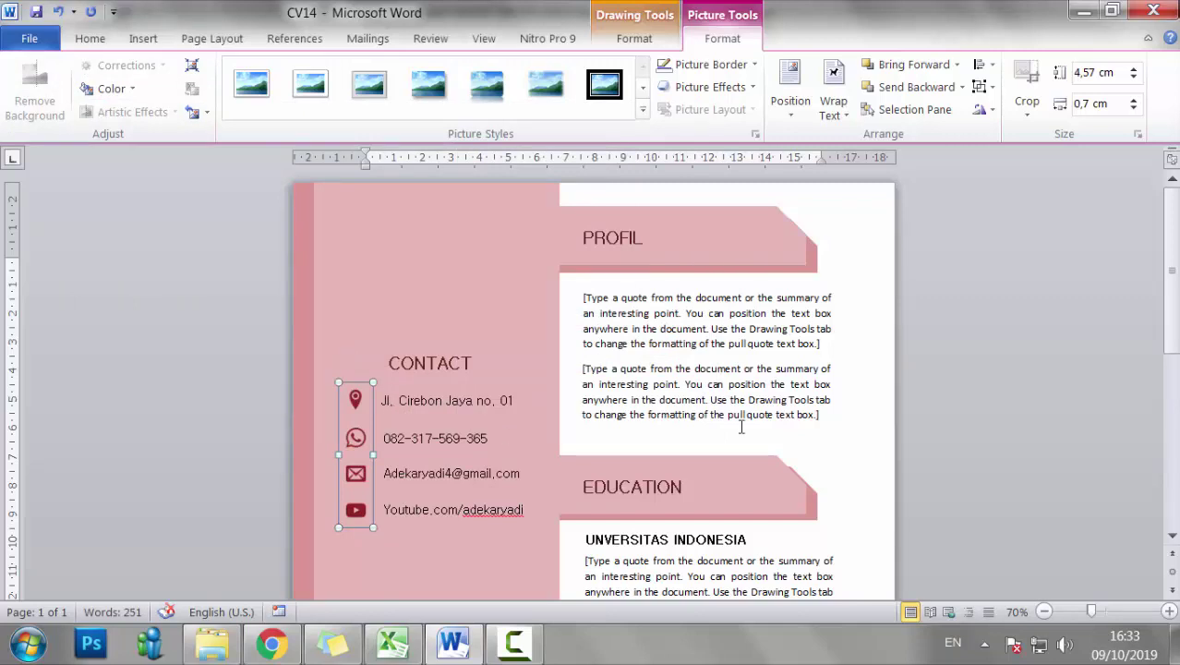
click(984, 383)
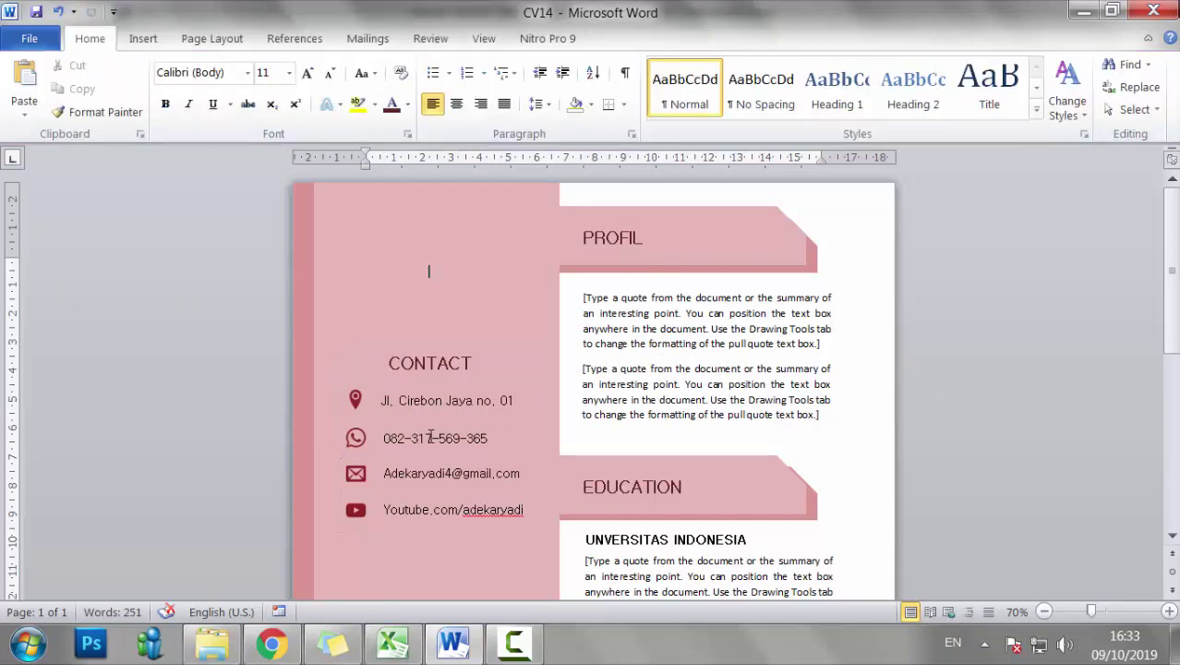
Save the CV before adding the divider
scroll(429, 437, down, 3)
scroll(429, 437, down, 3)
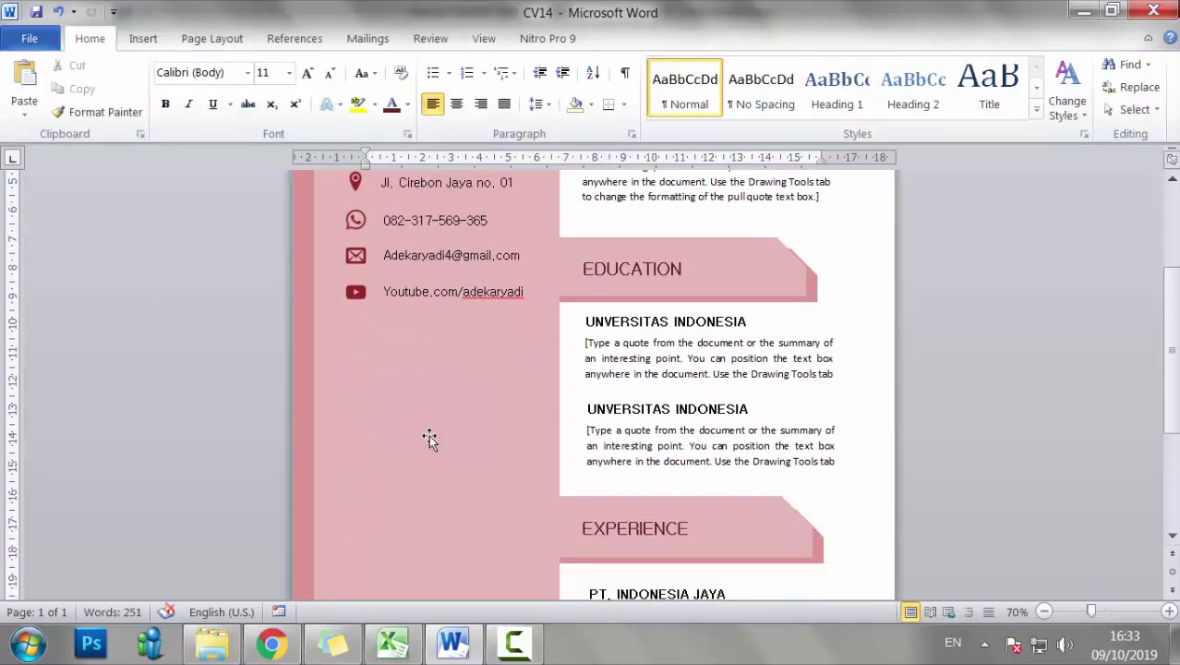
click(36, 11)
scroll(368, 355, up, 1)
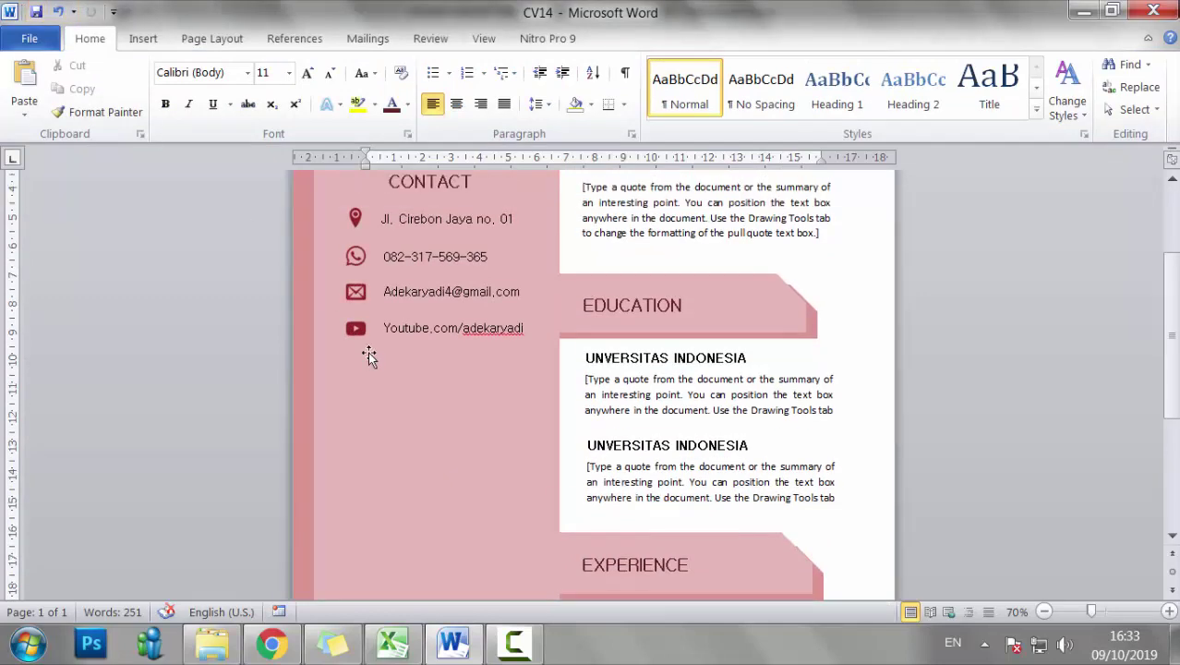
Draw a straight horizontal line across the sidebar under the contact details
click(143, 39)
click(299, 92)
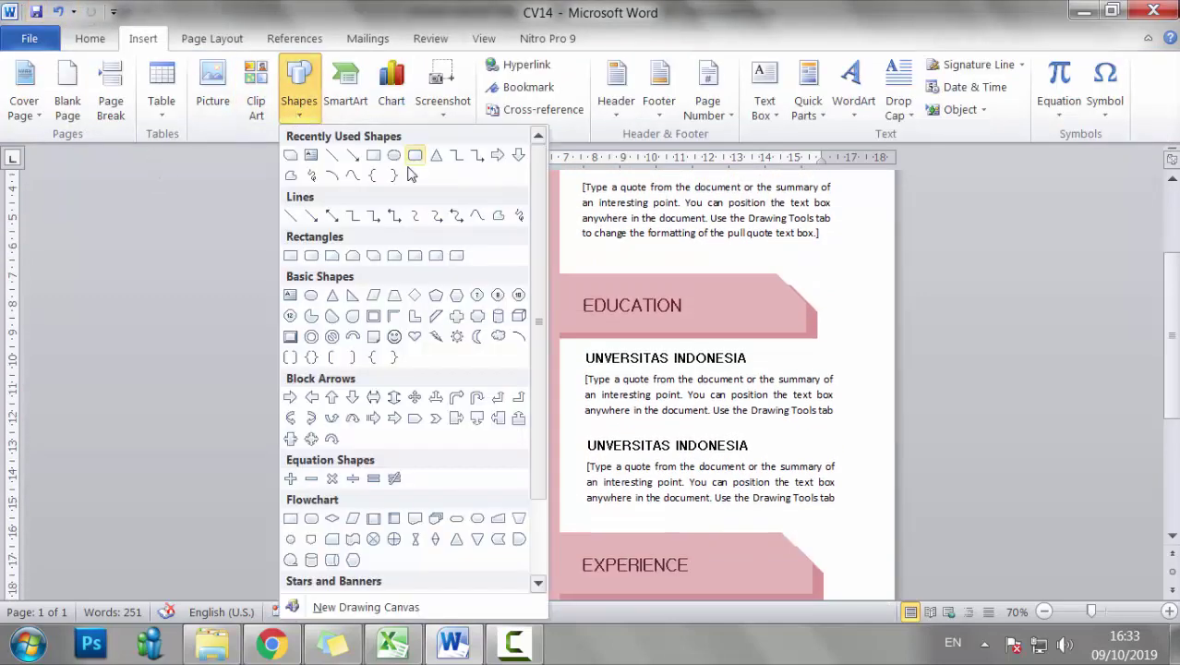
click(337, 157)
click(298, 92)
click(343, 227)
drag(335, 370, 540, 367)
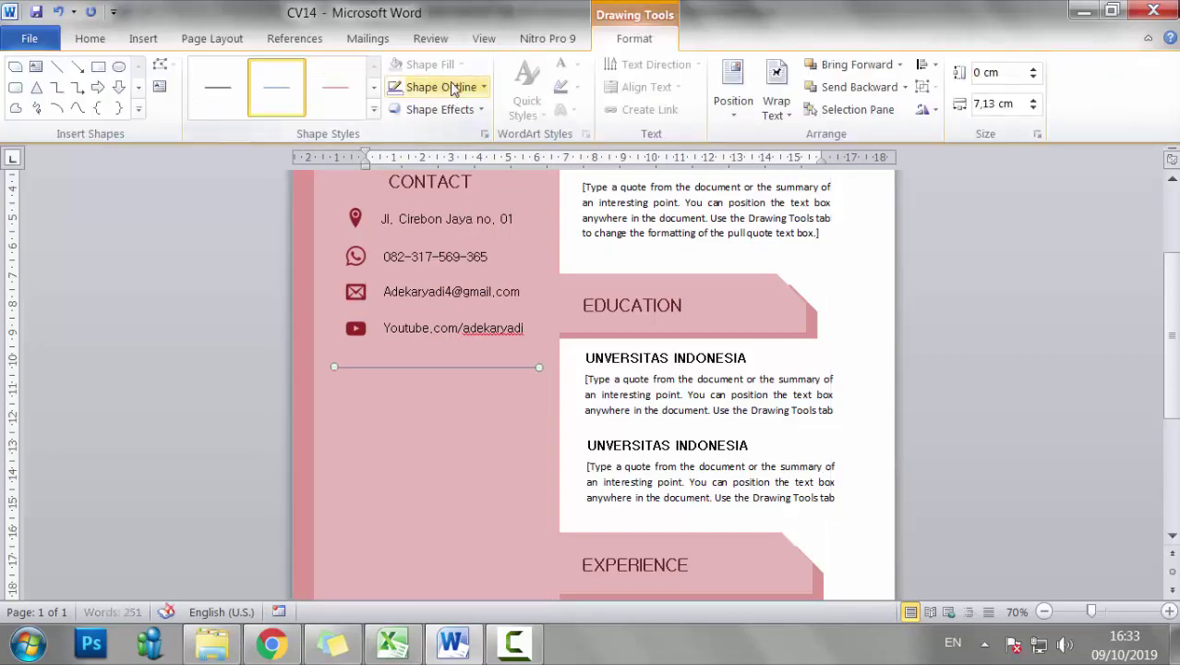
Give the divider line a 2¼ pt weight and a light pinkish-red outline colour
click(453, 88)
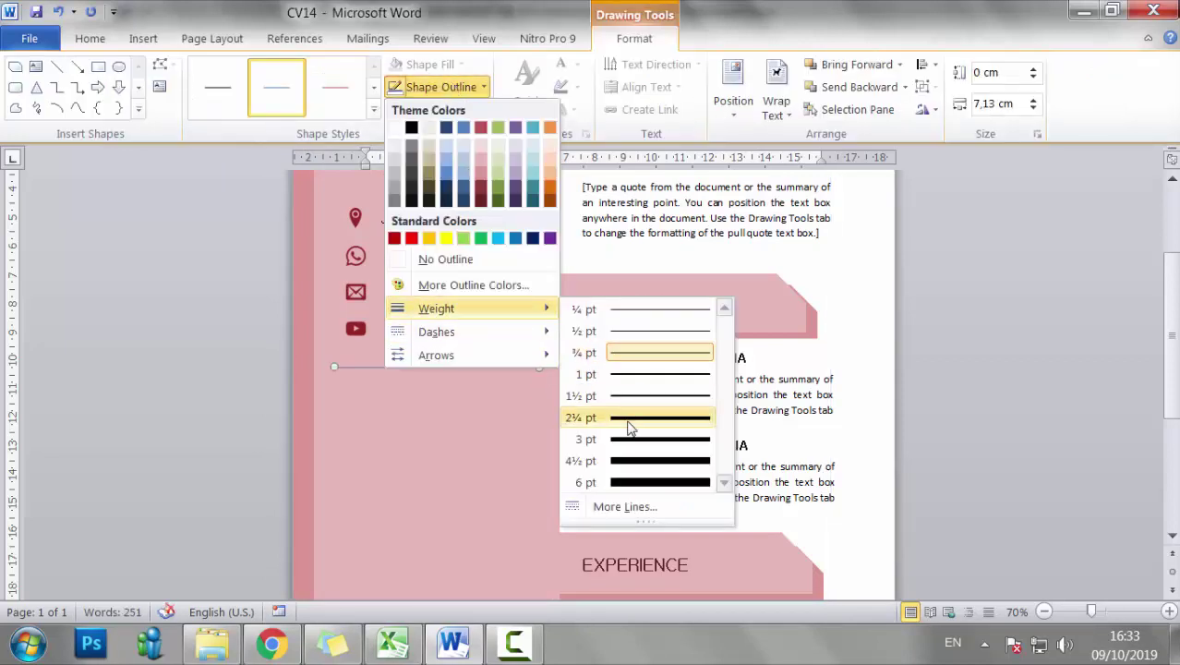
click(631, 419)
click(480, 88)
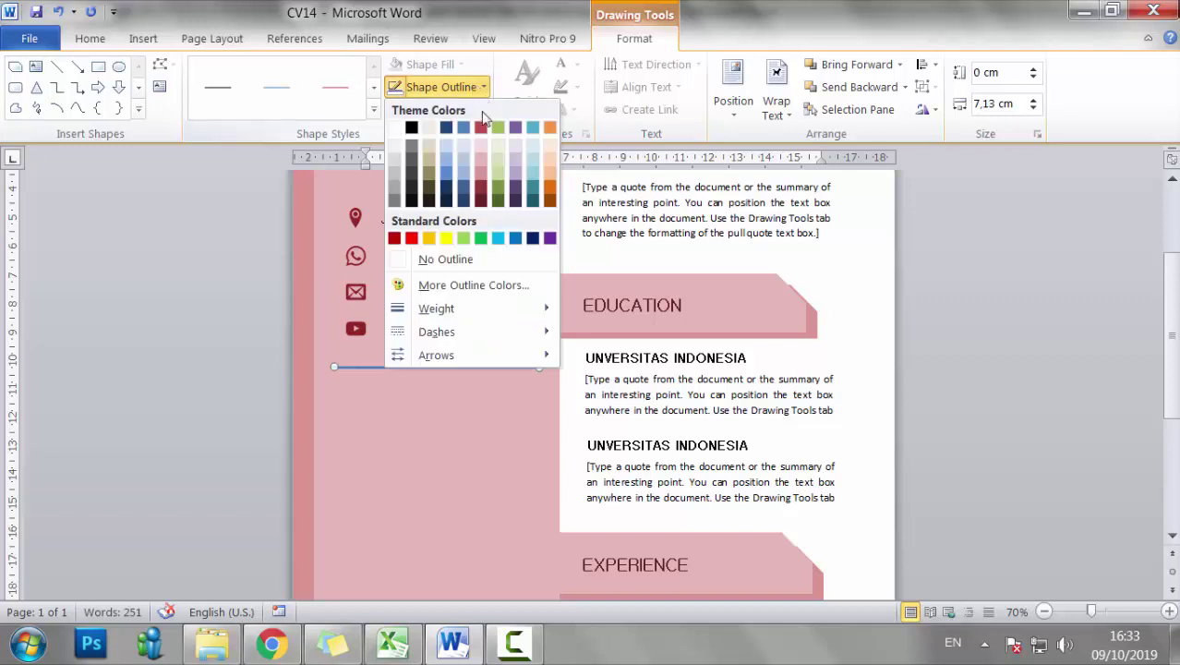
click(481, 178)
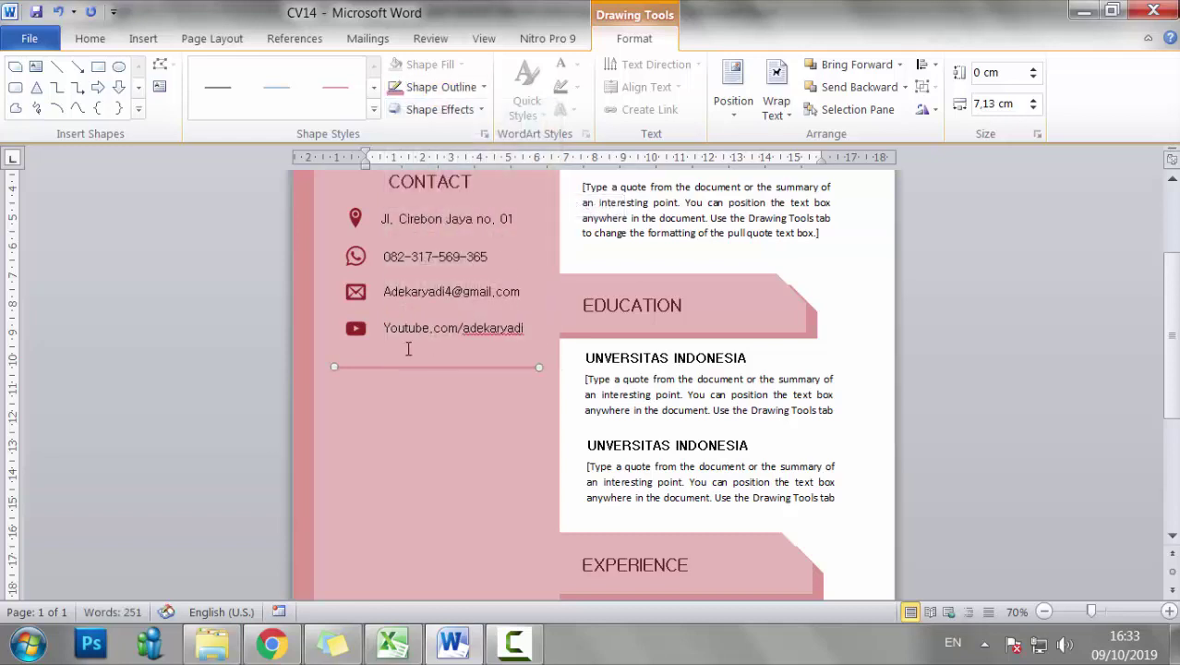
scroll(203, 401, down, 2)
scroll(1035, 338, up, 4)
click(1035, 338)
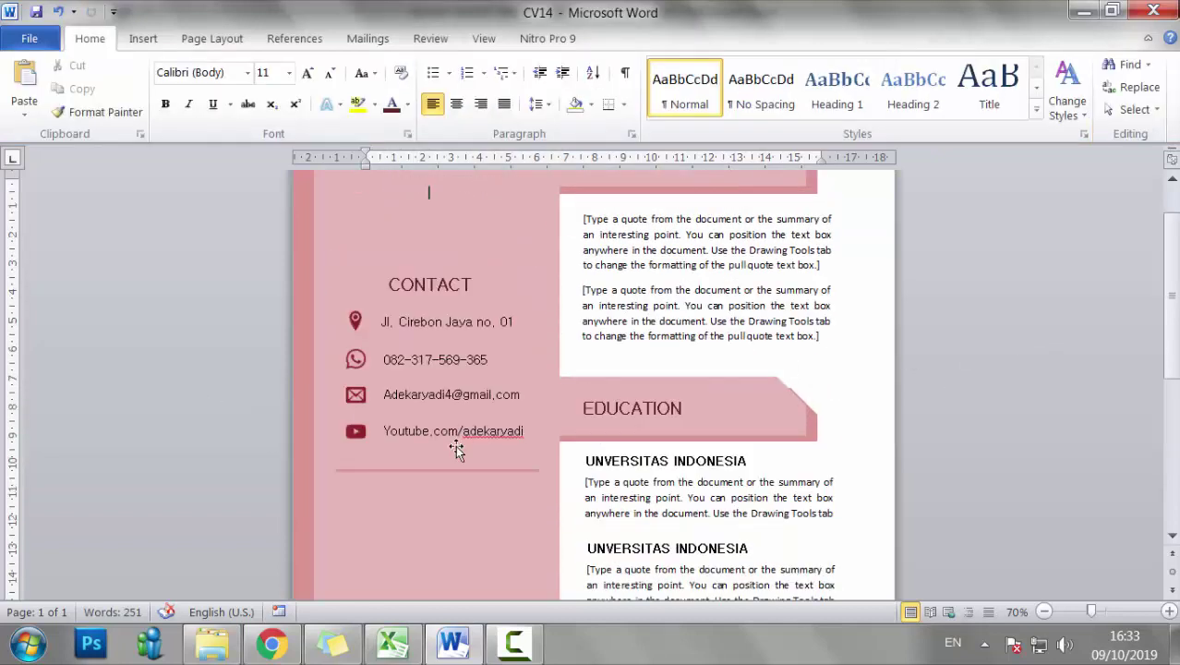
Save the CV and check it in the print preview before returning to the page
scroll(456, 448, down, 3)
scroll(454, 448, up, 2)
click(35, 13)
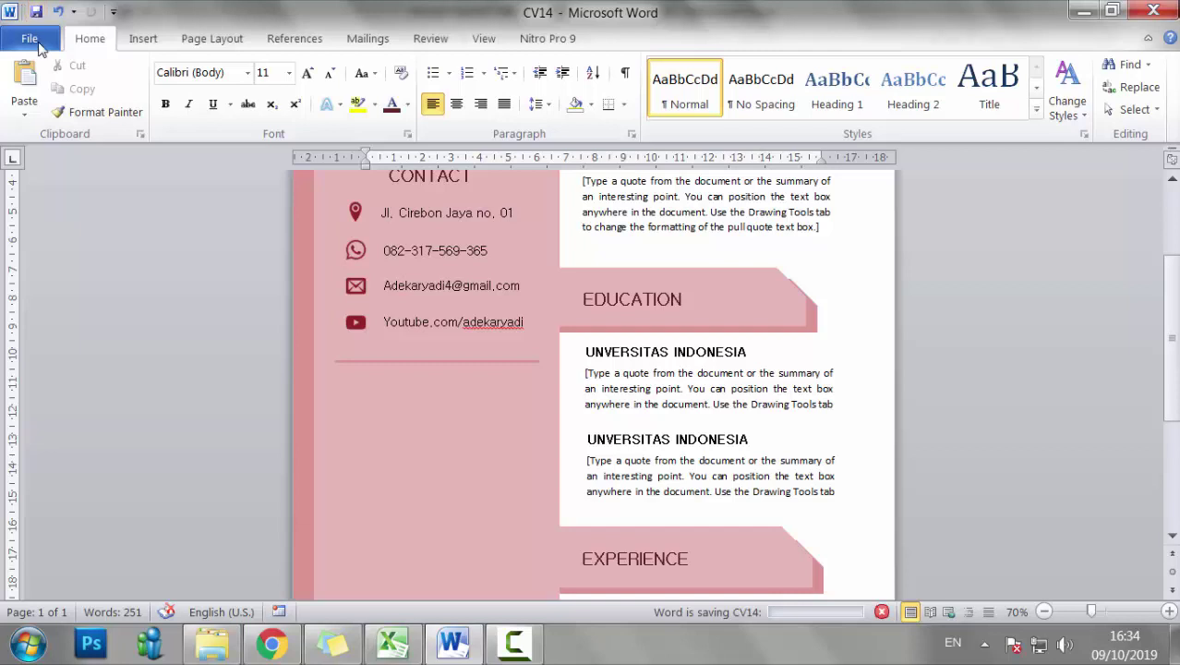
click(30, 38)
click(33, 303)
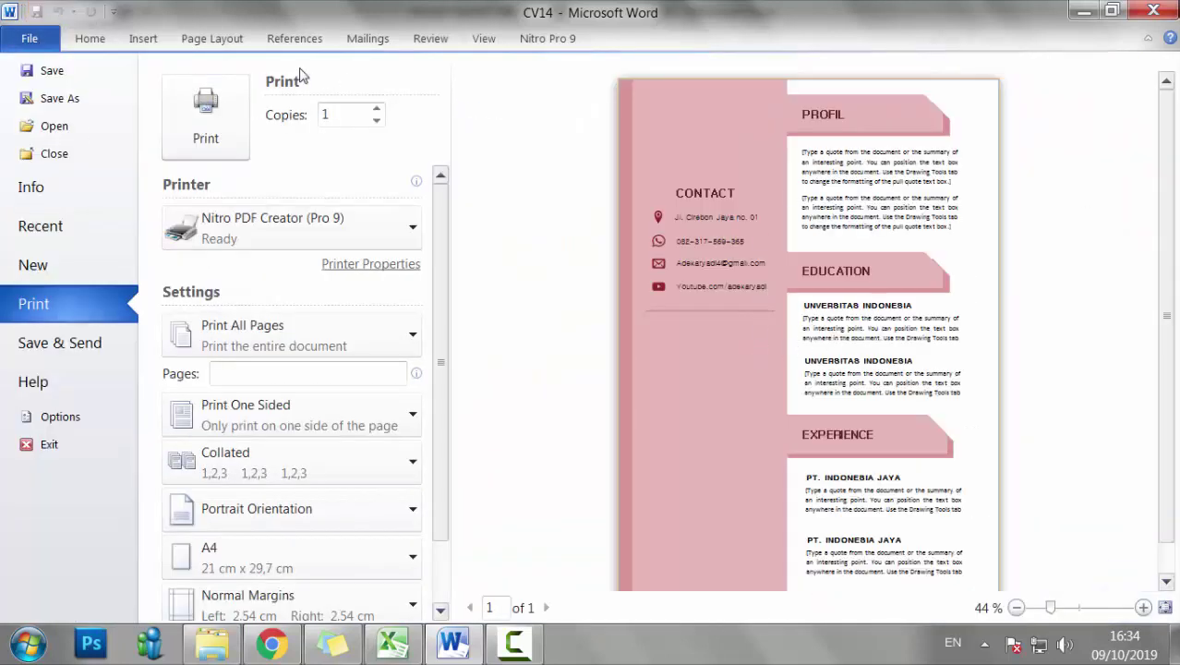
click(30, 38)
Select the CONTACT heading text box so it can be copied
scroll(406, 400, down, 1)
scroll(405, 400, down, 2)
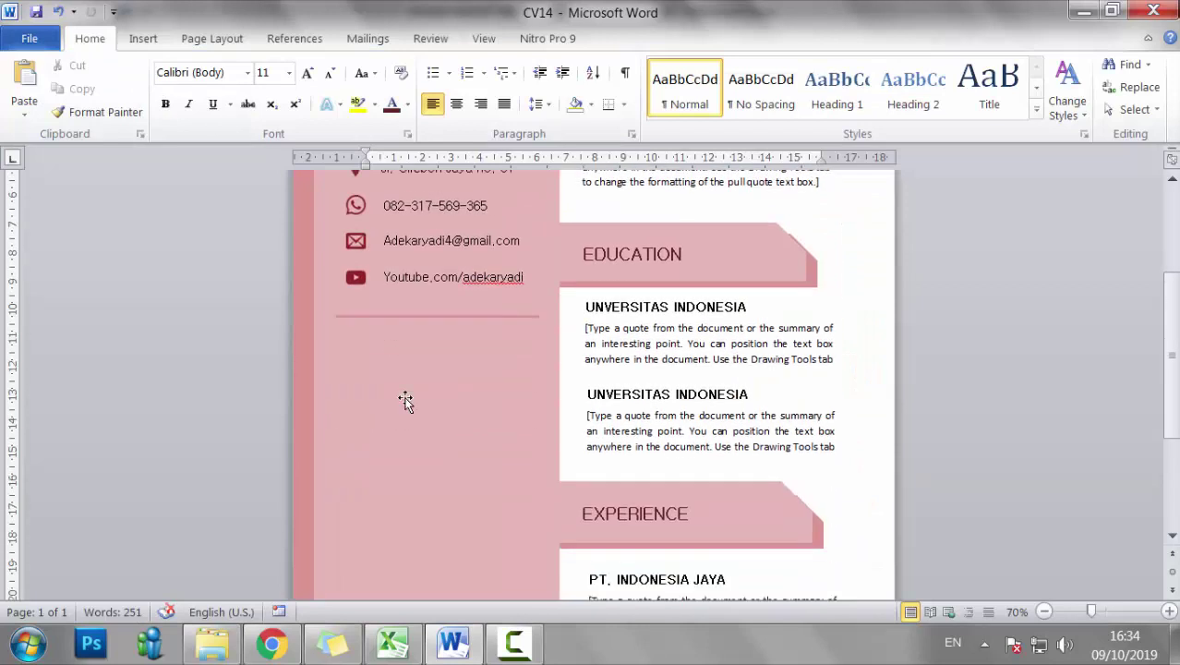
scroll(405, 400, up, 2)
scroll(406, 400, up, 1)
click(429, 240)
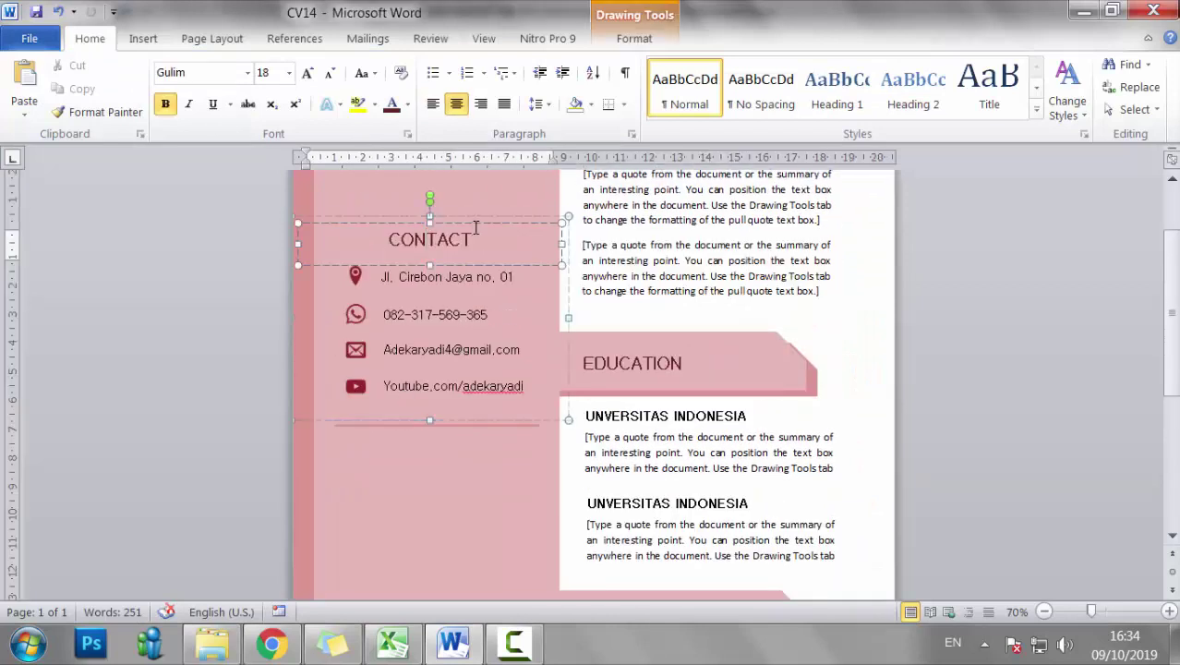
click(387, 502)
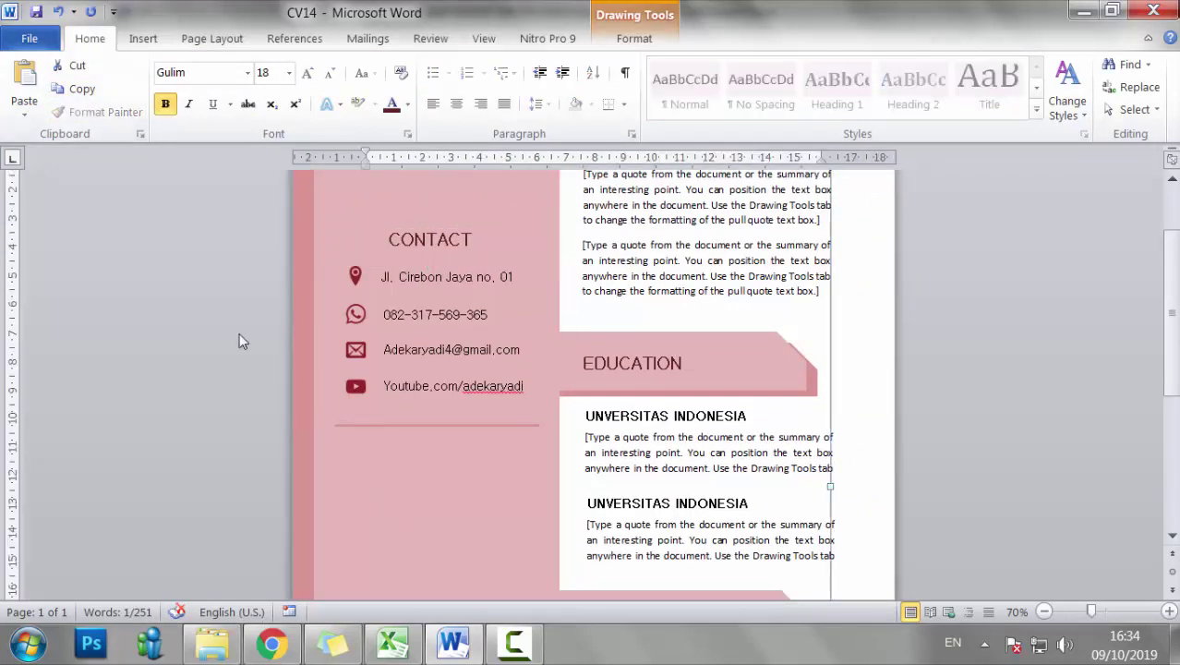
scroll(647, 416, up, 1)
click(372, 476)
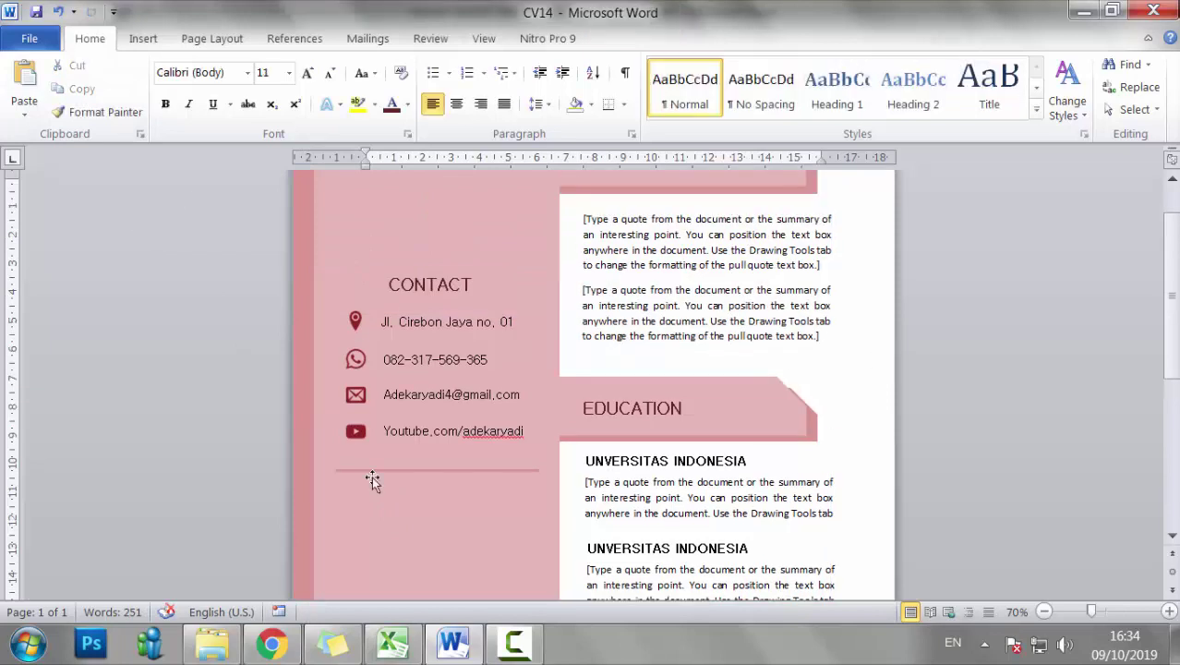
Paste a copy of the CONTACT heading below the divider and retype it as SKILL
click(24, 83)
mouse_move(515, 284)
mouse_down()
mouse_move(498, 490)
mouse_move(512, 490)
mouse_move(404, 508)
mouse_up()
key(Left)
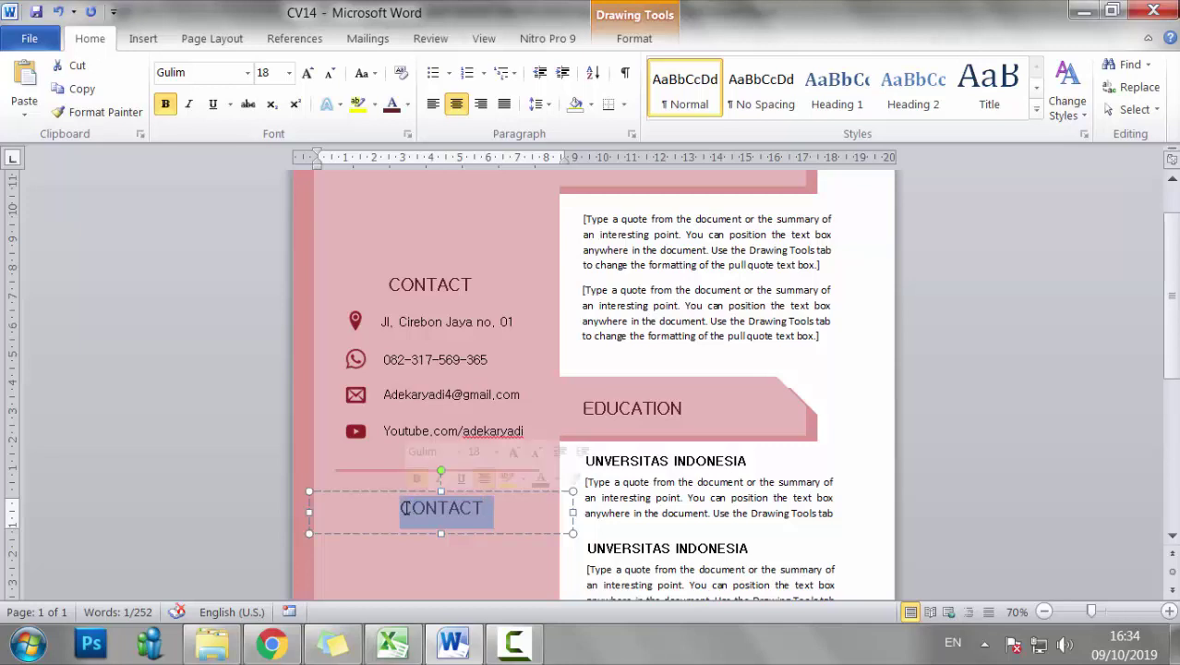
text(SKILL)
click(1033, 450)
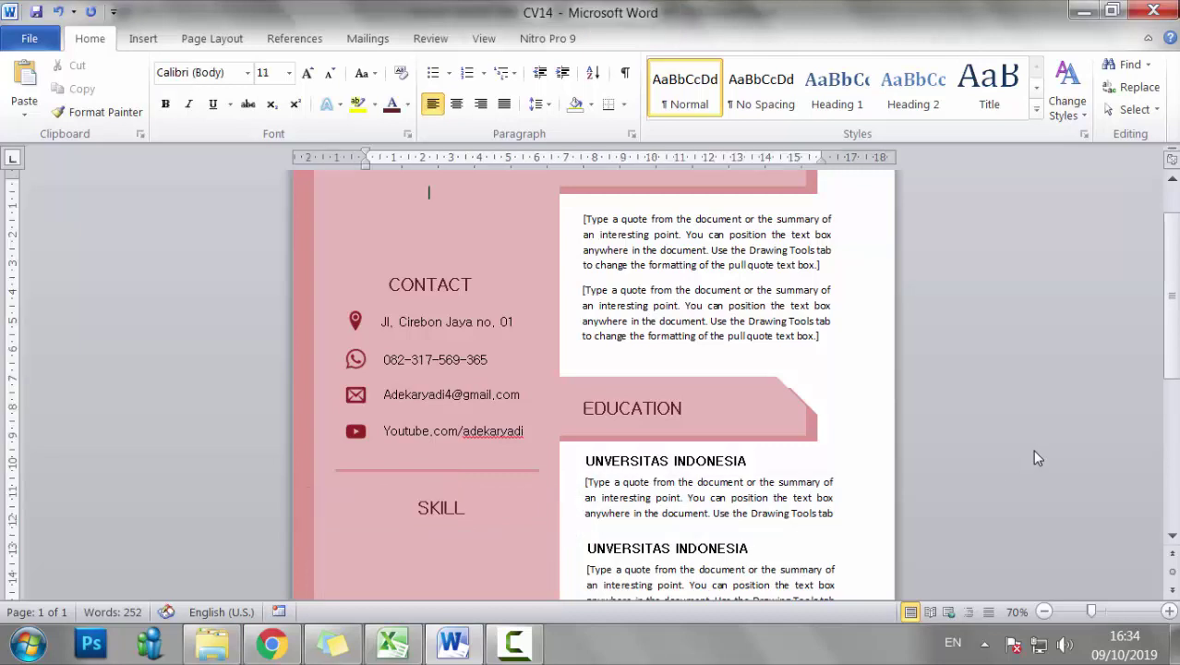
Nudge the SKILL heading further down and select the divider line under the contacts
scroll(1034, 452, down, 6)
scroll(1035, 451, down, 2)
scroll(1035, 452, up, 5)
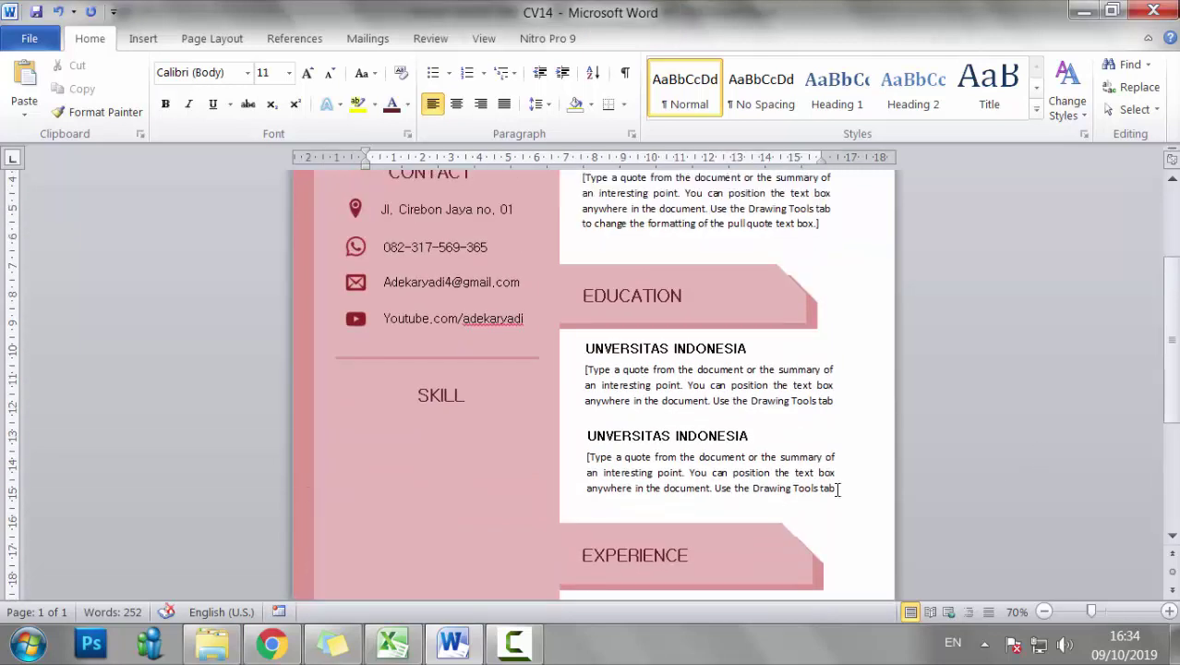
click(427, 403)
click(471, 379)
key(Down)
key(Down)
key(Down)
key(Down)
key(Down)
key(Down)
key(Down)
key(Down)
key(Down)
key(Down)
key(Down)
key(Down)
drag(476, 395, 476, 416)
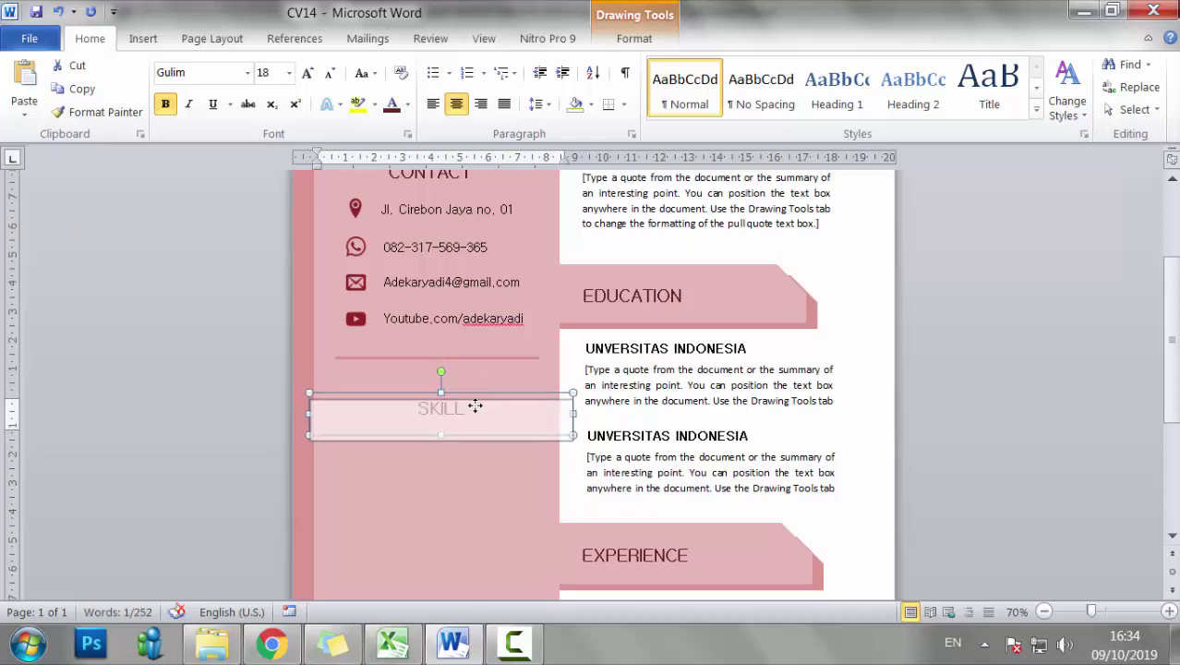
click(473, 360)
click(473, 358)
key(Down)
key(Down)
key(Down)
key(Down)
key(Down)
key(Down)
key(Down)
key(Down)
key(Down)
key(Down)
key(Down)
key(Down)
key(Down)
key(Down)
key(Down)
key(Down)
key(Down)
key(Down)
key(Down)
key(Down)
Select the CONTACT details group and its title box, then deselect them
scroll(509, 349, up, 2)
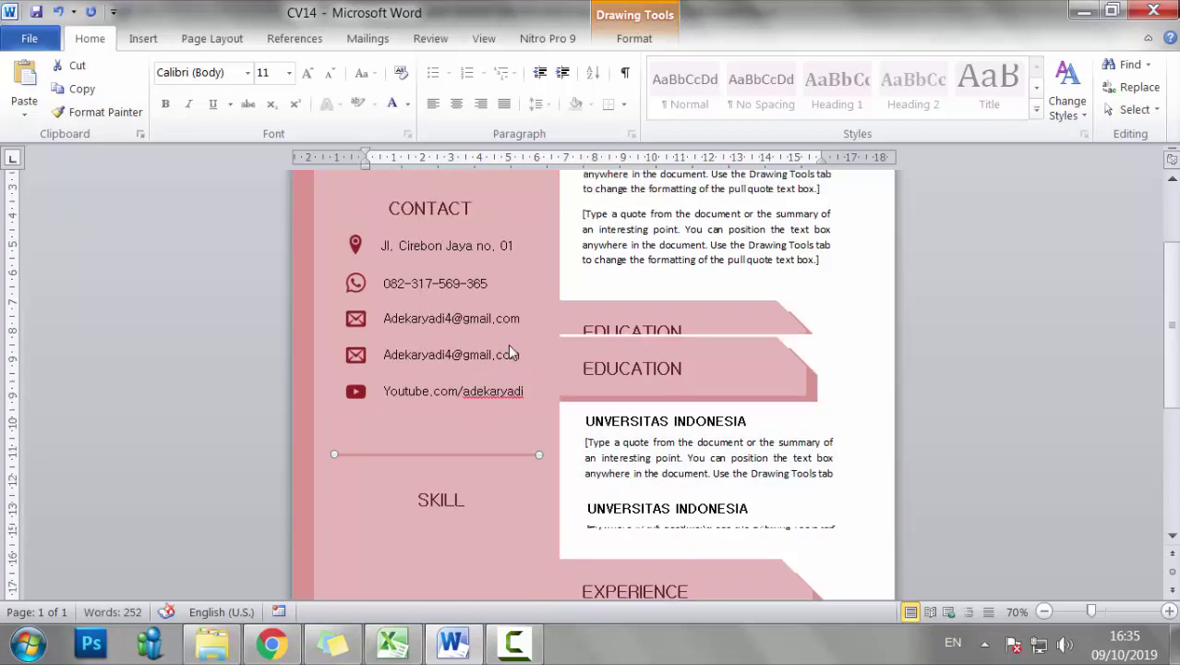
scroll(527, 337, up, 2)
click(461, 372)
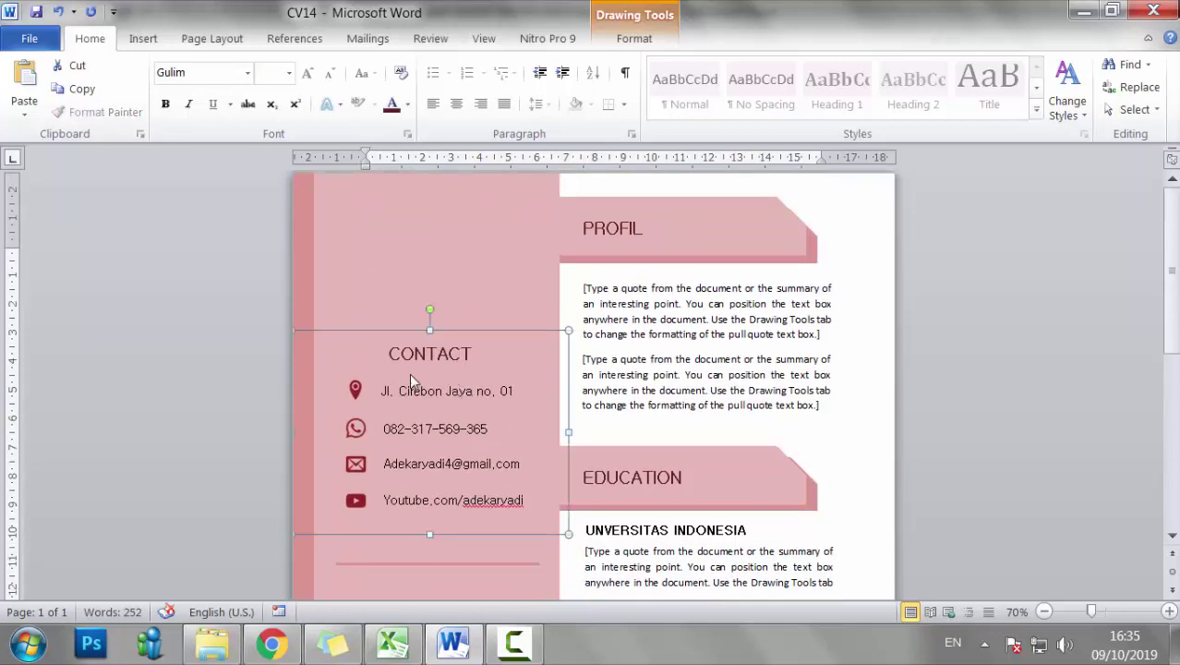
click(434, 369)
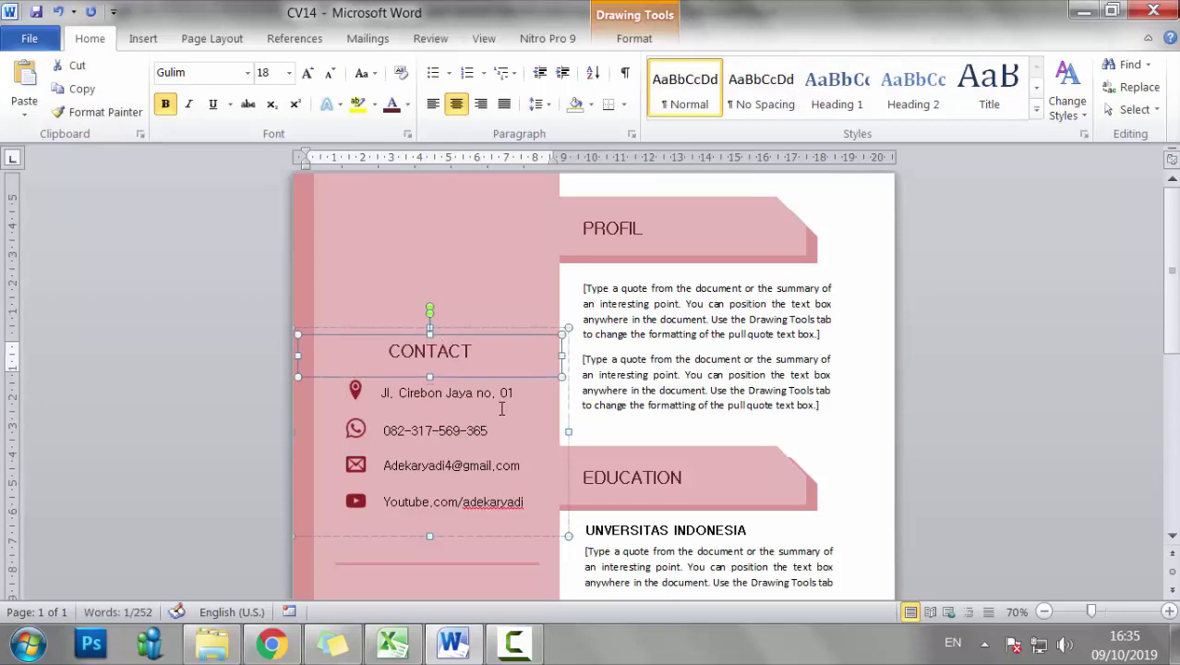
scroll(493, 404, down, 2)
click(509, 320)
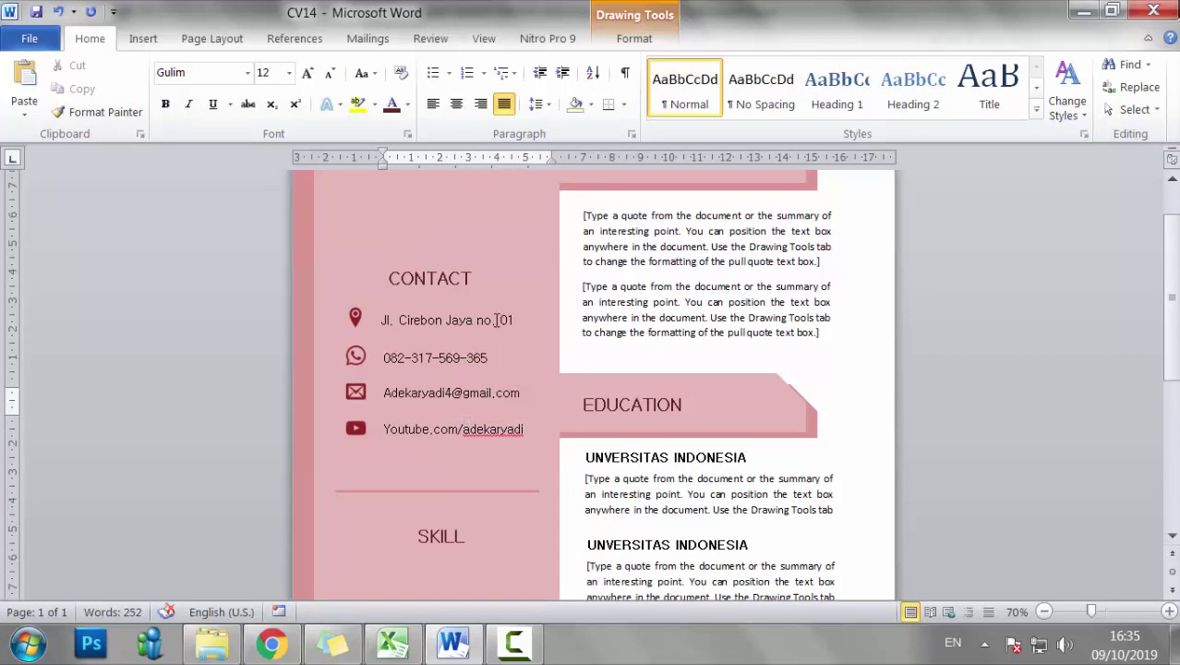
click(888, 357)
Copy the Youtube contact text box and place the copy just below the SKILL heading
scroll(548, 453, down, 2)
scroll(535, 458, down, 4)
scroll(483, 458, down, 4)
scroll(483, 459, up, 4)
scroll(483, 459, up, 1)
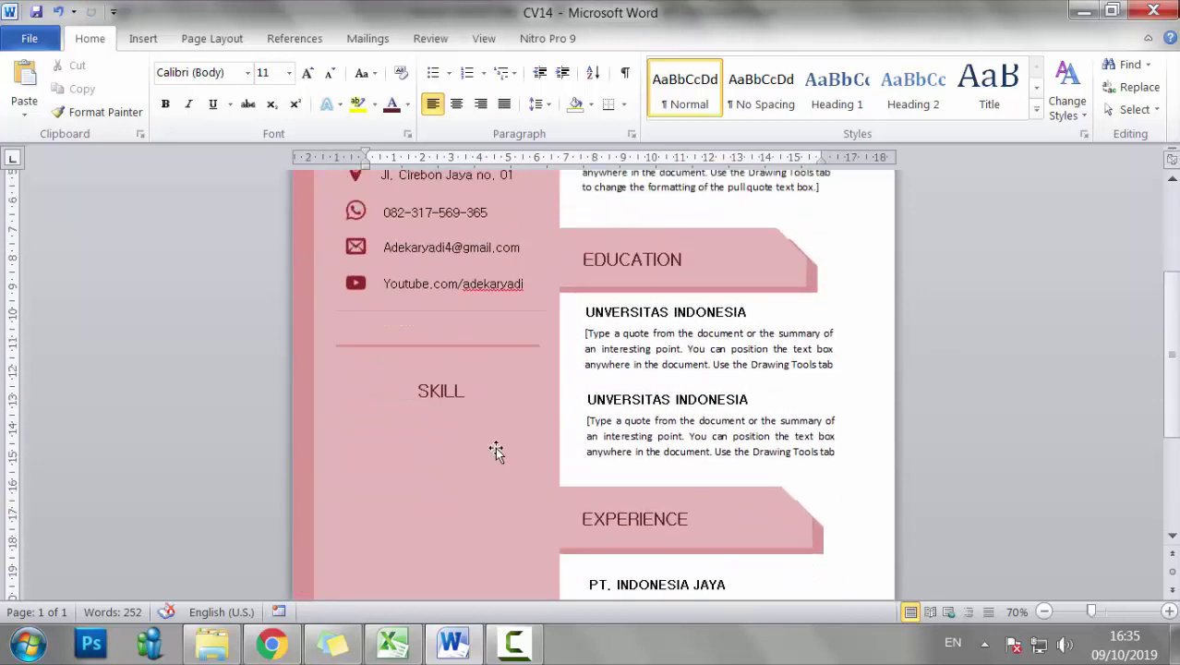
click(456, 288)
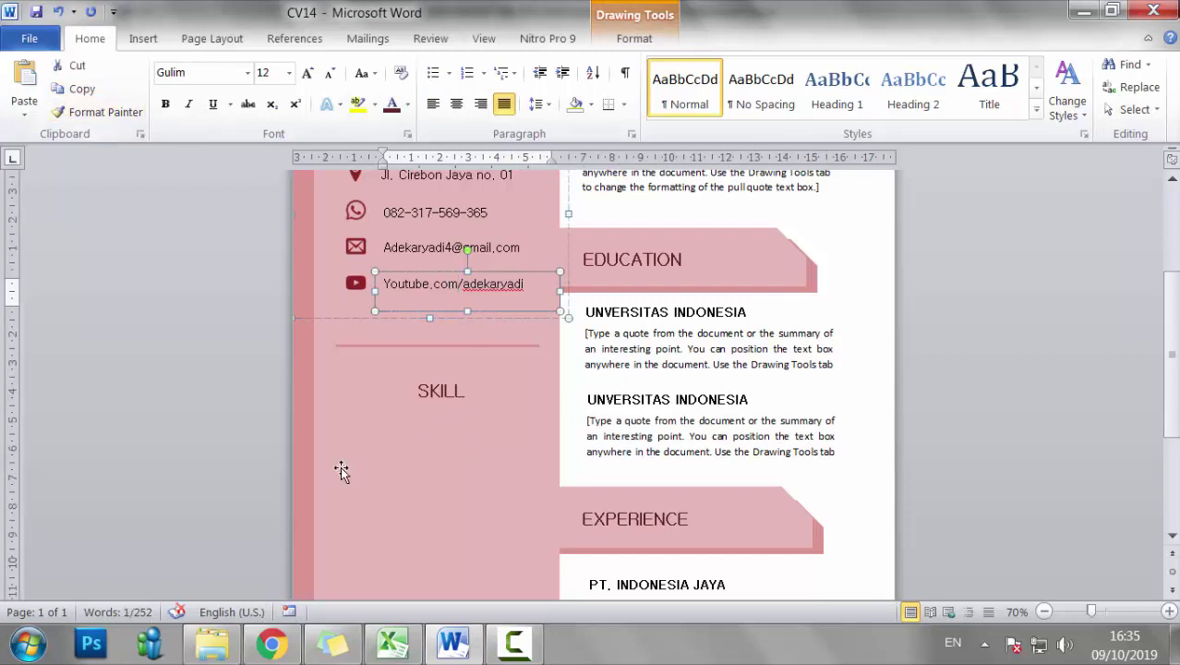
drag(342, 472, 206, 462)
click(928, 484)
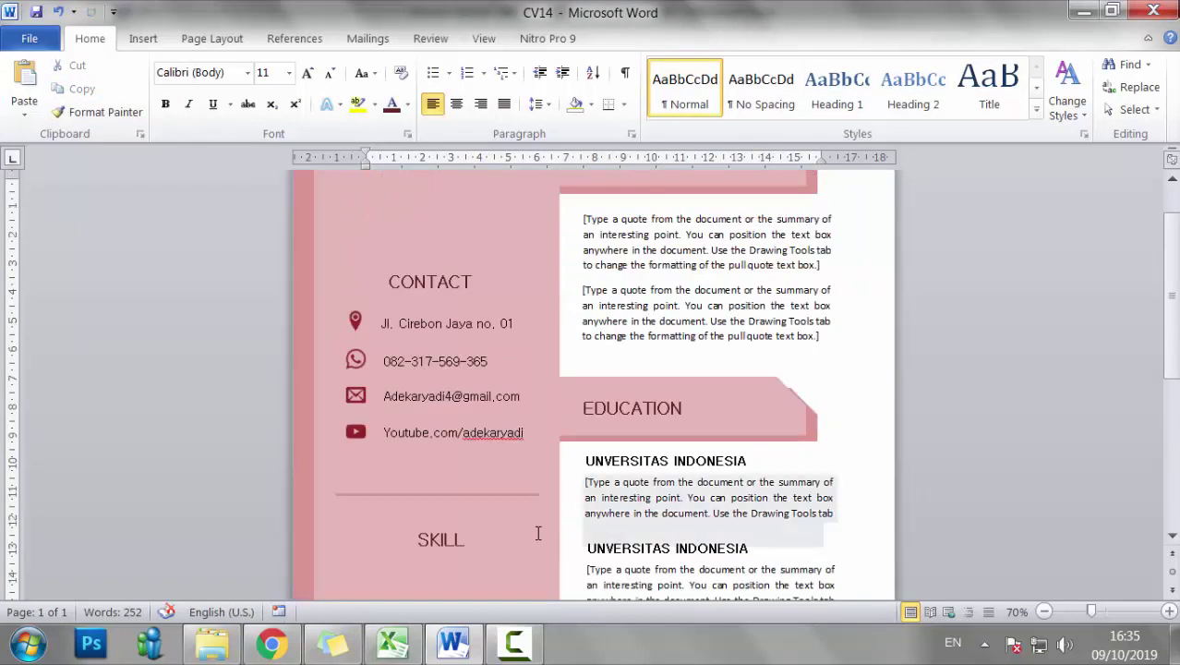
click(37, 86)
mouse_move(491, 362)
mouse_down()
mouse_move(447, 486)
mouse_move(366, 460)
mouse_up()
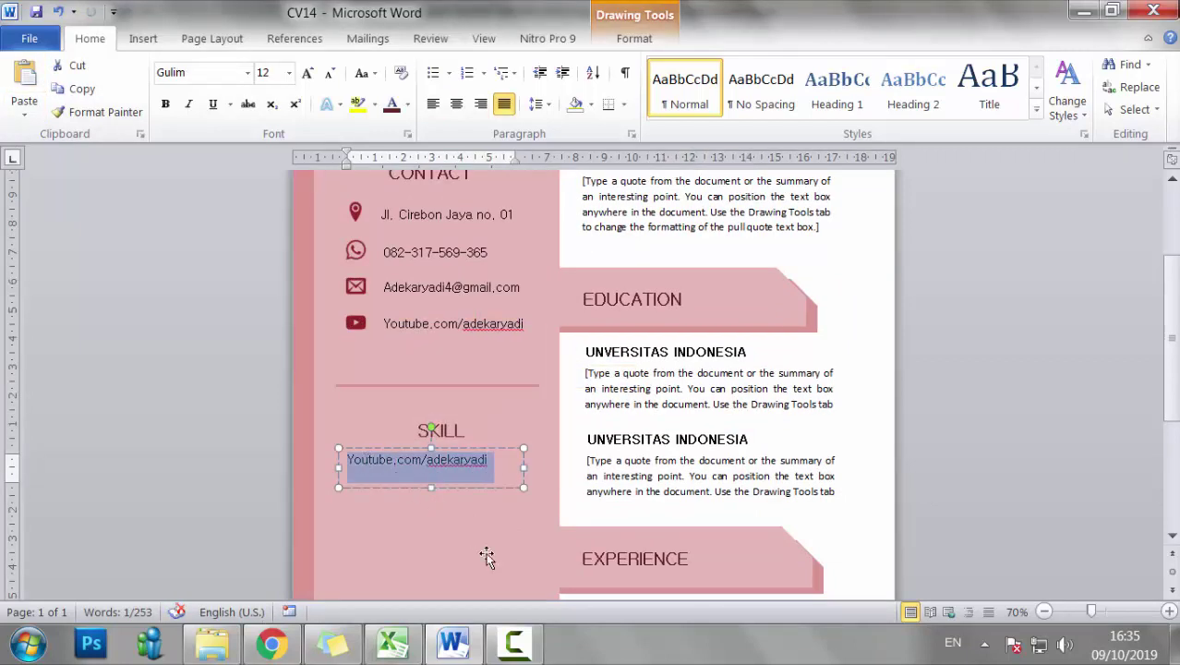
Retype the copied box as Ms. Excel, nudge it down and make it narrower
text(MS)
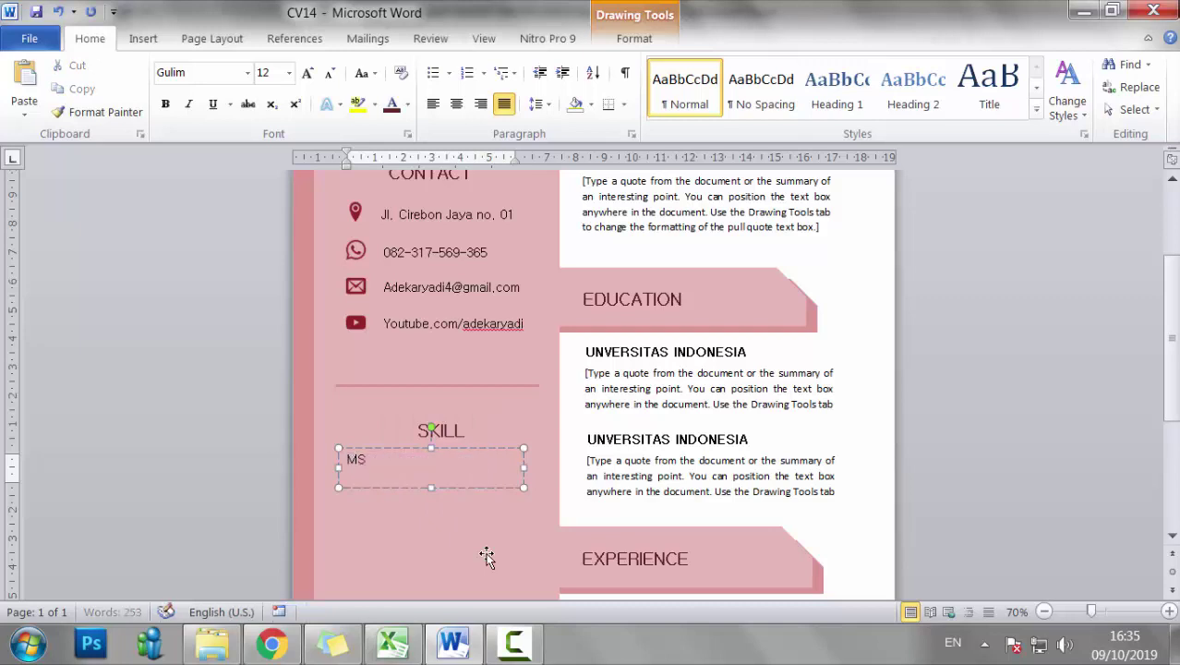
text(cel)
click(470, 486)
key(Down)
key(Down)
drag(505, 474, 455, 475)
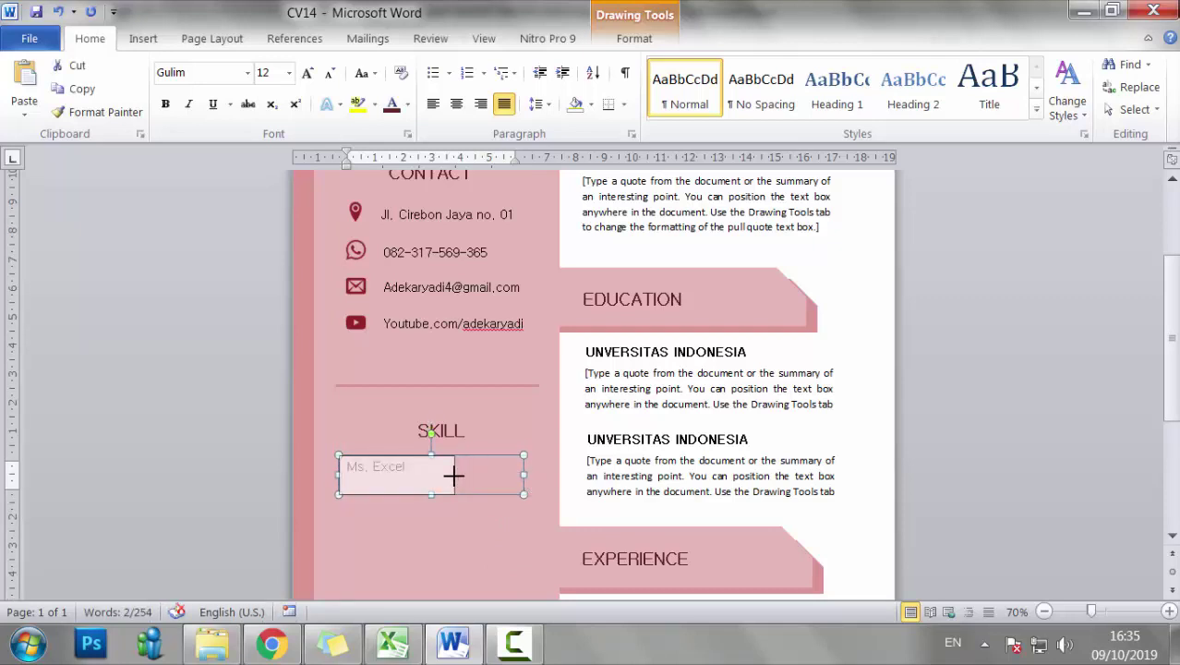
Add a Ms. Word box below Ms. Excel from a pasted copy
click(24, 88)
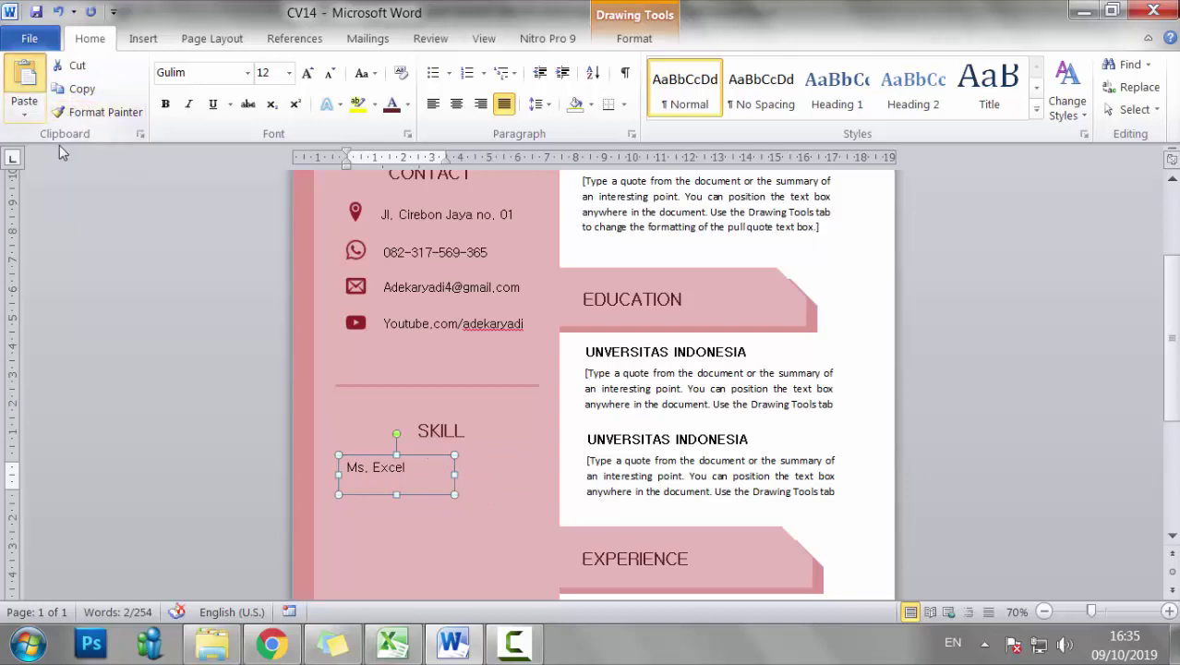
mouse_move(421, 513)
mouse_down()
mouse_move(416, 533)
mouse_move(382, 503)
mouse_up()
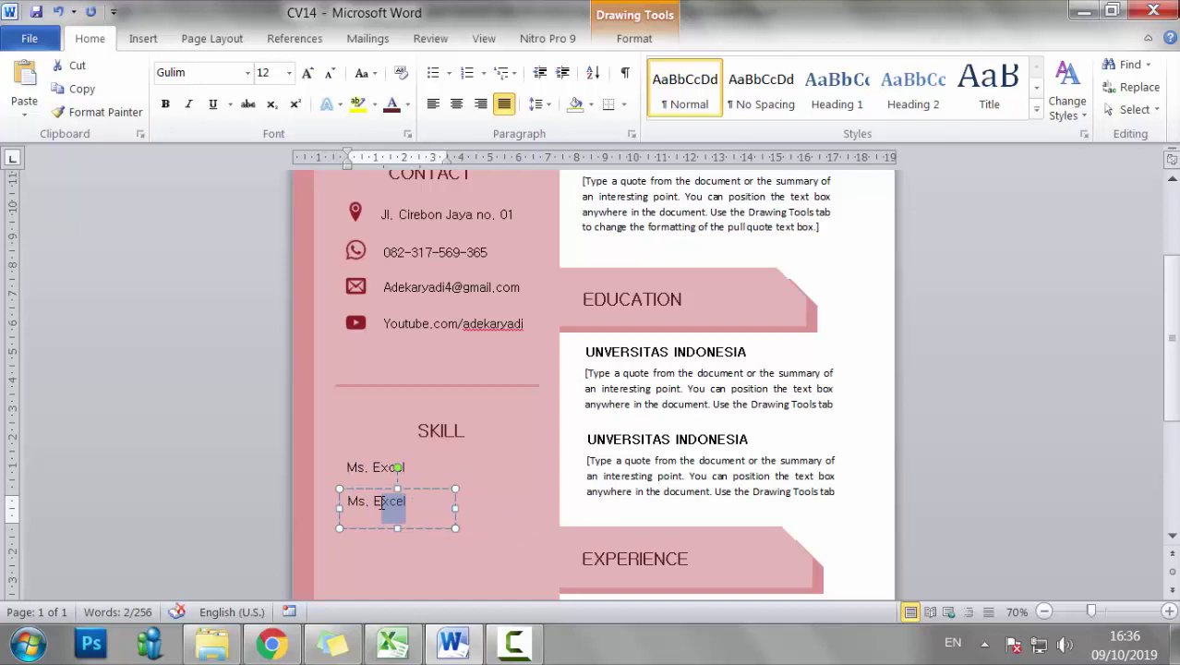
text(Word)
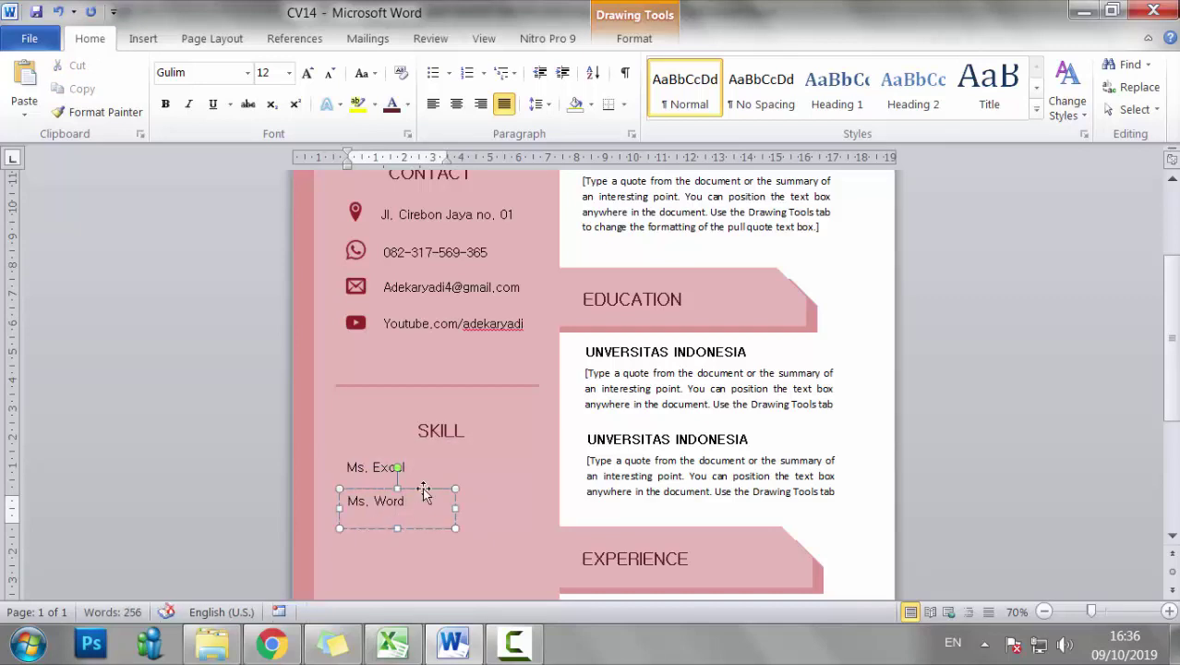
click(423, 490)
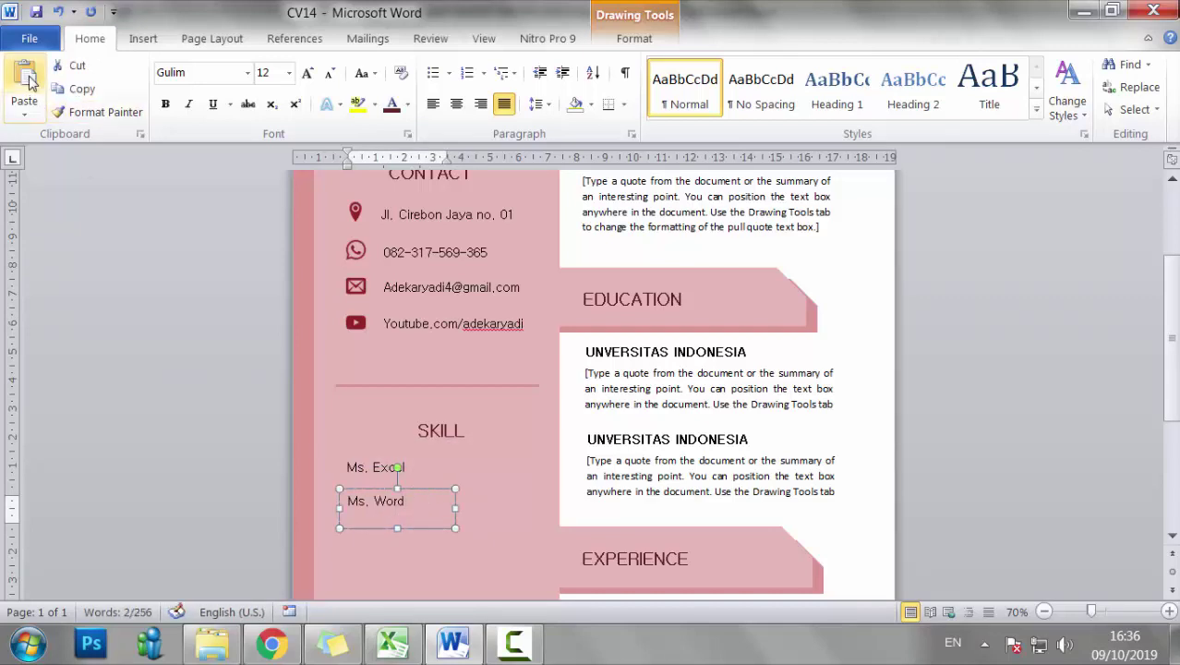
Duplicate the Ms. Word box, line it up below, and retype it as Coreldraw
key(ctrl+c)
key(ctrl+v)
scroll(424, 474, down, 3)
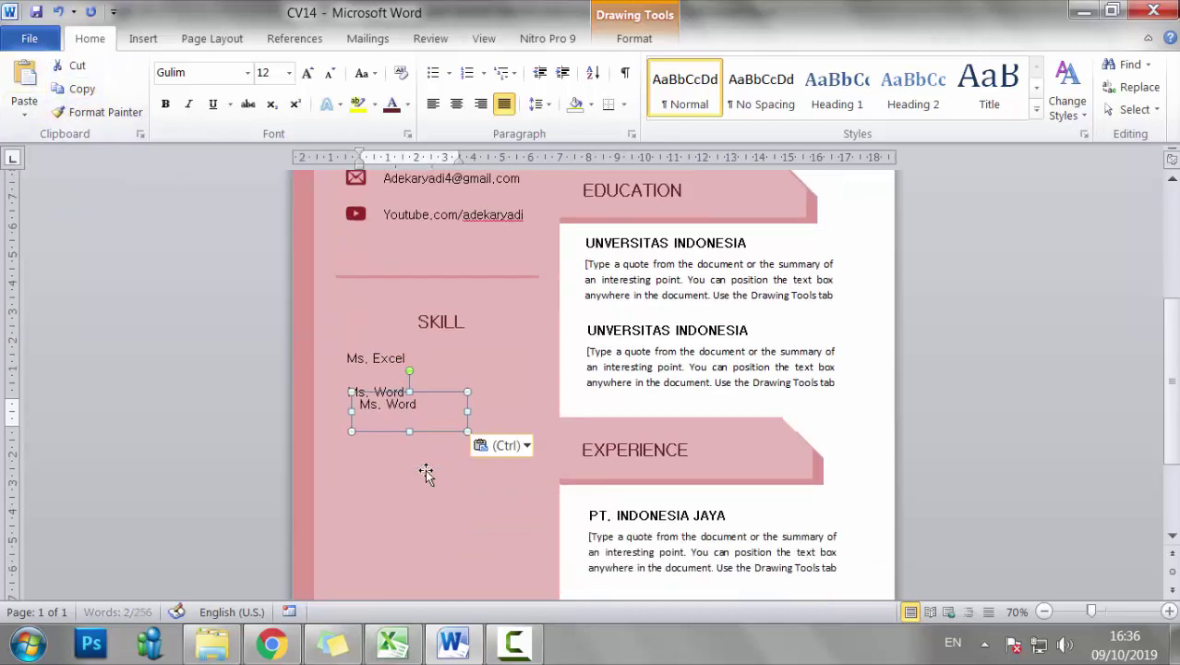
drag(426, 438, 415, 461)
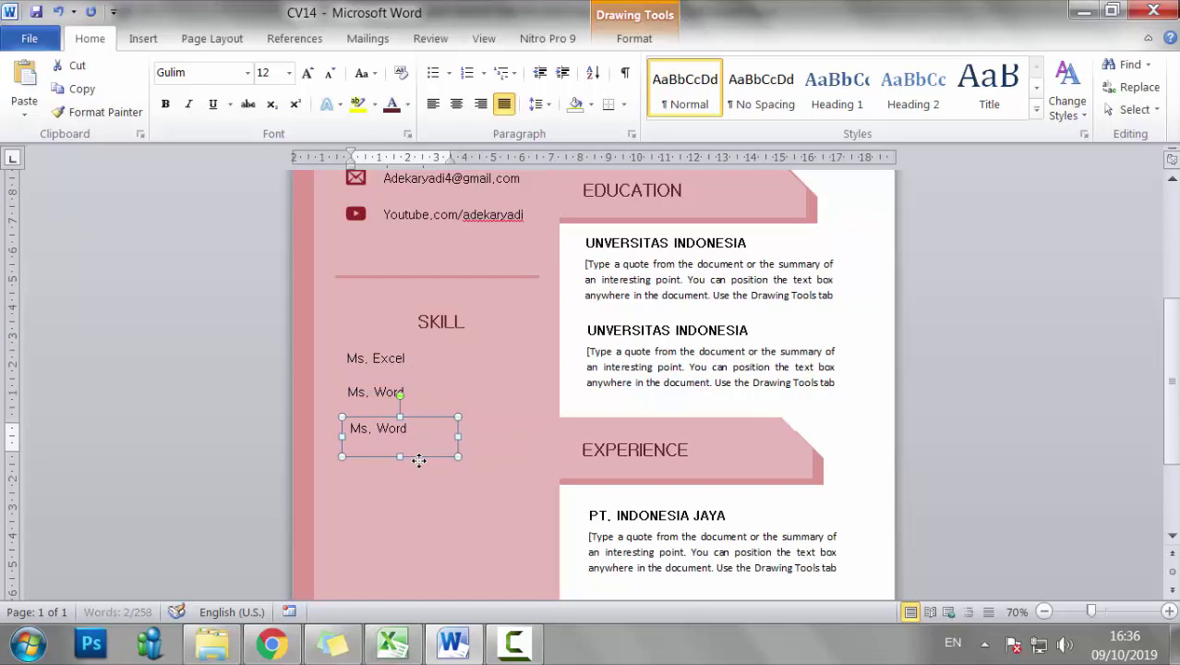
click(378, 388)
key(Down)
drag(408, 430, 350, 432)
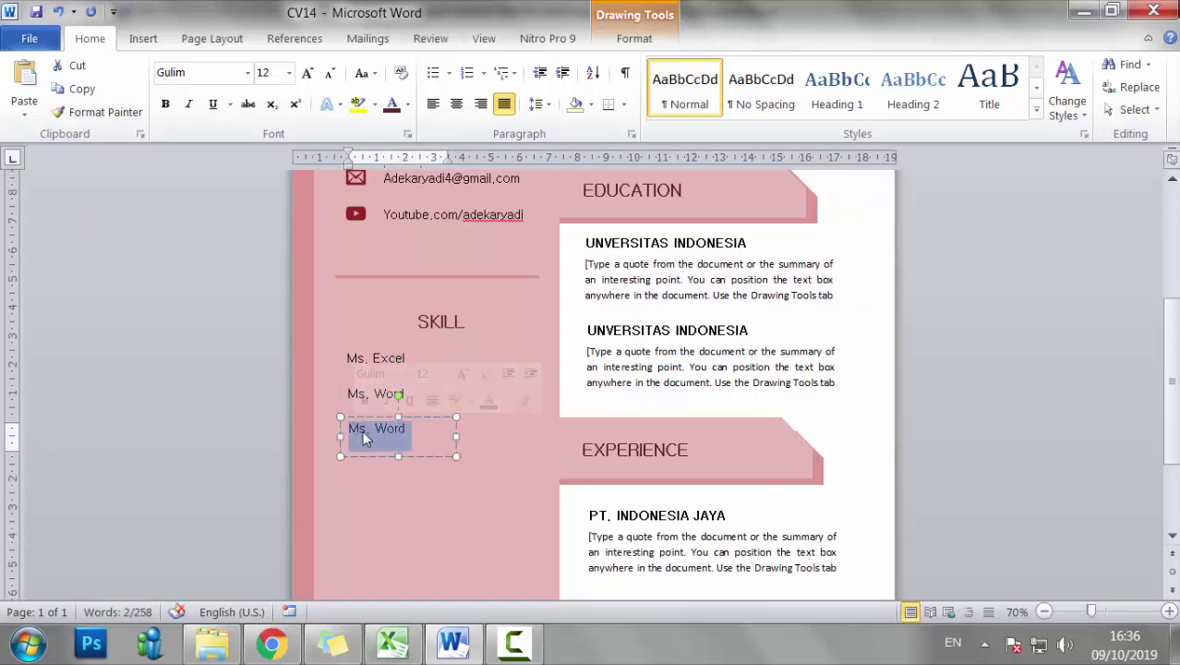
text(c)
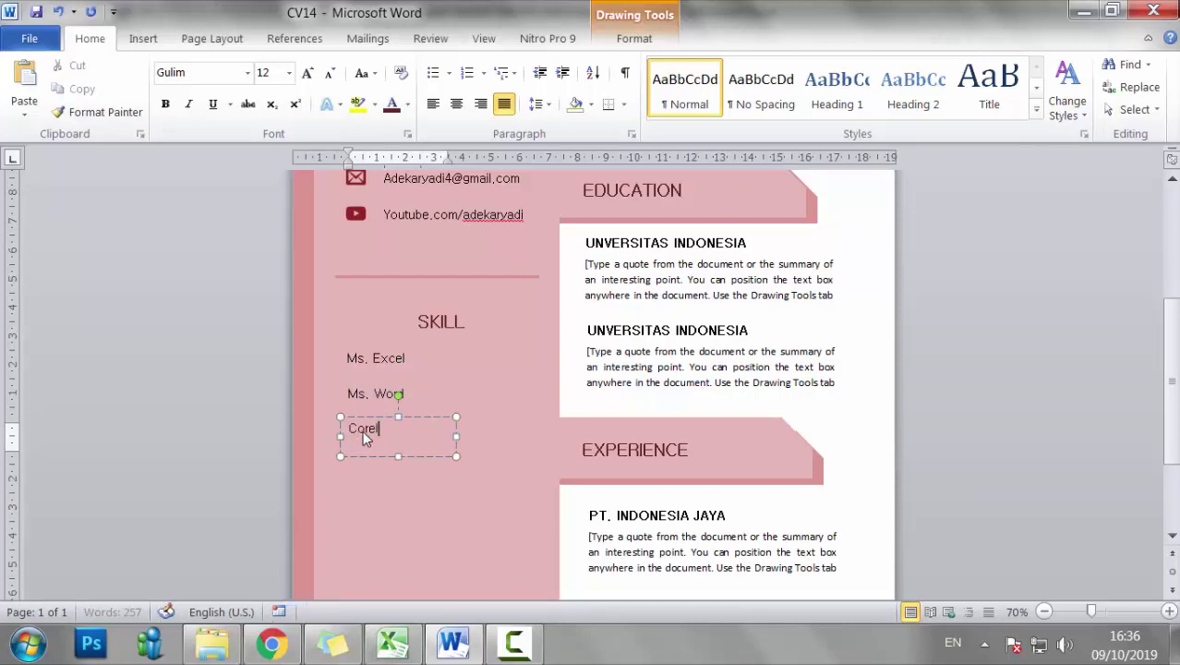
text(raw)
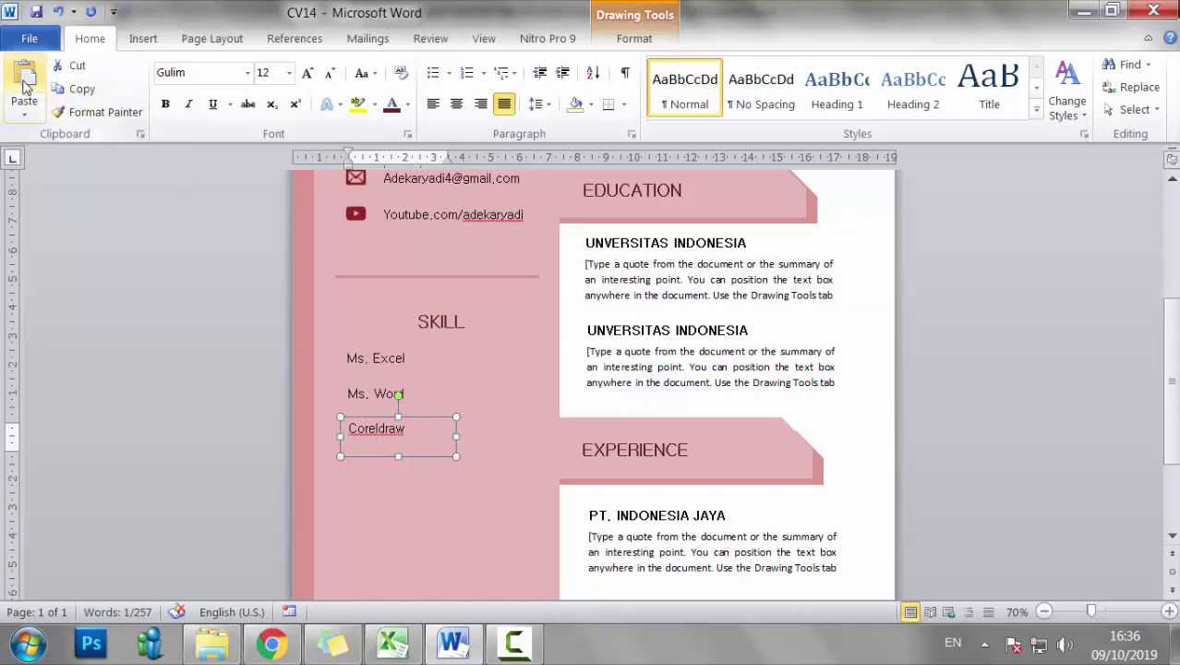
click(371, 525)
scroll(617, 379, up, 5)
click(617, 379)
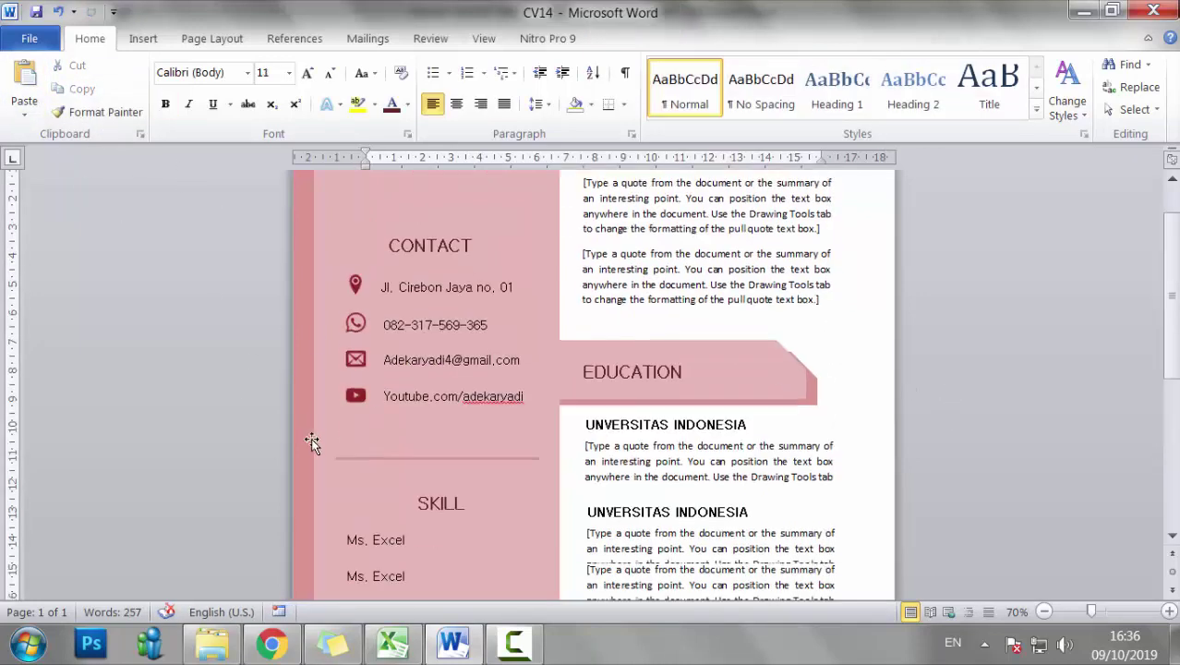
scroll(310, 438, down, 5)
text(Ms. Word)
Add a Photoshop box below Coreldraw from a pasted, aligned copy
click(24, 81)
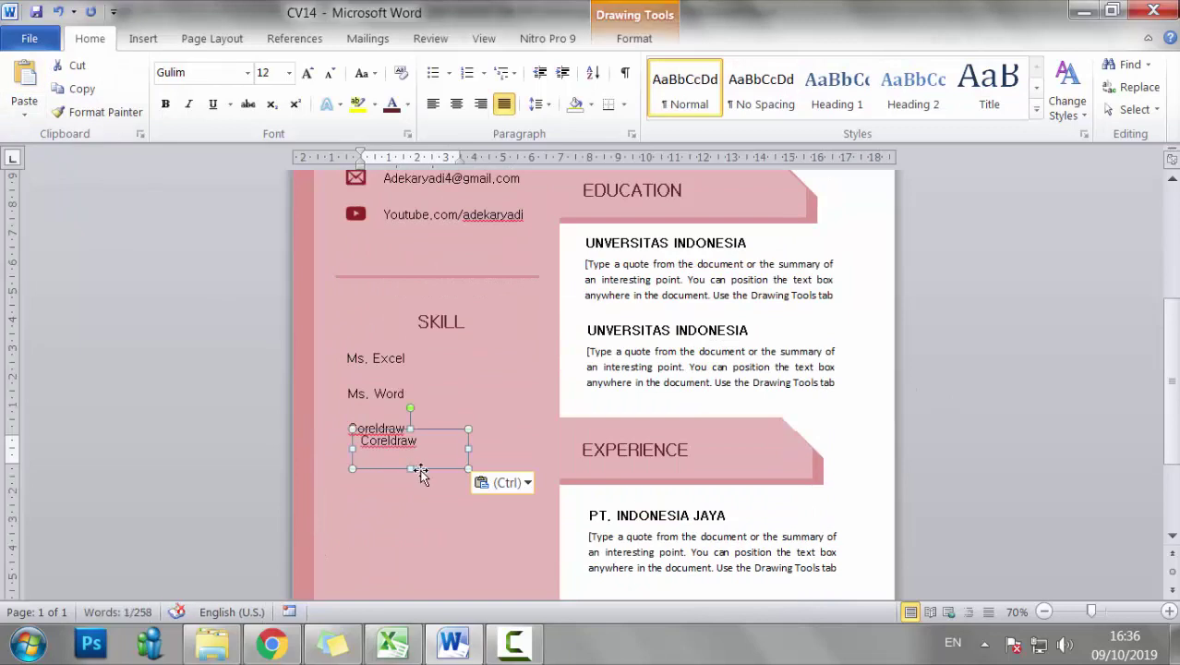
drag(413, 494, 413, 494)
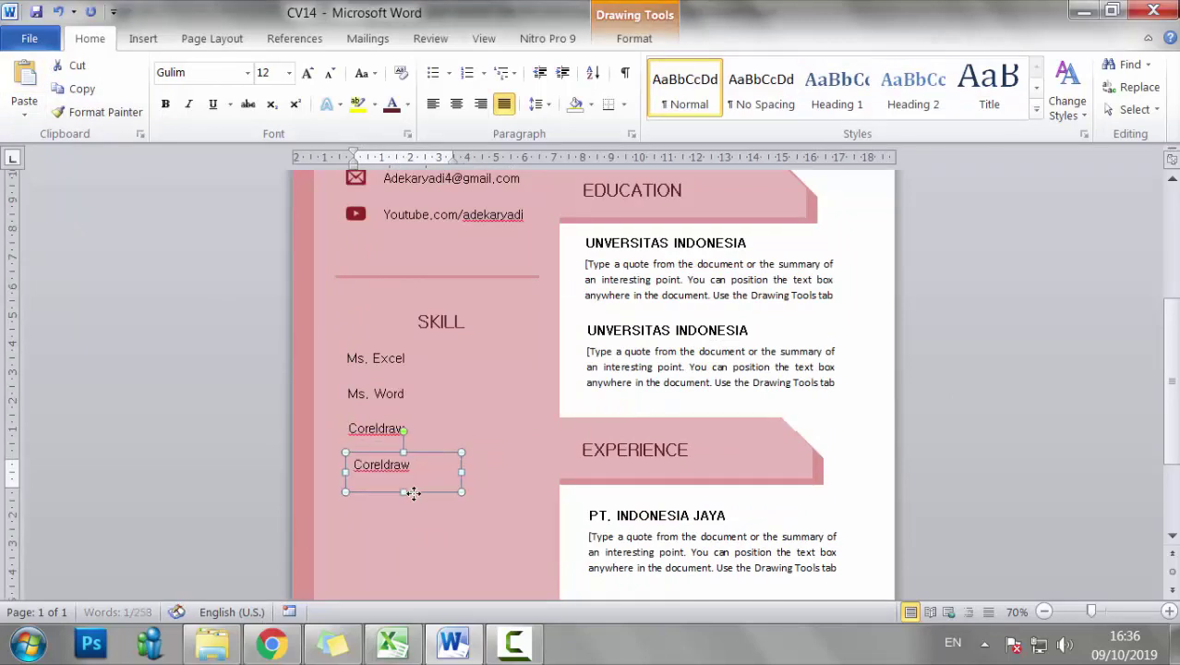
key(ctrl+Left)
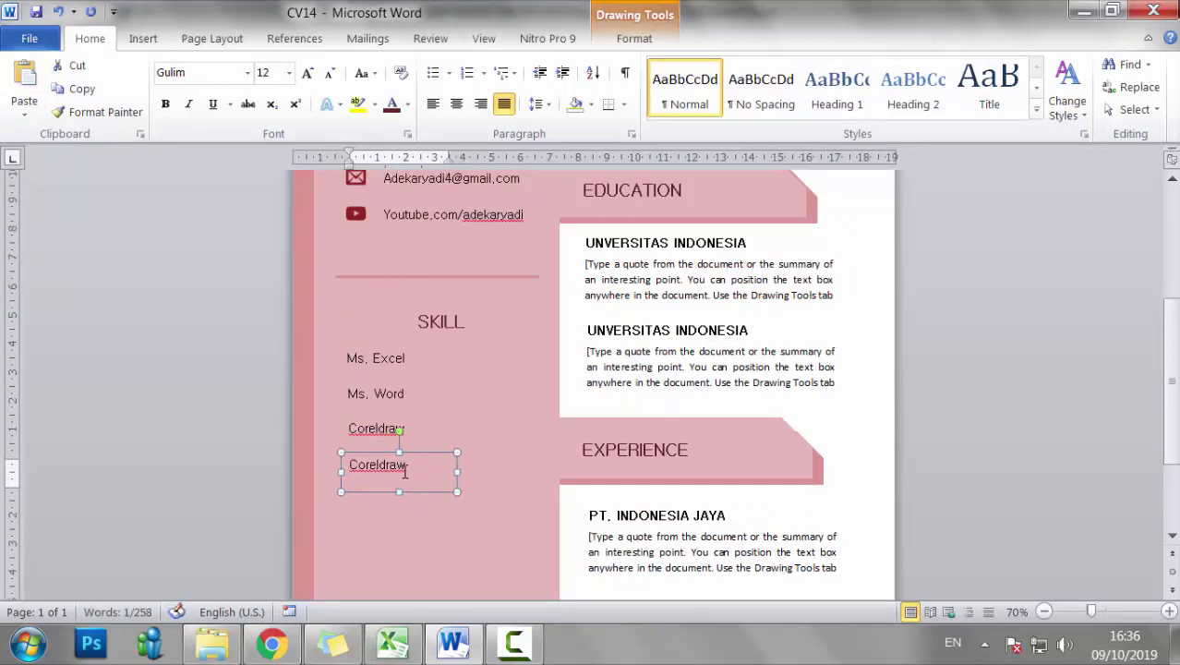
double_click(388, 466)
text(Photoshop)
scroll(694, 474, down, 3)
click(433, 343)
click(706, 363)
Group the Ms. Excel, Ms. Word, Coreldraw and Photoshop boxes into one object
scroll(678, 388, up, 6)
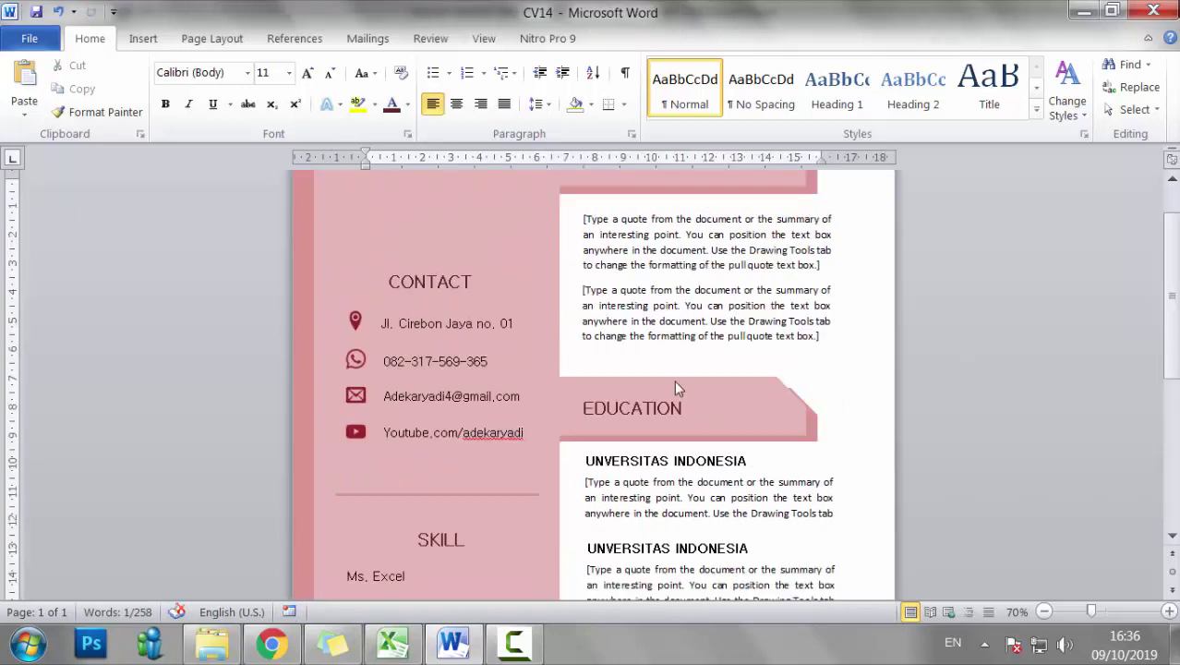
scroll(443, 461, down, 1)
scroll(419, 493, down, 1)
shift+click(389, 470)
shift+click(378, 508)
shift+click(378, 536)
click(635, 38)
click(926, 87)
click(952, 111)
scroll(541, 434, down, 1)
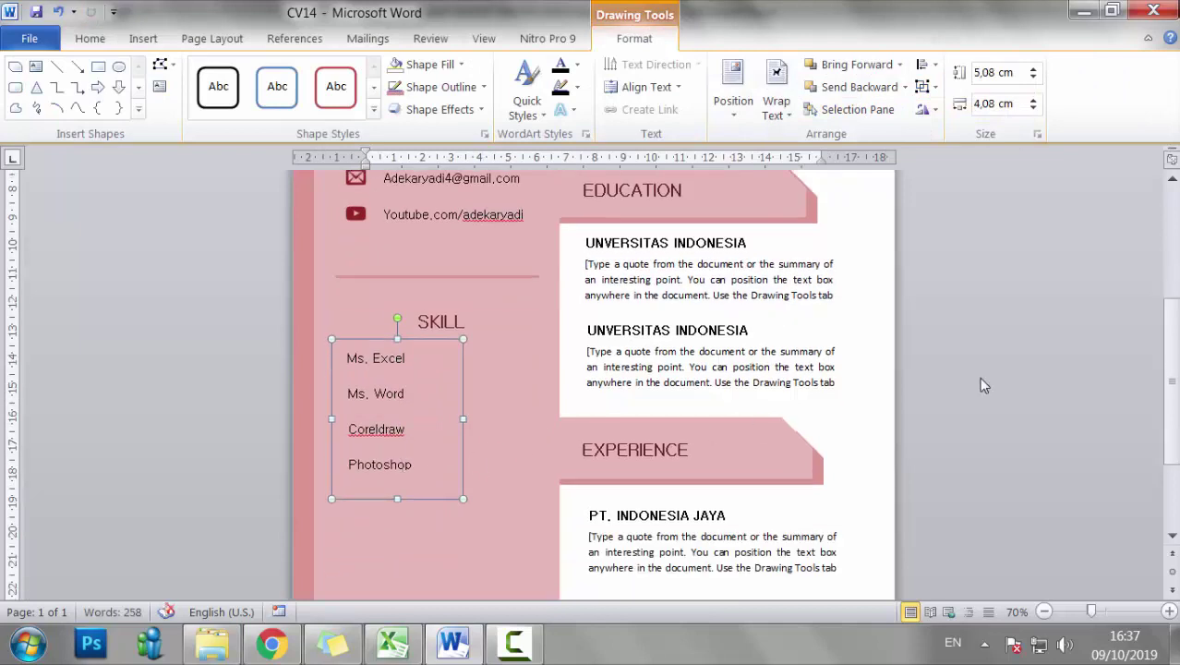
scroll(983, 387, up, 3)
click(983, 386)
scroll(446, 342, down, 2)
Paste a copy of the rose divider line beneath Photoshop to close the SKILL list
click(436, 312)
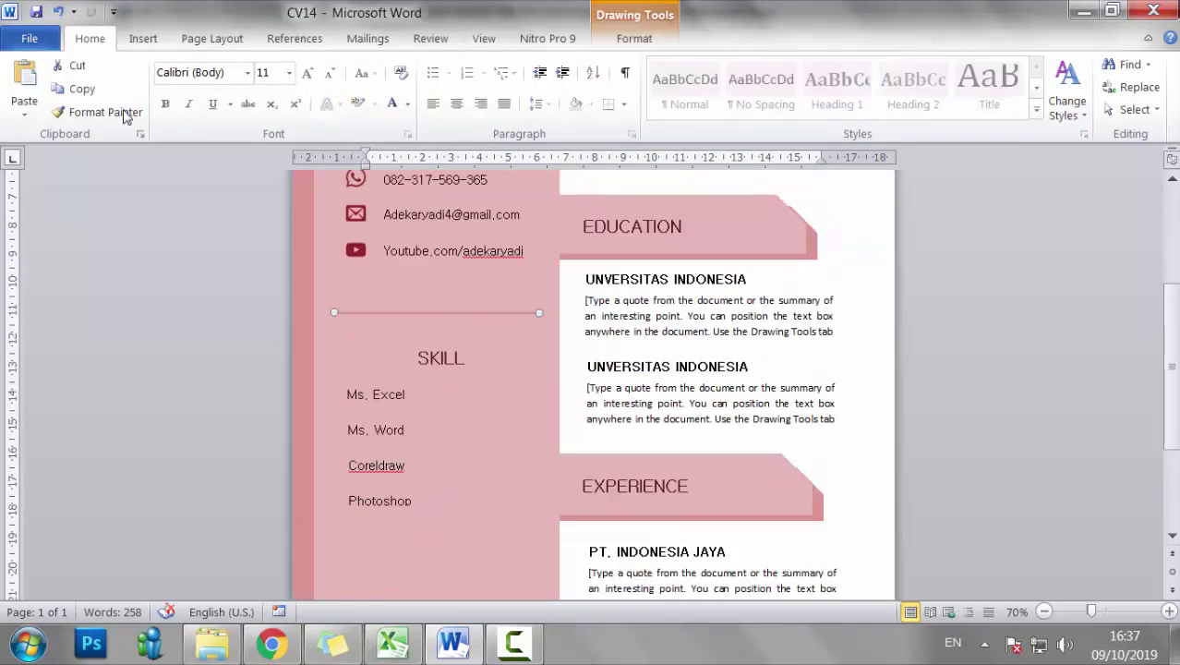
scroll(305, 385, down, 1)
key(ctrl+a)
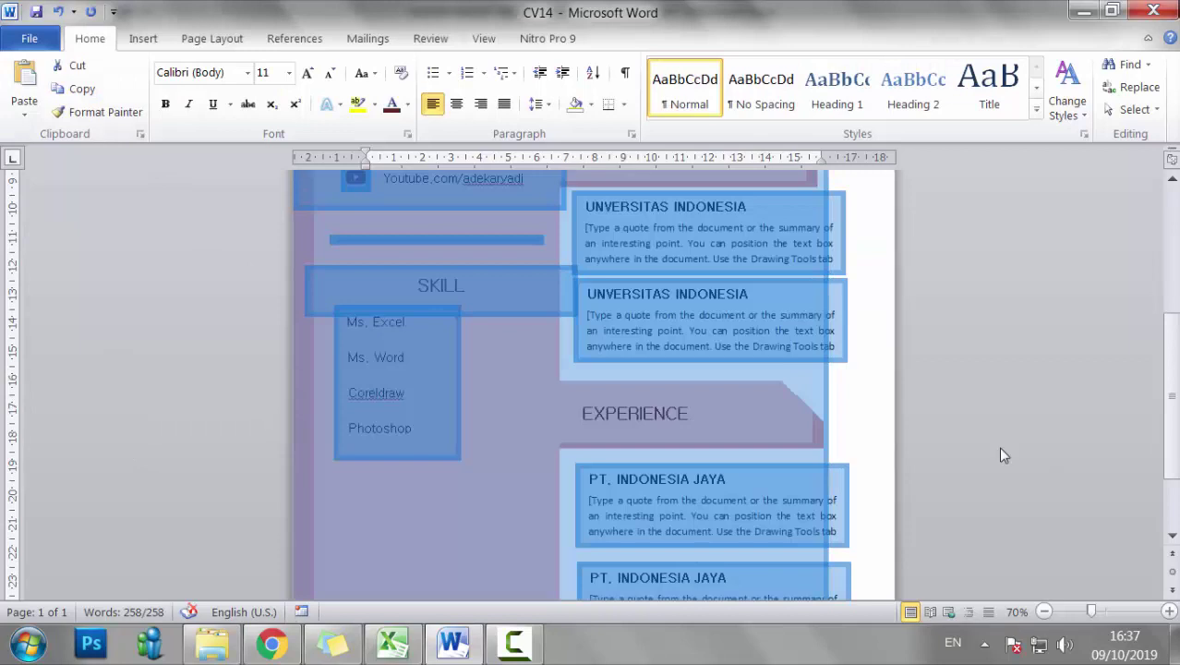
click(999, 446)
scroll(998, 446, up, 2)
scroll(360, 545, down, 2)
click(28, 78)
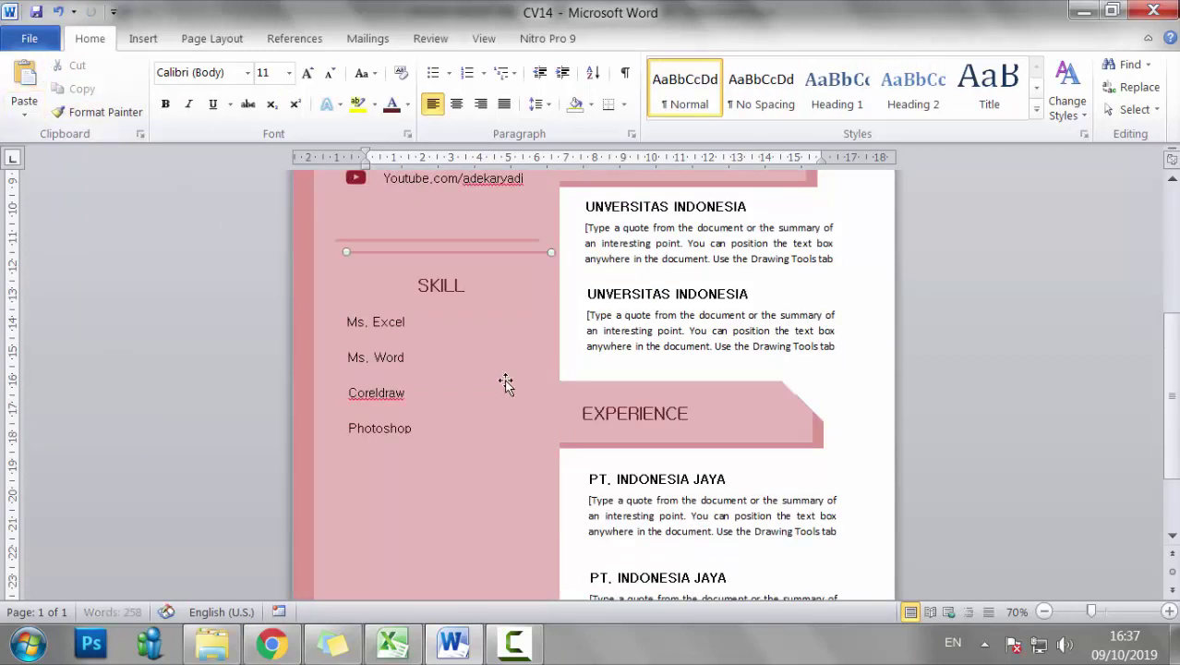
click(498, 363)
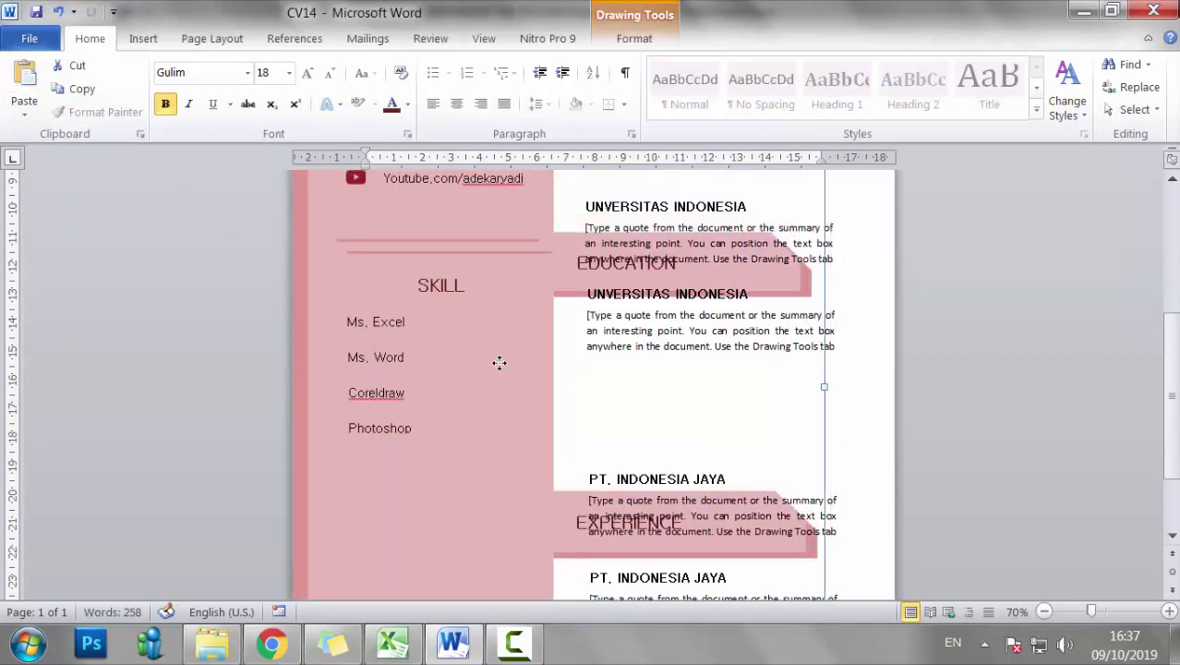
click(477, 253)
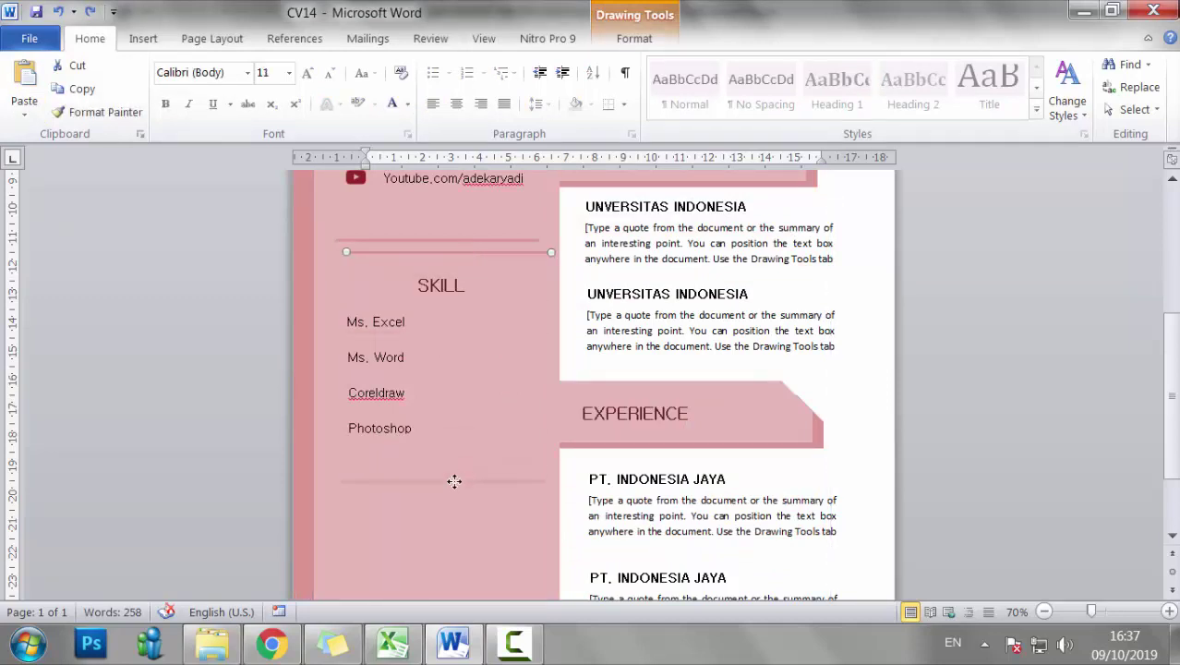
drag(454, 481, 453, 480)
scroll(453, 480, down, 3)
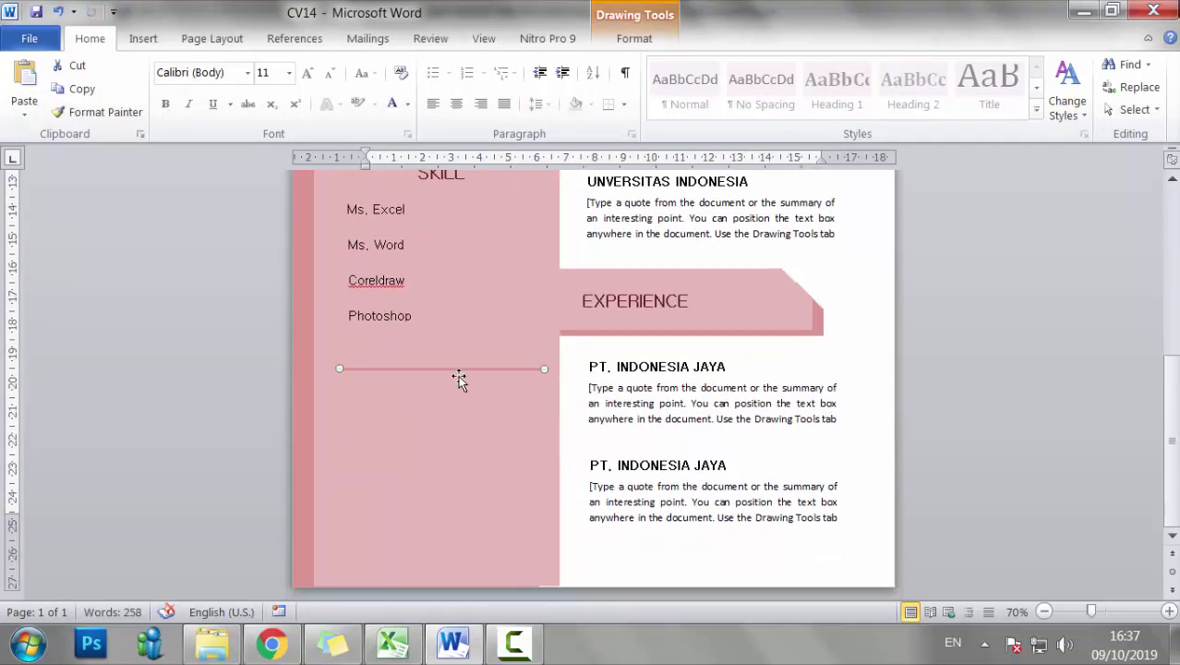
scroll(459, 378, up, 4)
scroll(459, 378, up, 2)
Group the SKILL heading box with the skills list
click(454, 390)
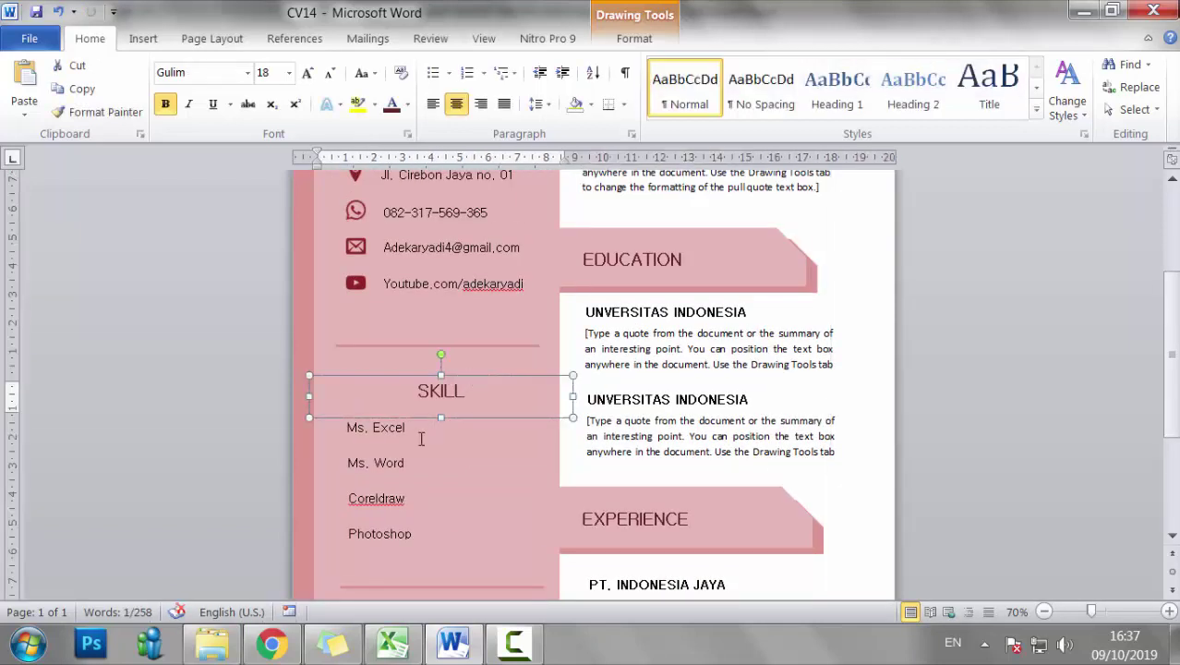
shift+click(462, 435)
click(634, 38)
click(923, 87)
click(935, 111)
Nudge the SKILL group and its divider lines upward to tighten the section
key(Up)
key(Up)
key(Up)
key(Up)
key(Up)
key(Up)
click(472, 345)
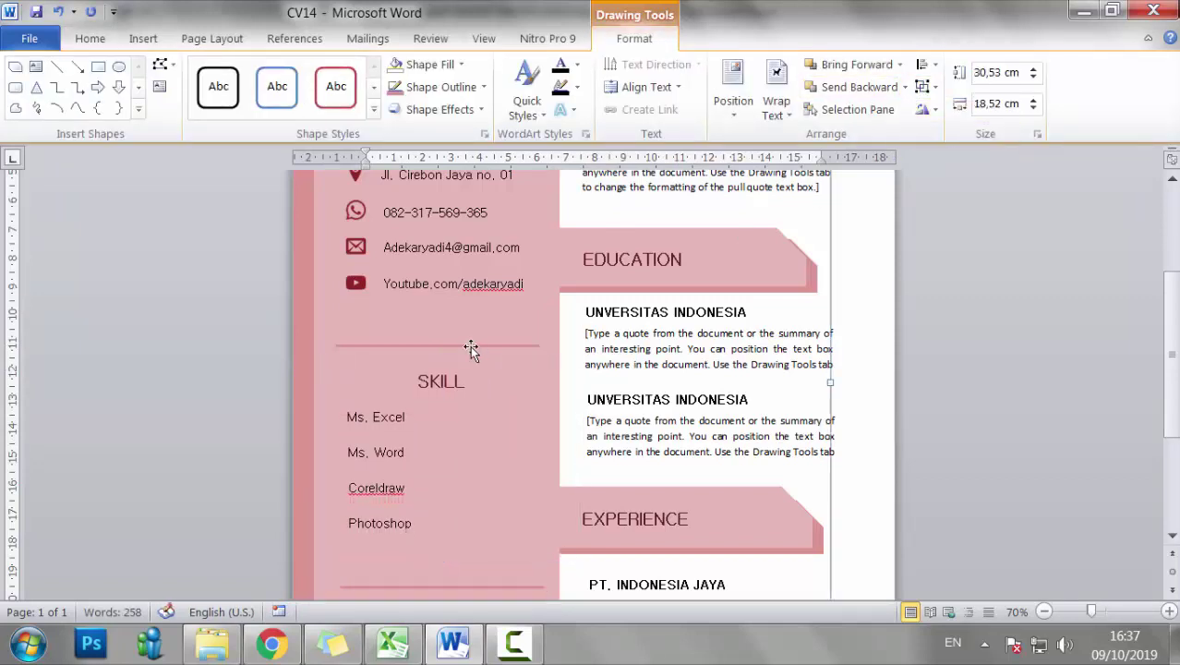
key(Up)
key(Up)
key(Up)
key(Up)
key(Up)
key(Up)
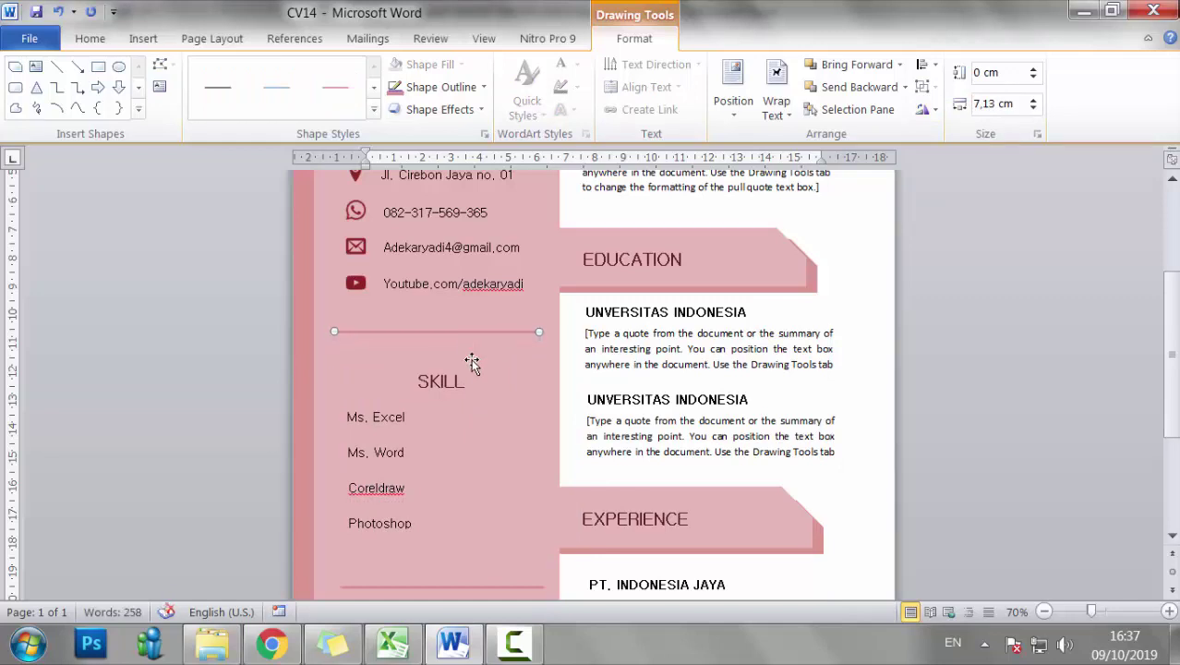
click(469, 360)
key(Up)
key(Up)
key(Up)
key(Up)
key(Up)
key(Up)
scroll(474, 390, down, 1)
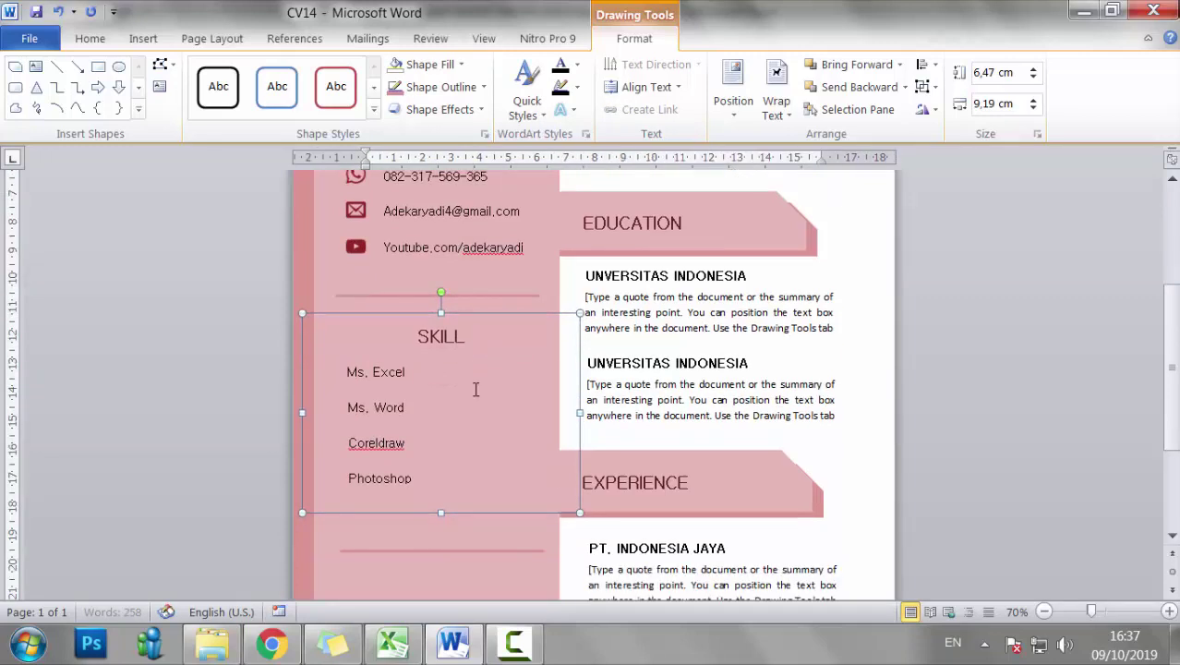
scroll(474, 392, down, 4)
click(452, 411)
click(445, 406)
key(Up)
key(Up)
key(Up)
key(Up)
key(Up)
key(Up)
key(Up)
key(Up)
key(Up)
Save the CV document and deselect the divider line
click(35, 11)
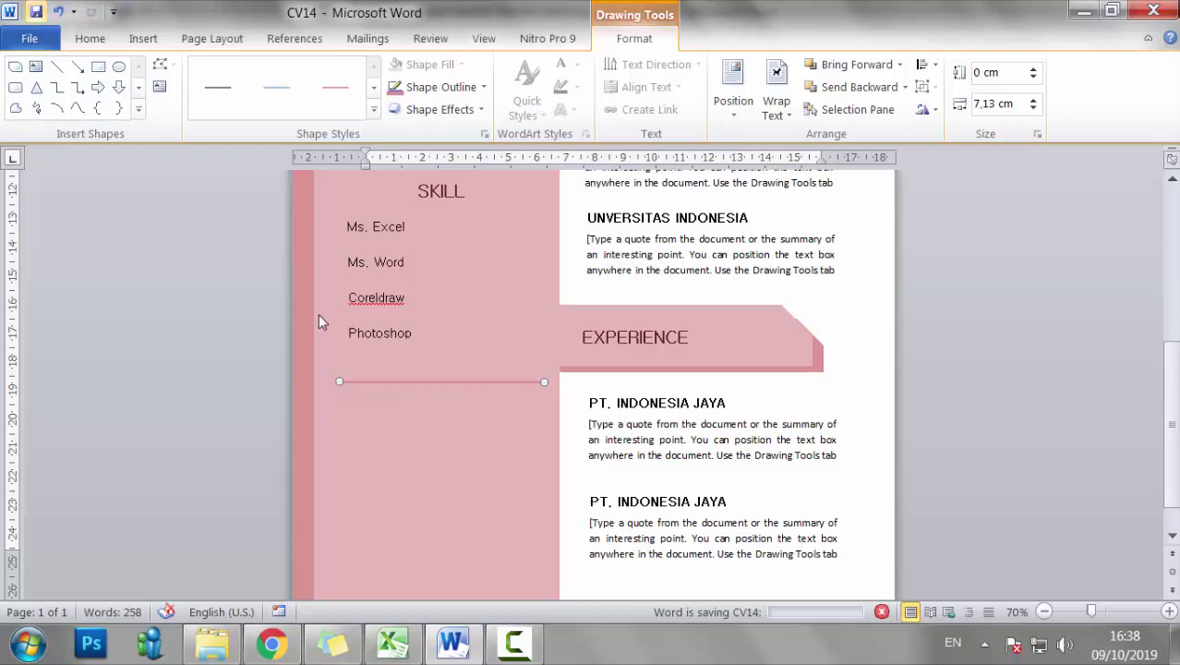
scroll(451, 423, up, 1)
click(222, 179)
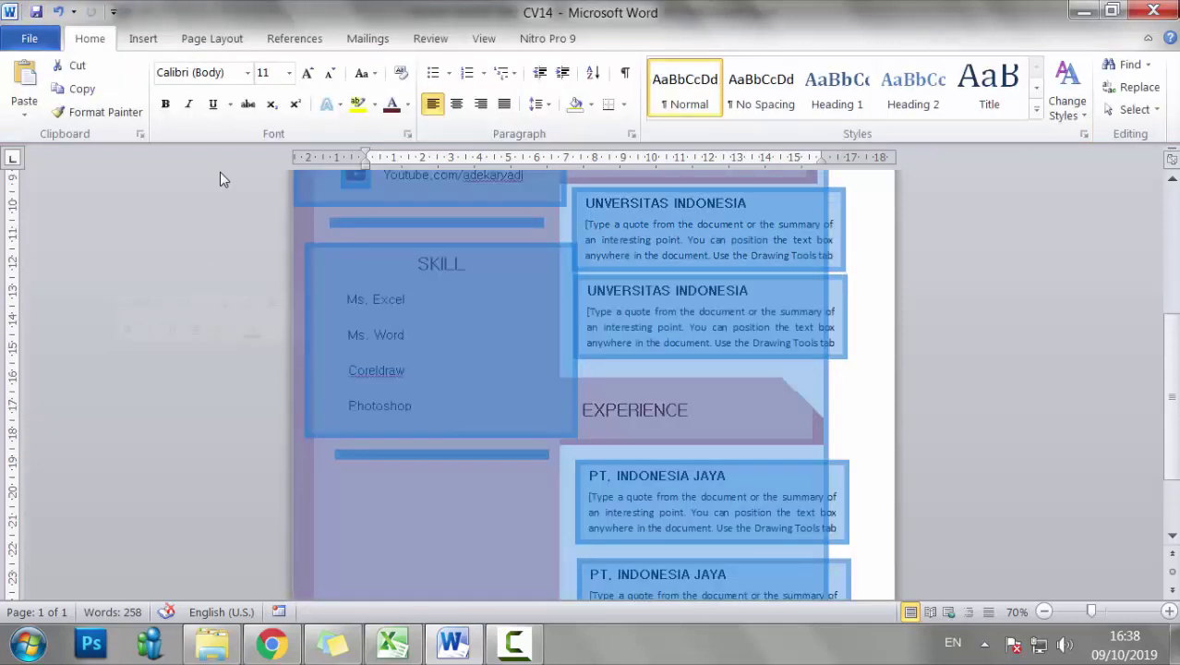
scroll(510, 468, up, 5)
scroll(510, 469, down, 2)
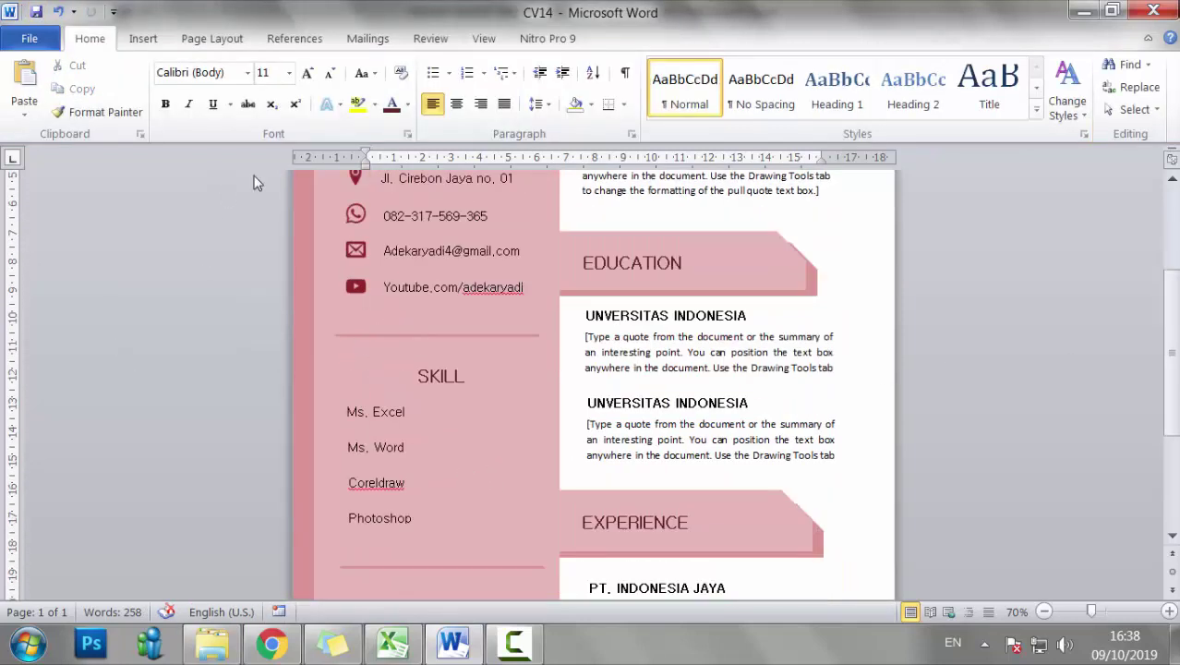
Draw a bar beside Ms. Excel with no outline and a light red fill
click(141, 39)
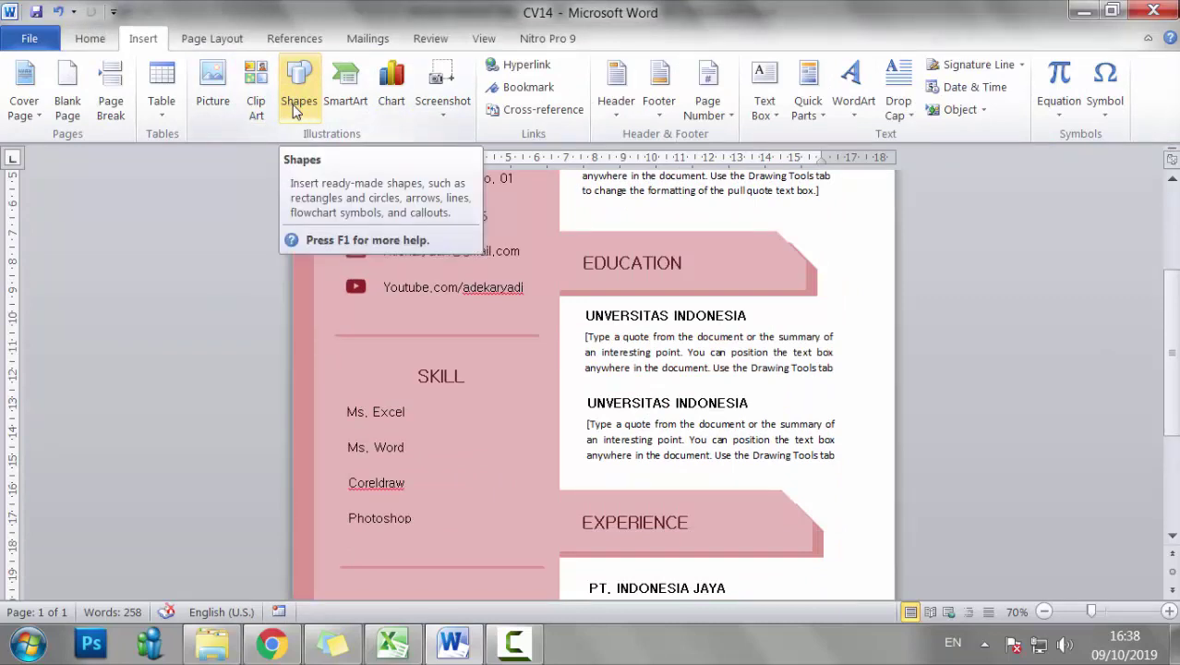
click(296, 104)
click(413, 154)
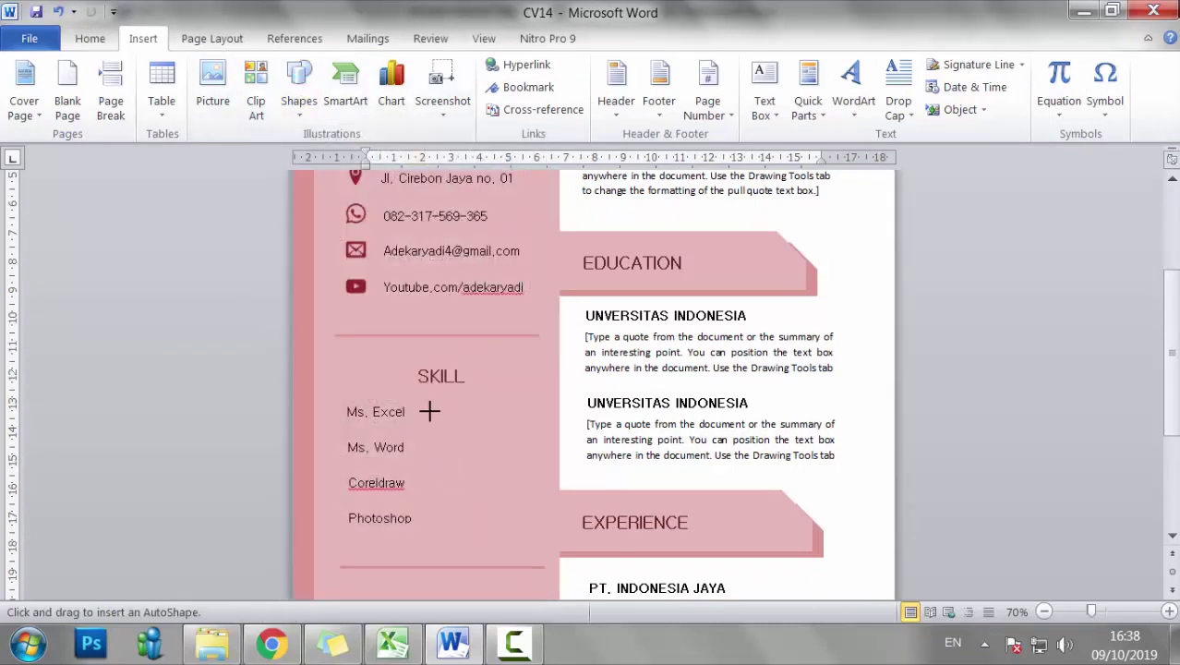
drag(428, 409, 517, 417)
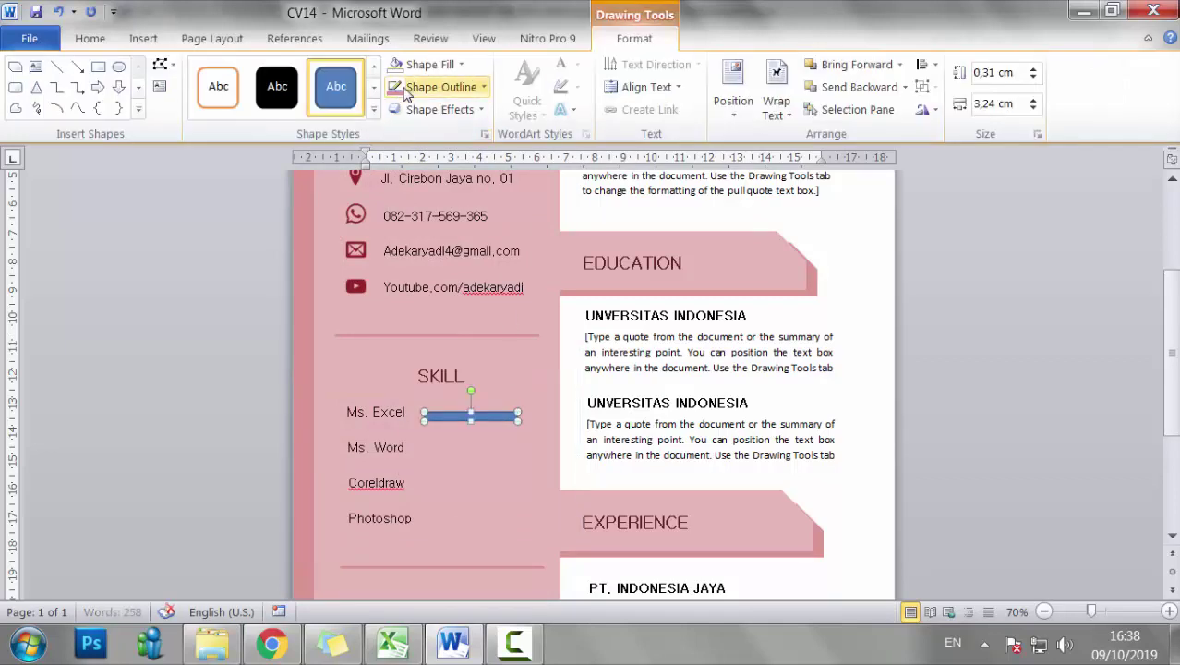
click(483, 86)
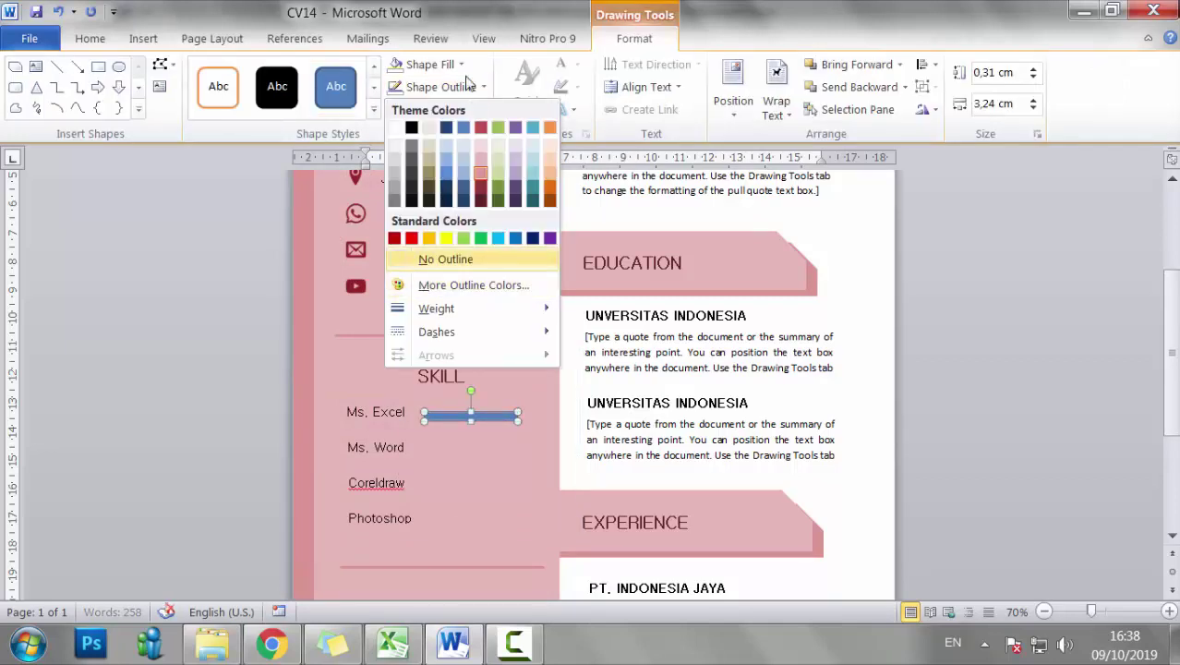
click(424, 259)
click(461, 64)
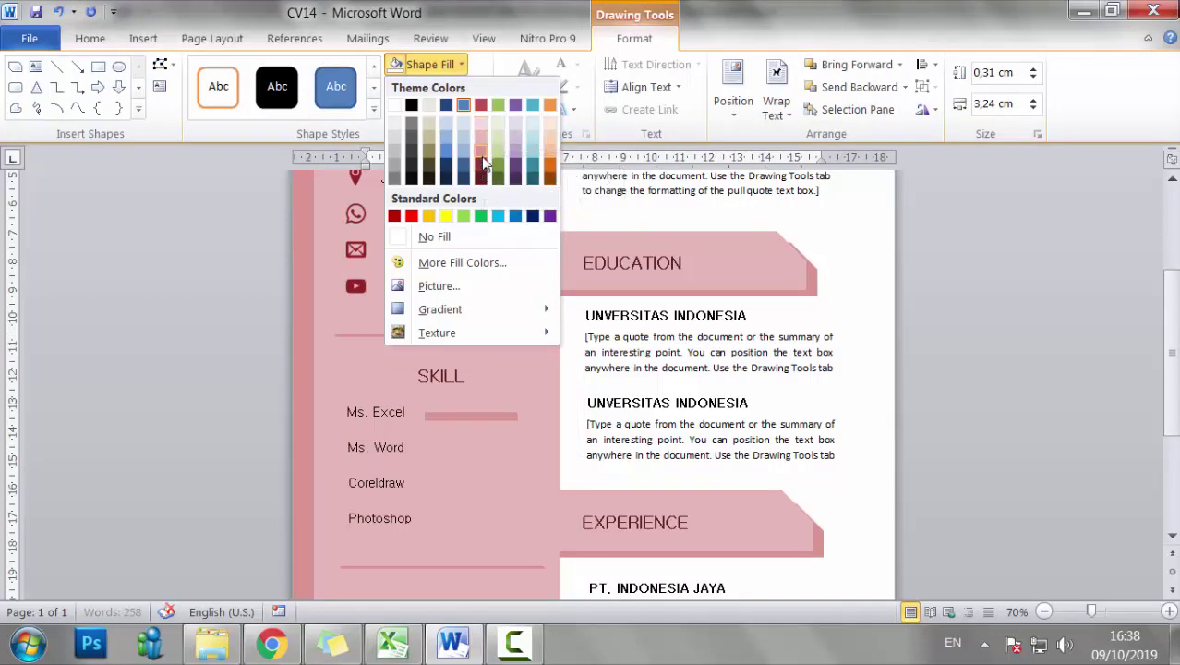
click(484, 154)
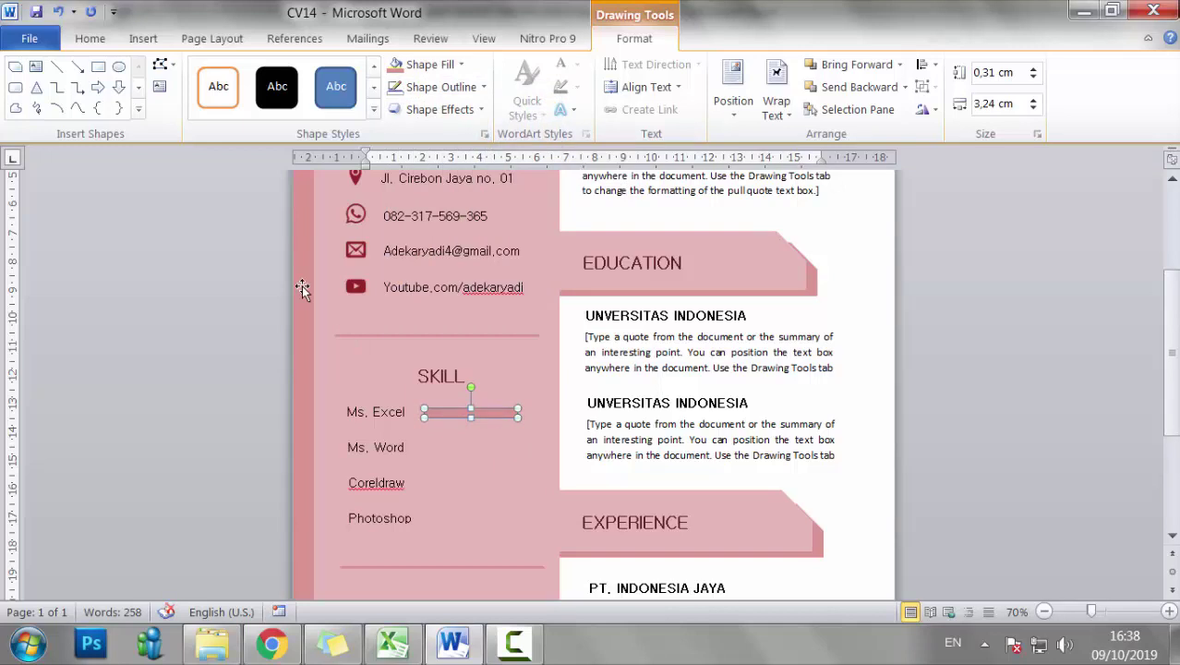
Place a copy of the skill bar beside Ms. Word
click(89, 37)
click(78, 89)
key(ctrl+v)
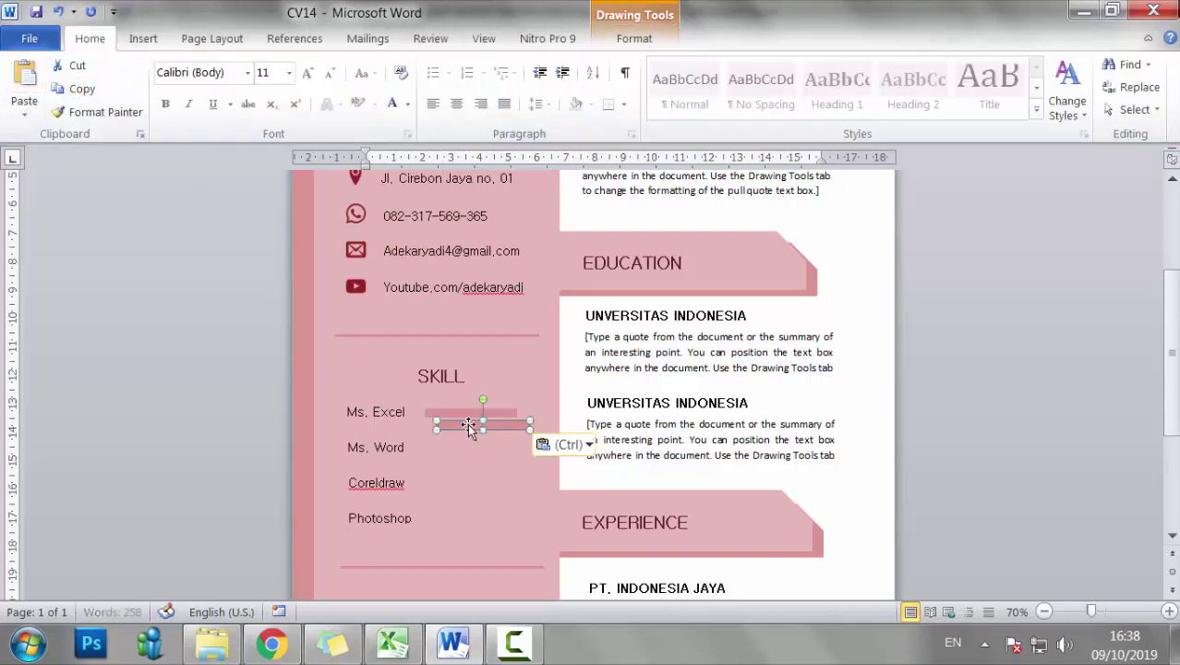
drag(468, 436, 455, 461)
click(1004, 368)
scroll(517, 446, down, 3)
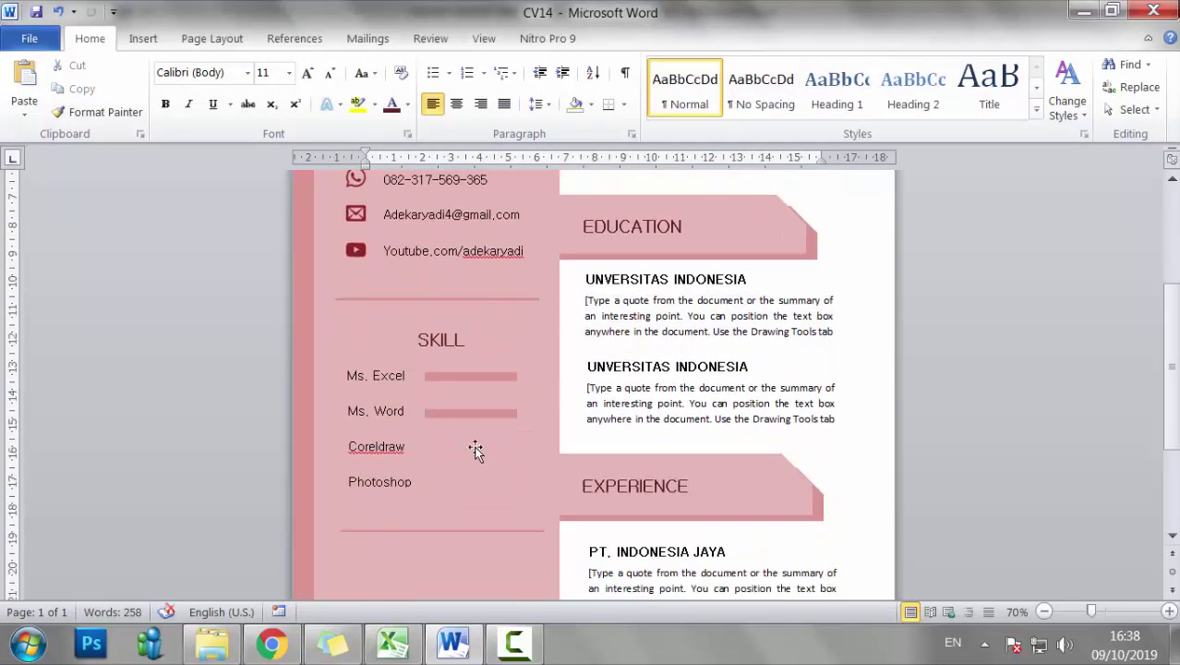
Place a shorter copy of the skill bar beside Coreldraw
click(468, 413)
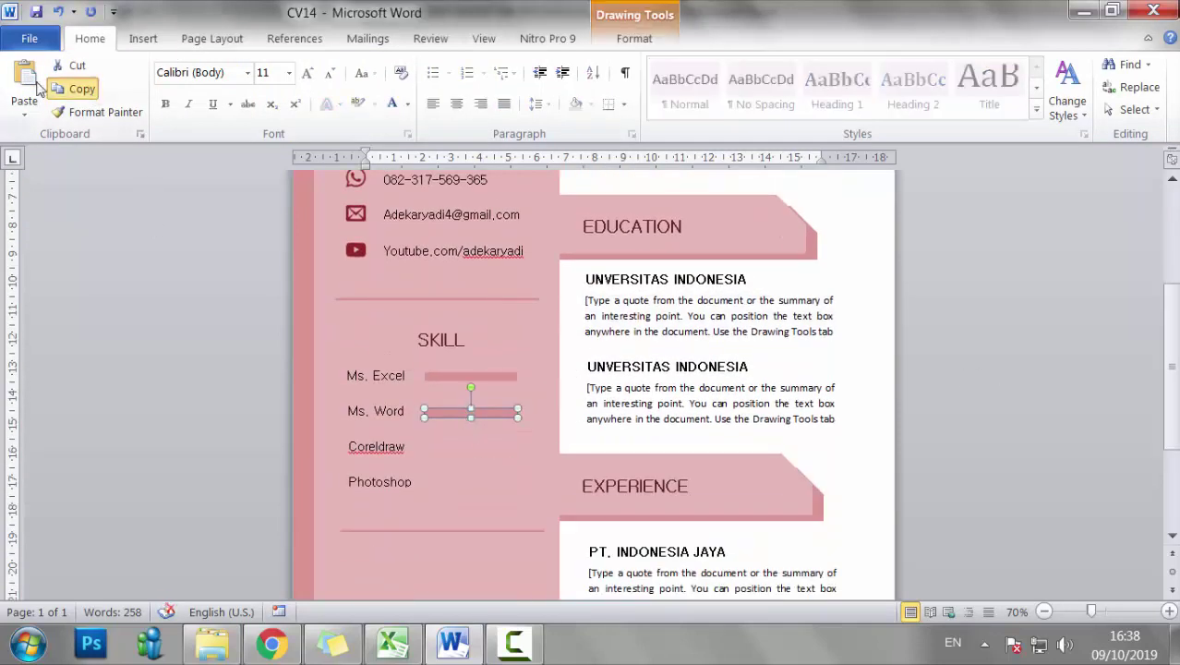
click(78, 88)
key(ctrl+v)
drag(500, 425, 504, 452)
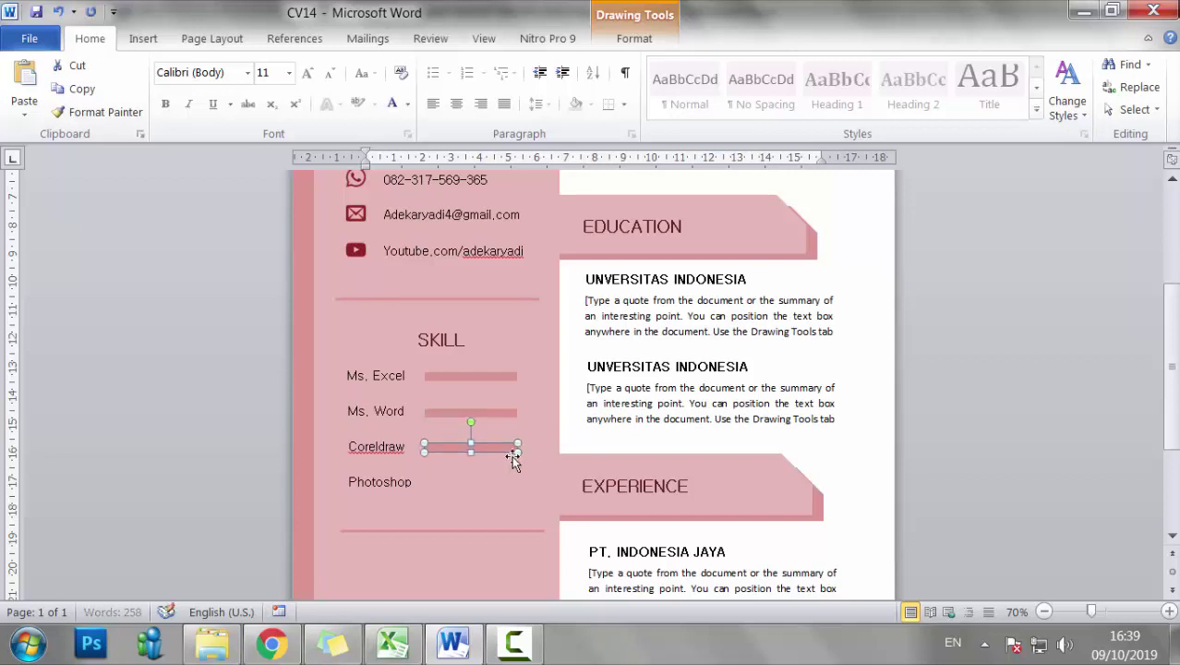
drag(500, 450, 502, 450)
Place an even shorter copy of the skill bar beside Photoshop
click(84, 88)
click(24, 82)
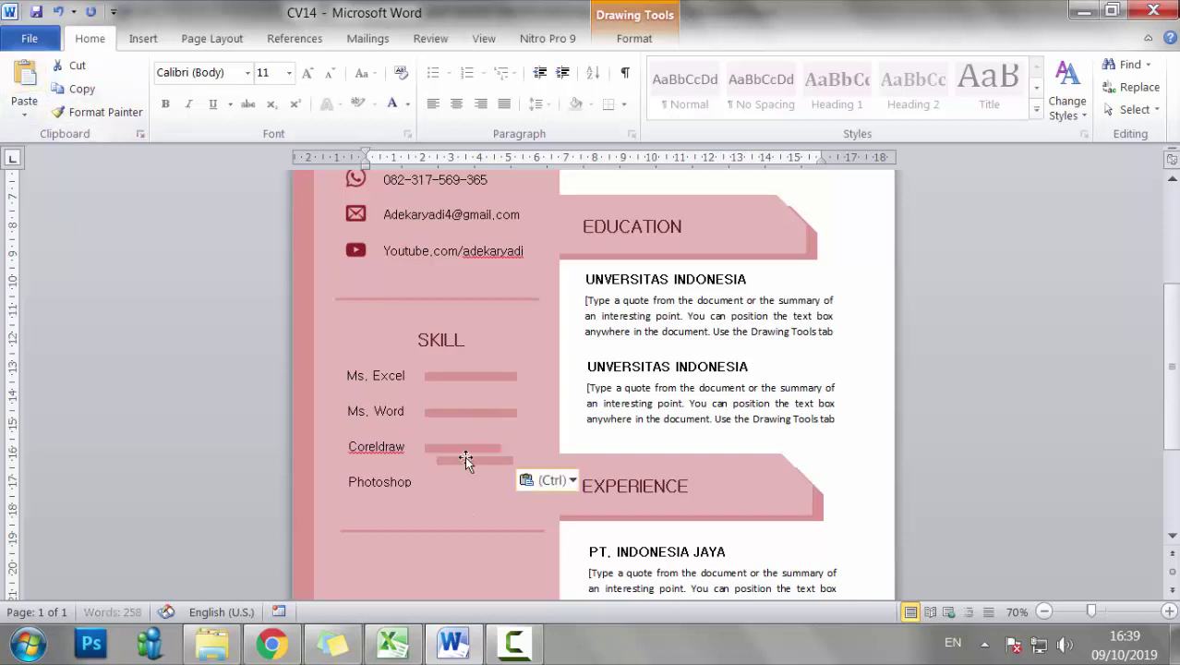
drag(494, 462, 483, 484)
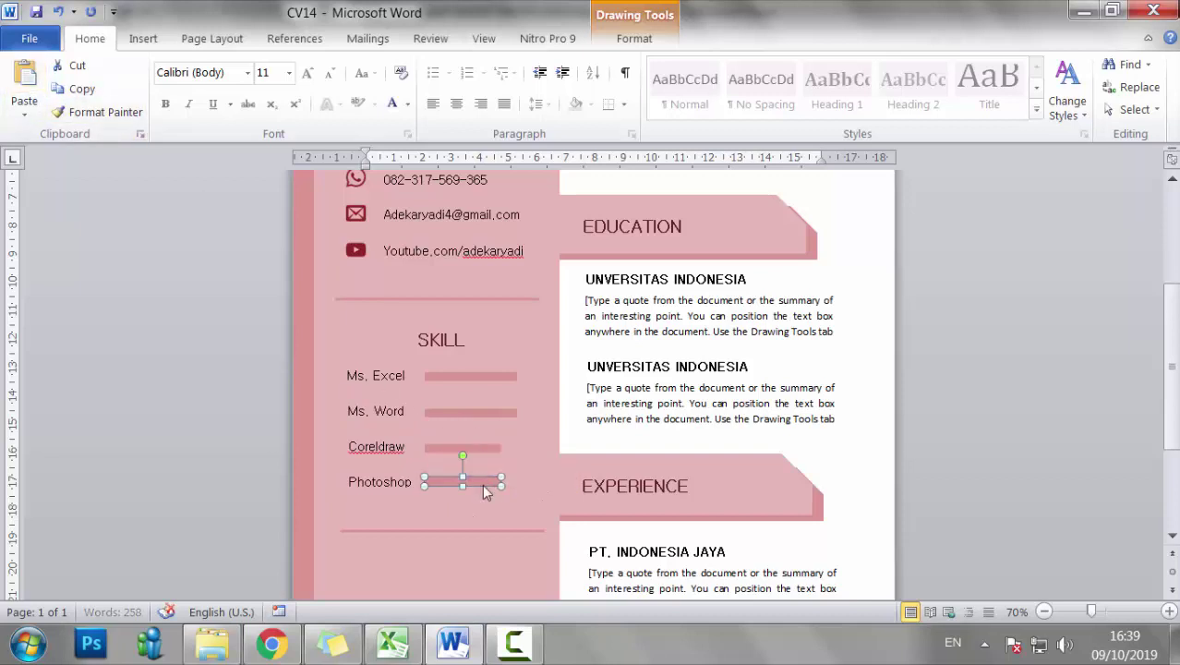
drag(485, 482, 486, 482)
click(926, 442)
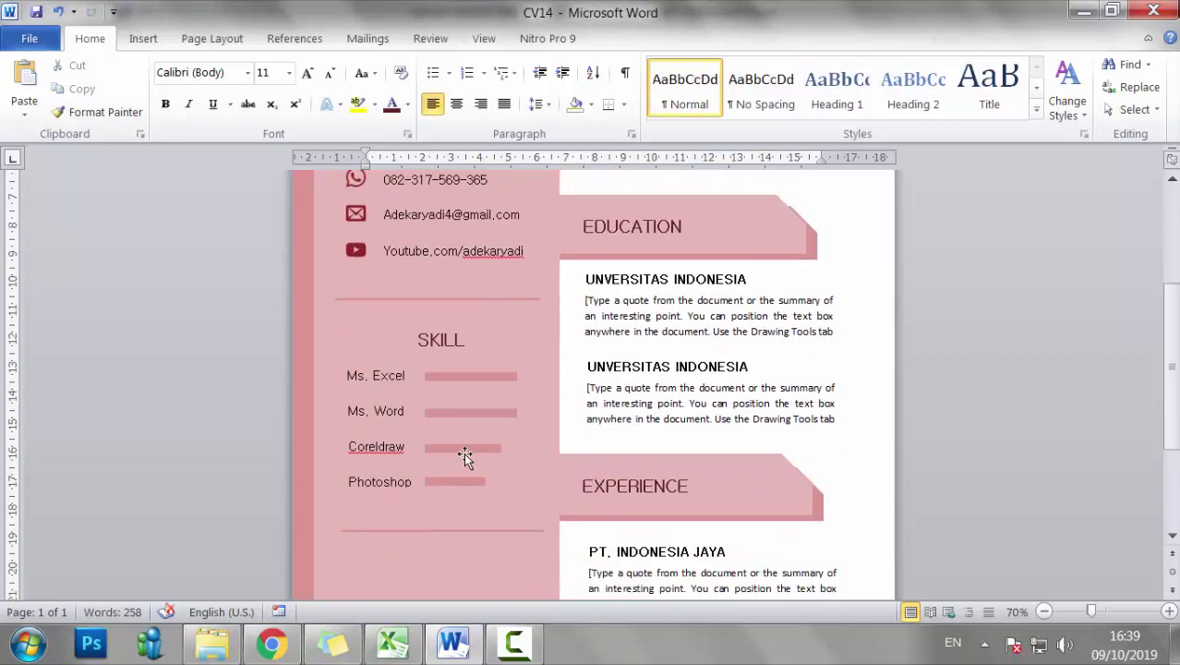
scroll(466, 454, down, 2)
Save the document and group the Ms. Excel, Ms. Word, Coreldraw and Photoshop skill bars
click(35, 13)
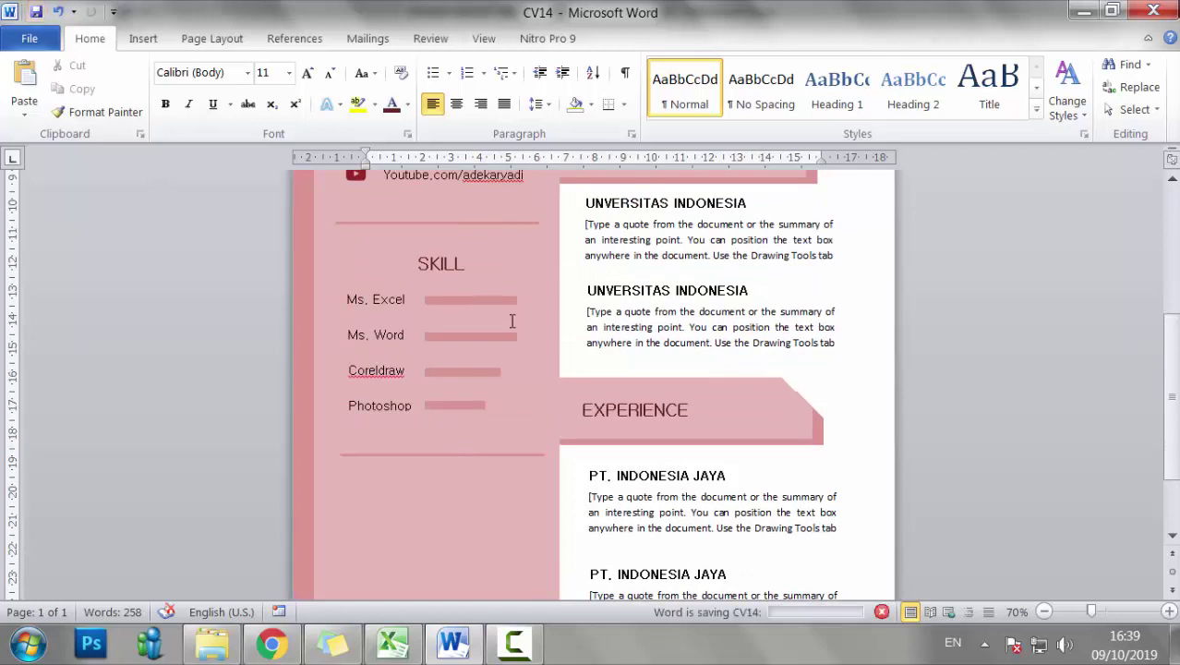
click(480, 300)
shift+click(492, 336)
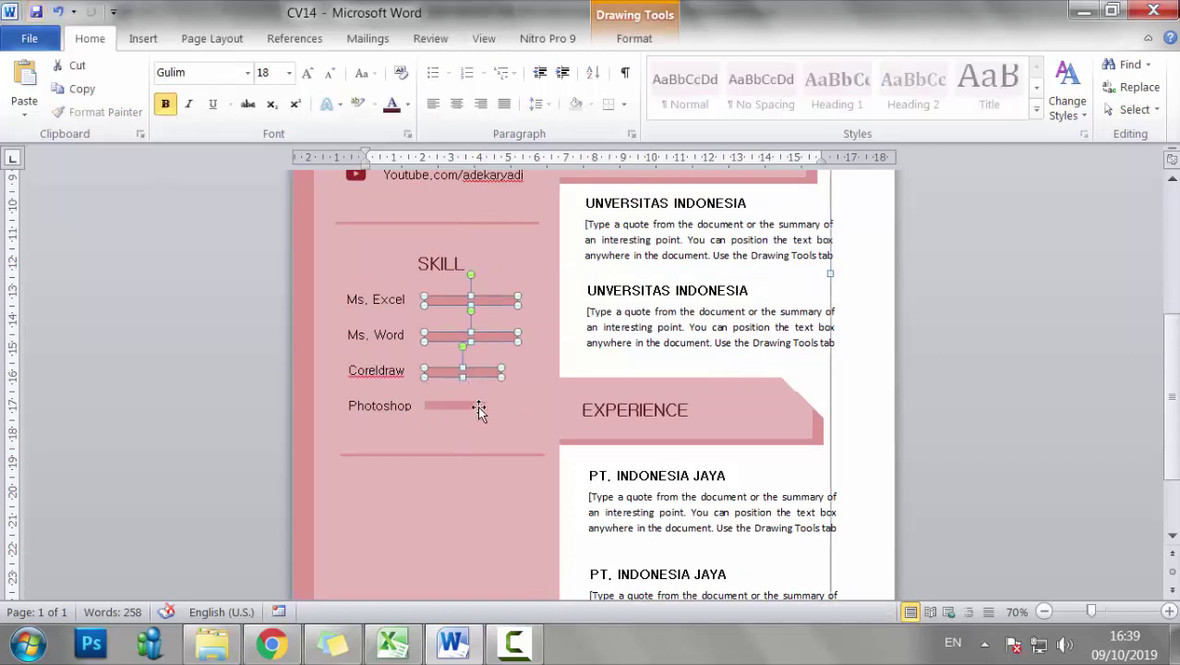
click(479, 410)
click(456, 448)
shift+click(451, 484)
shift+click(453, 520)
shift+click(462, 552)
click(637, 39)
click(923, 87)
click(940, 111)
key(ctrl+a)
click(916, 376)
Copy the SKILL heading box and place the pasted copy just below the lower divider line
scroll(916, 376, up, 4)
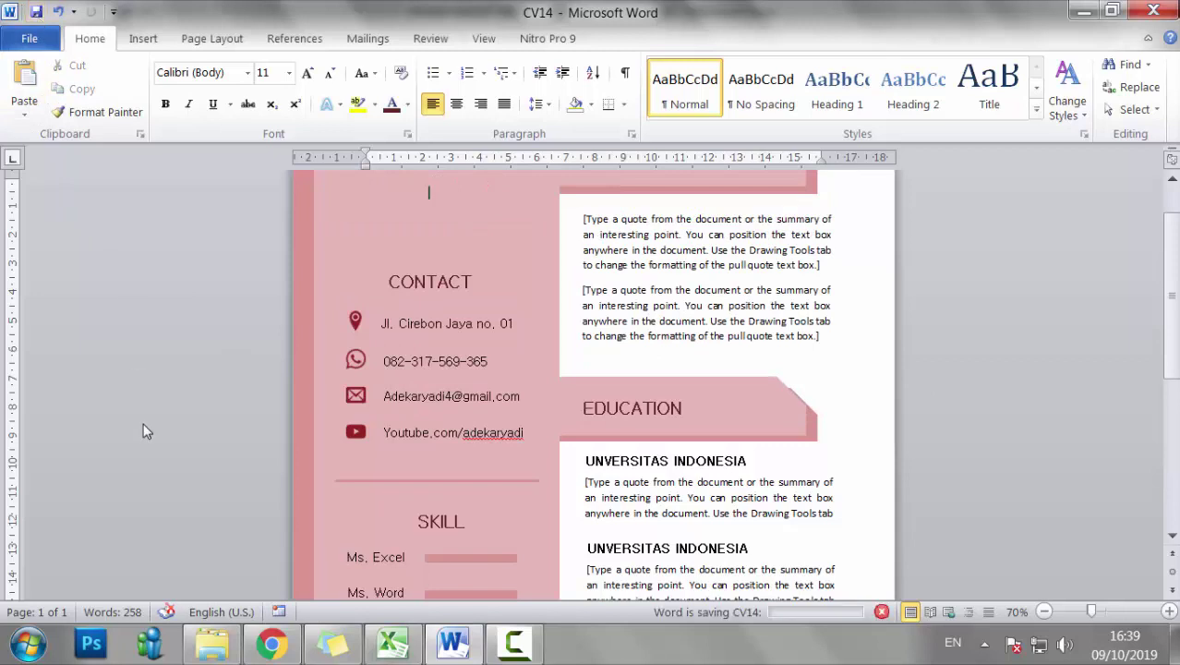
scroll(424, 421, down, 1)
scroll(425, 417, down, 2)
click(446, 307)
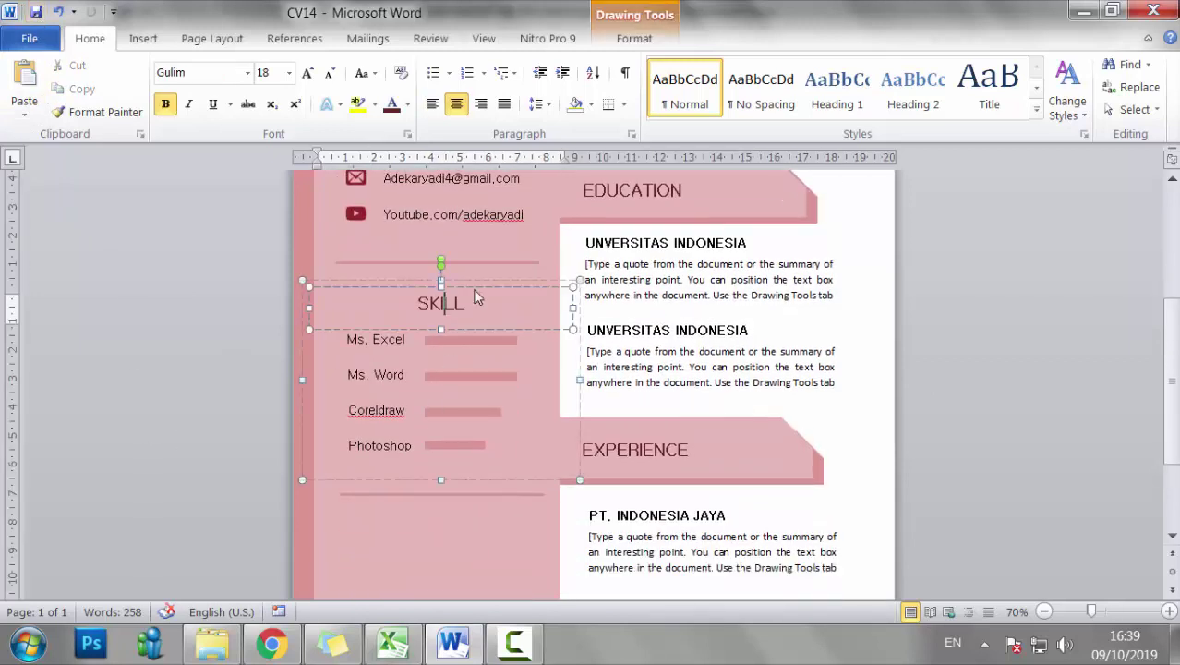
click(78, 88)
scroll(300, 399, down, 2)
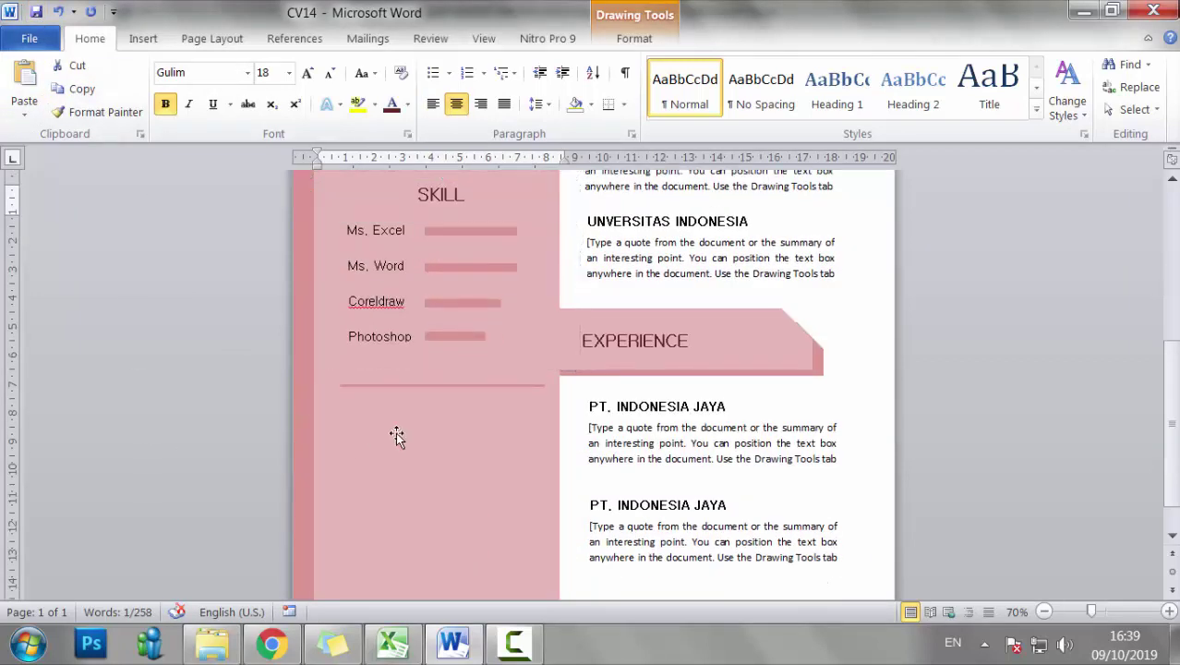
click(396, 432)
key(ctrl+a)
click(72, 445)
scroll(89, 377, down, 3)
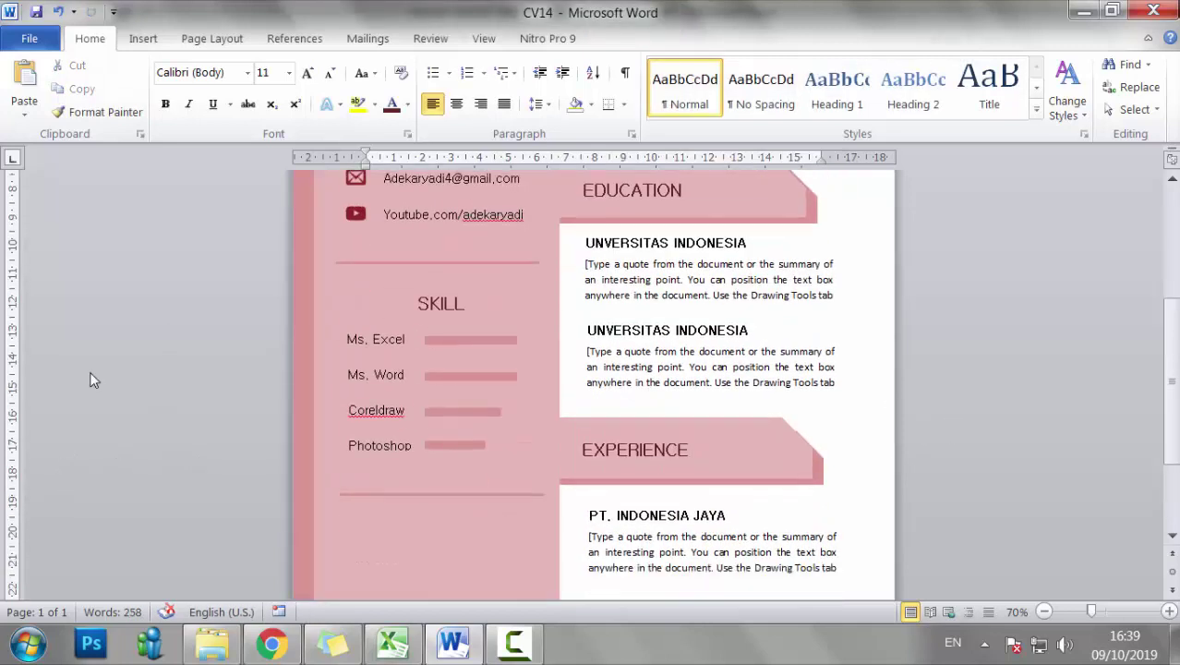
click(26, 76)
drag(492, 300, 487, 514)
key(Down)
key(Down)
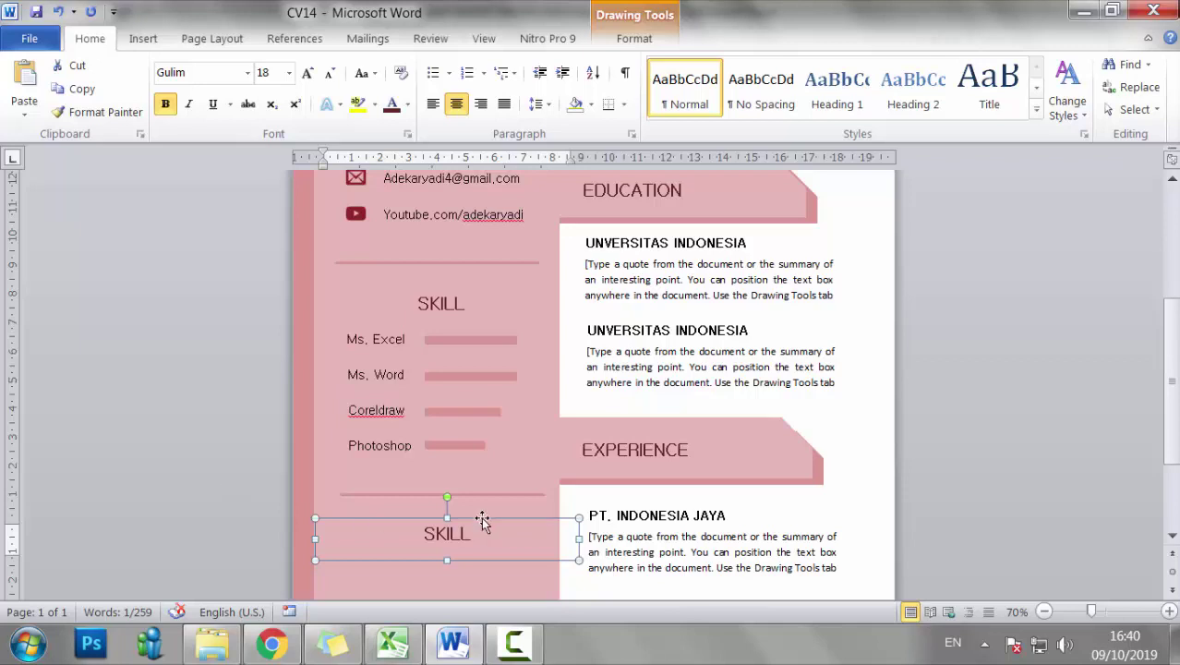
Nudge the copied heading left and replace its SKILL text with 'Hobbi'
key(Left)
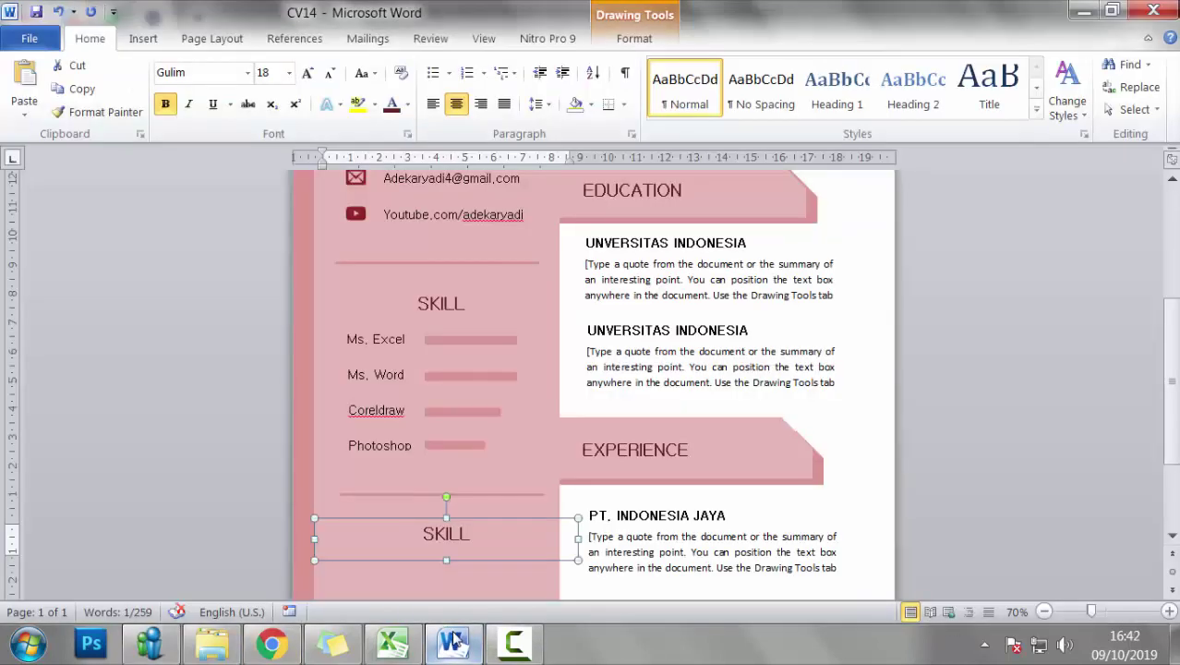
drag(472, 533, 422, 534)
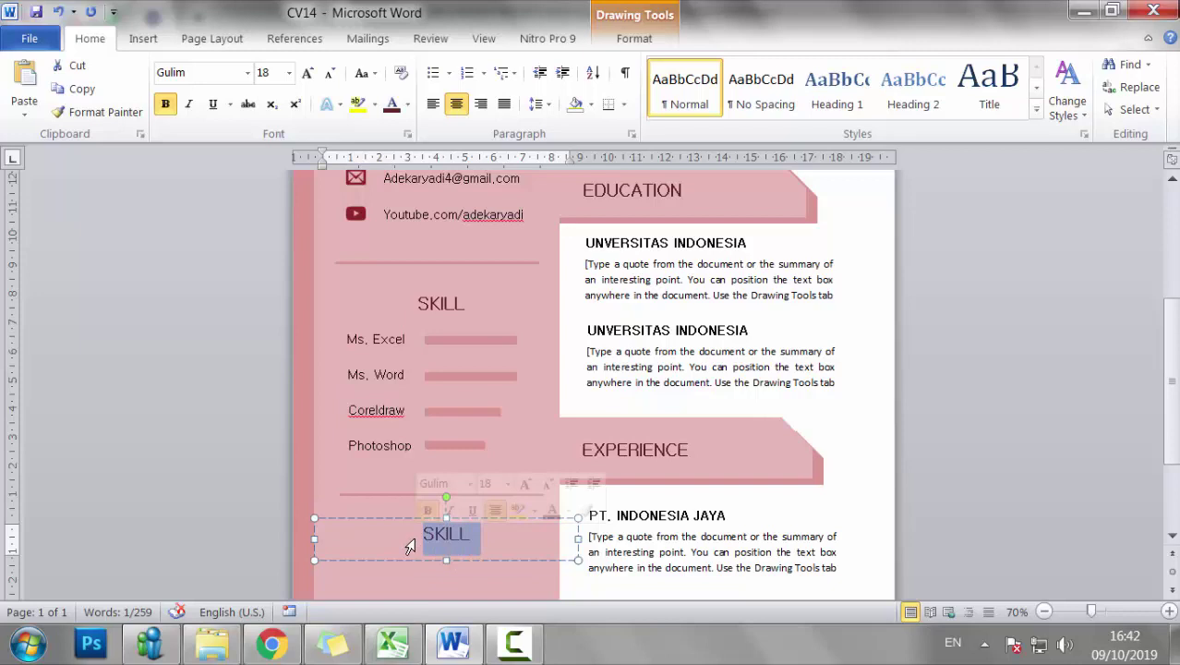
text(Hobby)
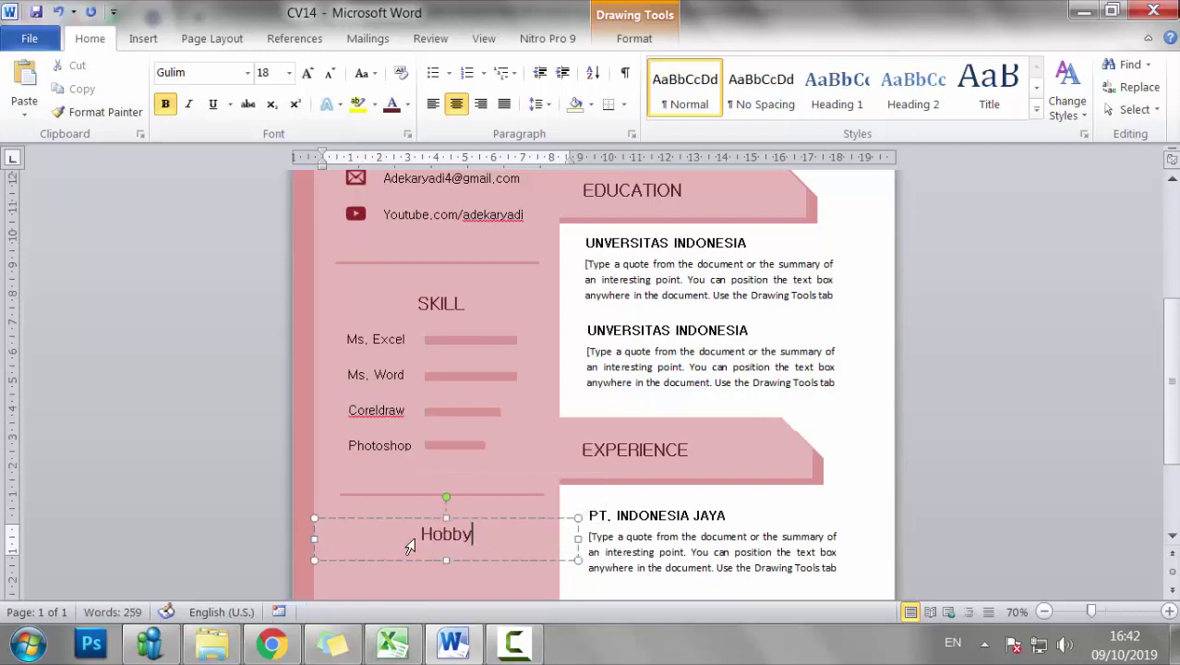
key(BackSpace)
text(i)
scroll(455, 540, down, 2)
key(ctrl+a)
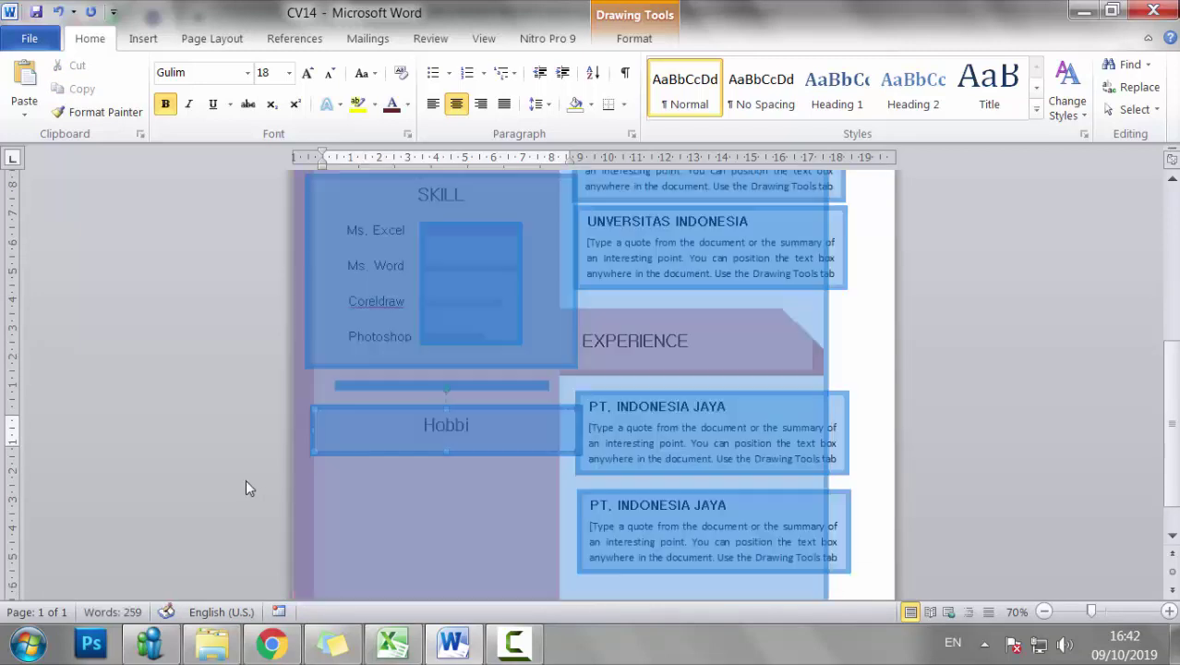
scroll(245, 477, down, 1)
click(1016, 438)
scroll(914, 435, down, 3)
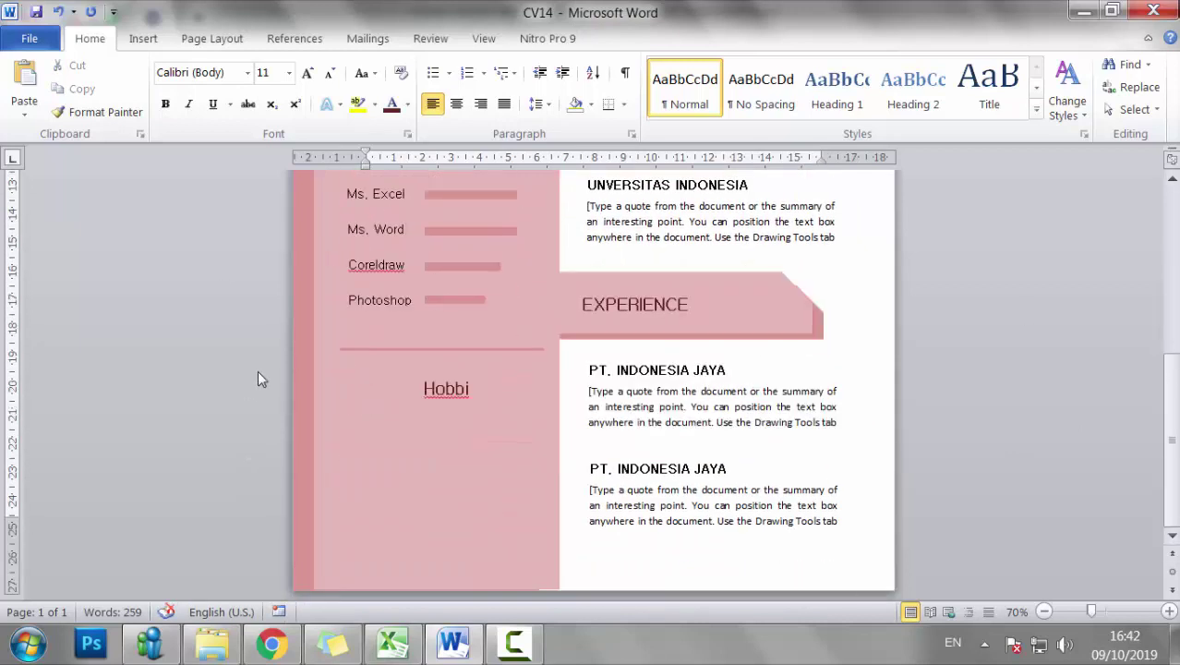
click(143, 39)
Insert the 019-play, 018-music, 016-camera, 020-film, 005-newspaper, 059-cart and 066-lifebuoy 32px icons as pictures
click(212, 92)
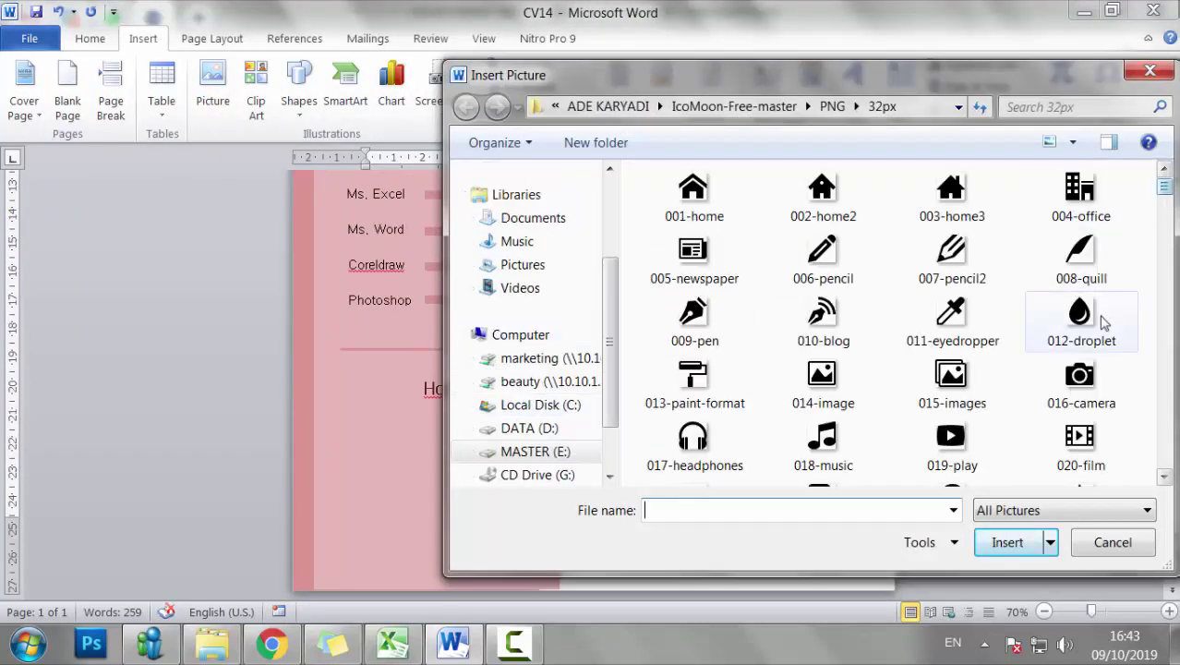
click(958, 452)
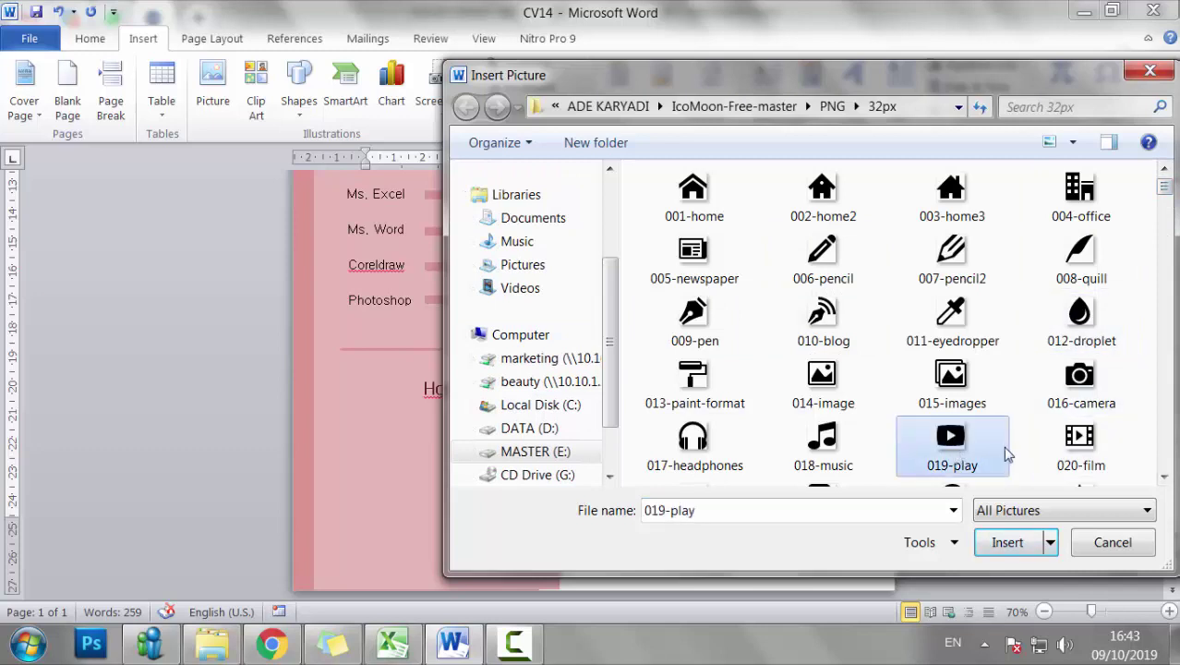
ctrl+click(818, 447)
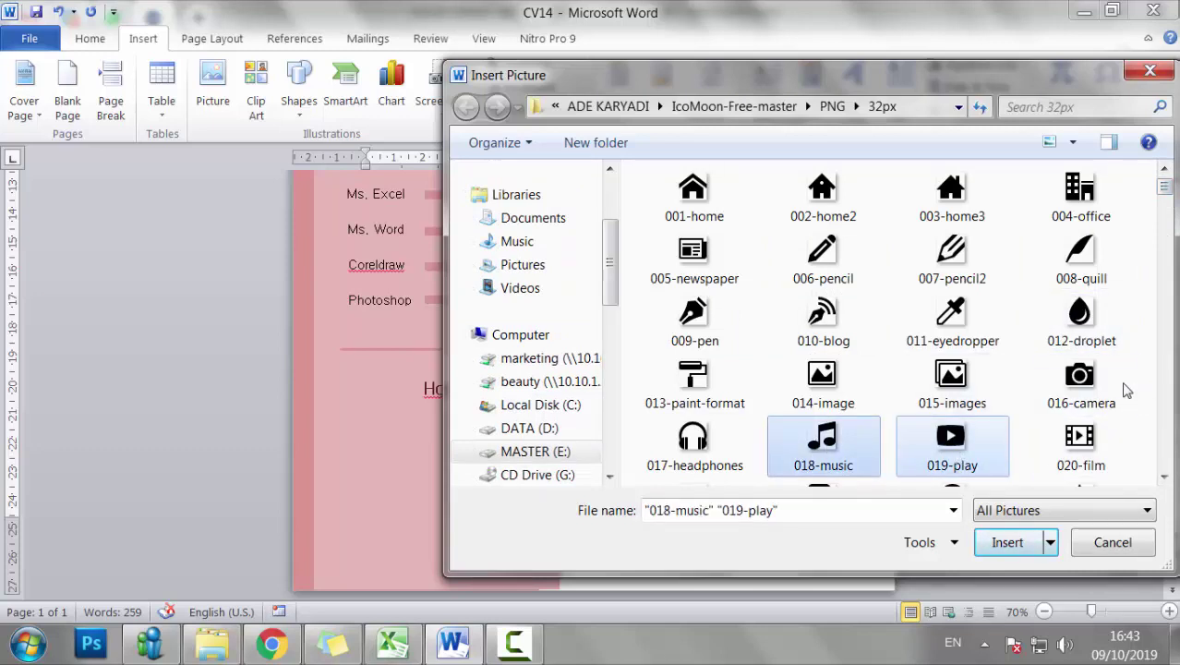
ctrl+click(1095, 388)
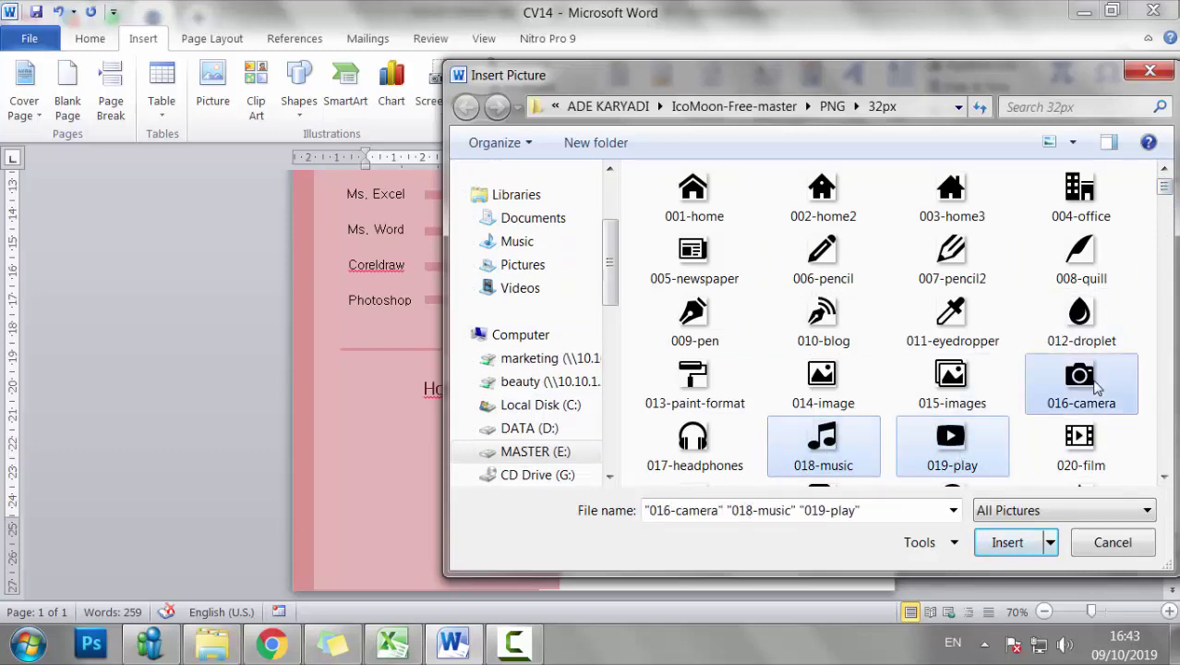
ctrl+click(1118, 440)
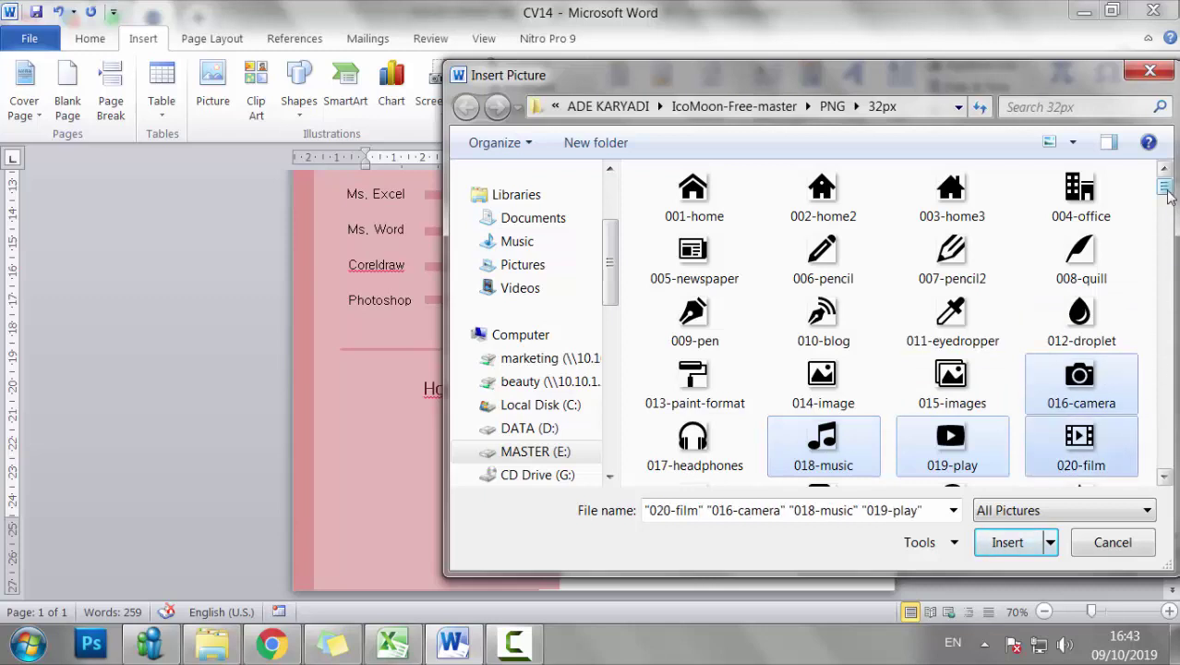
ctrl+click(695, 264)
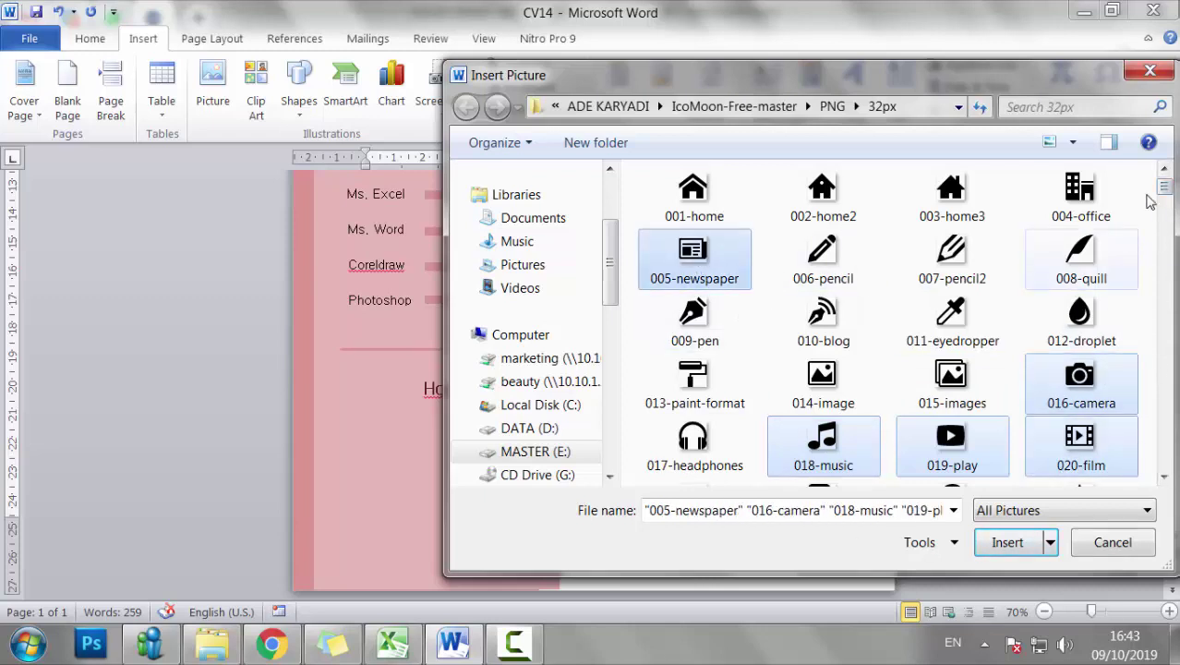
drag(1167, 190, 1168, 222)
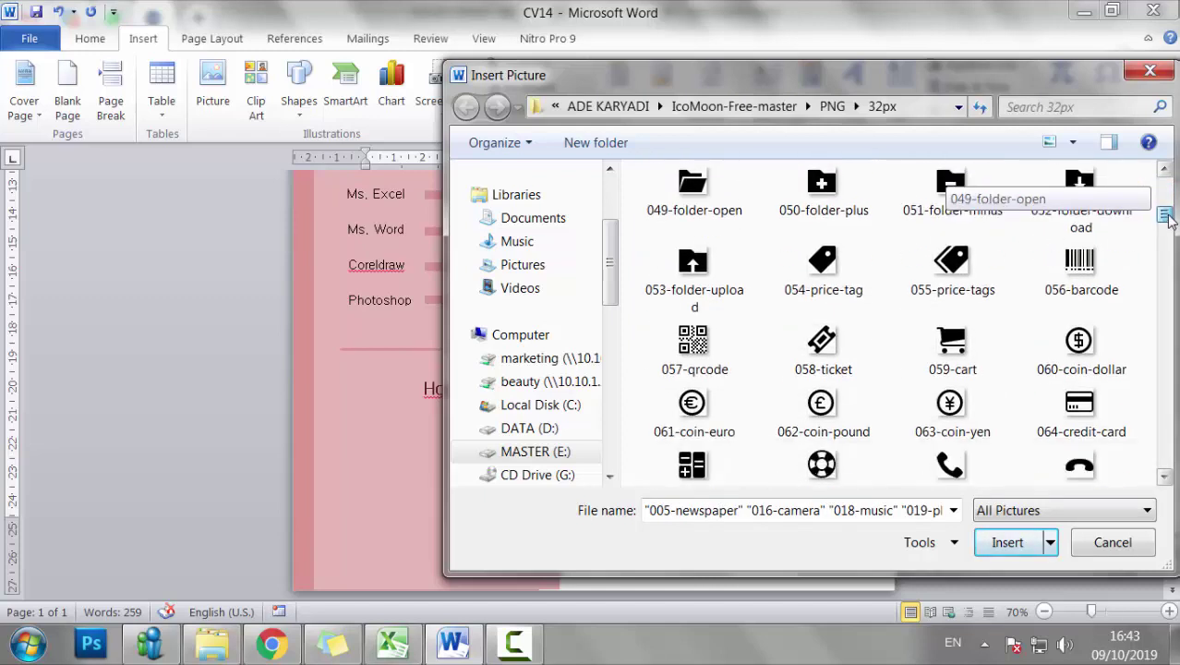
ctrl+click(970, 354)
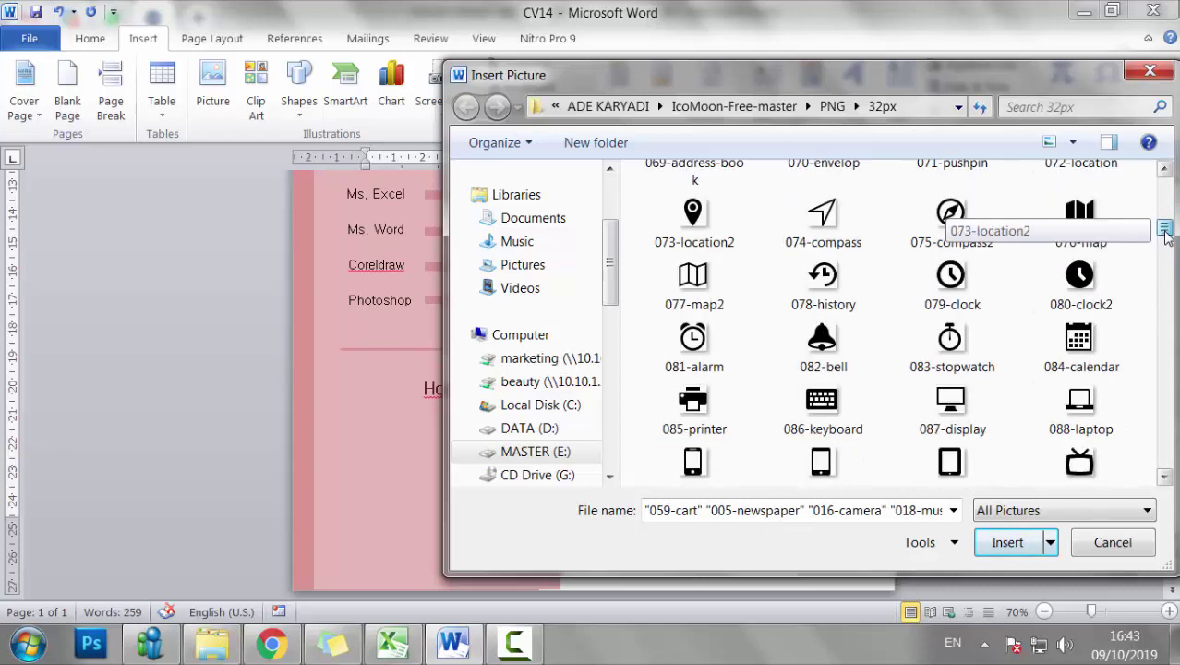
drag(1169, 226, 1167, 222)
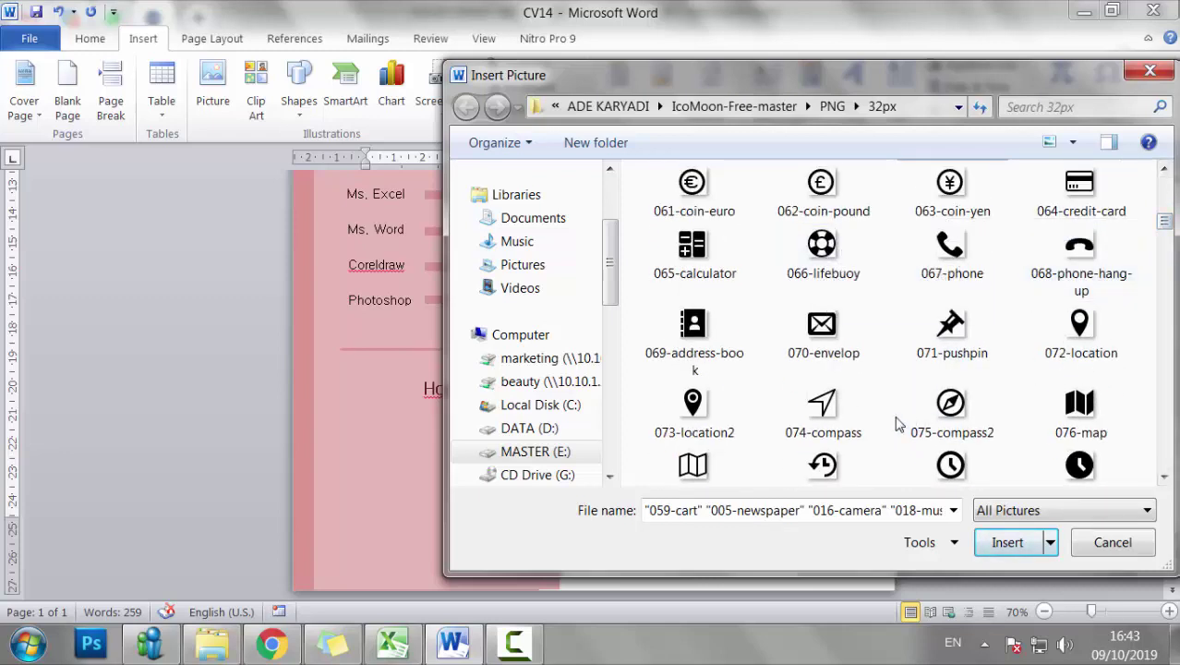
mouse_move(1168, 224)
mouse_down()
mouse_move(1167, 473)
mouse_move(1170, 216)
mouse_up()
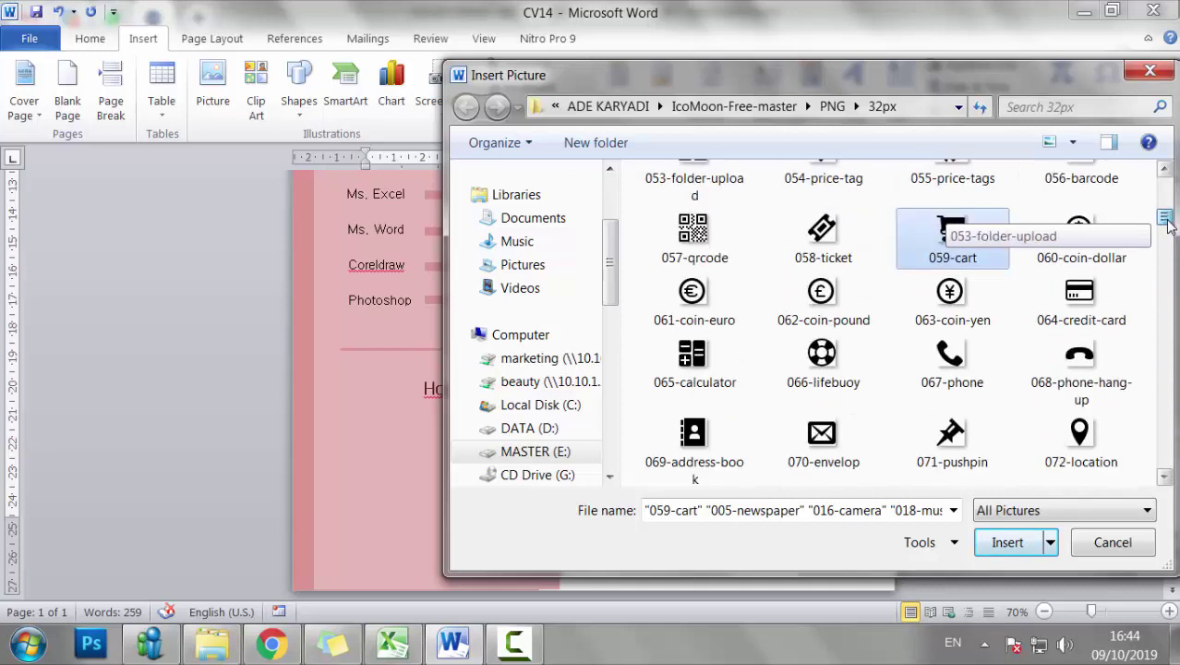
ctrl+click(825, 367)
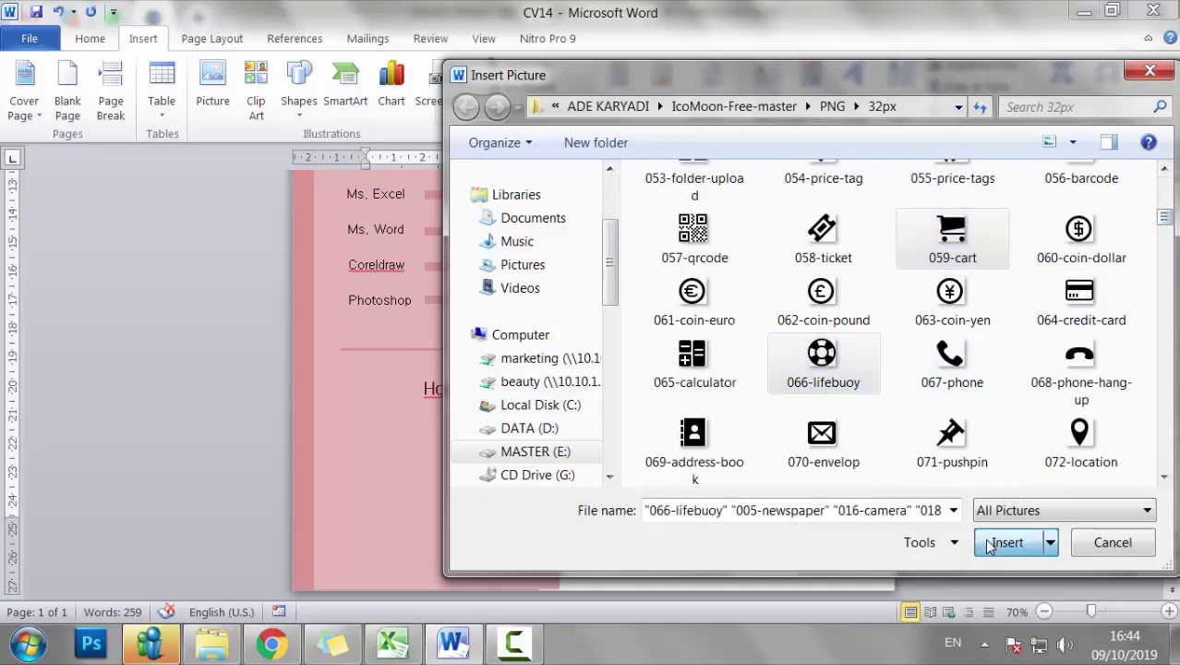
click(1008, 542)
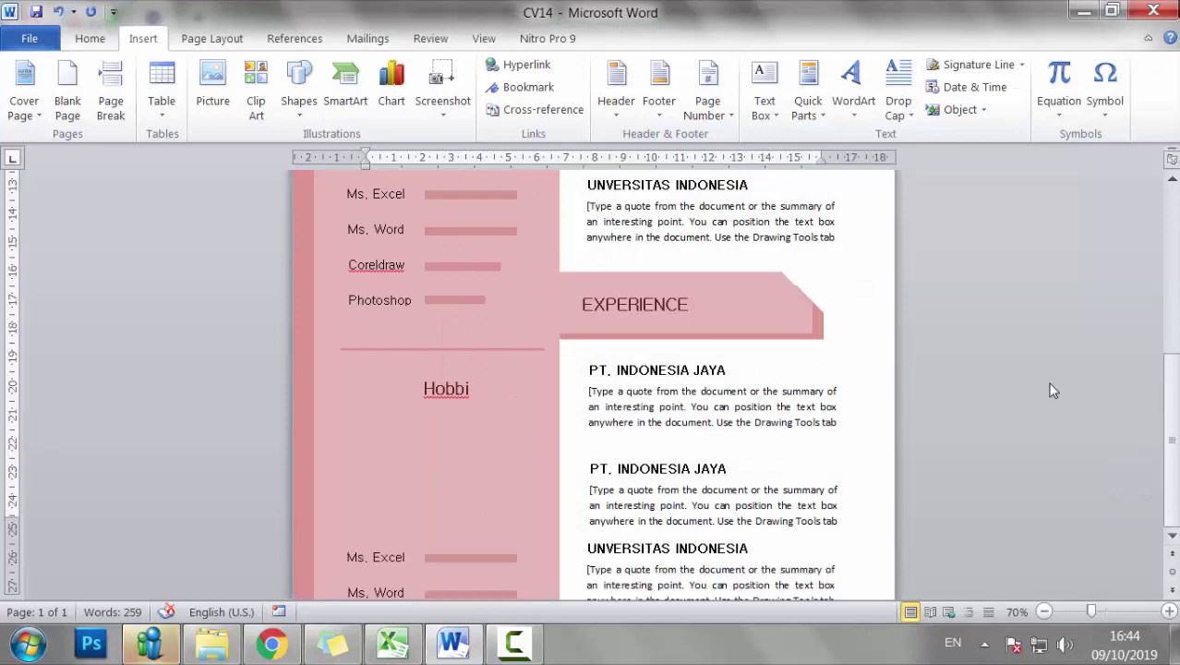
Set the lifebuoy icon to In Front of Text and move it below the Hobbi heading
click(842, 116)
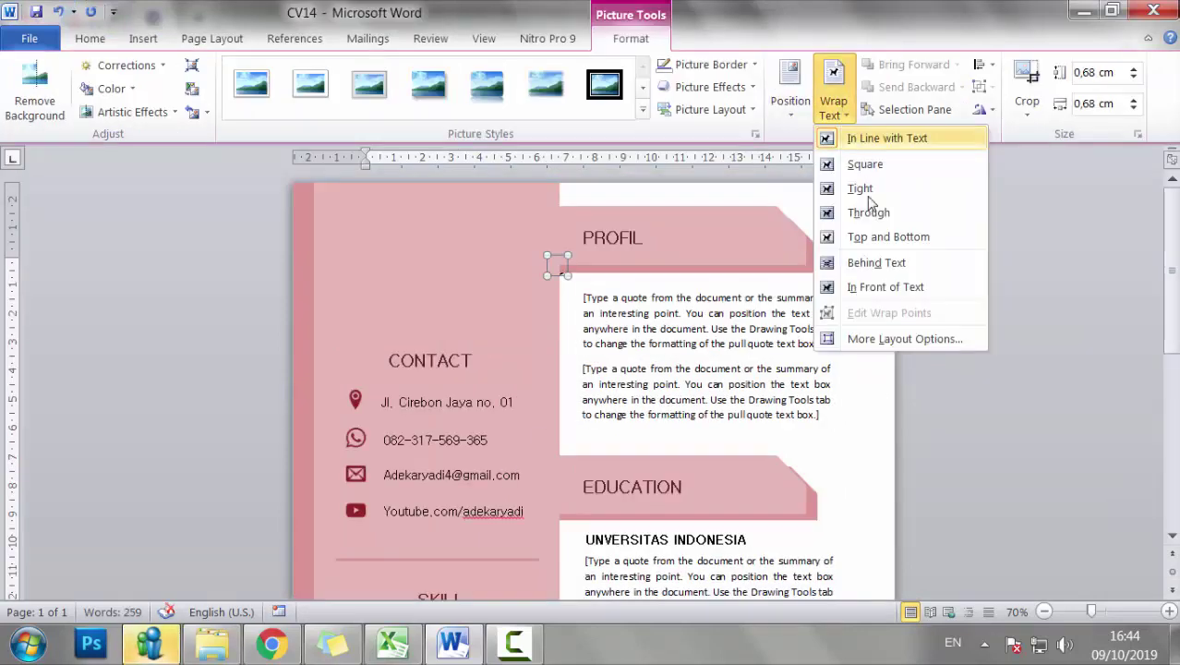
click(863, 288)
drag(557, 266, 409, 546)
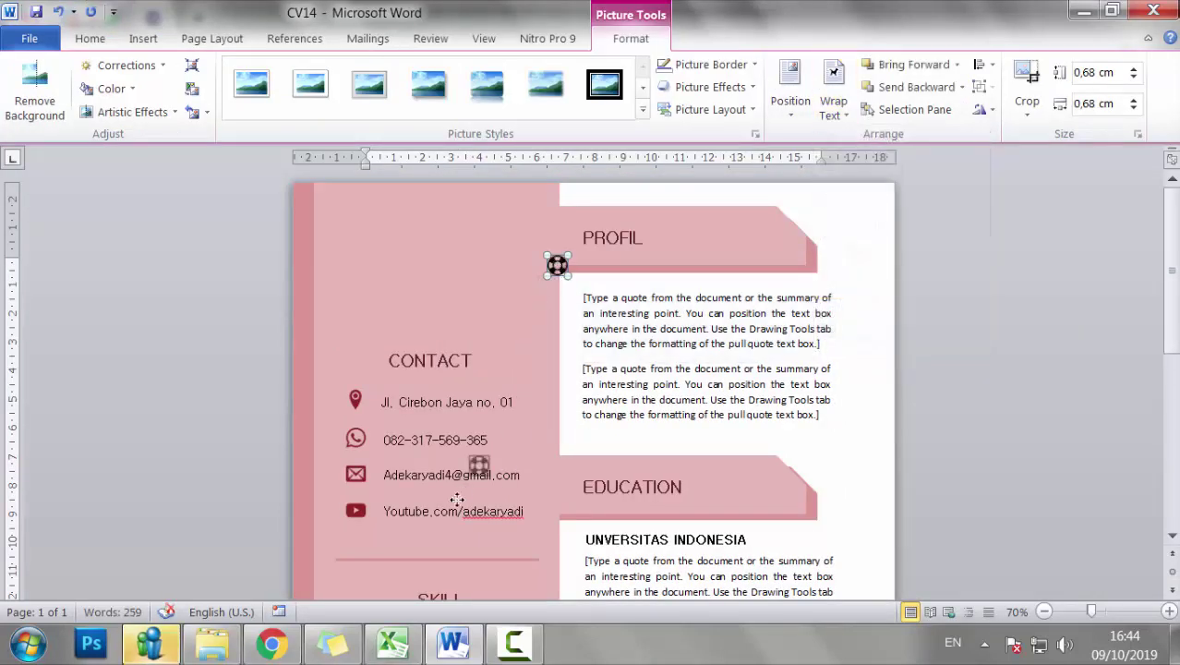
scroll(408, 546, down, 3)
scroll(412, 400, down, 2)
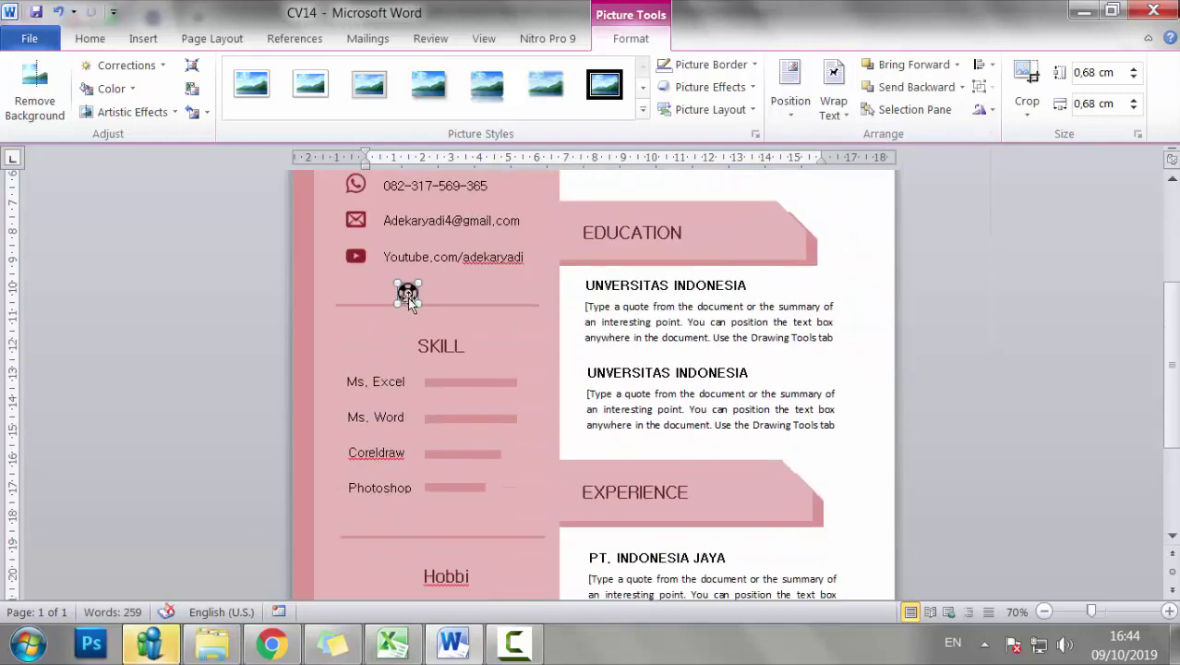
drag(400, 556, 401, 560)
drag(398, 368, 359, 424)
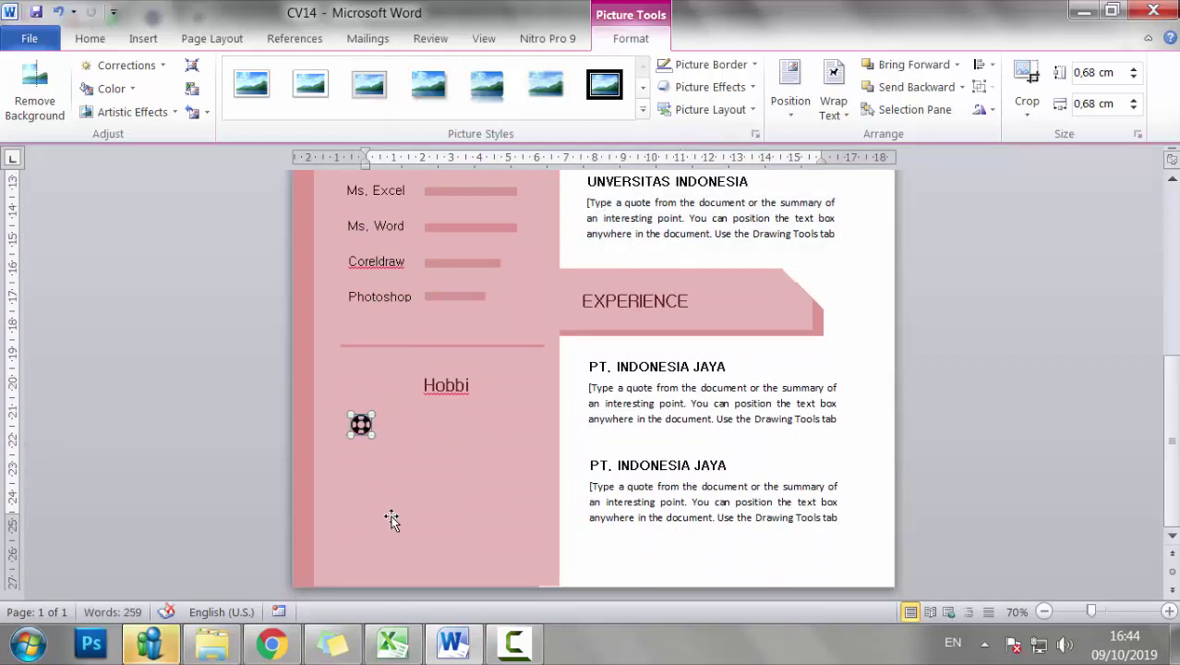
click(394, 446)
click(944, 457)
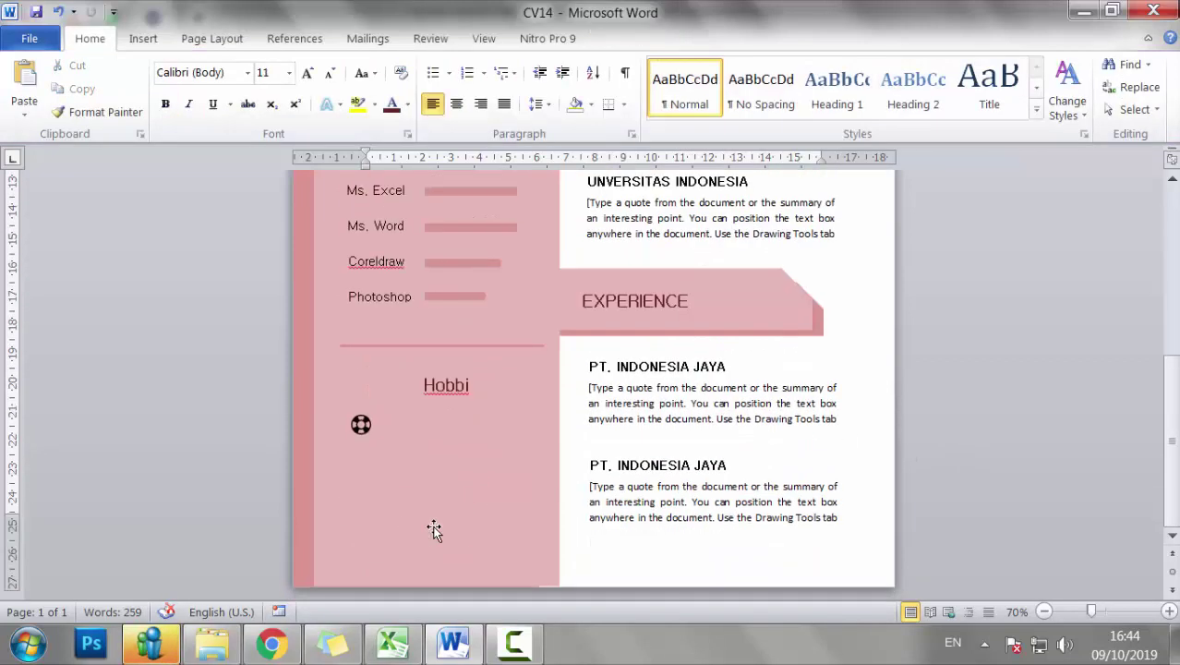
click(422, 451)
key(ctrl+a)
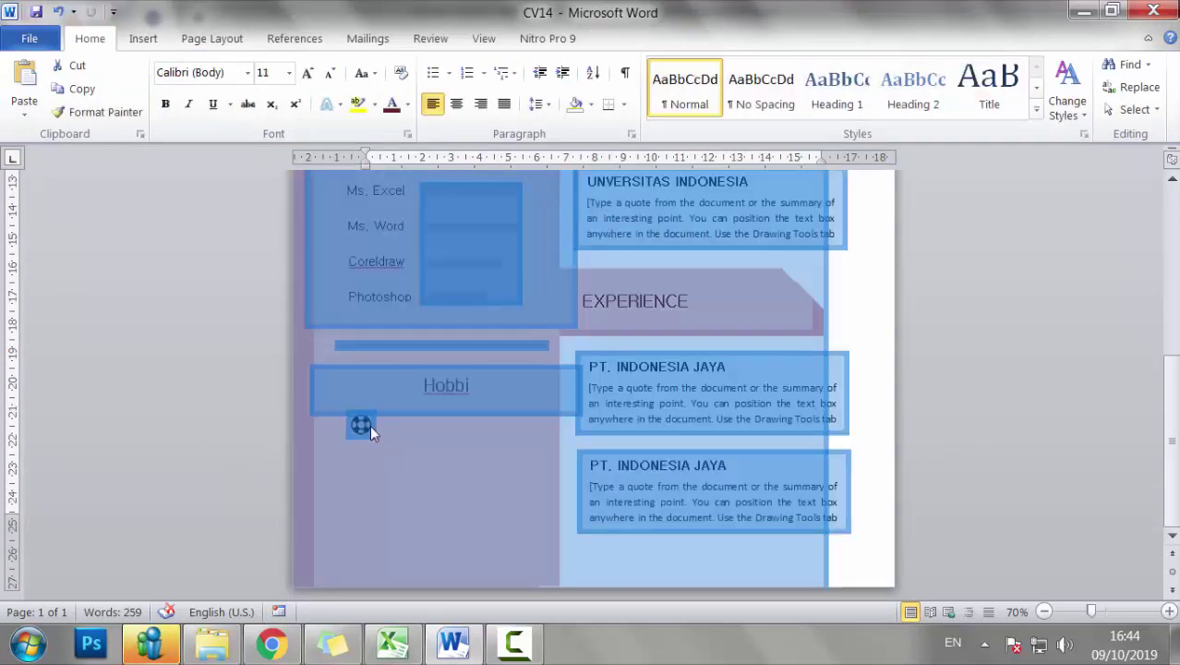
click(362, 426)
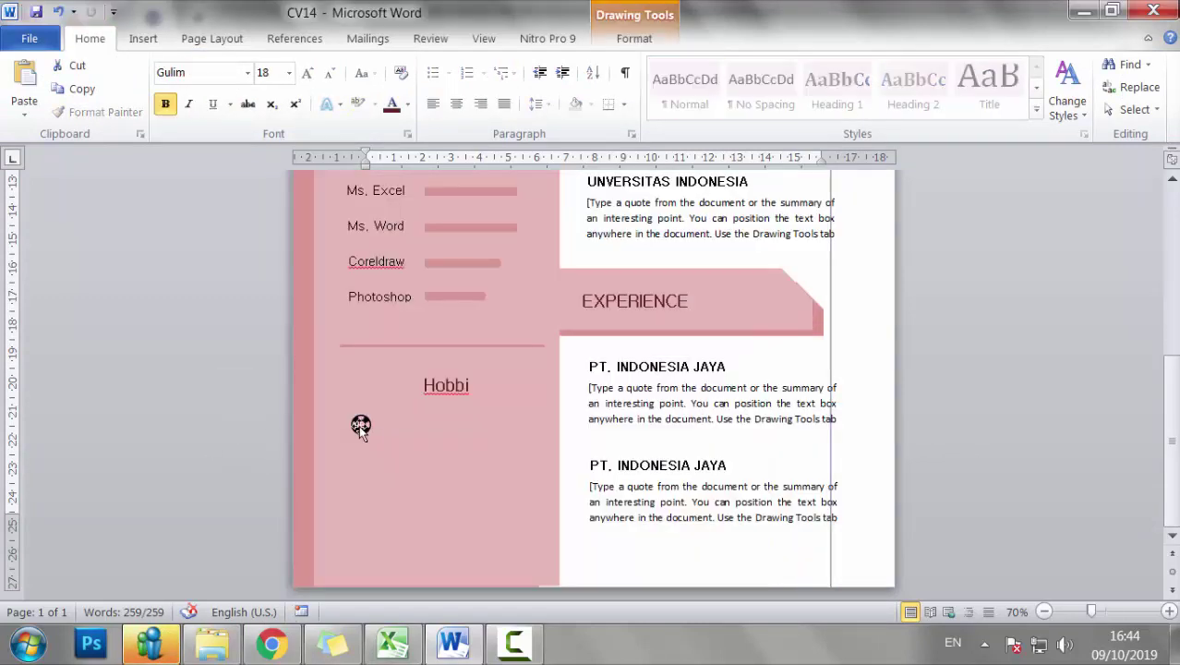
Insert the 020-film icon picture into the document
click(143, 39)
click(213, 92)
click(1080, 448)
click(1008, 542)
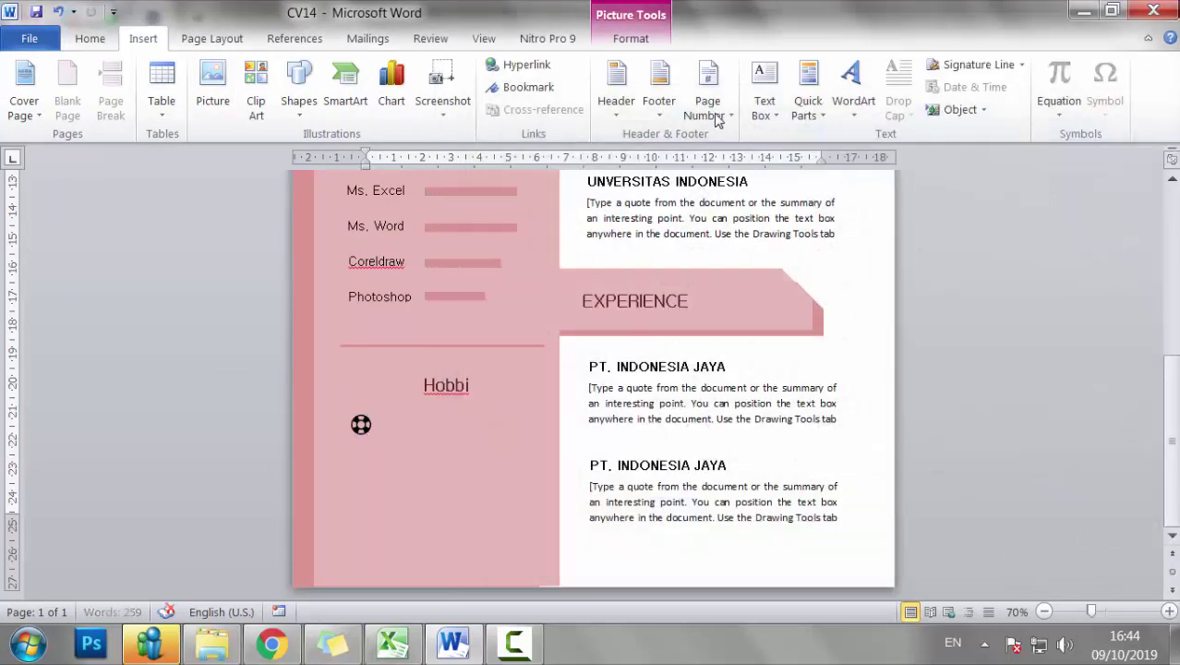
Float the film icon in front of text, then insert 018-music and float it too
click(834, 103)
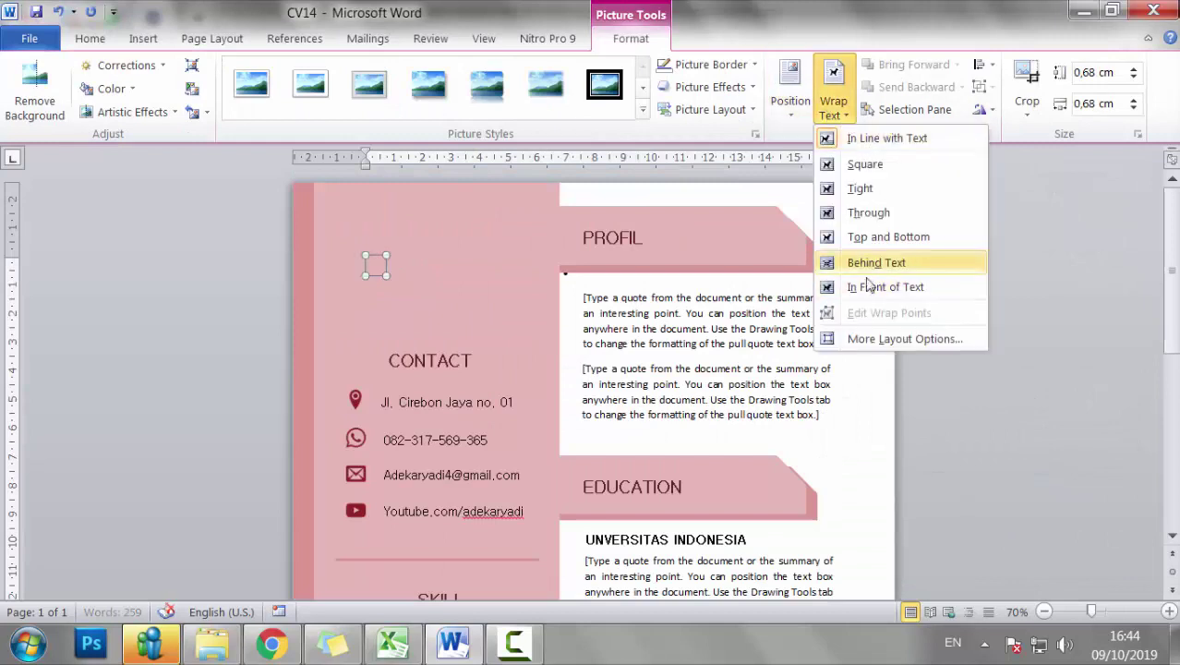
click(873, 287)
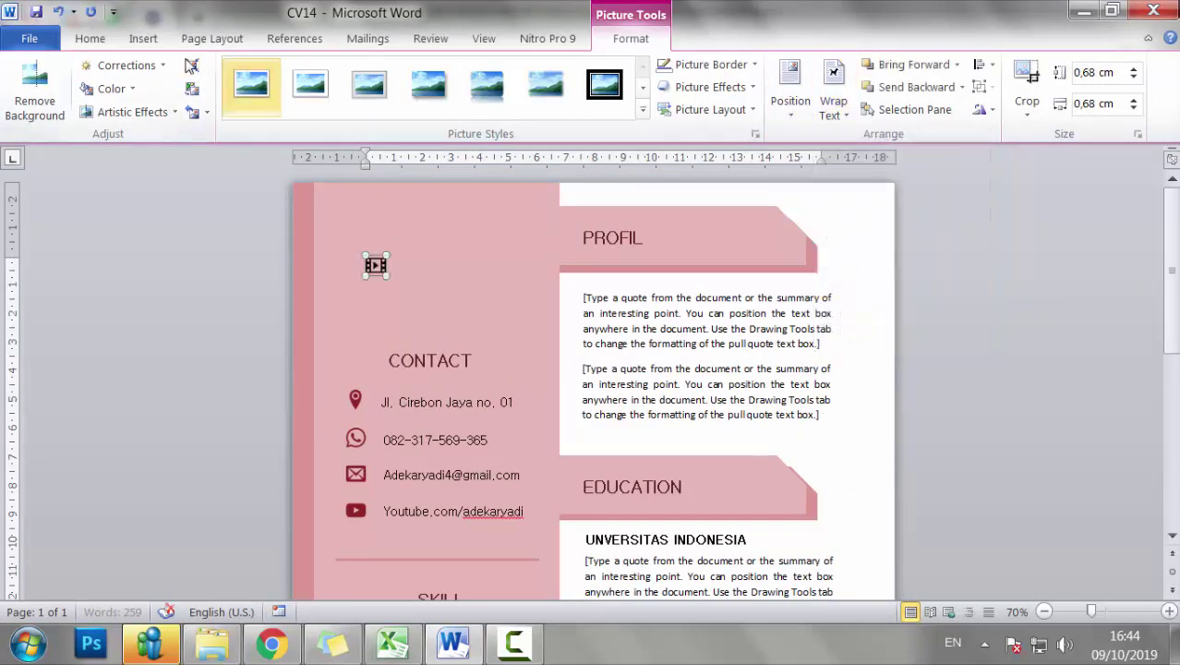
click(143, 38)
click(213, 88)
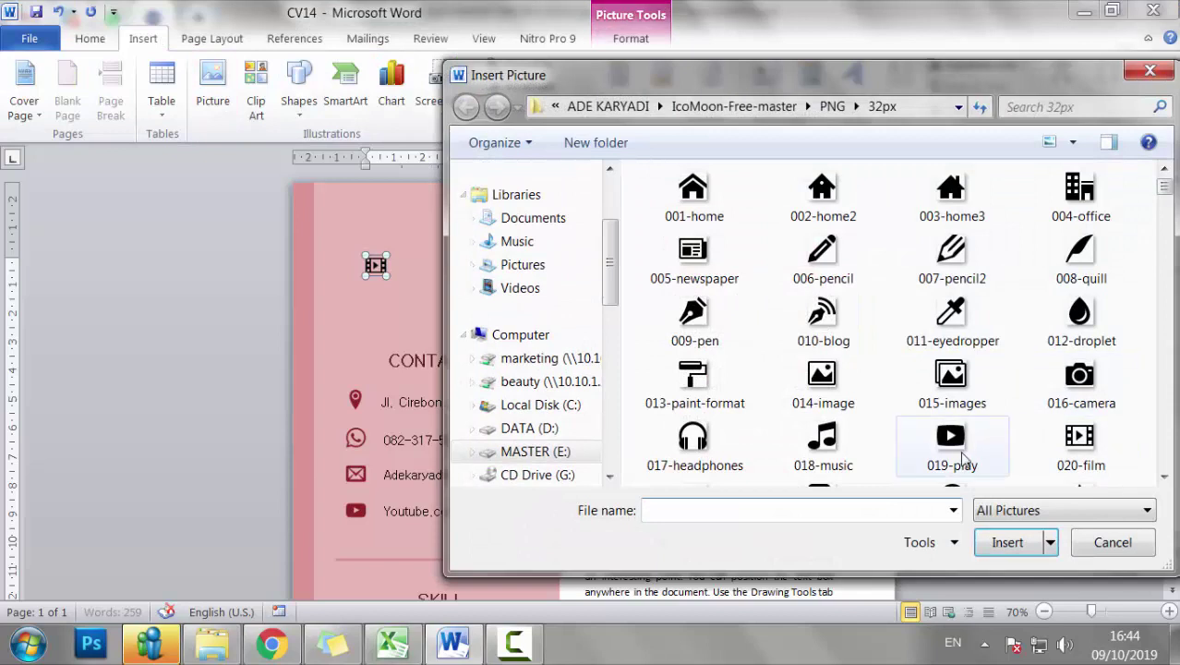
click(823, 441)
click(1002, 544)
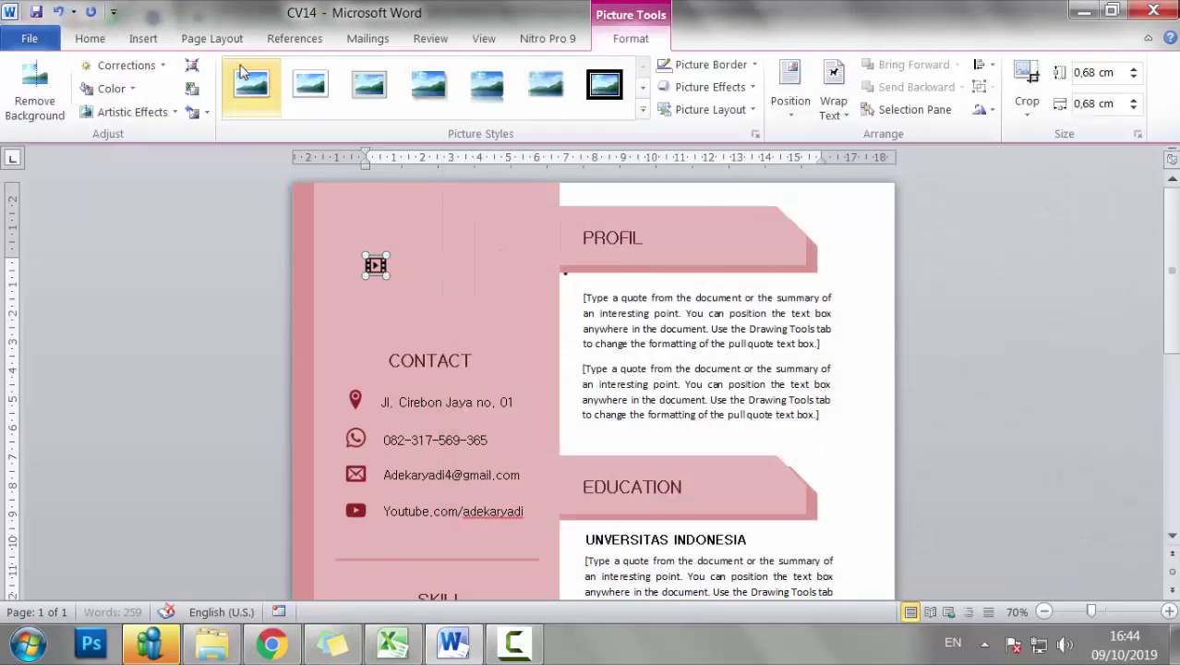
click(833, 103)
click(873, 289)
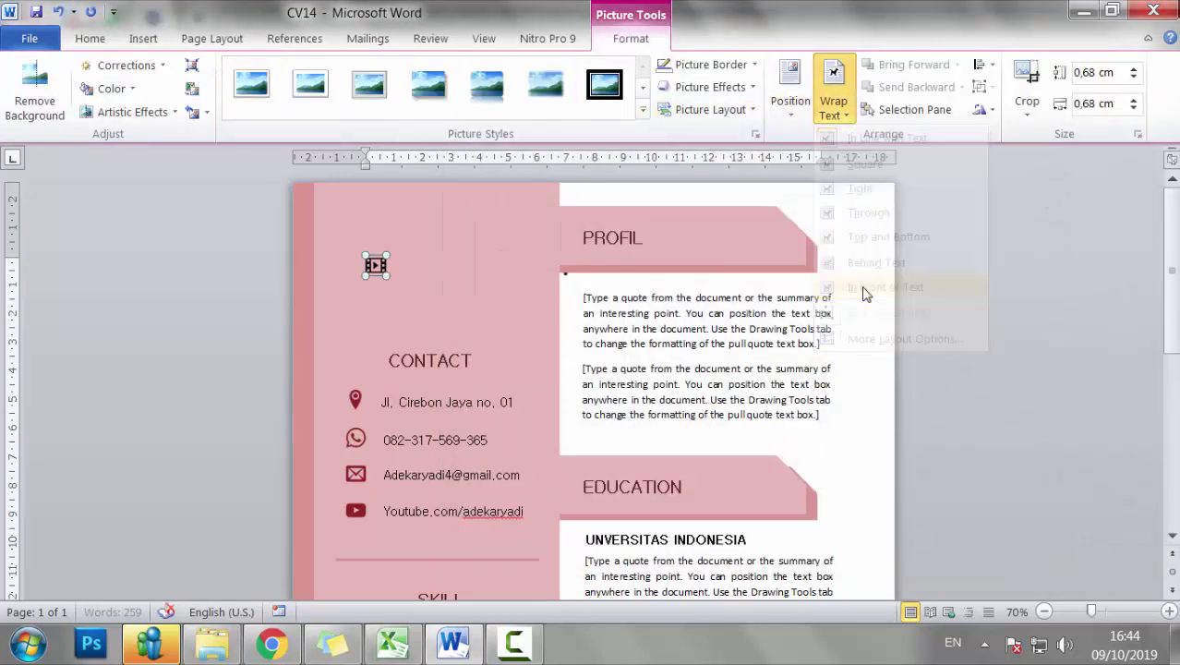
Insert the 059-cart icon and set its wrapping to In Front of Text
click(143, 38)
click(213, 88)
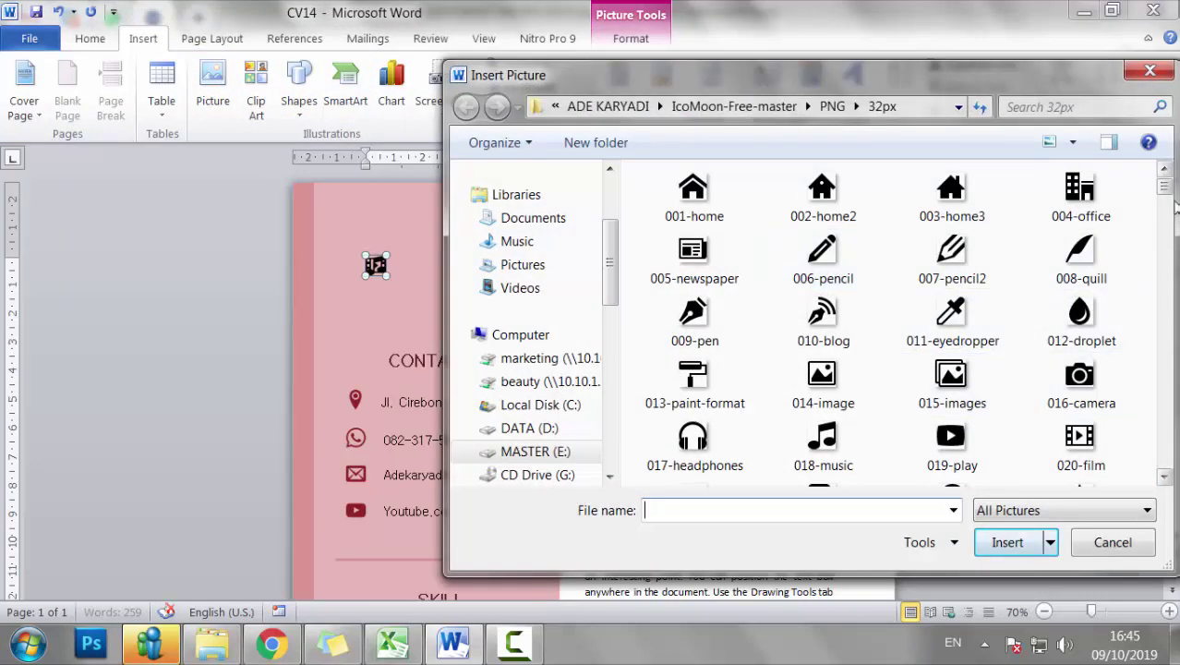
click(1166, 476)
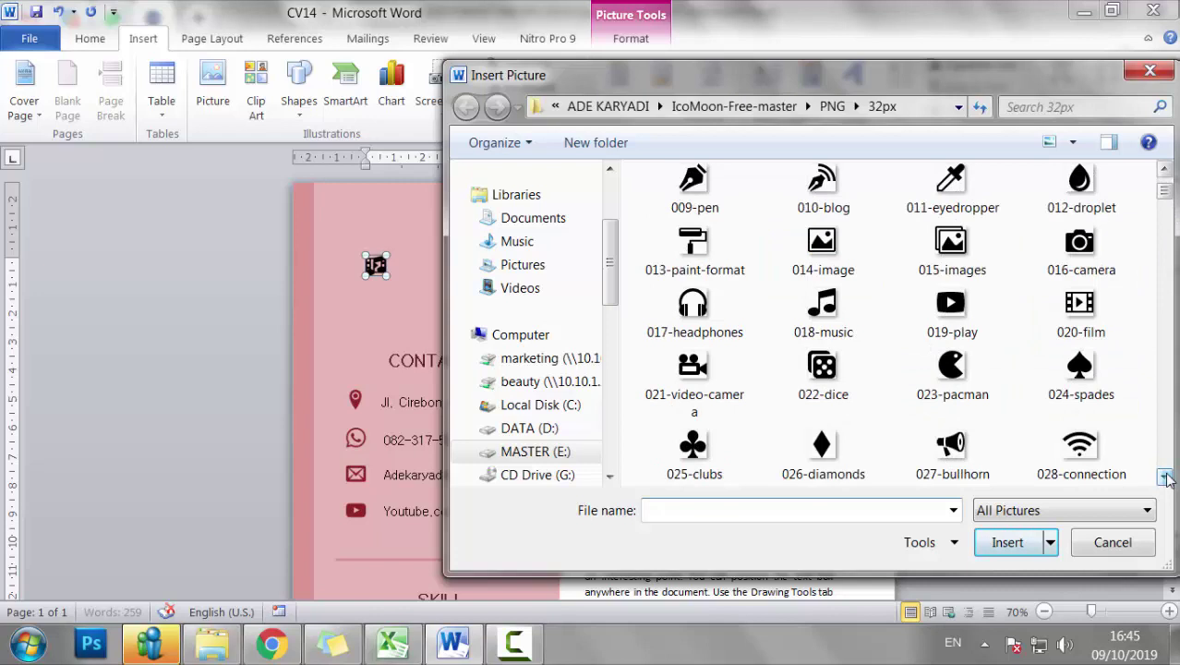
click(1166, 476)
click(1166, 477)
click(1166, 476)
click(1166, 476)
click(1165, 477)
mouse_move(1166, 212)
mouse_down()
mouse_move(1167, 424)
mouse_move(1166, 222)
mouse_up()
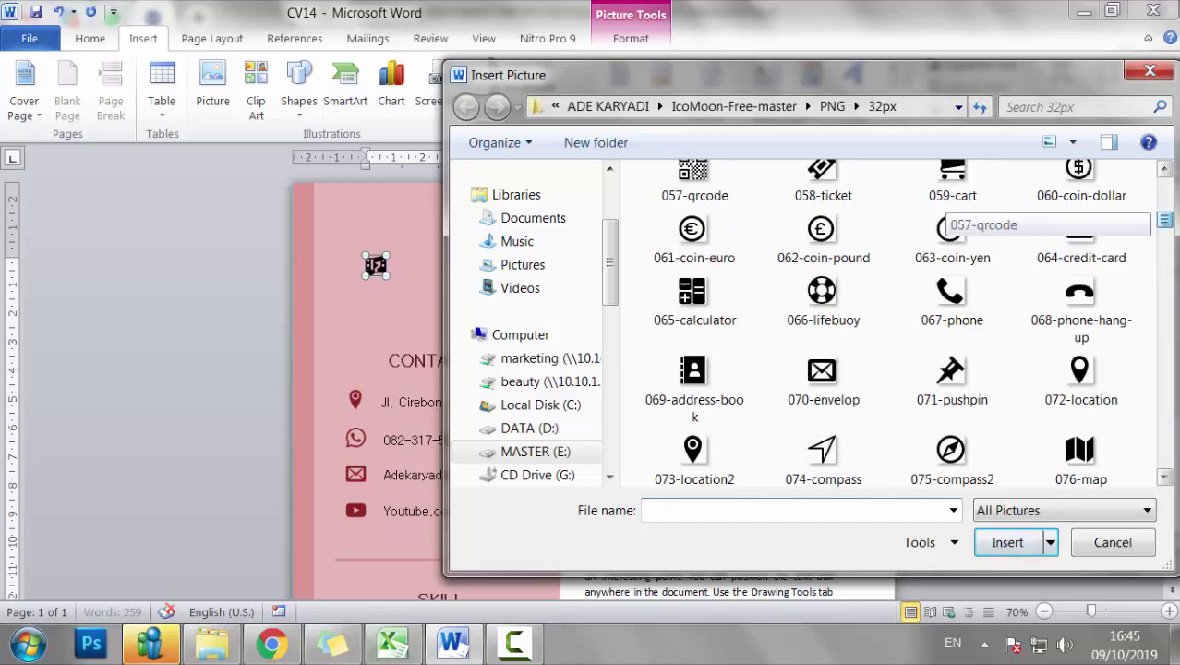
drag(1165, 220, 1165, 215)
click(952, 291)
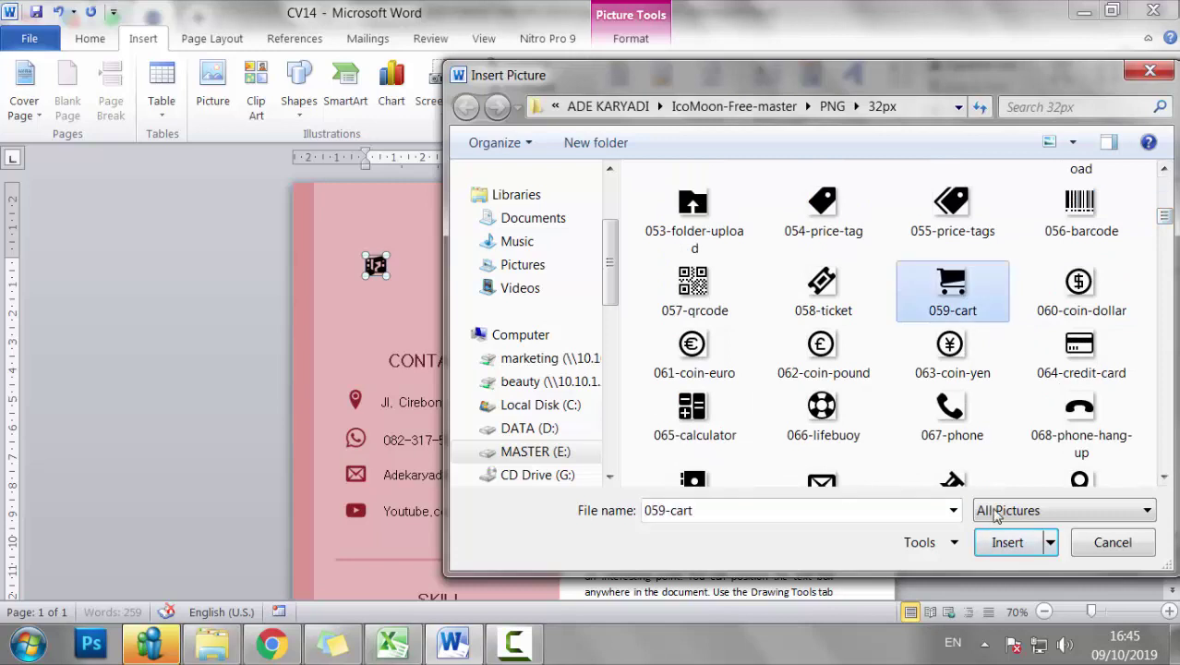
click(1004, 547)
click(791, 102)
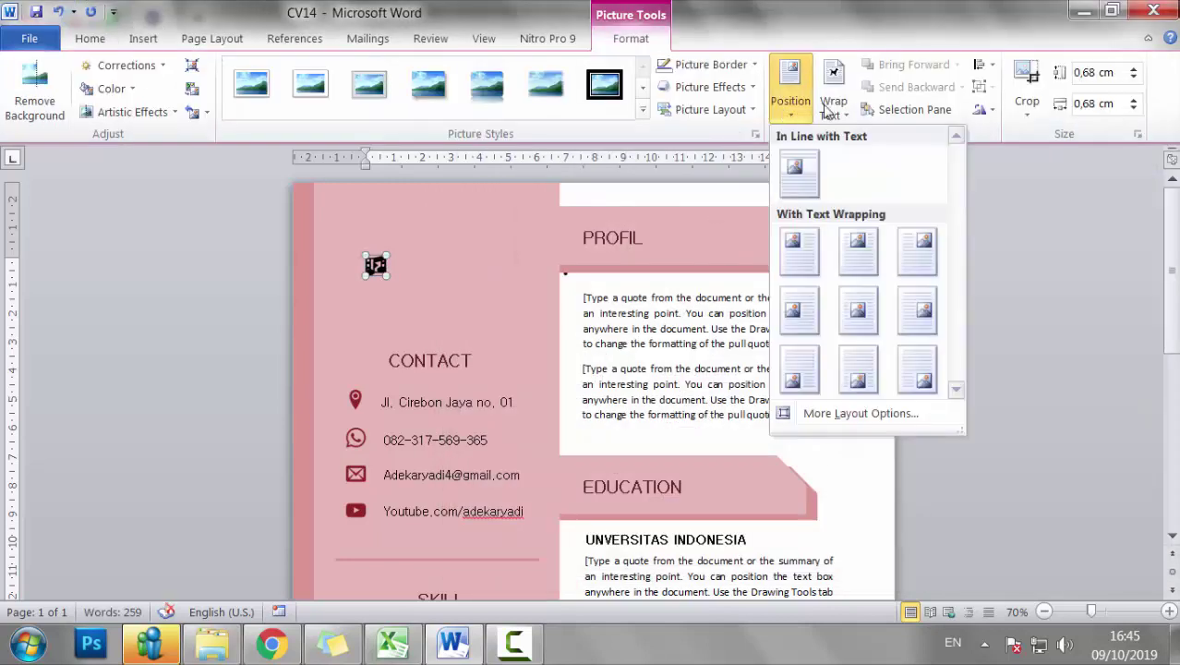
click(831, 103)
click(885, 287)
Drag the icons into the Hobbi section, lining up lifebuoy, film and cart in one row
mouse_move(382, 268)
mouse_down()
mouse_move(379, 367)
mouse_move(368, 296)
mouse_up()
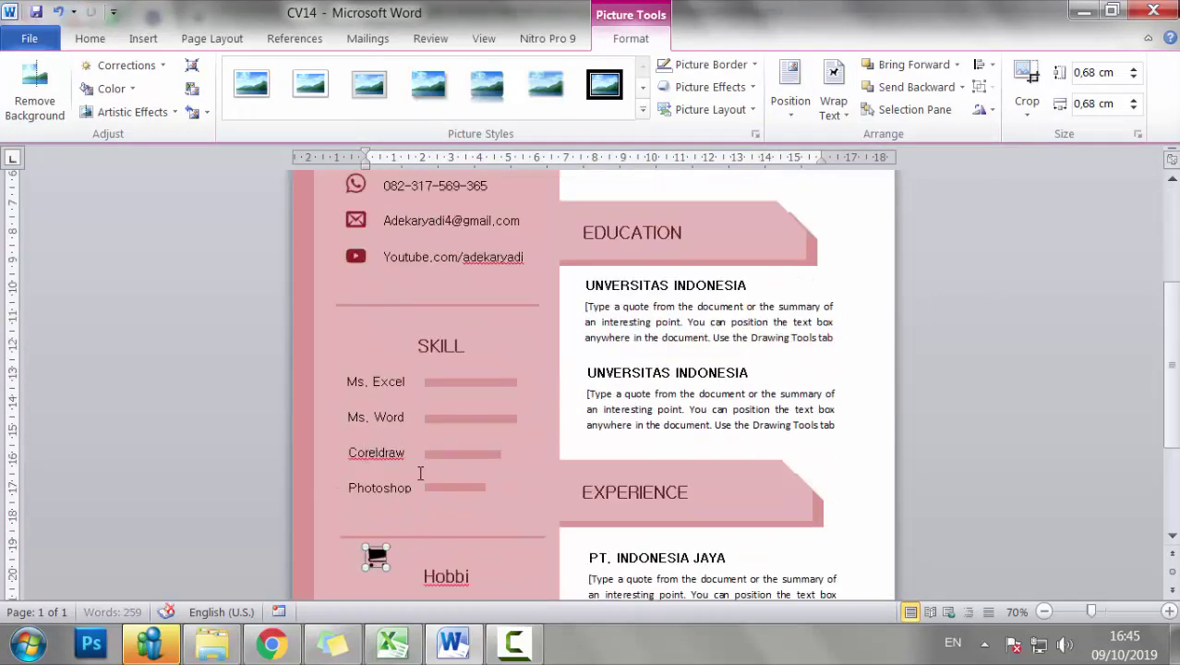
drag(374, 538, 369, 259)
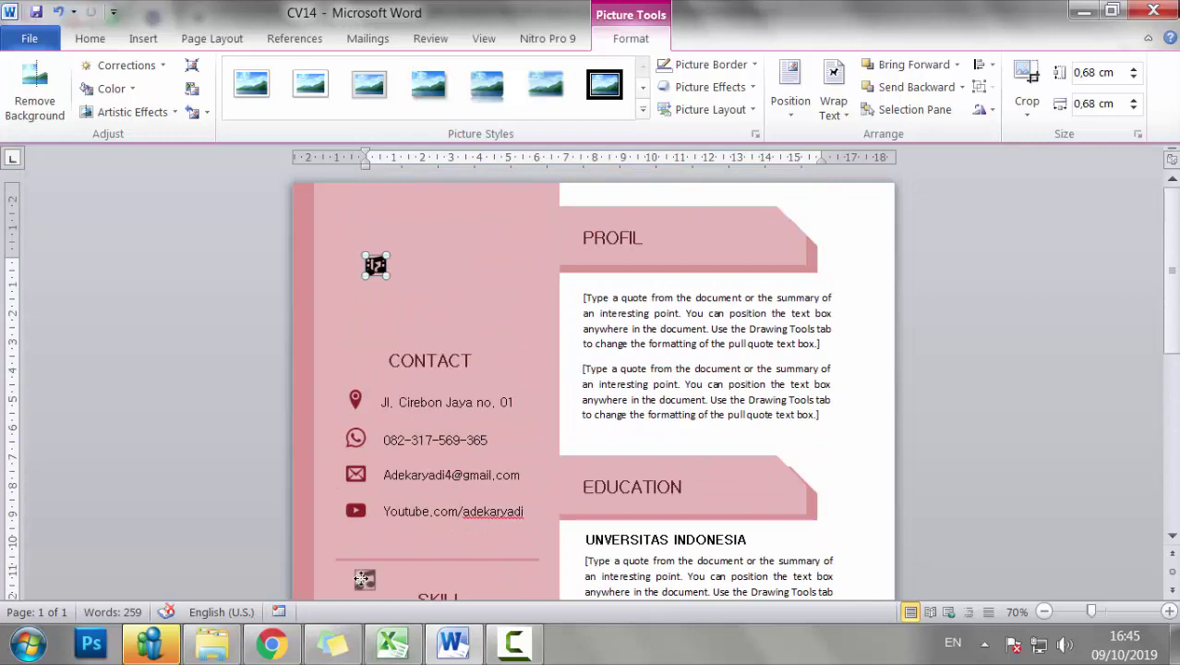
drag(364, 579, 365, 325)
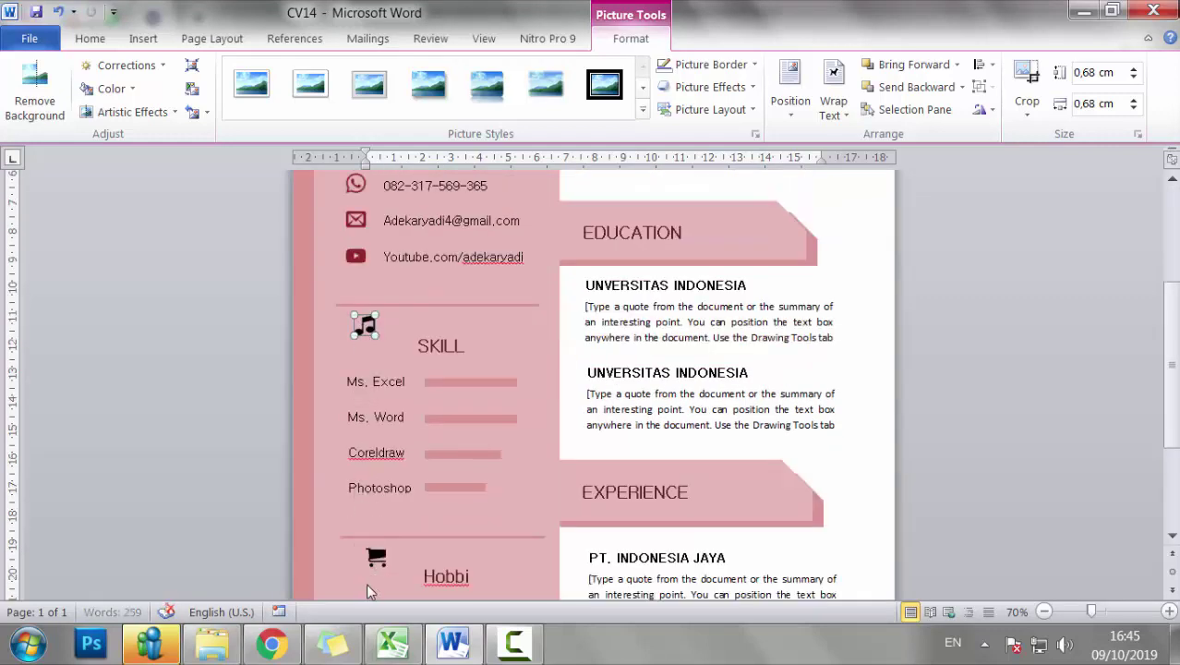
drag(367, 591, 377, 231)
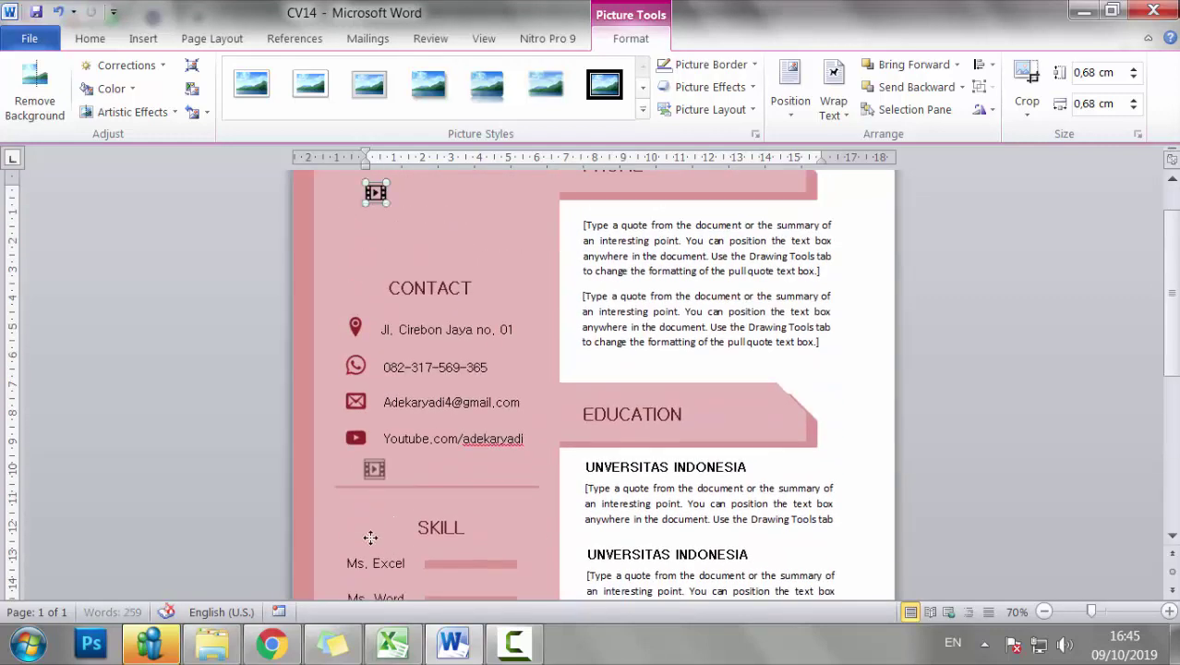
mouse_move(370, 538)
mouse_down()
mouse_move(336, 329)
mouse_move(412, 551)
mouse_up()
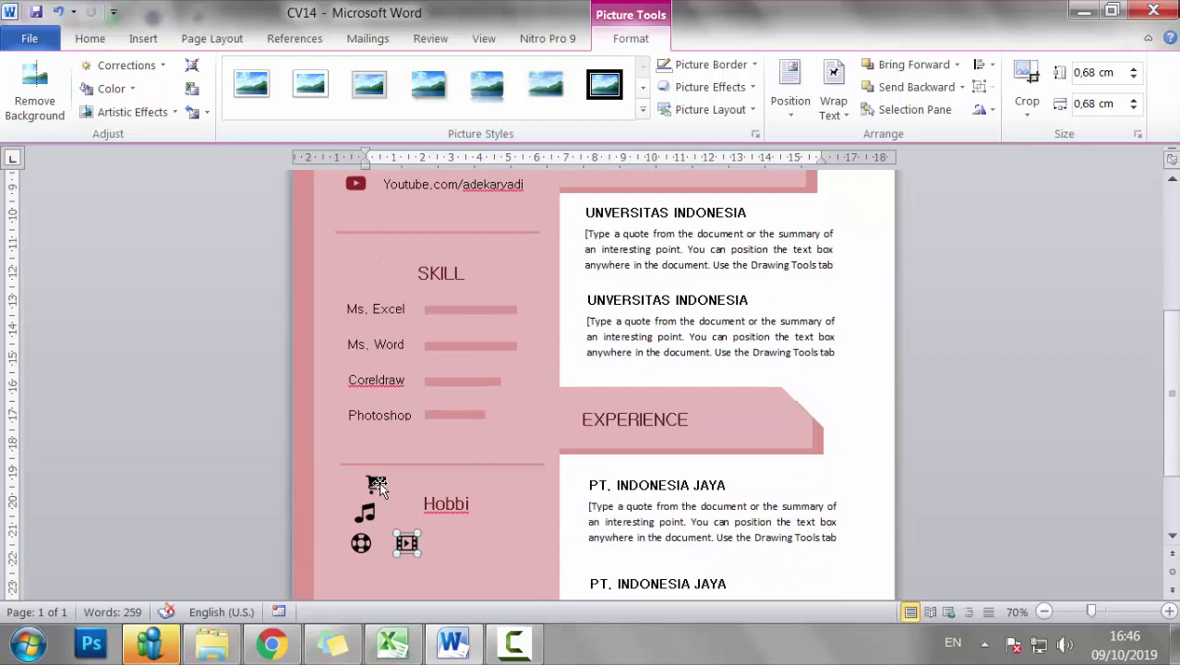
drag(474, 537, 500, 542)
click(411, 542)
drag(407, 543, 444, 543)
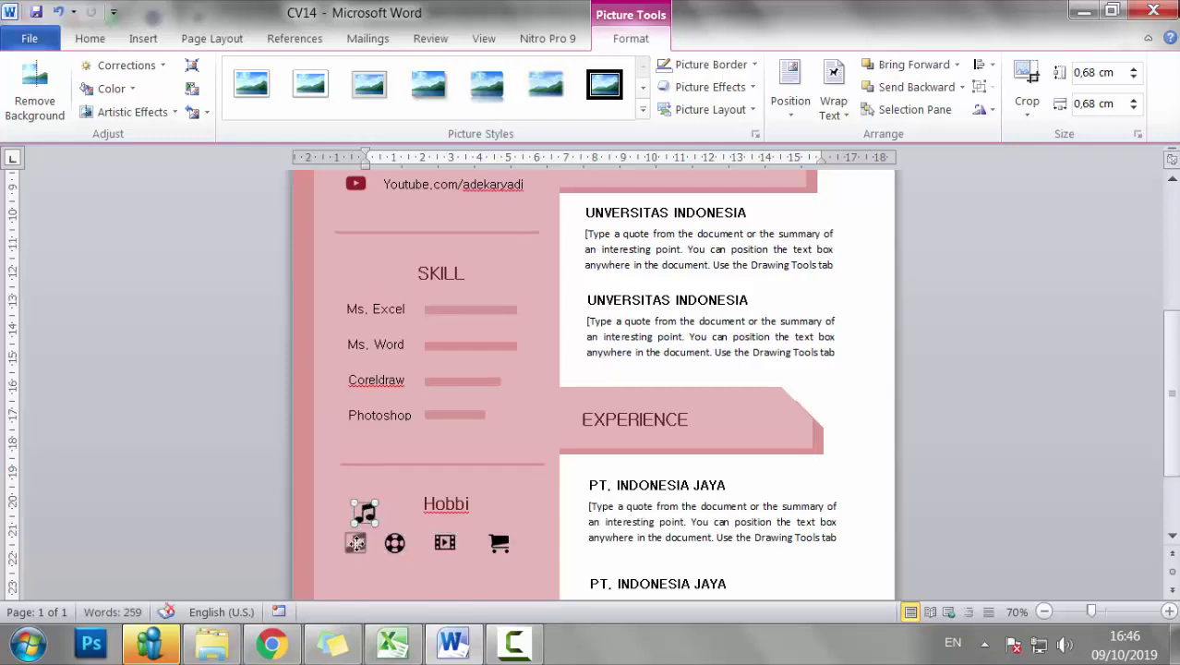
drag(356, 545, 351, 543)
Move the music icon to a second row under the ball icon and fine-tune spacing
scroll(488, 541, down, 3)
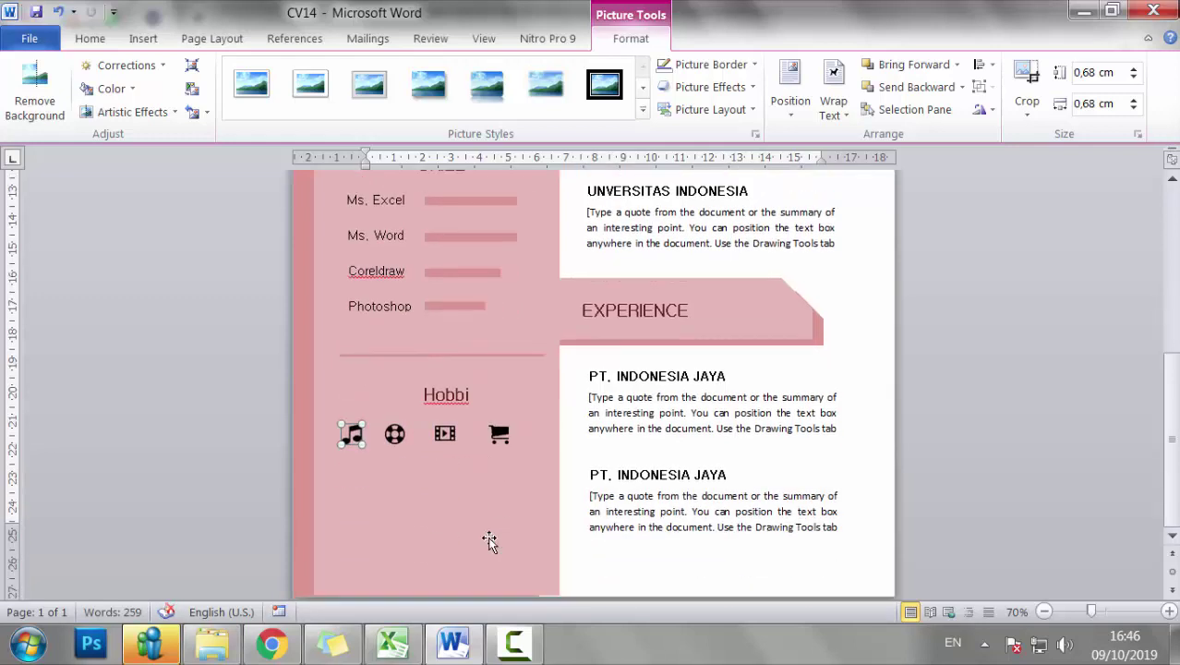
mouse_move(352, 425)
mouse_down()
mouse_move(372, 471)
mouse_move(395, 482)
mouse_up()
drag(395, 426, 386, 439)
drag(396, 483, 384, 473)
drag(452, 435, 522, 426)
drag(450, 431, 508, 425)
click(456, 454)
click(468, 471)
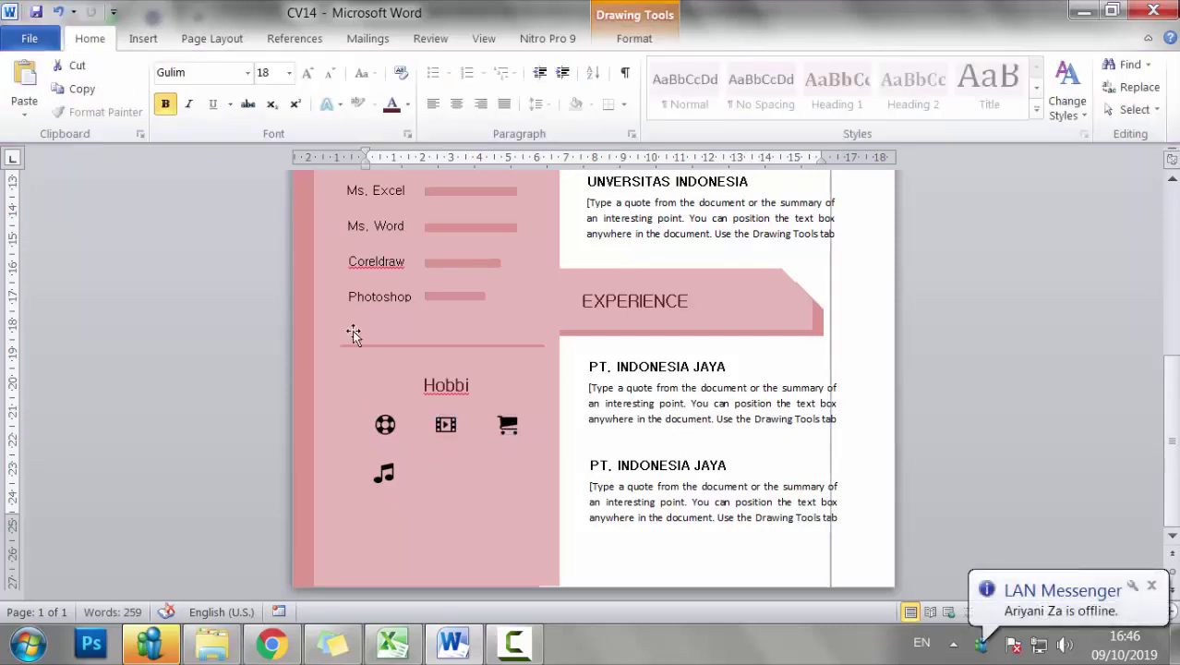
Copy the dark red YouTube icon from the contact section
scroll(935, 443, up, 8)
click(935, 444)
scroll(443, 522, down, 5)
scroll(444, 522, down, 3)
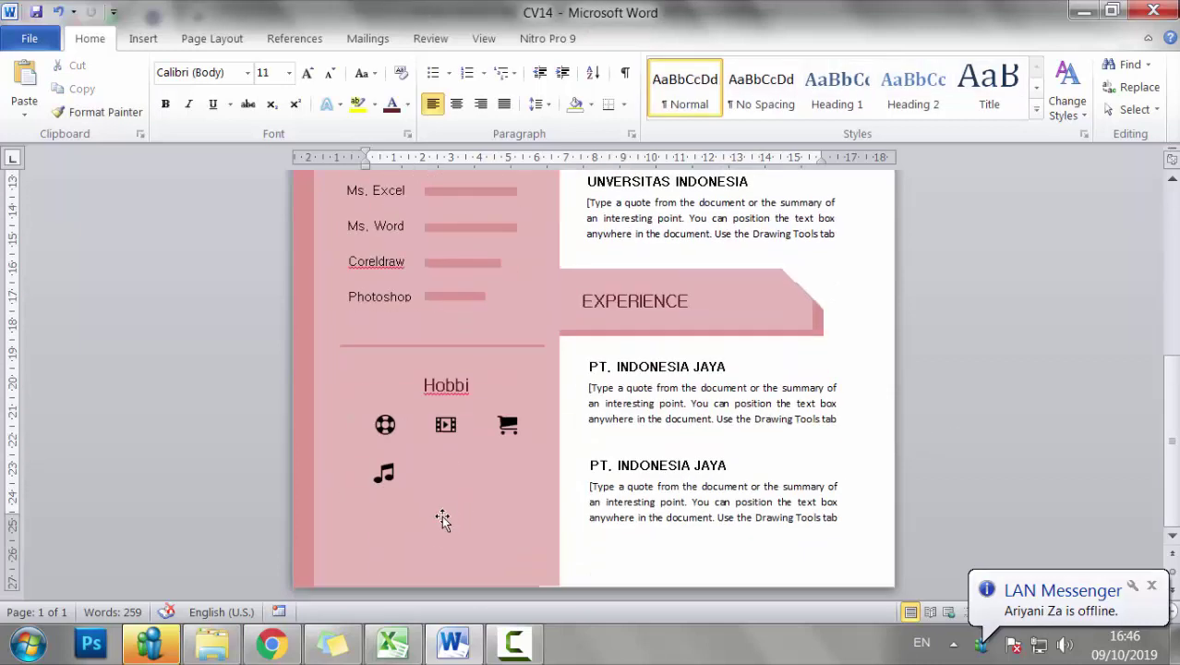
scroll(320, 391, up, 5)
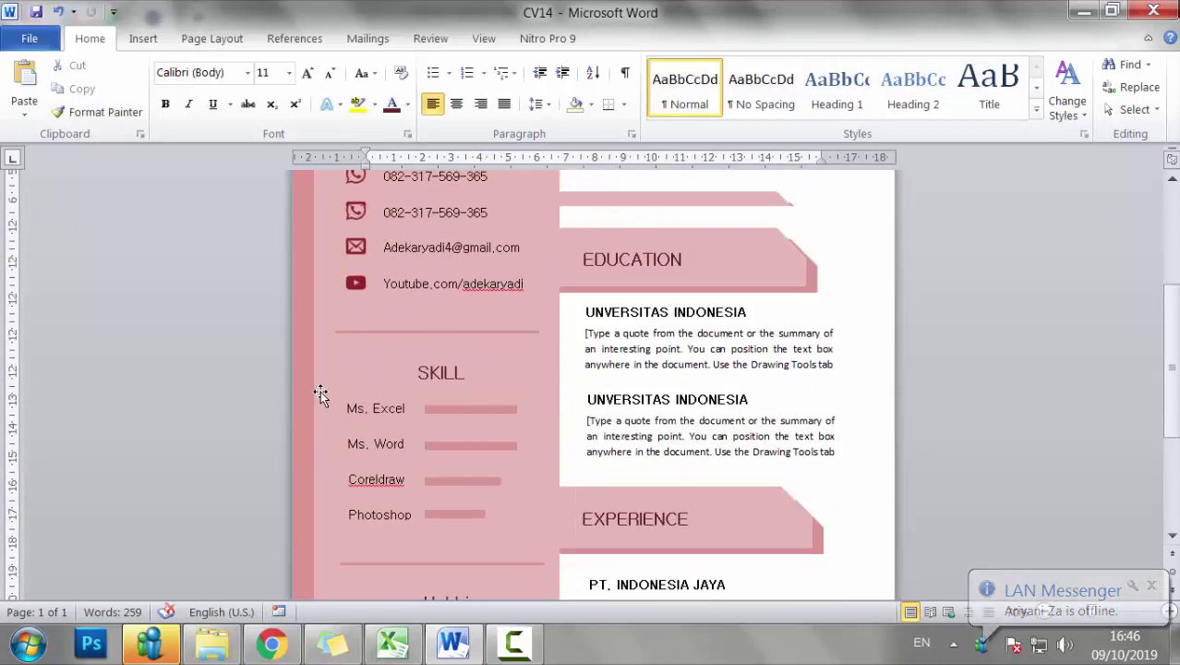
scroll(356, 329, up, 1)
click(355, 319)
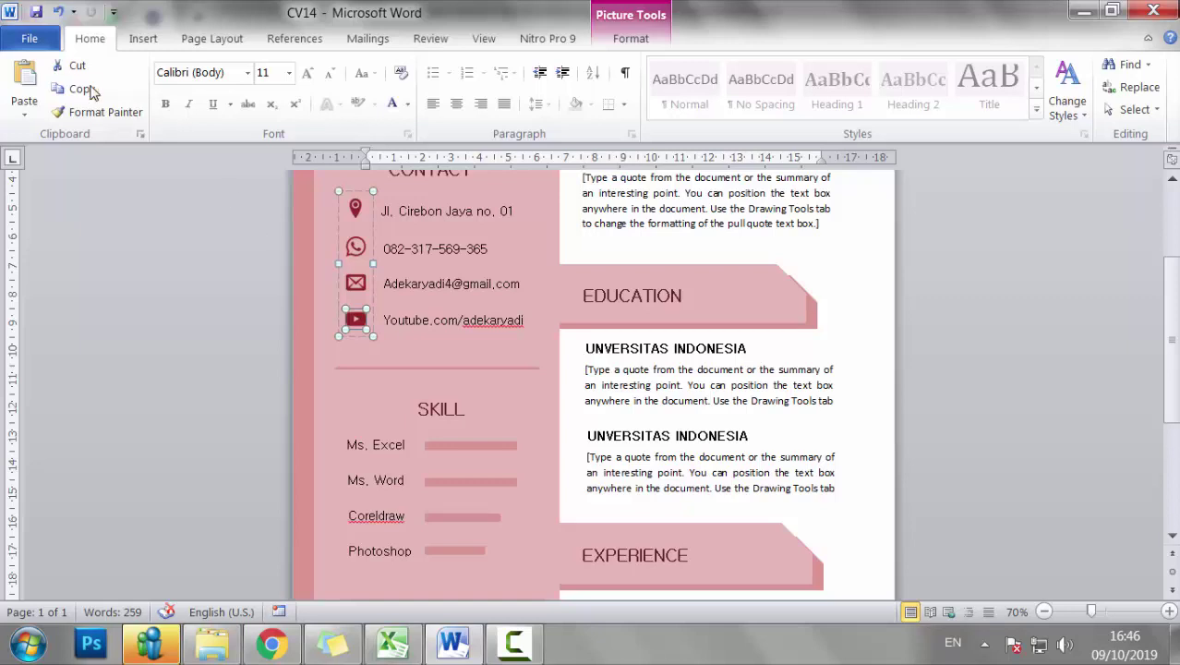
click(91, 89)
Paste the YouTube icon and place the copy beside the music icon under Hobbi
scroll(328, 520, down, 3)
scroll(328, 520, down, 2)
click(432, 477)
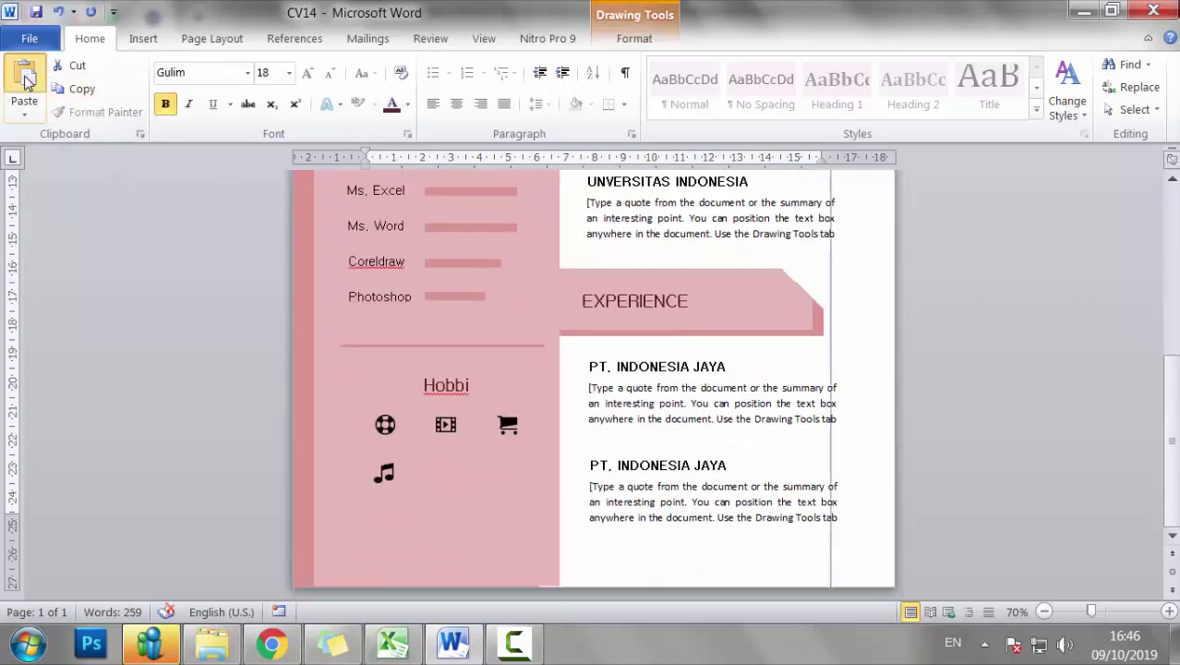
click(26, 81)
drag(368, 347, 406, 522)
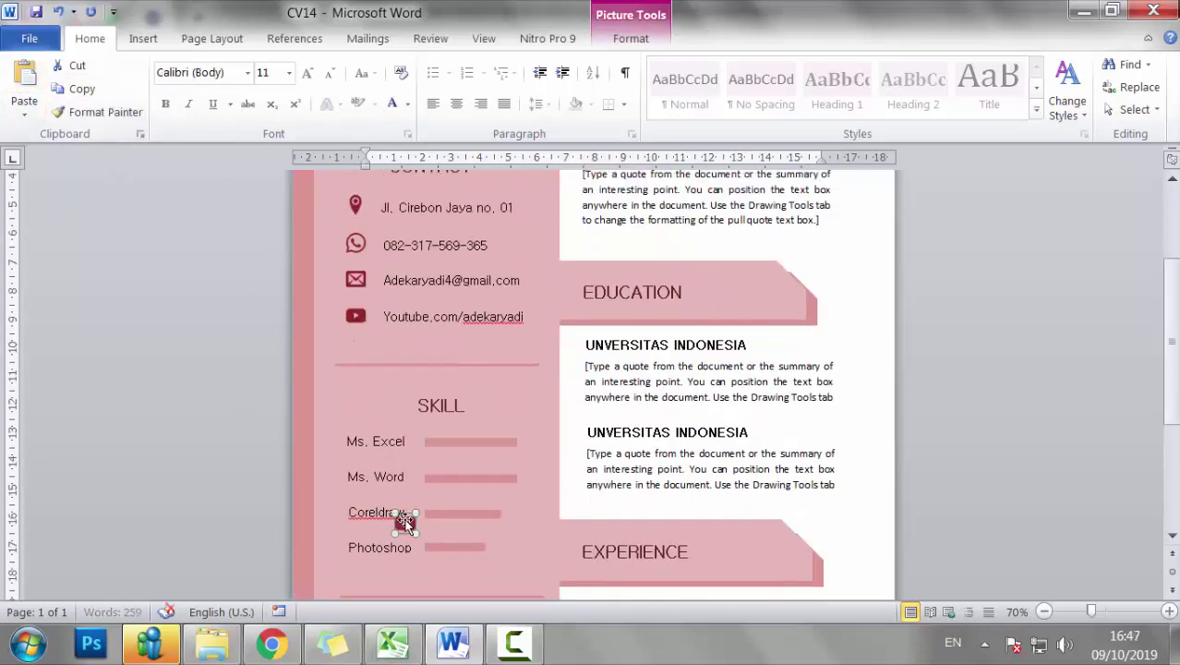
scroll(410, 334, down, 5)
drag(411, 328, 451, 477)
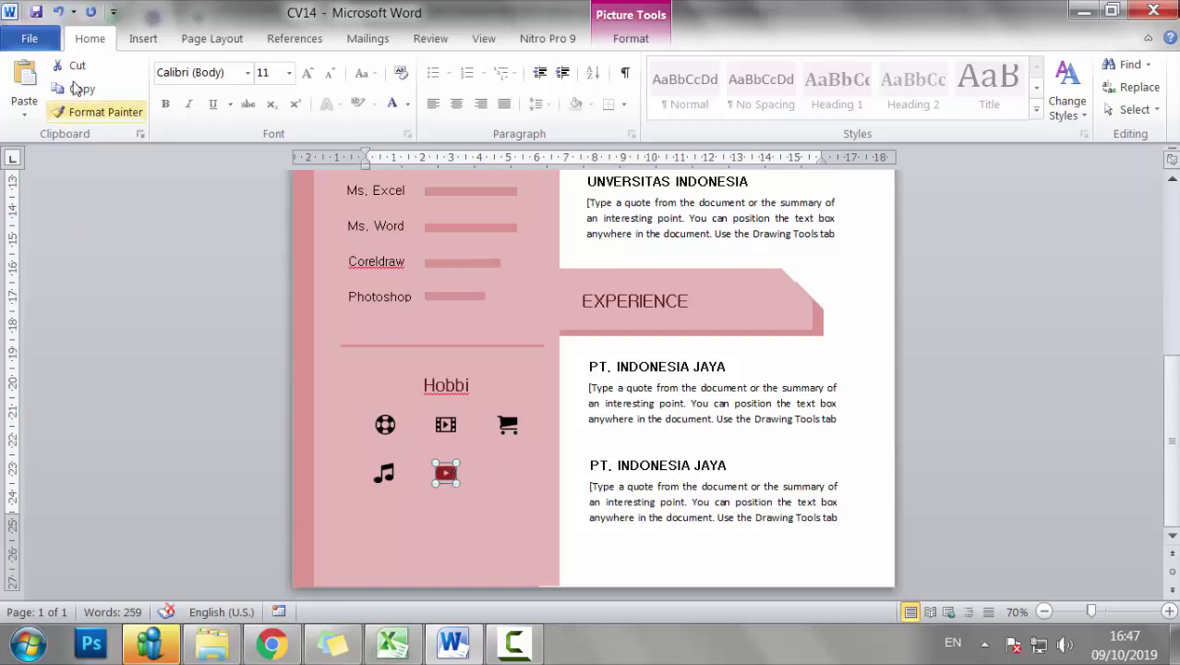
Insert the 005-newspaper icon, float it in front of text, and recolour it red
click(143, 40)
click(213, 88)
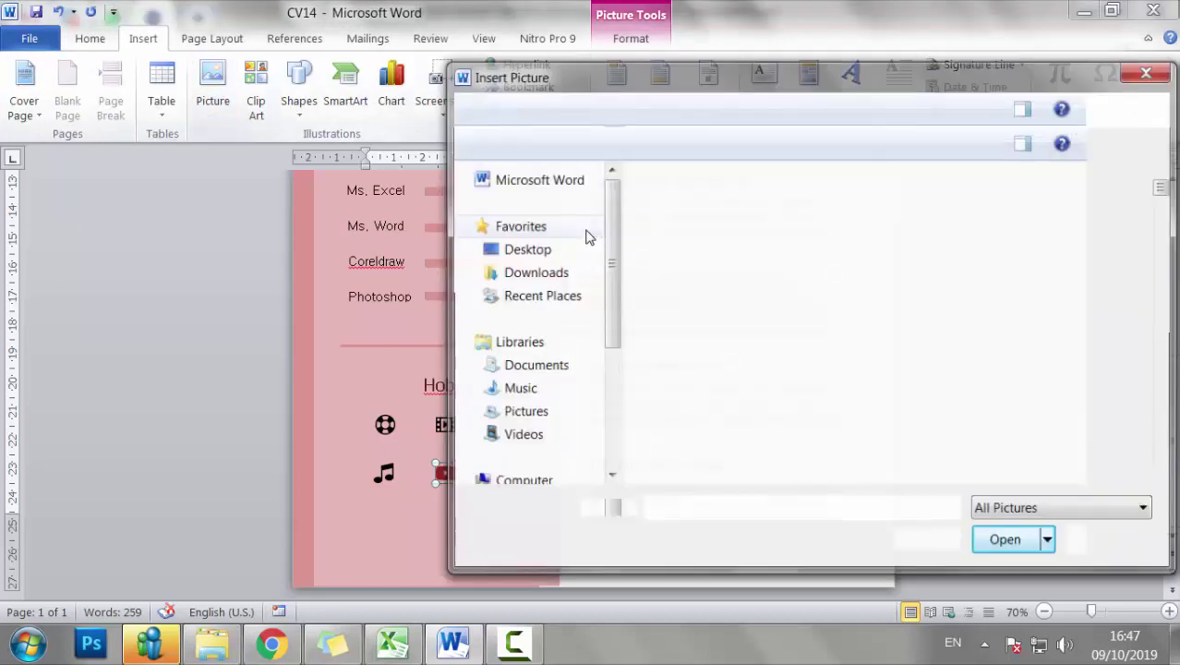
click(695, 259)
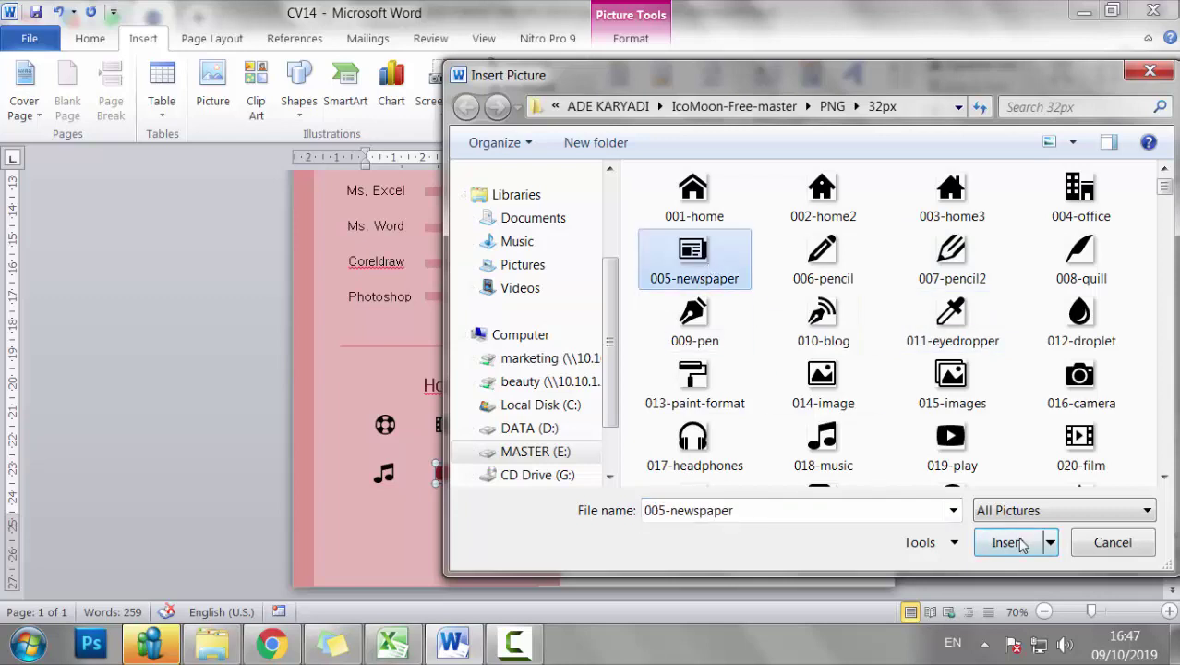
click(1005, 543)
click(832, 97)
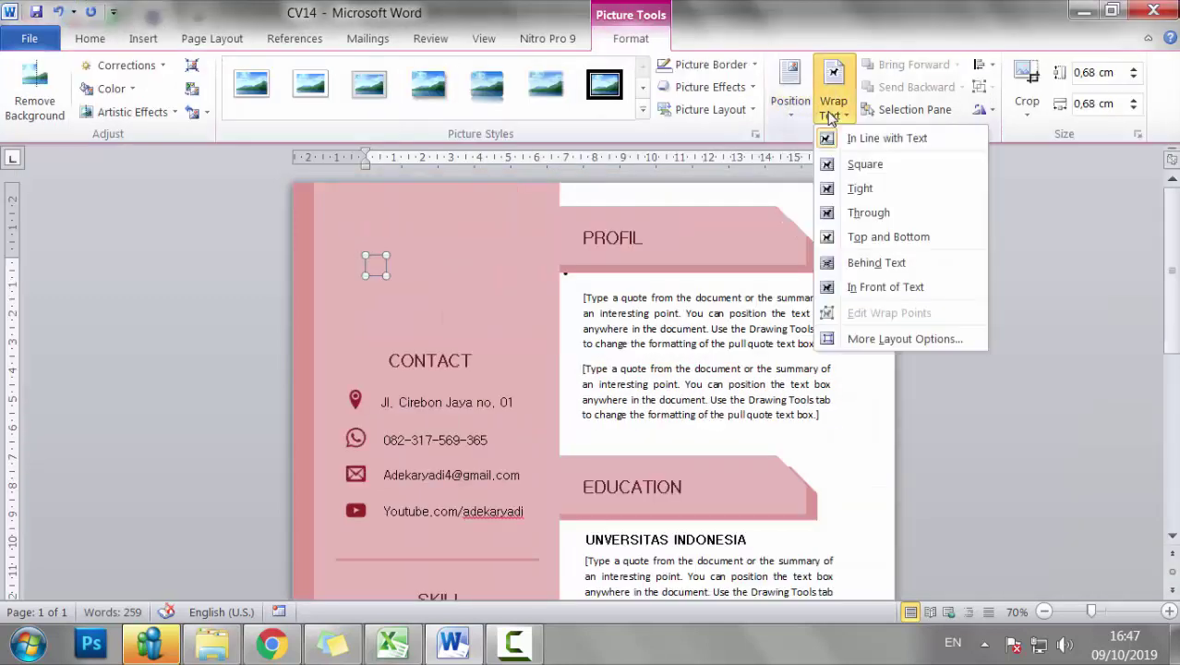
click(894, 294)
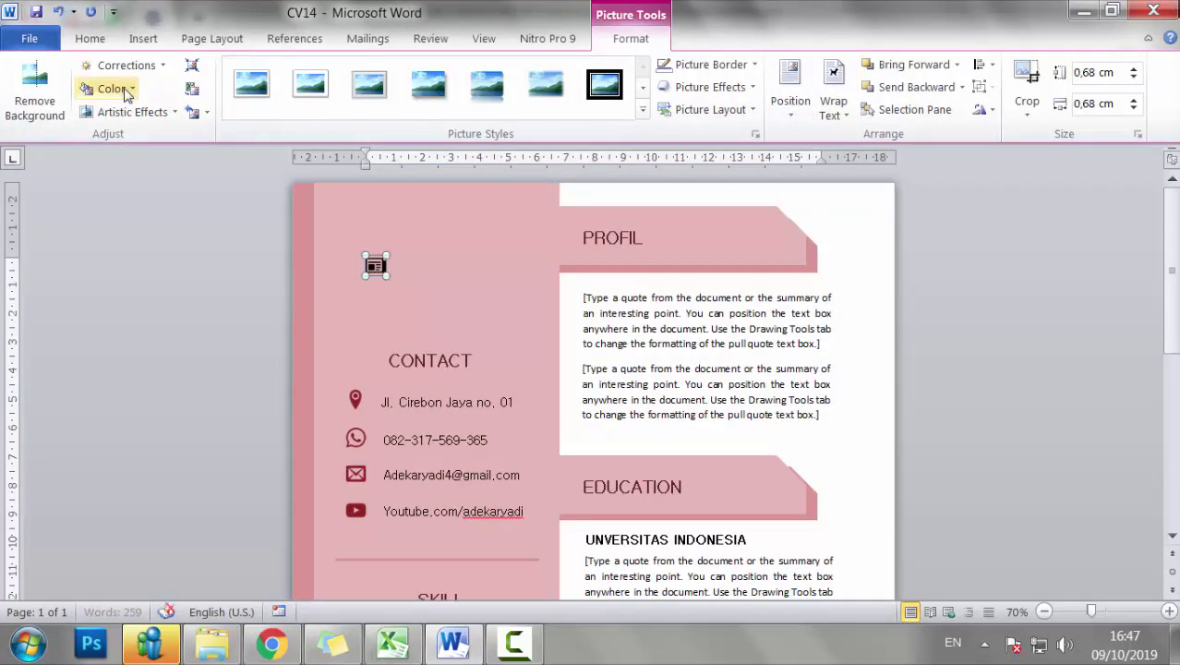
click(127, 90)
click(321, 559)
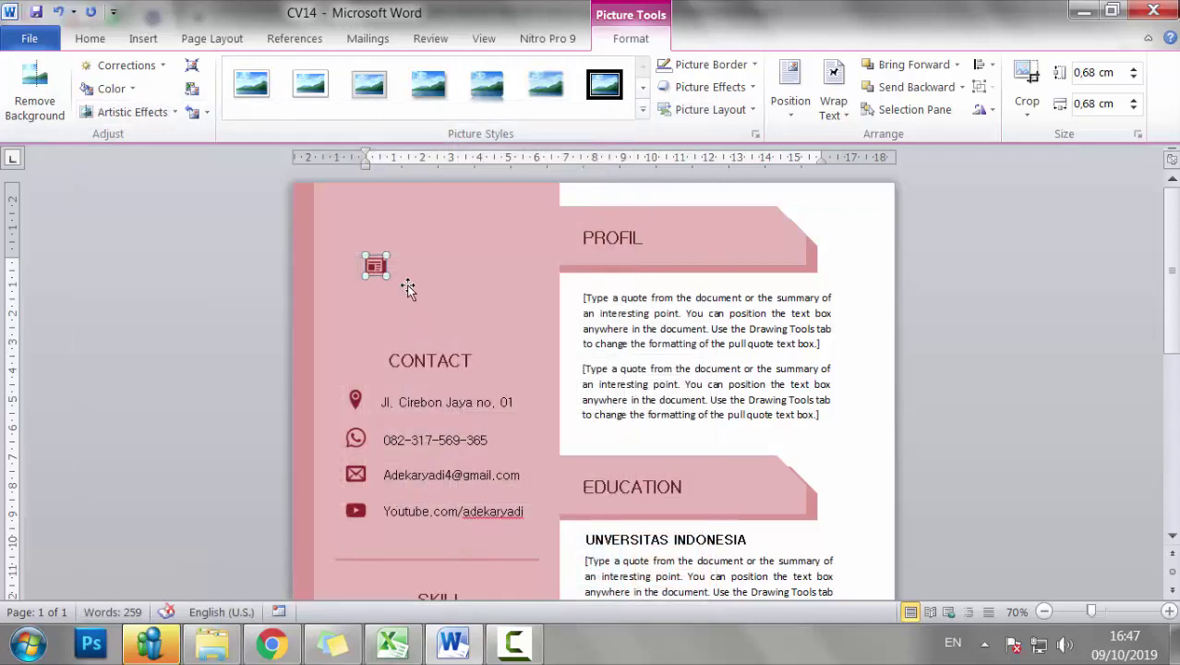
Place the newspaper icon right of the YouTube icon, then select the first-row icons
drag(402, 467, 414, 545)
scroll(422, 544, down, 5)
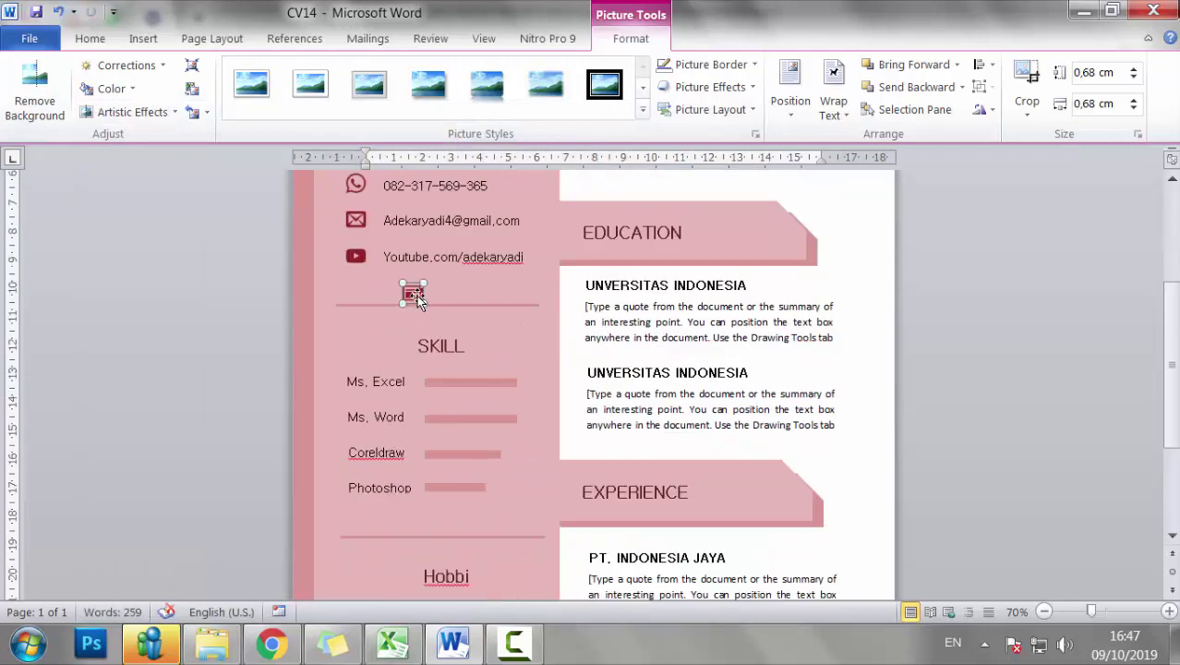
drag(413, 293, 402, 584)
scroll(401, 584, down, 3)
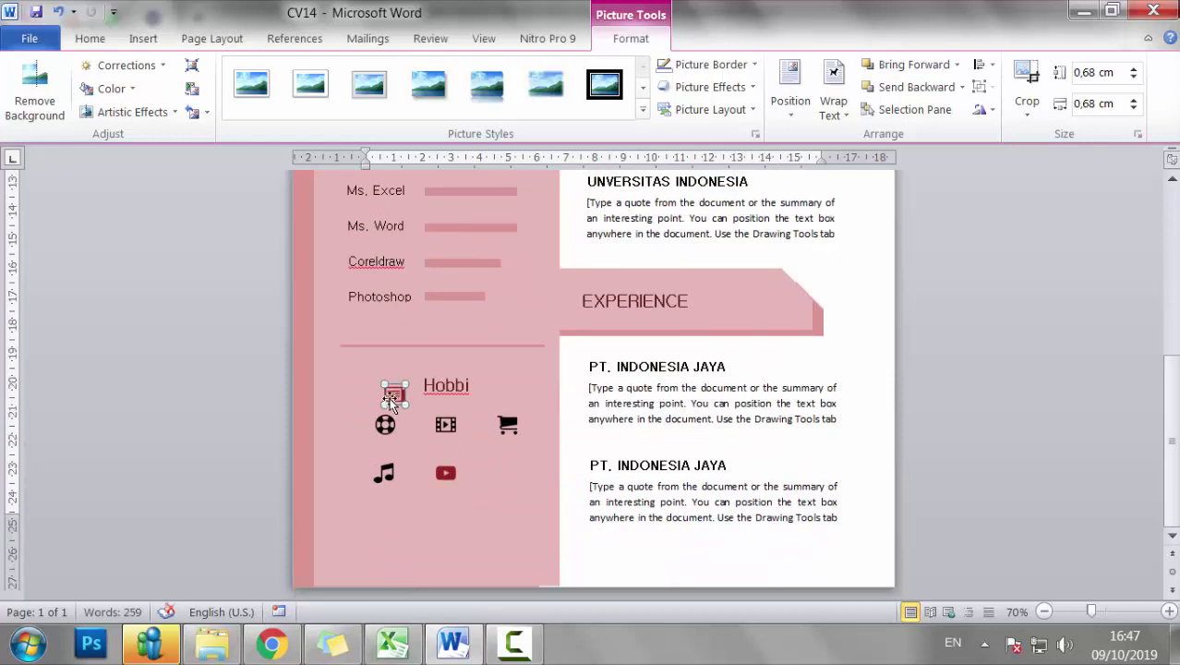
drag(492, 473, 534, 474)
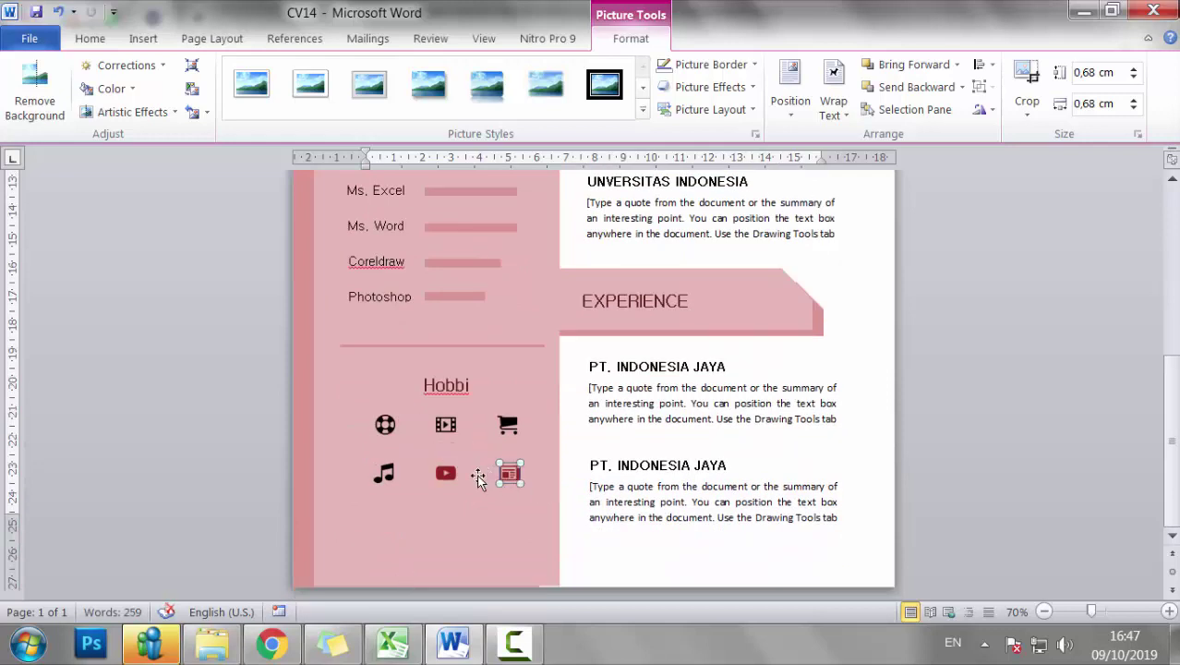
shift+click(385, 424)
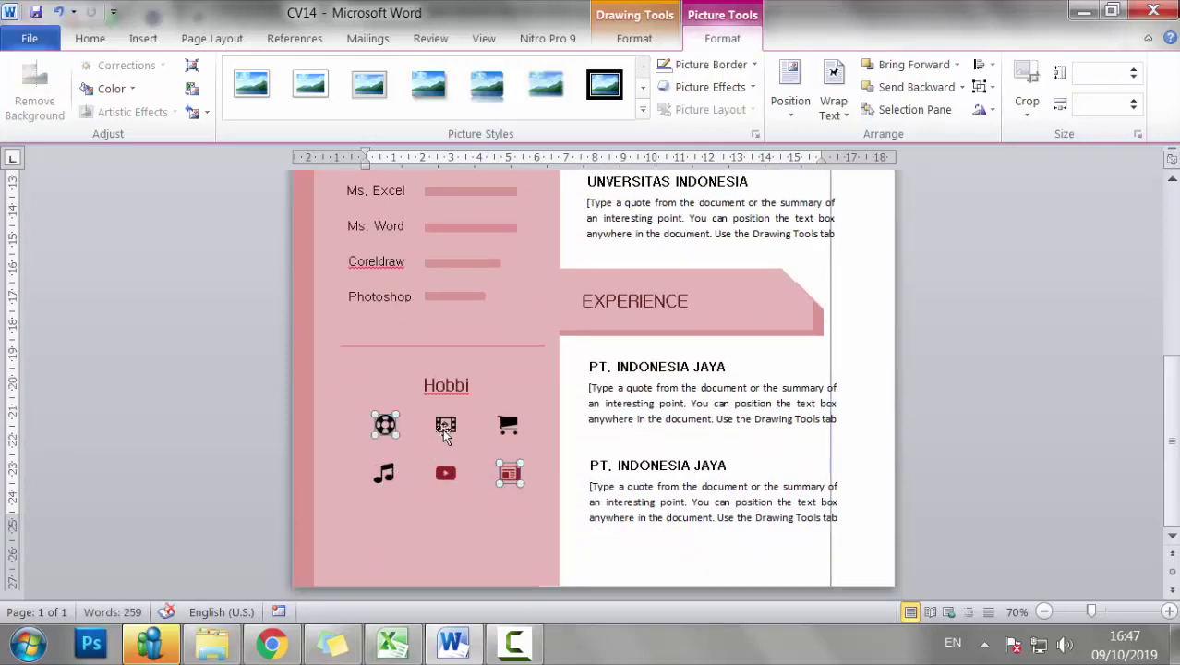
click(447, 428)
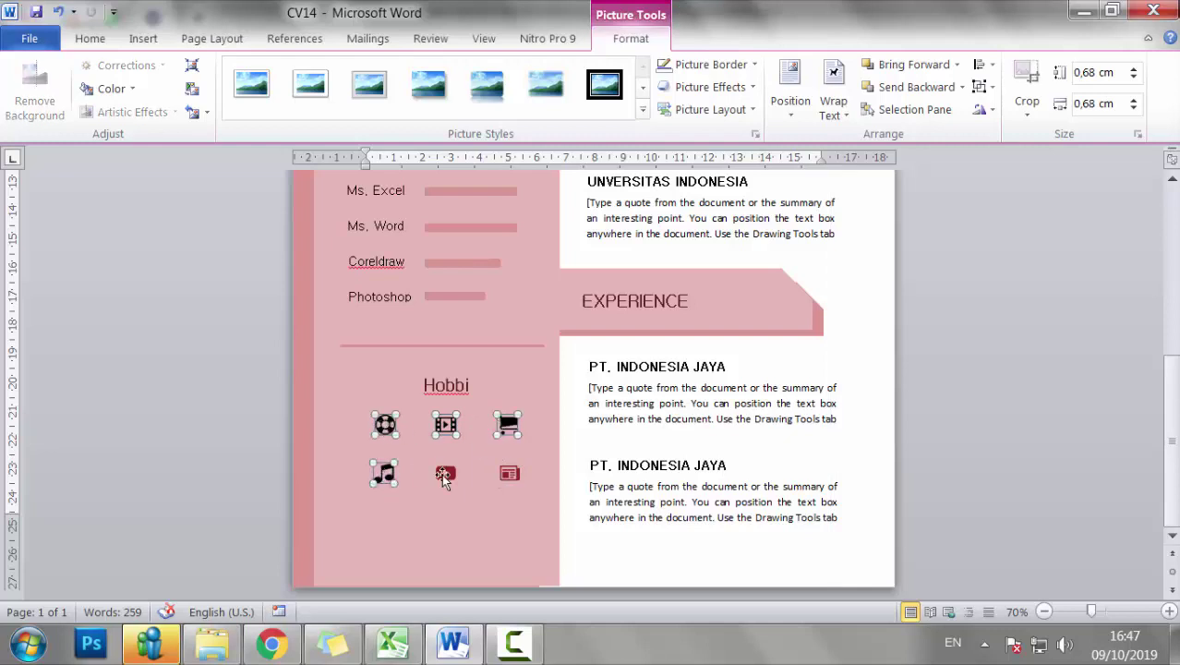
Group the six hobby icons and recolour the group dark red
click(981, 85)
click(1002, 111)
click(109, 88)
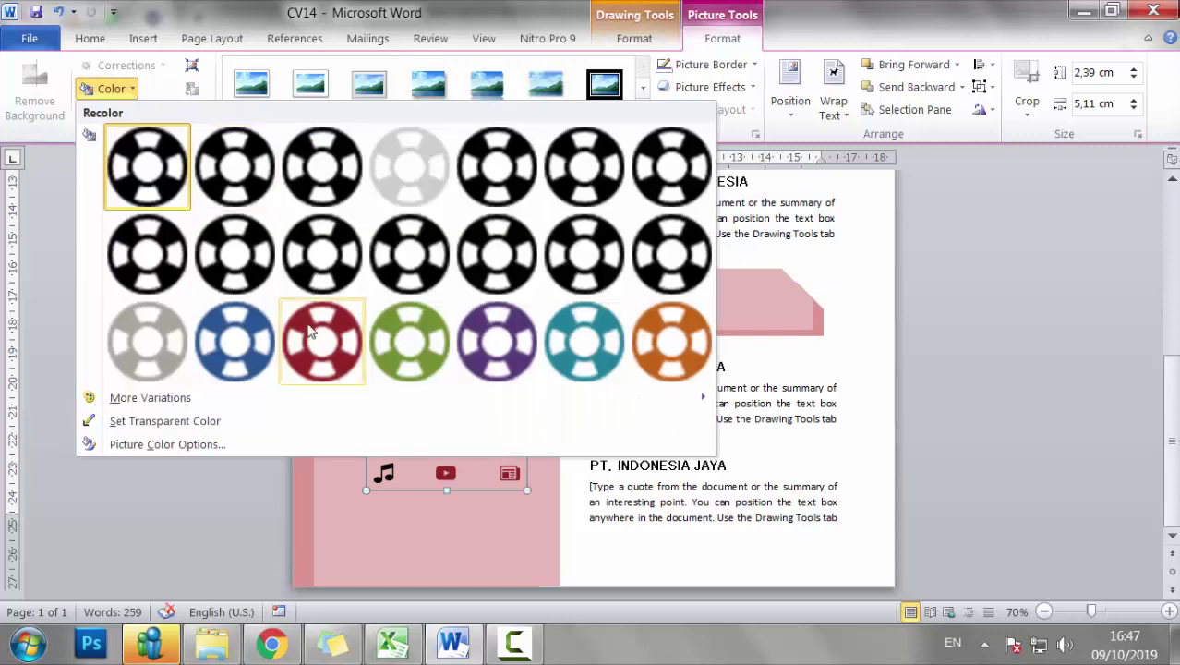
click(324, 397)
Nudge the grouped hobby icons down slightly
key(ctrl+a)
click(996, 475)
scroll(843, 422, up, 8)
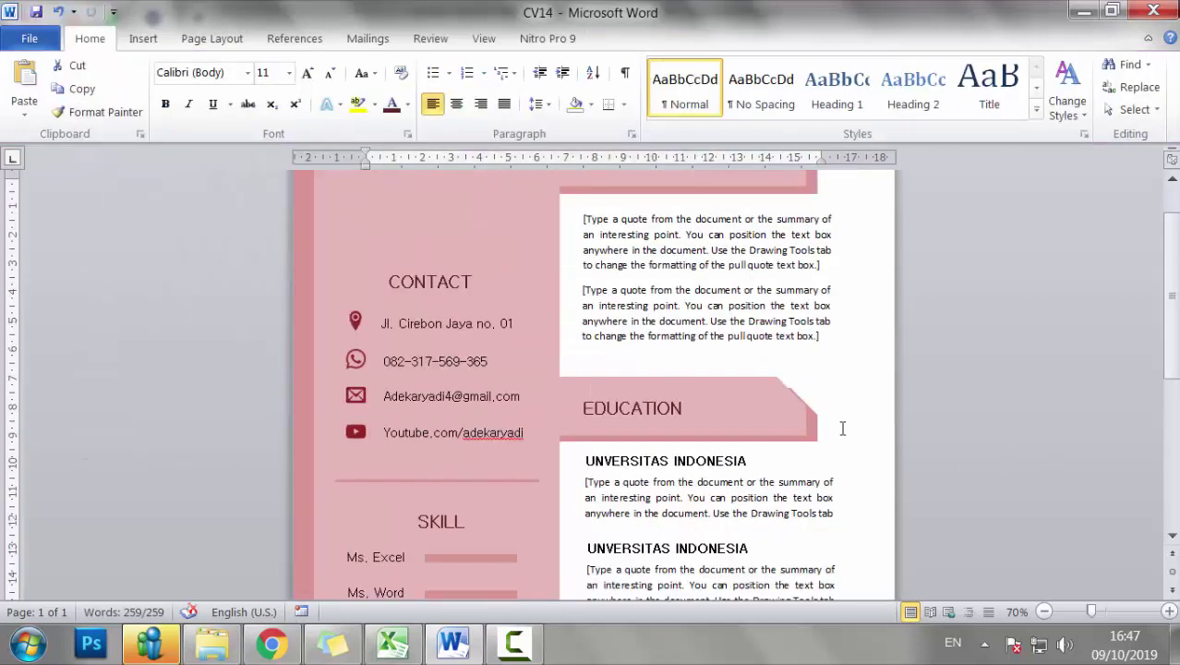
scroll(421, 449, down, 5)
scroll(460, 466, down, 3)
click(464, 422)
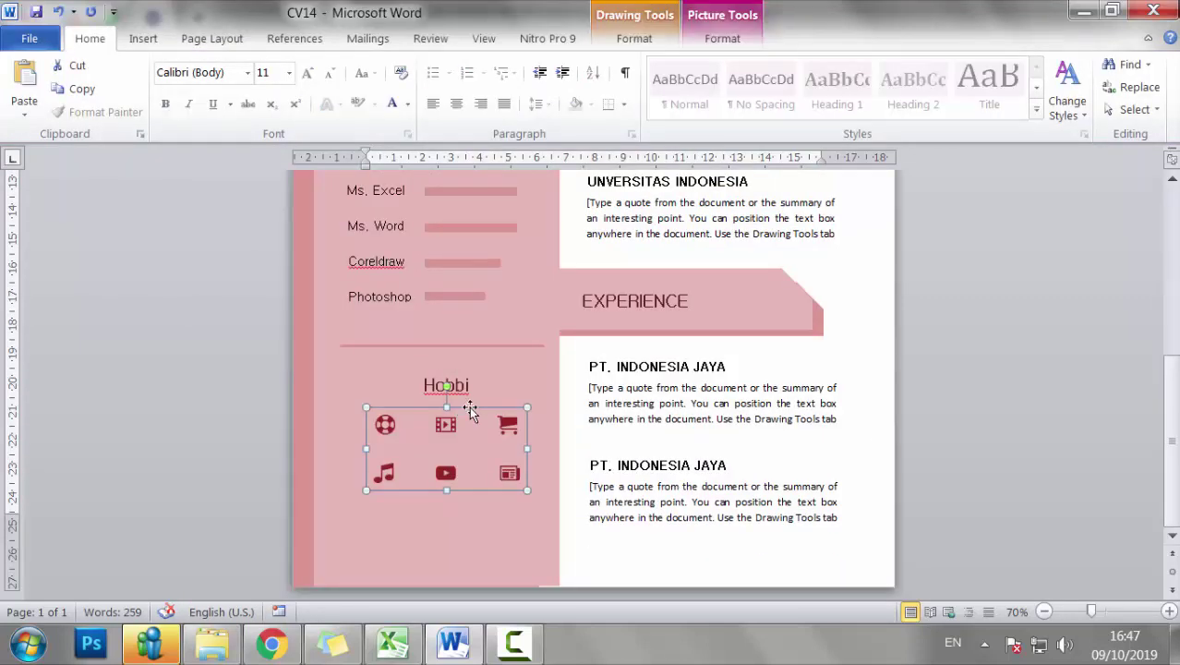
key(Down)
key(Down)
key(Down)
key(Down)
key(Down)
key(Down)
key(Down)
Retype the Hobbi heading as HOBBI in capitals
click(469, 406)
drag(471, 386, 415, 388)
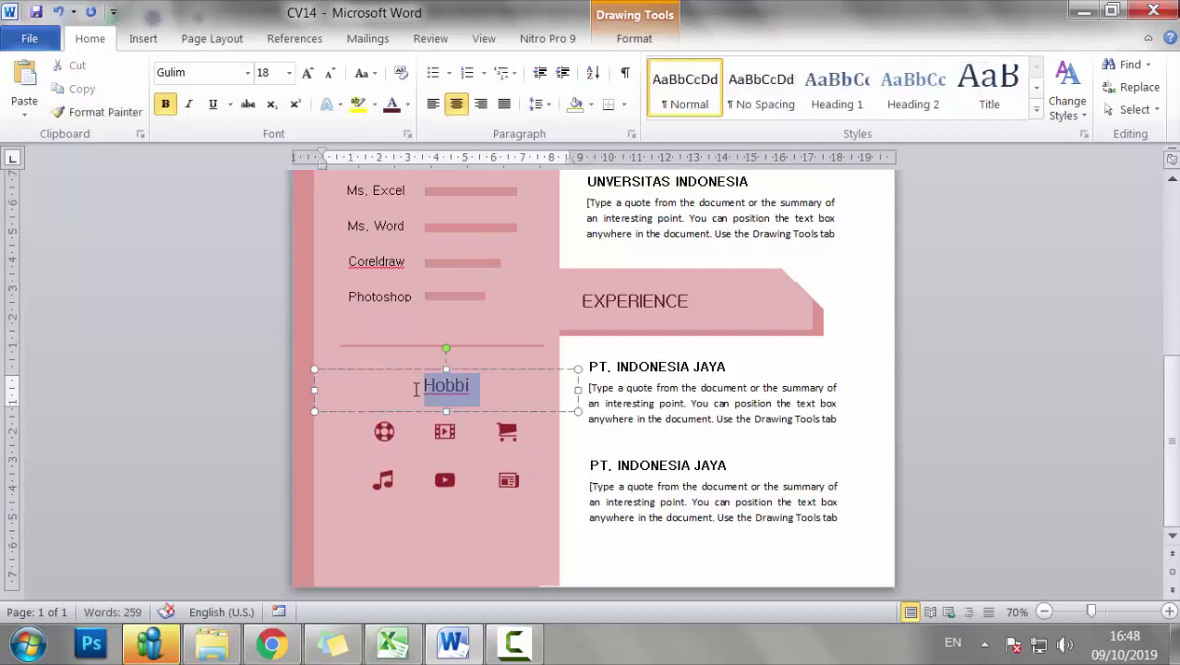
text(HOBBIU)
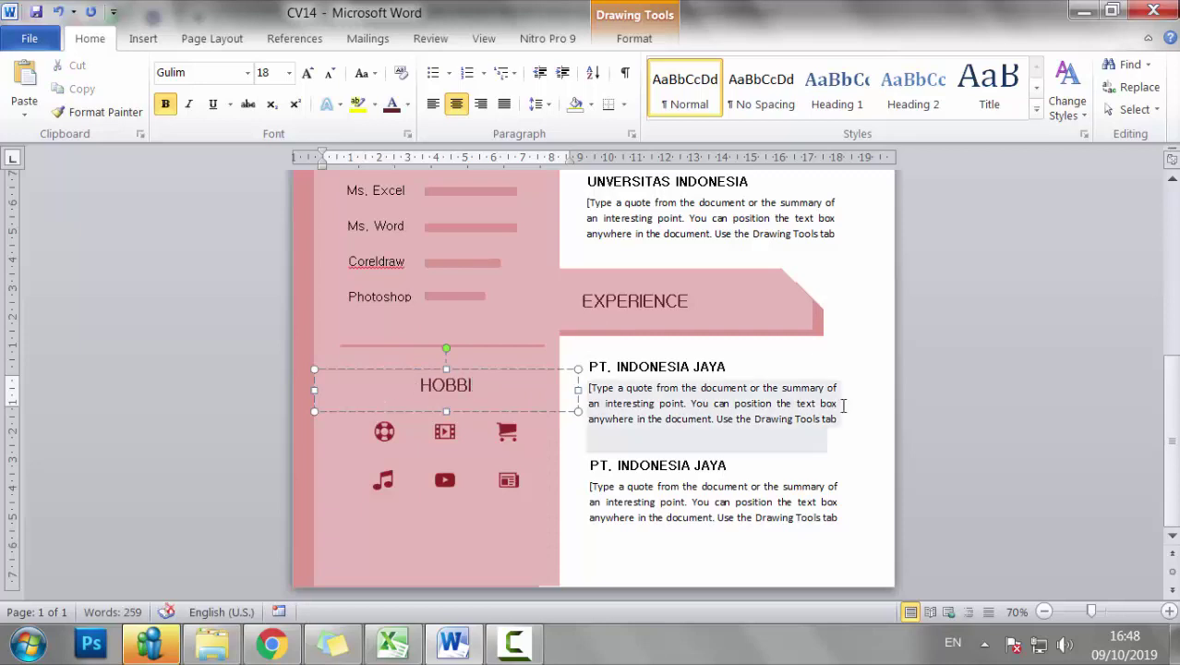
click(1057, 402)
scroll(1052, 393, down, 10)
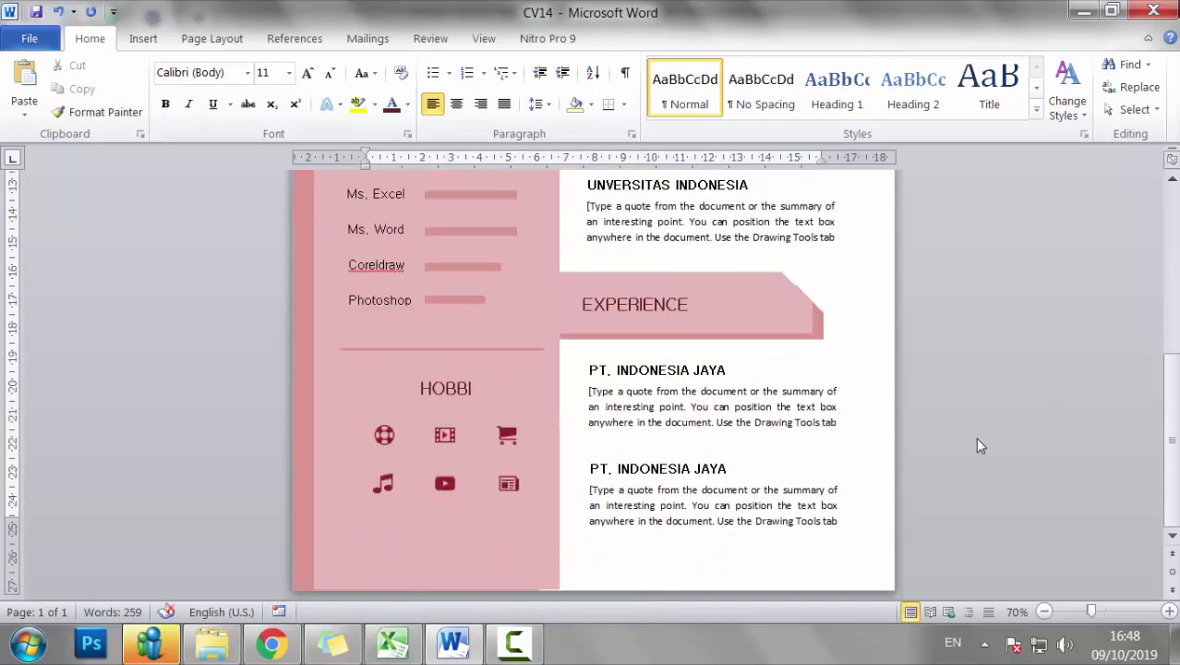
scroll(977, 444, up, 10)
scroll(188, 233, up, 1)
Insert the blue-background profile photo from the Pictures library
click(144, 38)
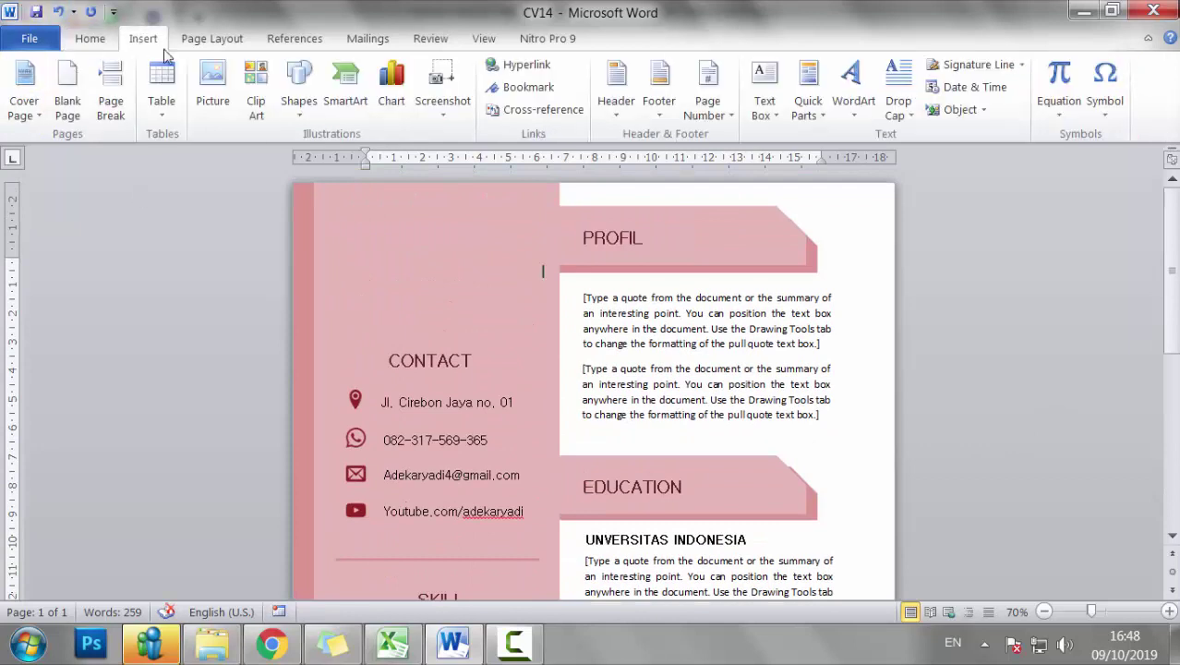
click(213, 93)
click(519, 264)
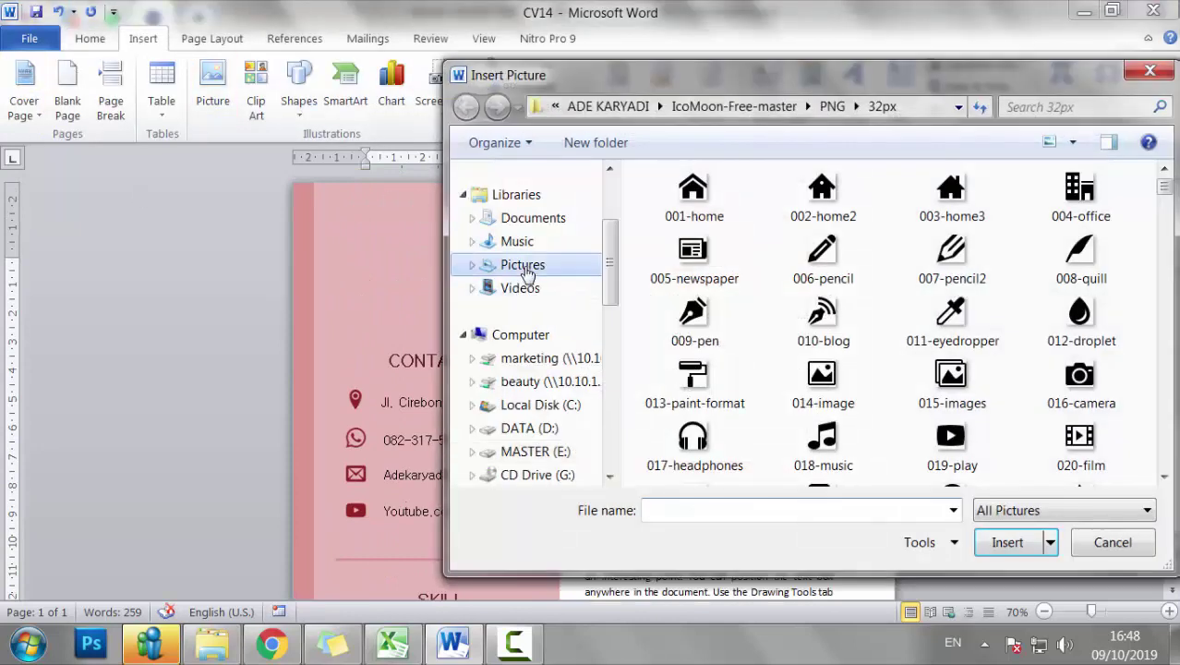
click(794, 287)
click(1000, 547)
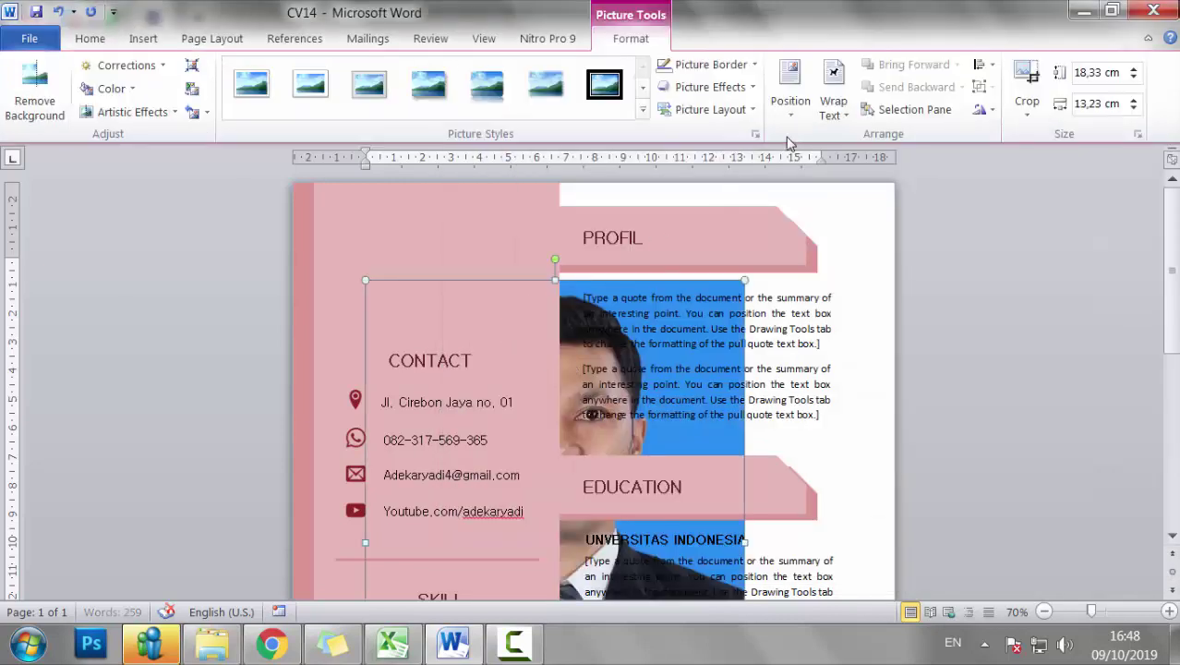
Set the photo to In Front of Text and crop it to an oval
click(834, 103)
click(878, 286)
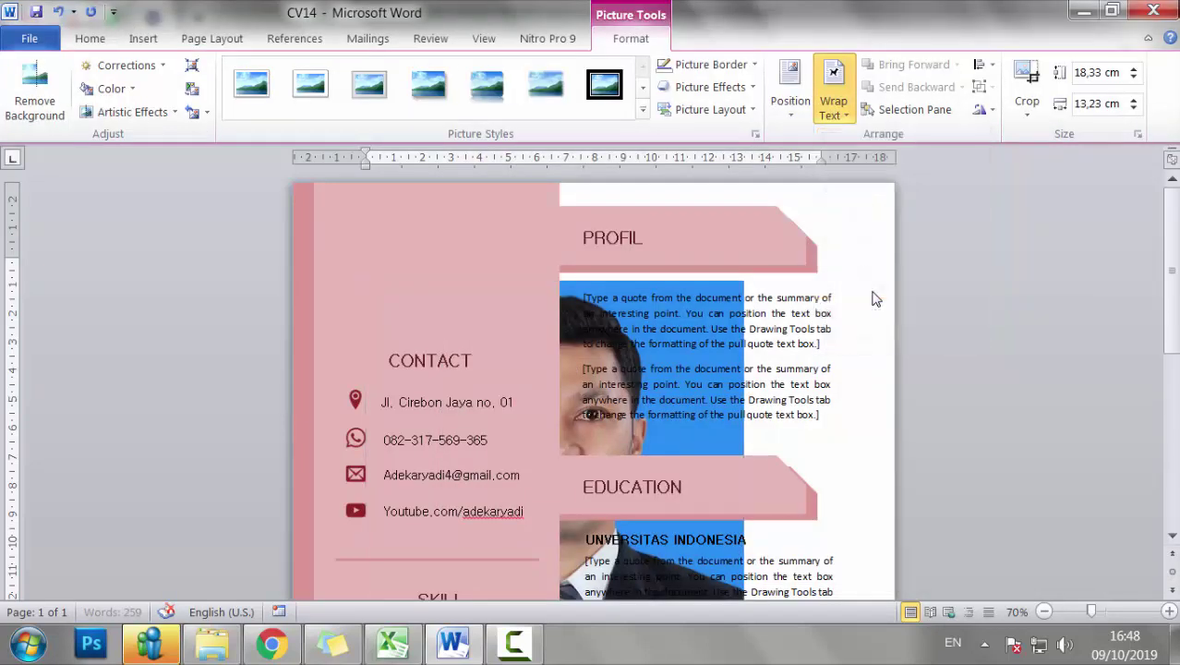
click(1027, 109)
mouse_move(1077, 162)
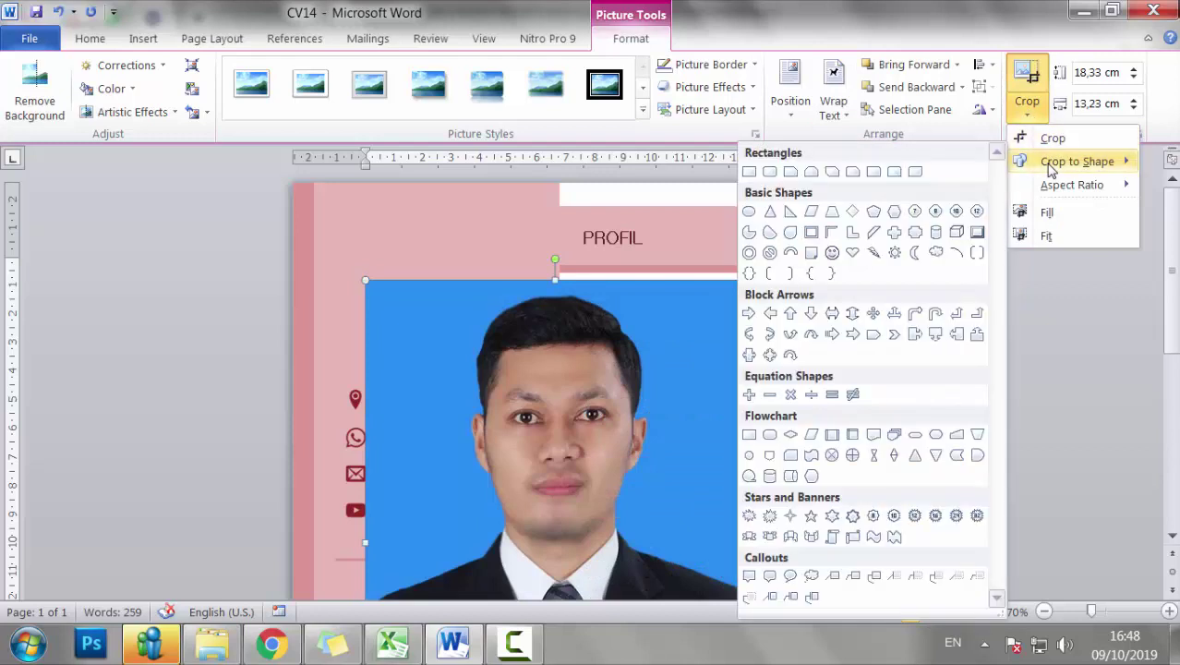
click(657, 359)
click(1027, 111)
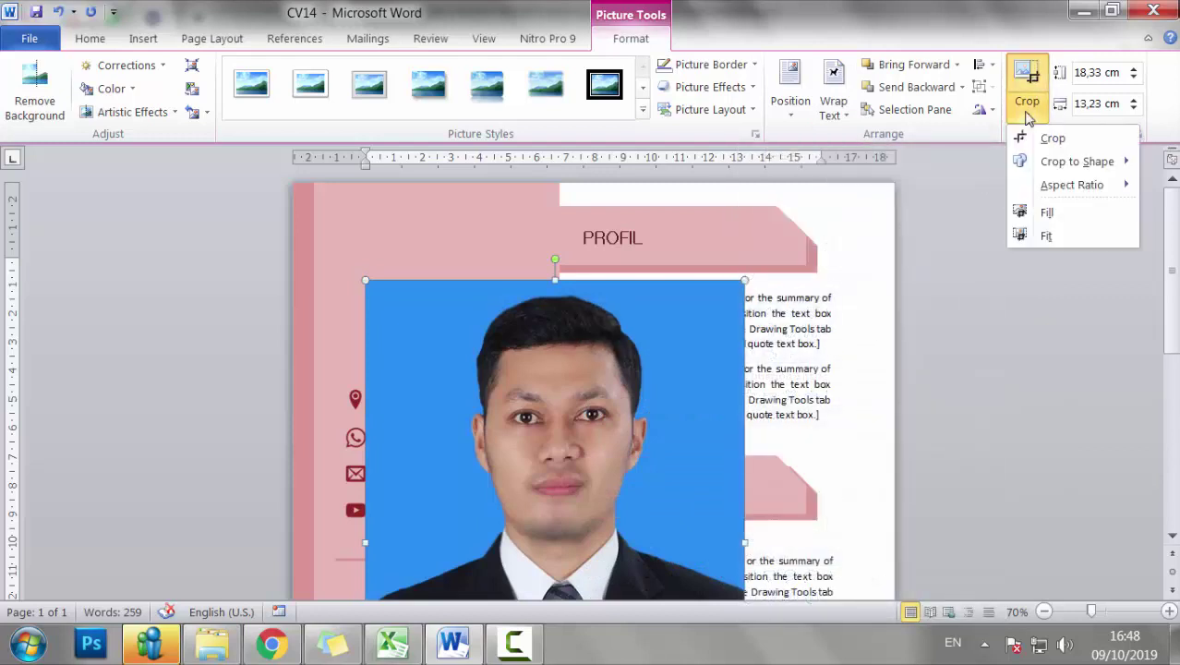
click(749, 210)
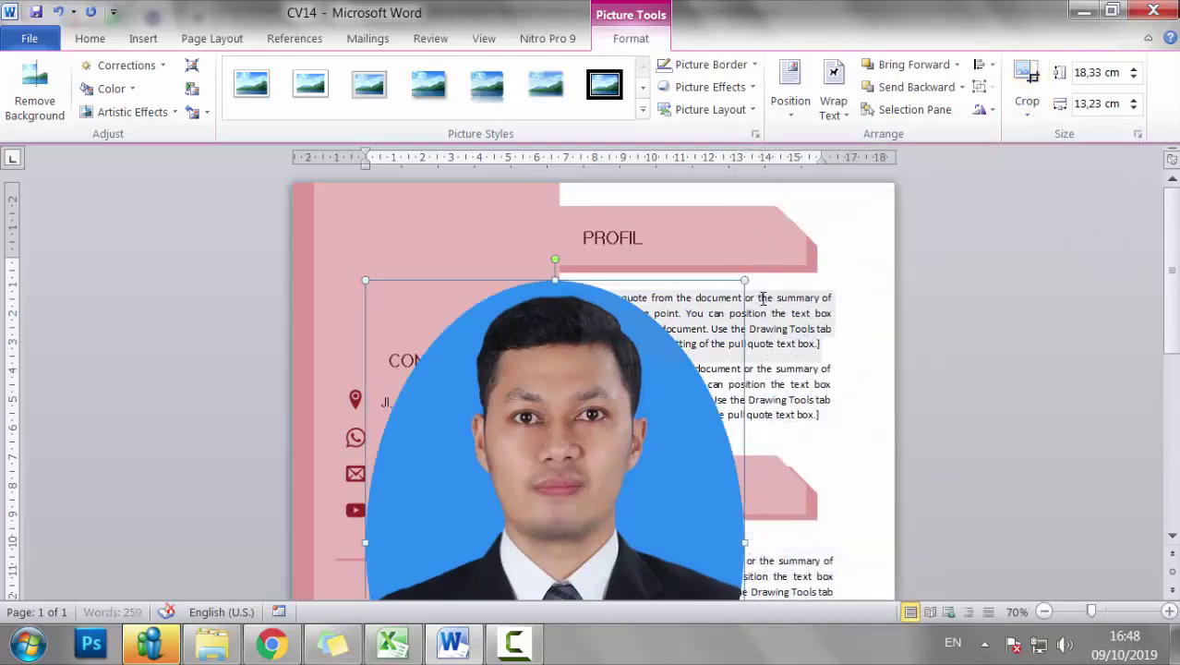
Move the oval photo into the left column, make it a circle, and centre it above CONTACT
scroll(587, 545, down, 5)
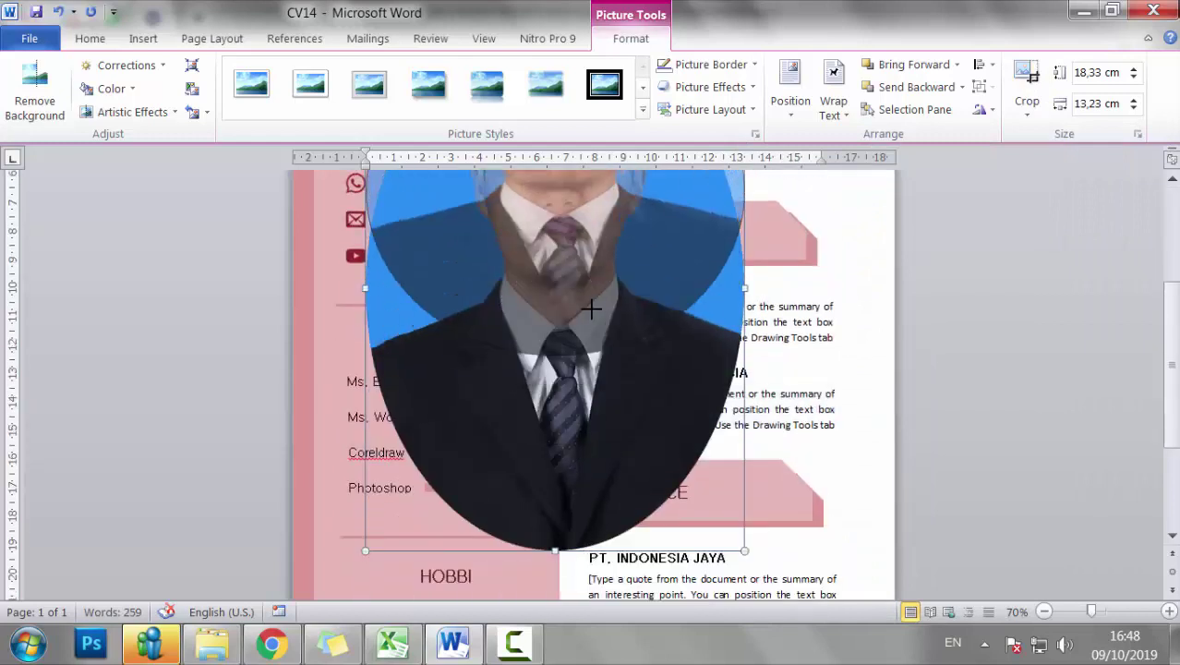
drag(555, 549, 555, 289)
scroll(601, 365, up, 5)
drag(601, 365, 517, 278)
drag(652, 323, 539, 323)
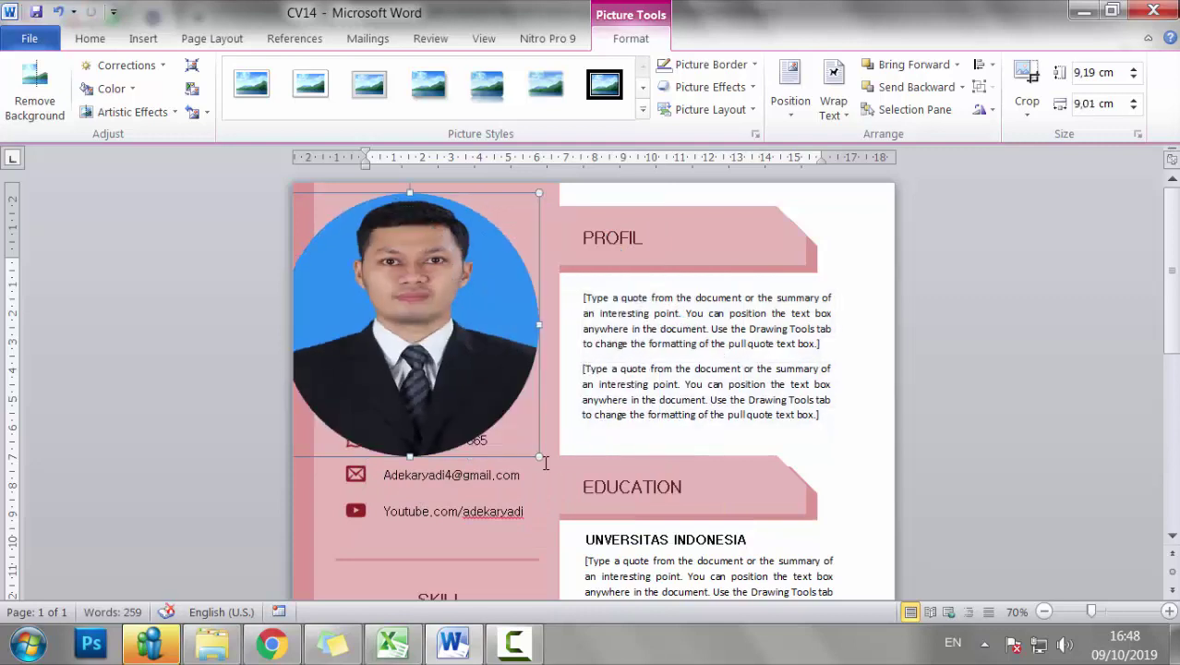
drag(533, 448, 443, 358)
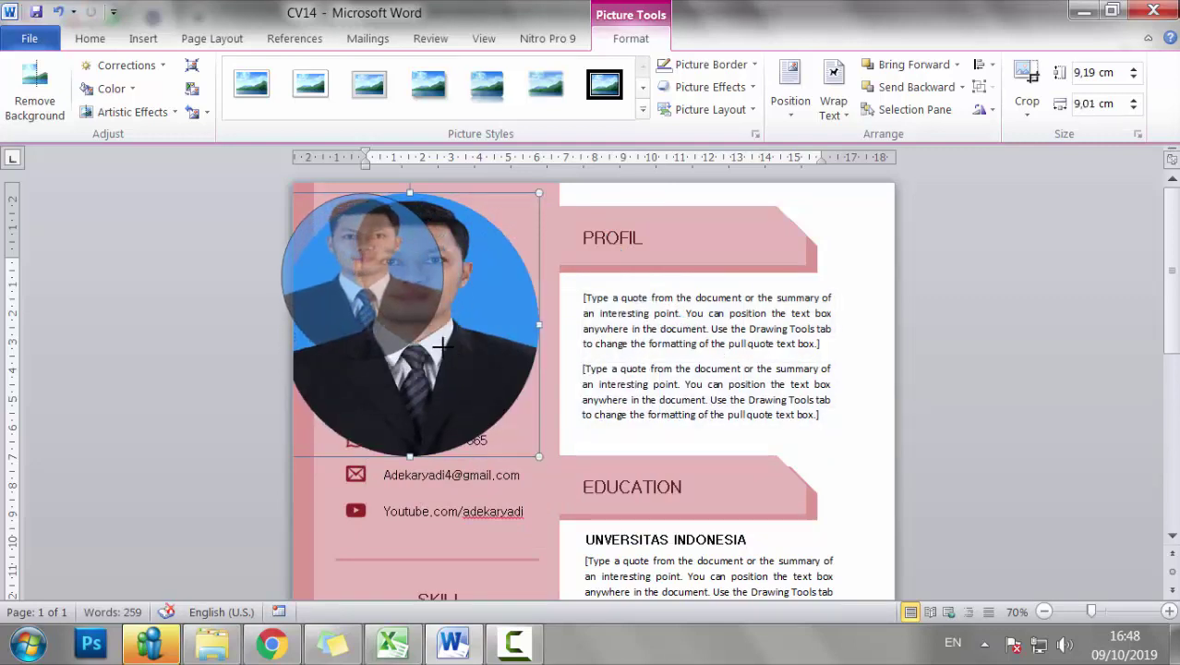
drag(402, 318, 455, 315)
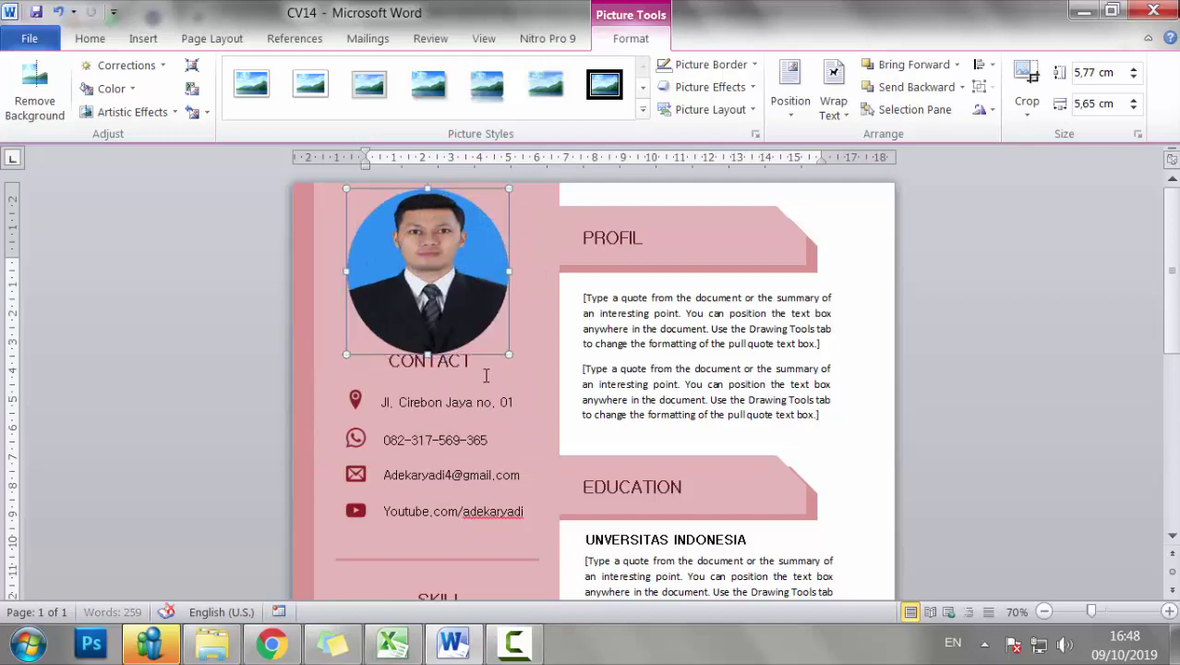
Shrink the circular photo to about 4.8 cm and nudge it slightly right and down
drag(509, 353, 492, 337)
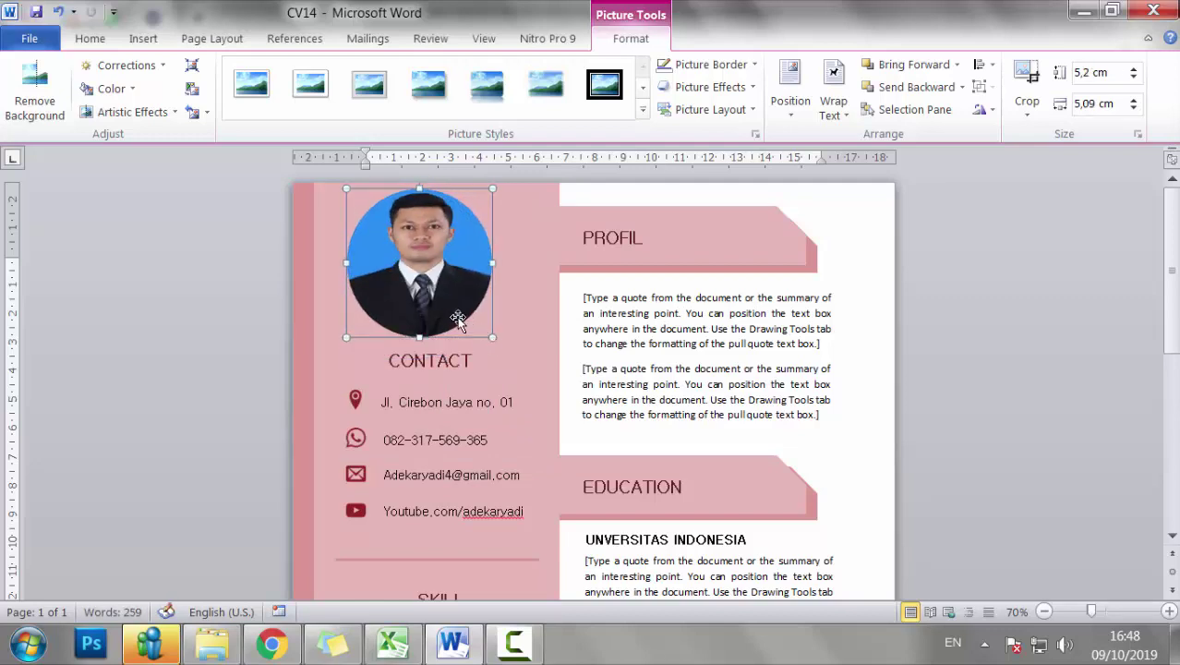
key(Right)
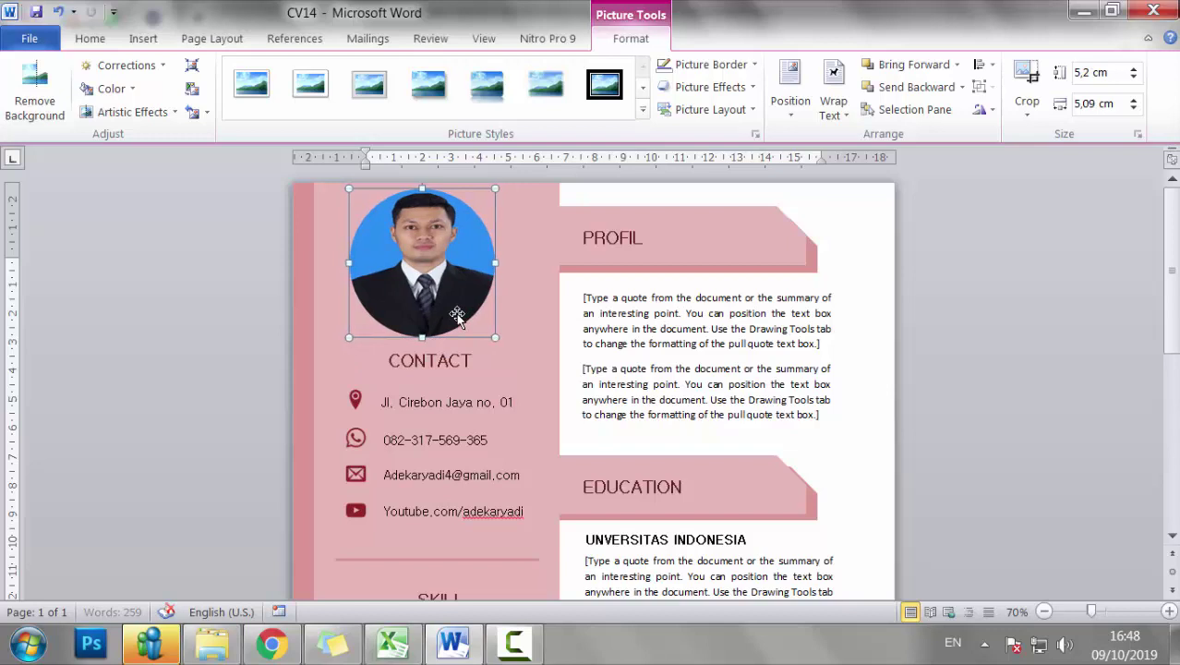
key(Right)
key(Right)
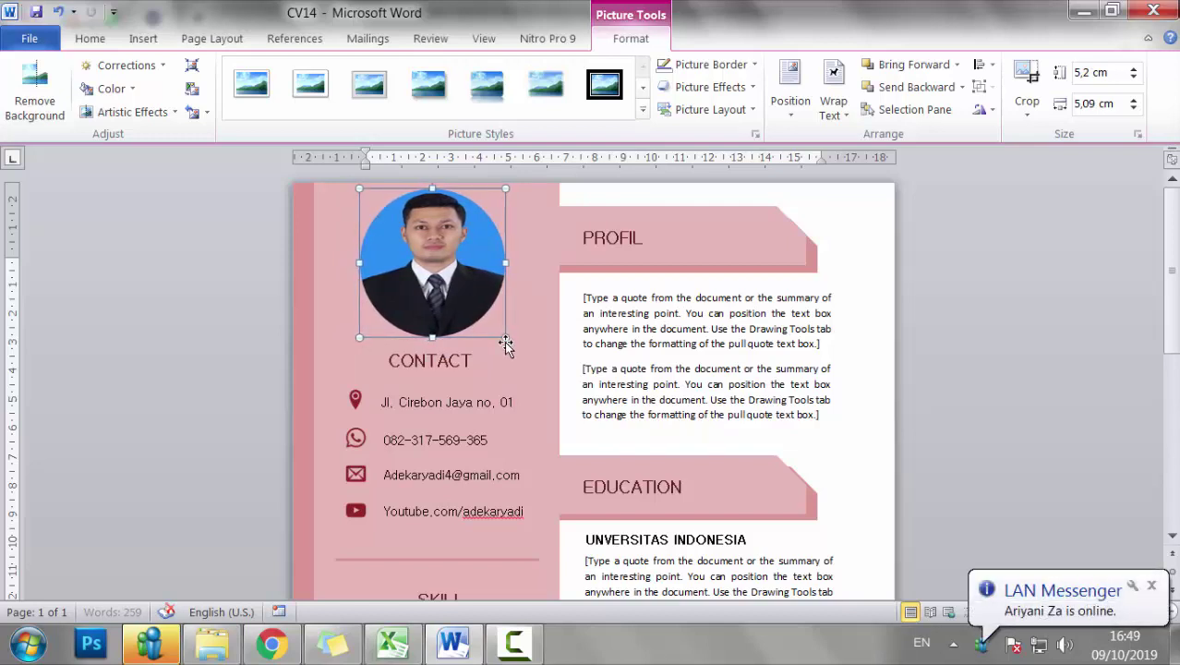
drag(506, 338, 489, 325)
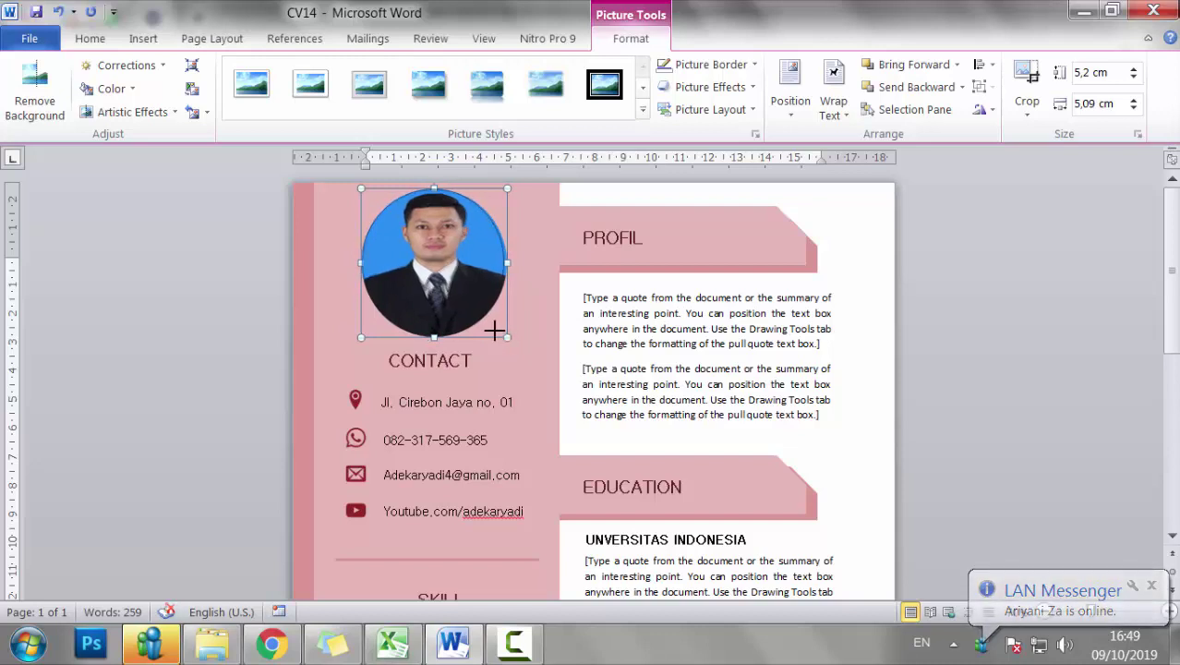
key(Down)
key(Down)
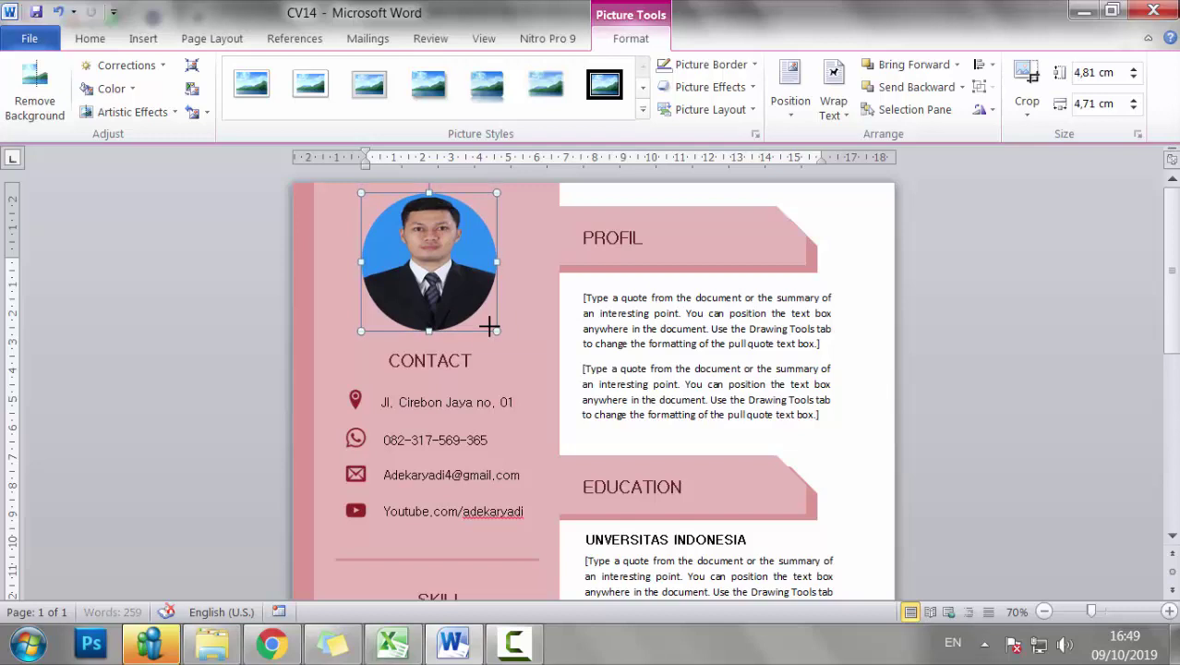
key(Down)
click(1013, 296)
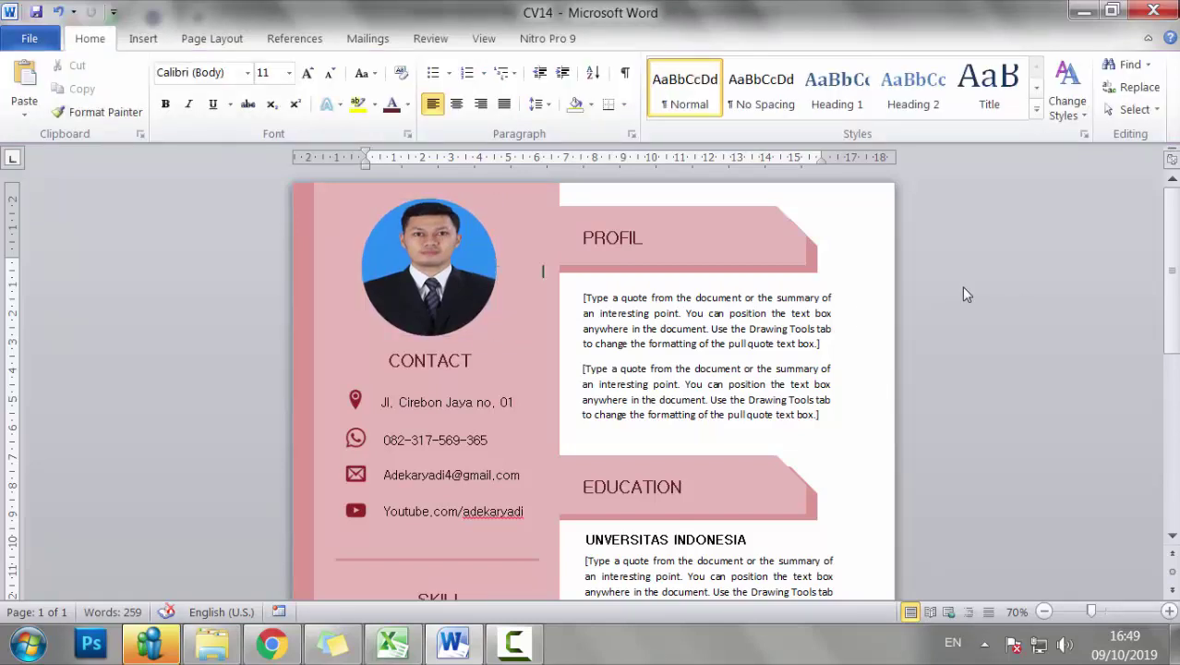
Give the photo a 4½ pt Red, Accent 2, Lighter 40% border, then save the CV
click(480, 286)
click(630, 39)
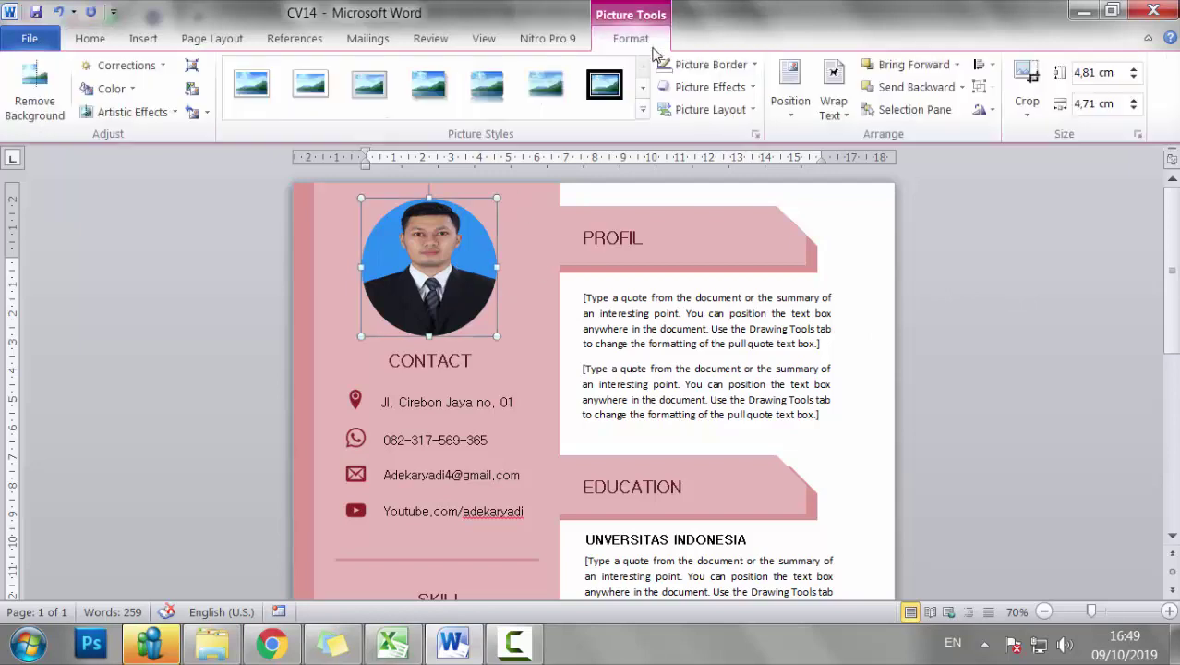
click(733, 66)
mouse_move(705, 286)
click(932, 417)
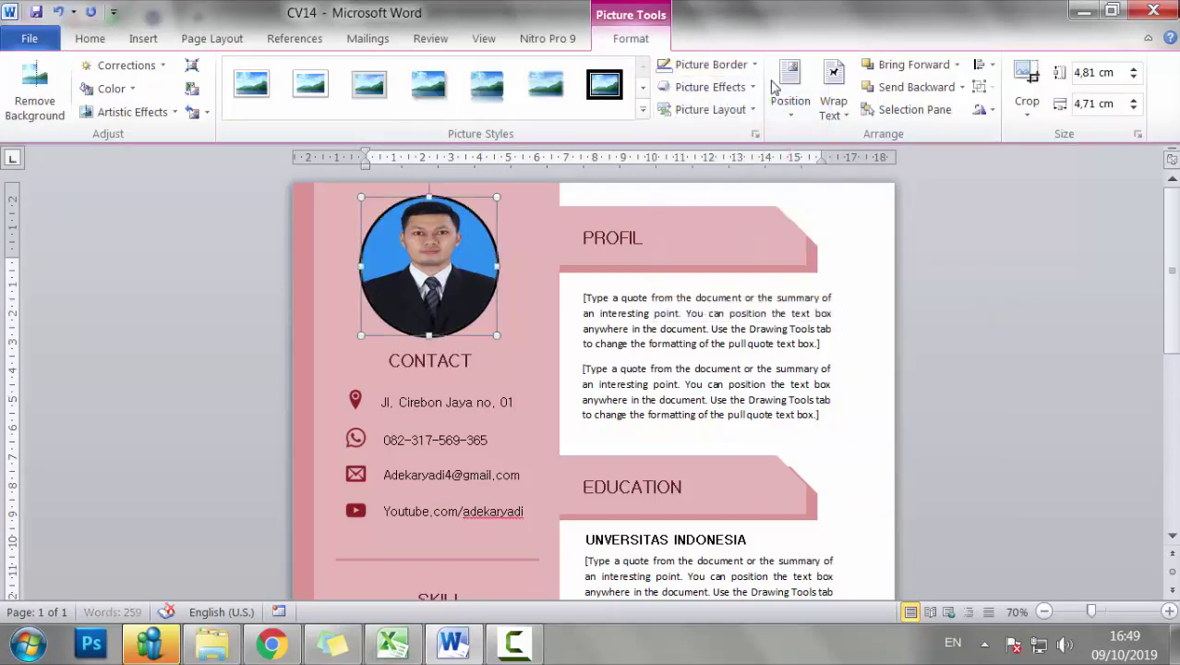
click(734, 89)
click(716, 65)
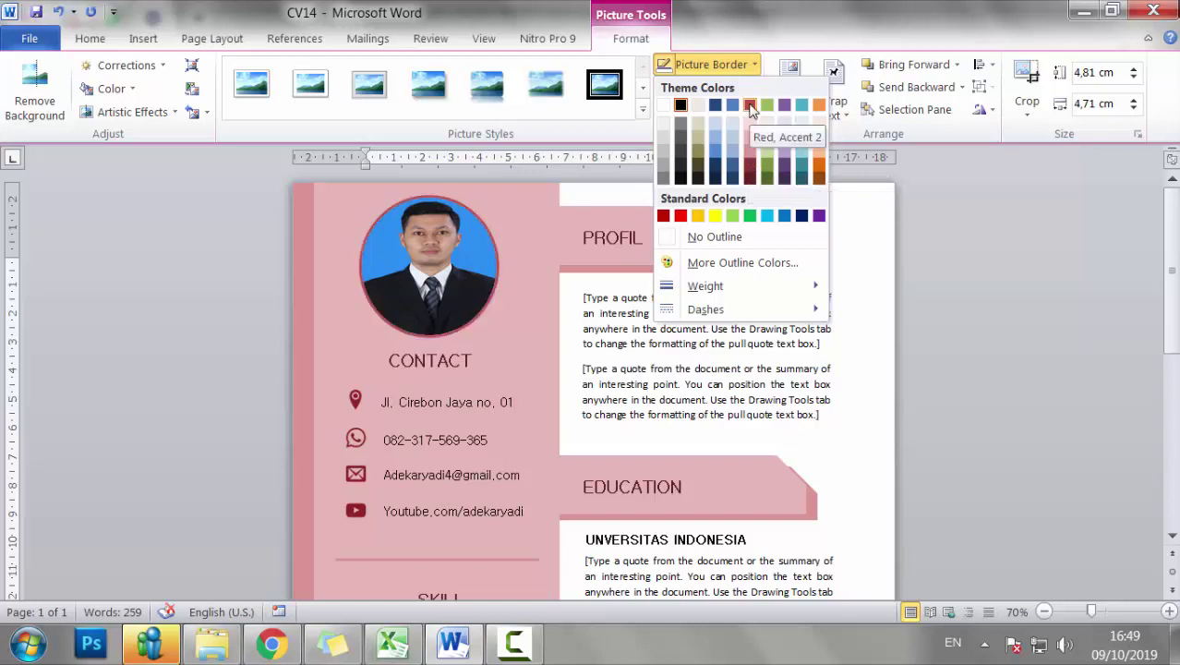
click(753, 161)
mouse_move(706, 286)
click(711, 64)
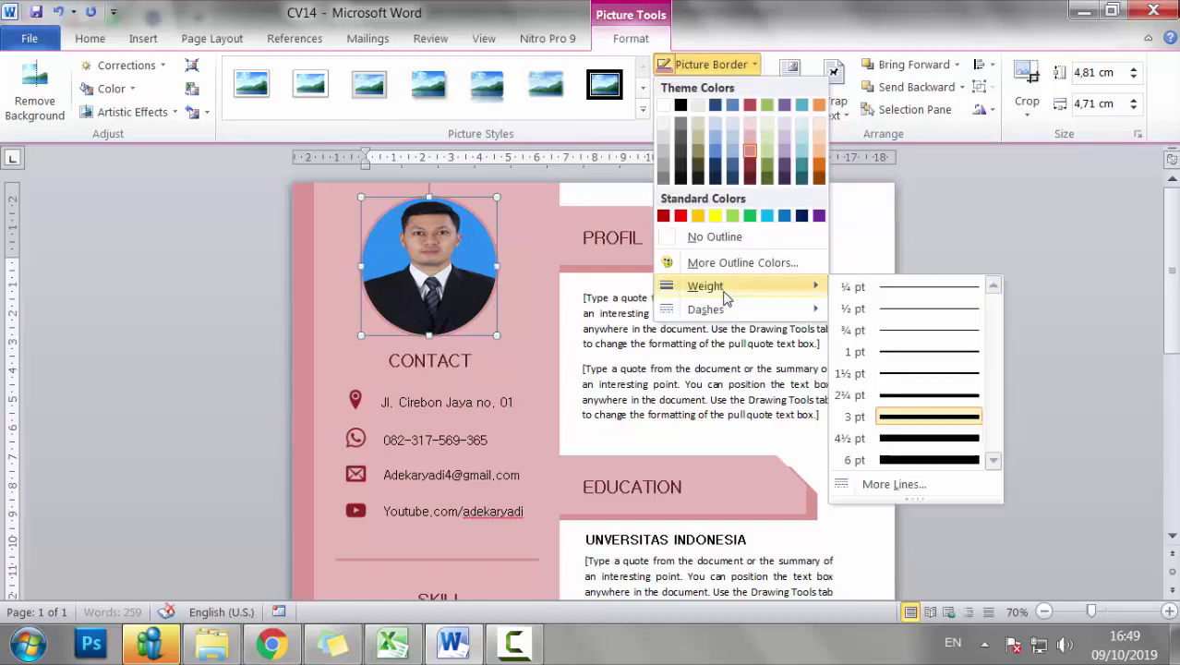
click(901, 445)
click(1093, 304)
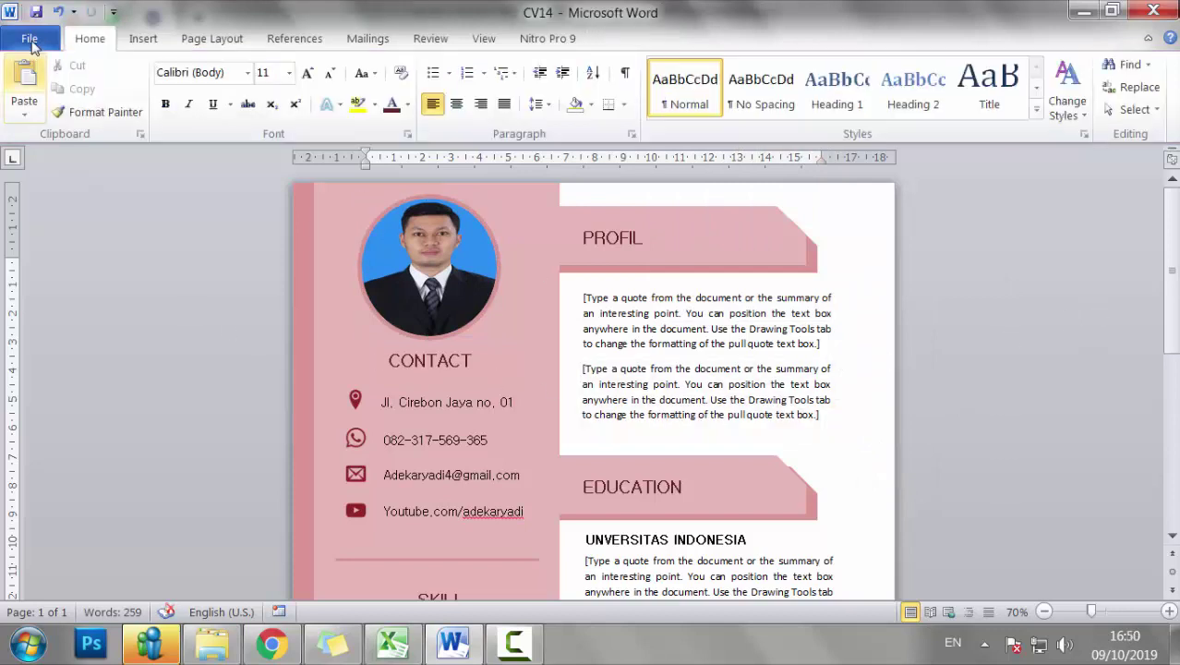
click(36, 11)
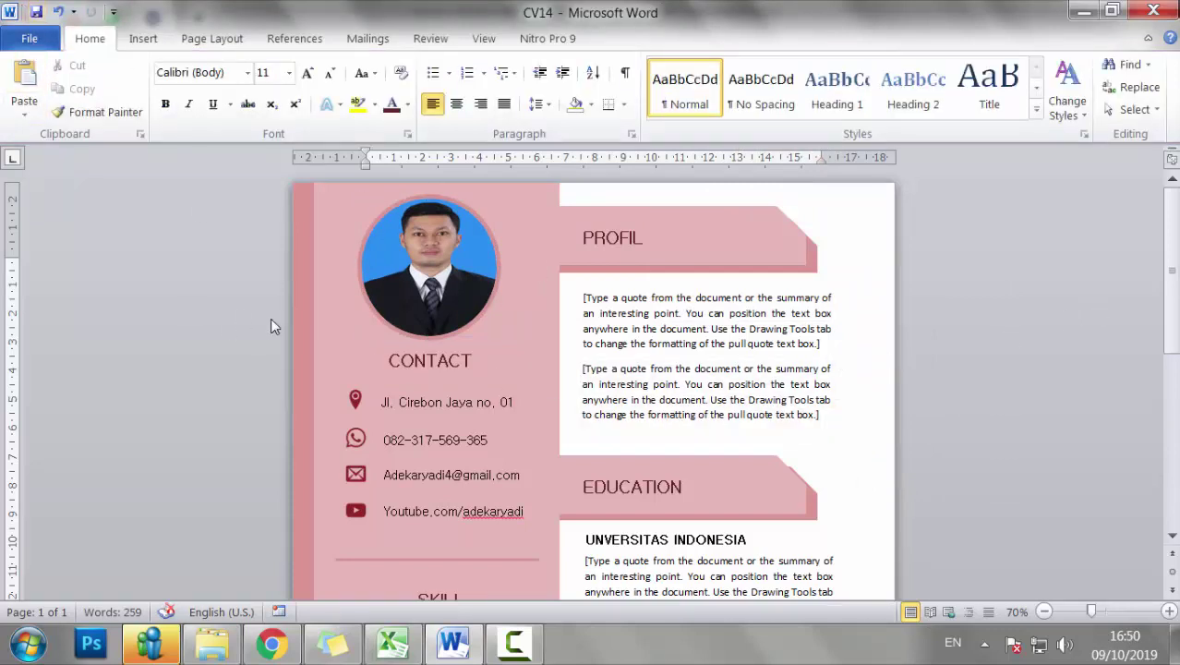
click(476, 259)
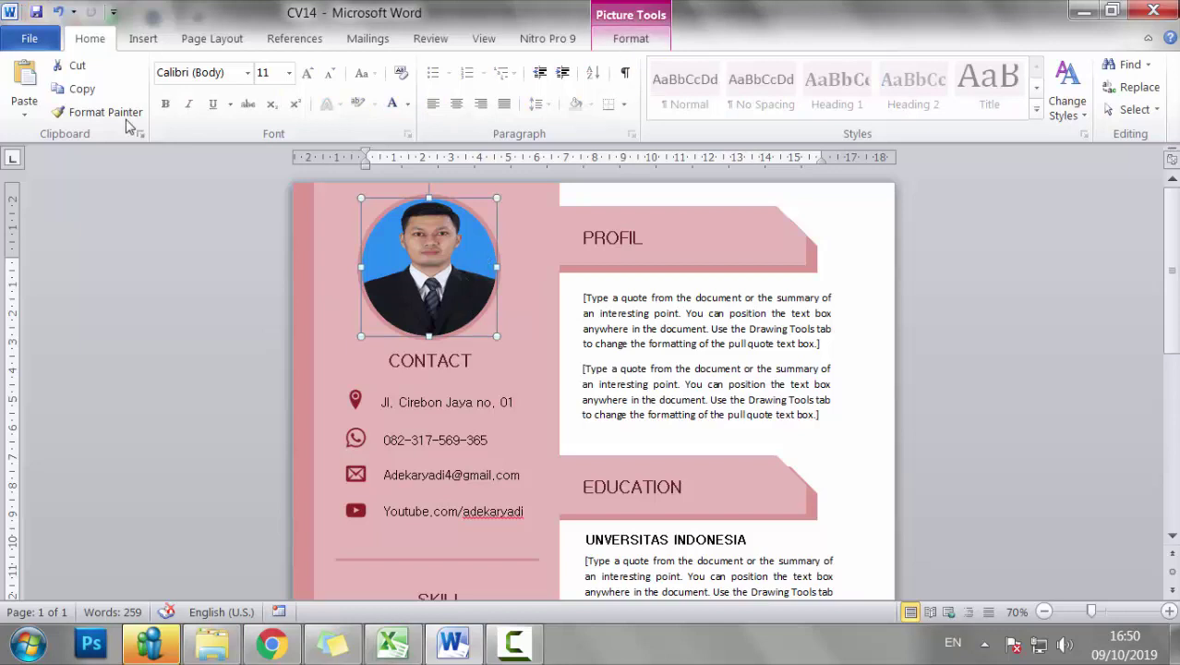
click(615, 40)
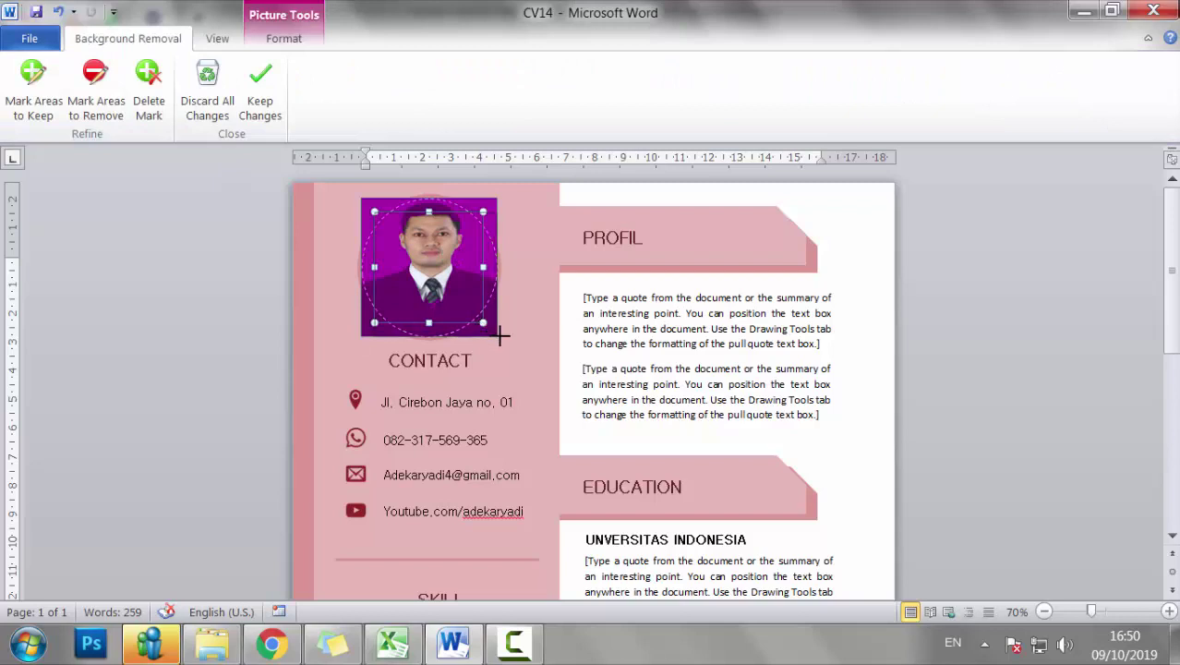
drag(500, 337, 497, 335)
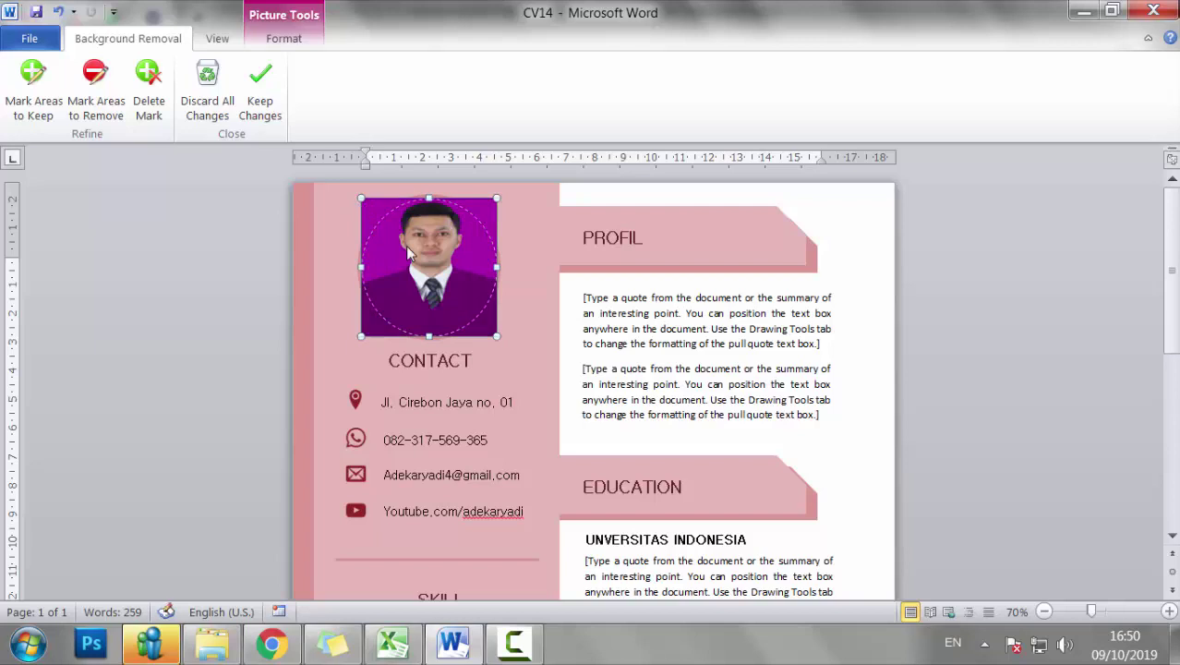
click(58, 12)
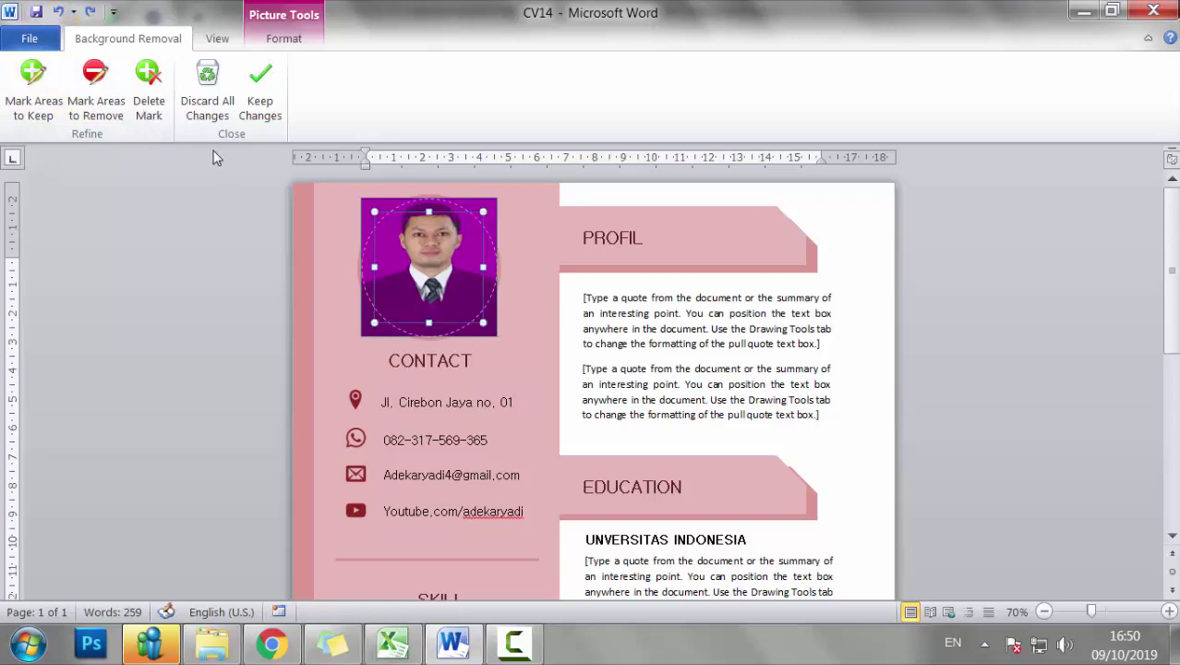
click(207, 92)
click(971, 360)
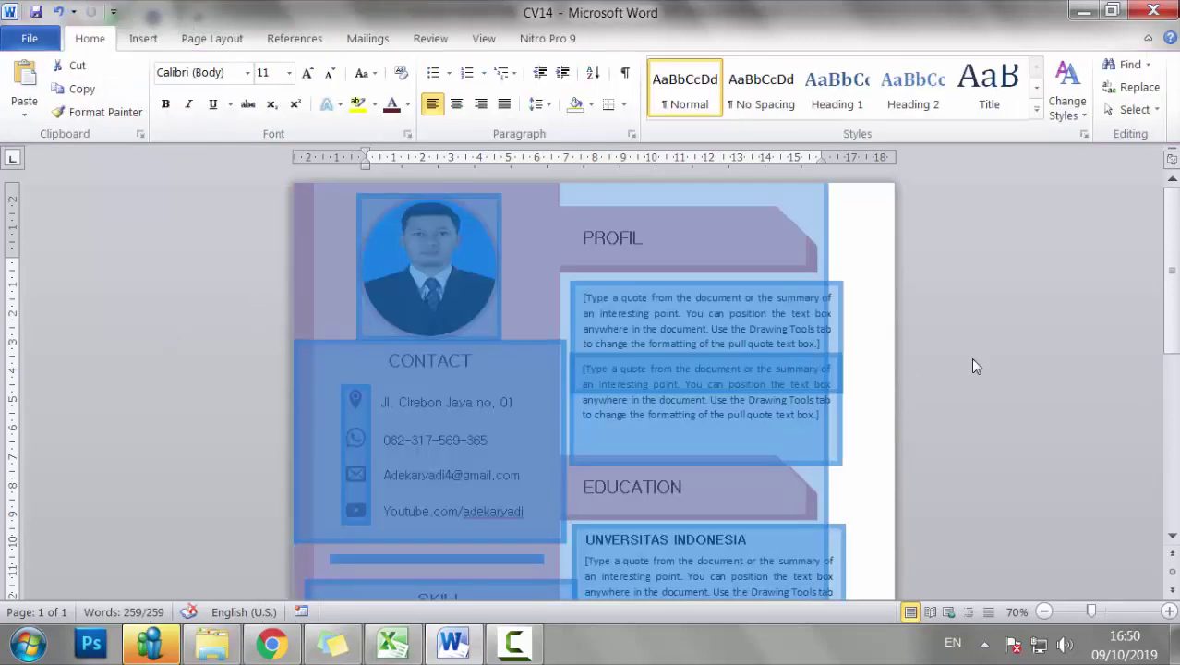
Open File > Print and review the one-page CV in the preview
click(39, 43)
click(33, 303)
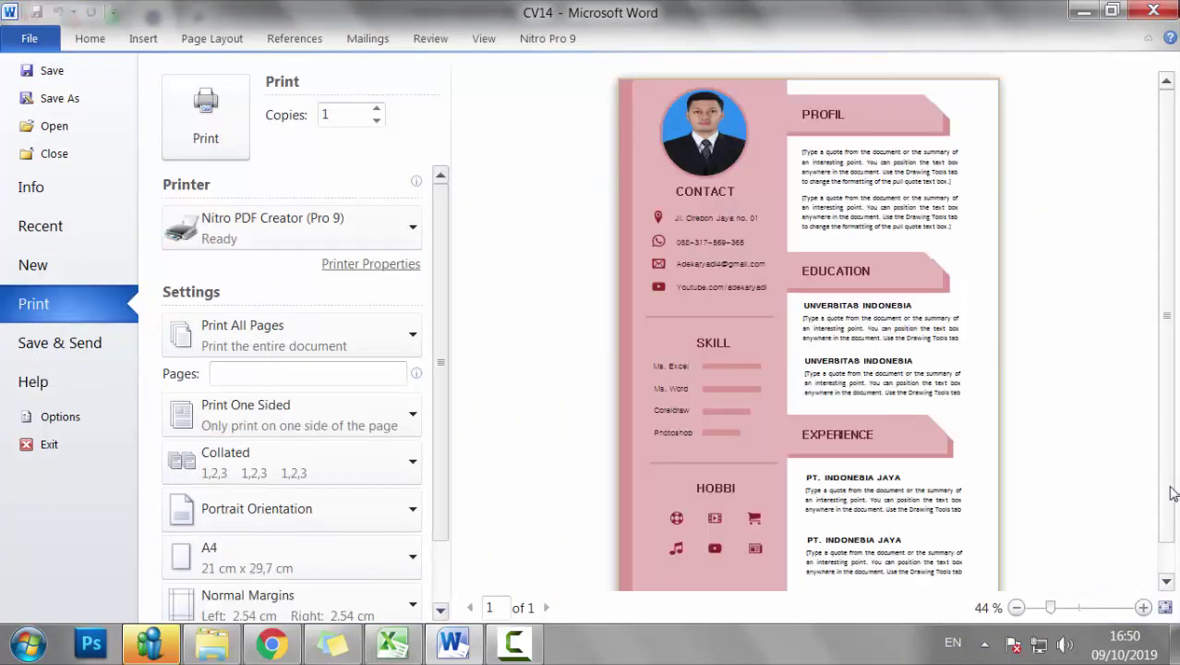
scroll(1171, 489, down, 1)
scroll(1172, 473, up, 1)
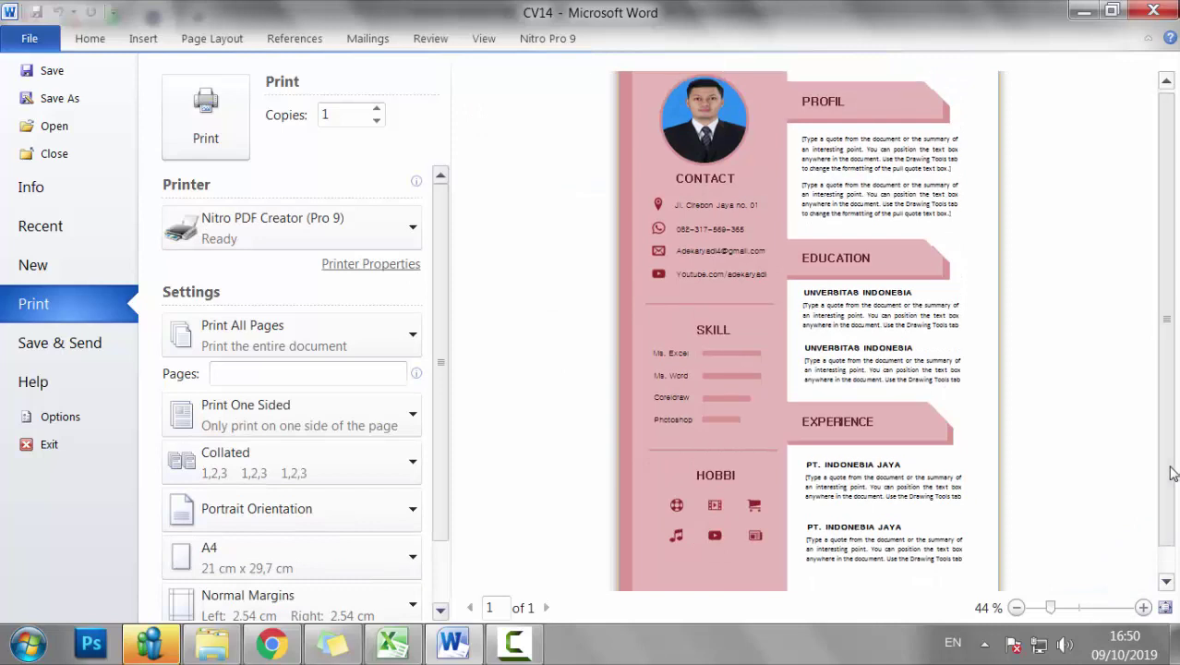